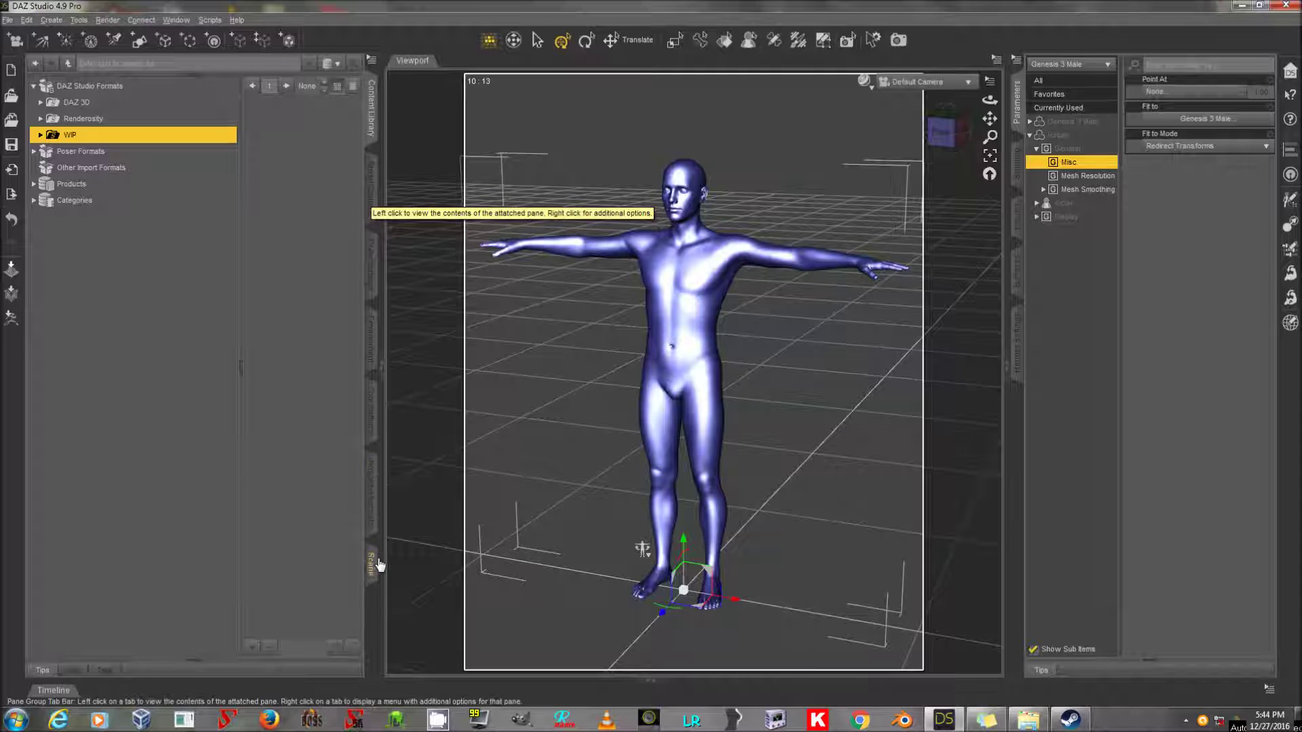
Export the visible Genesis 3 Male figure in OBJ format, overwriting the existing G3MBase.obj in the DynamicTutorial folder
{"action": "left_click", "coordinate": [372, 562]}
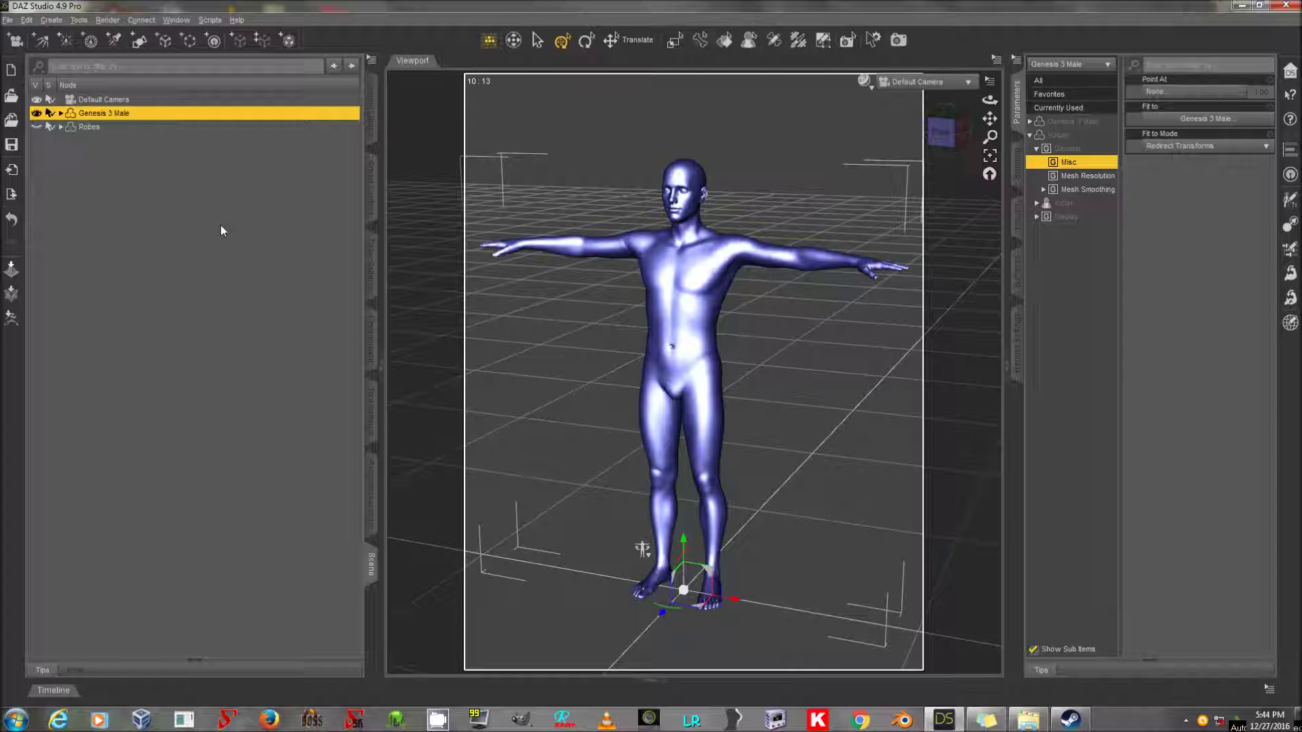
{"action": "left_click", "coordinate": [118, 128]}
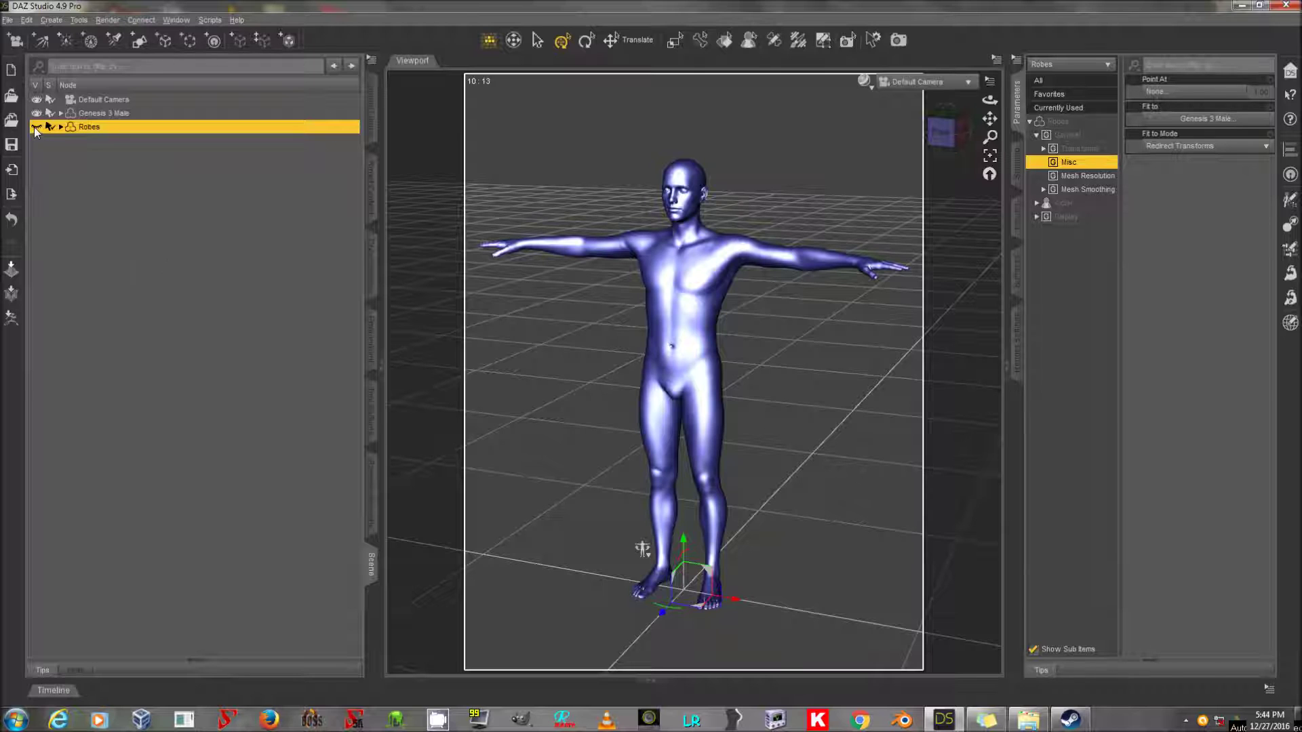
{"action": "left_click", "coordinate": [115, 113]}
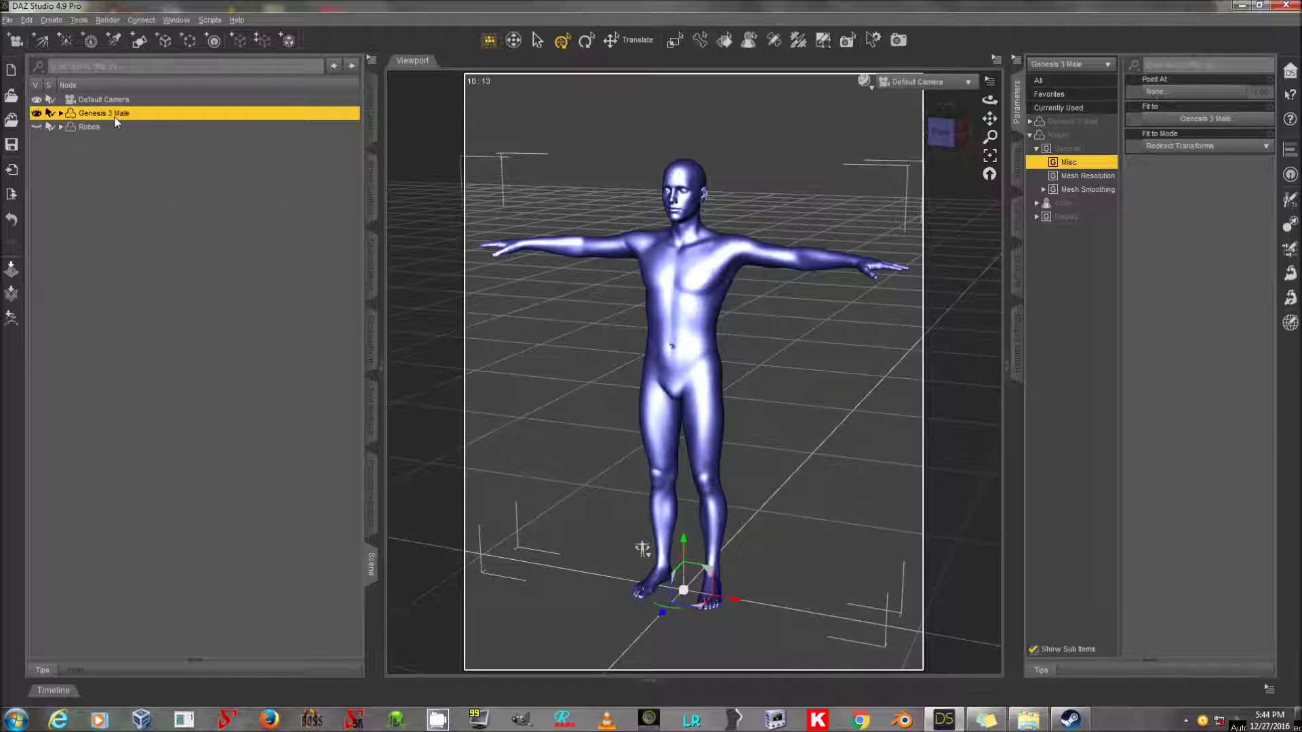
{"action": "left_click", "coordinate": [8, 19]}
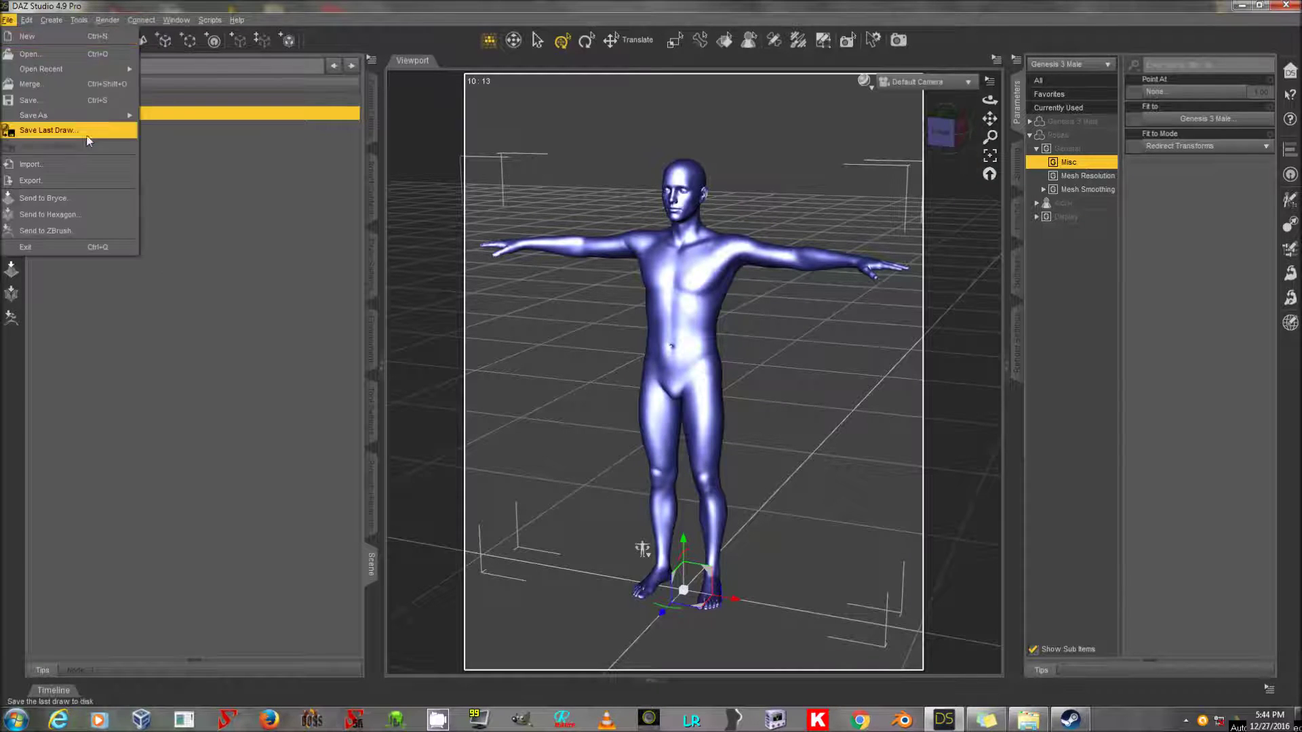
{"action": "left_click", "coordinate": [80, 178]}
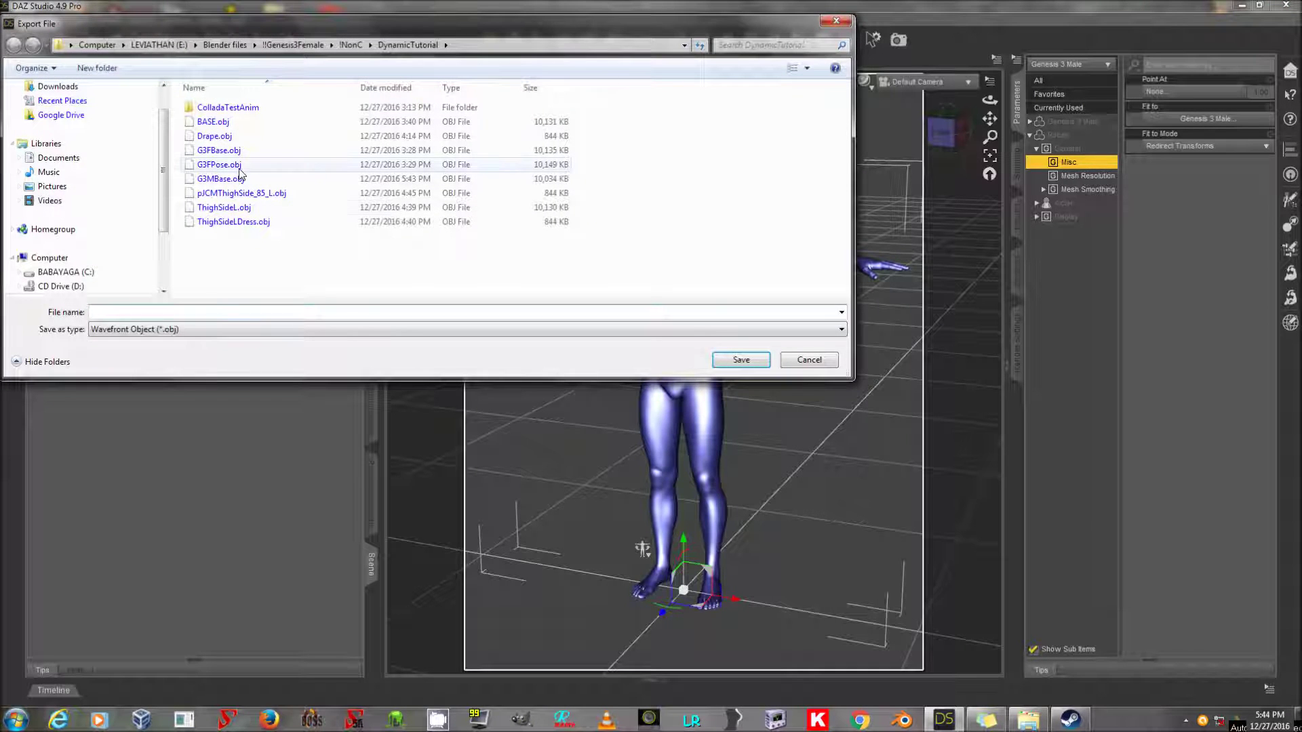
{"action": "double_click", "coordinate": [220, 179]}
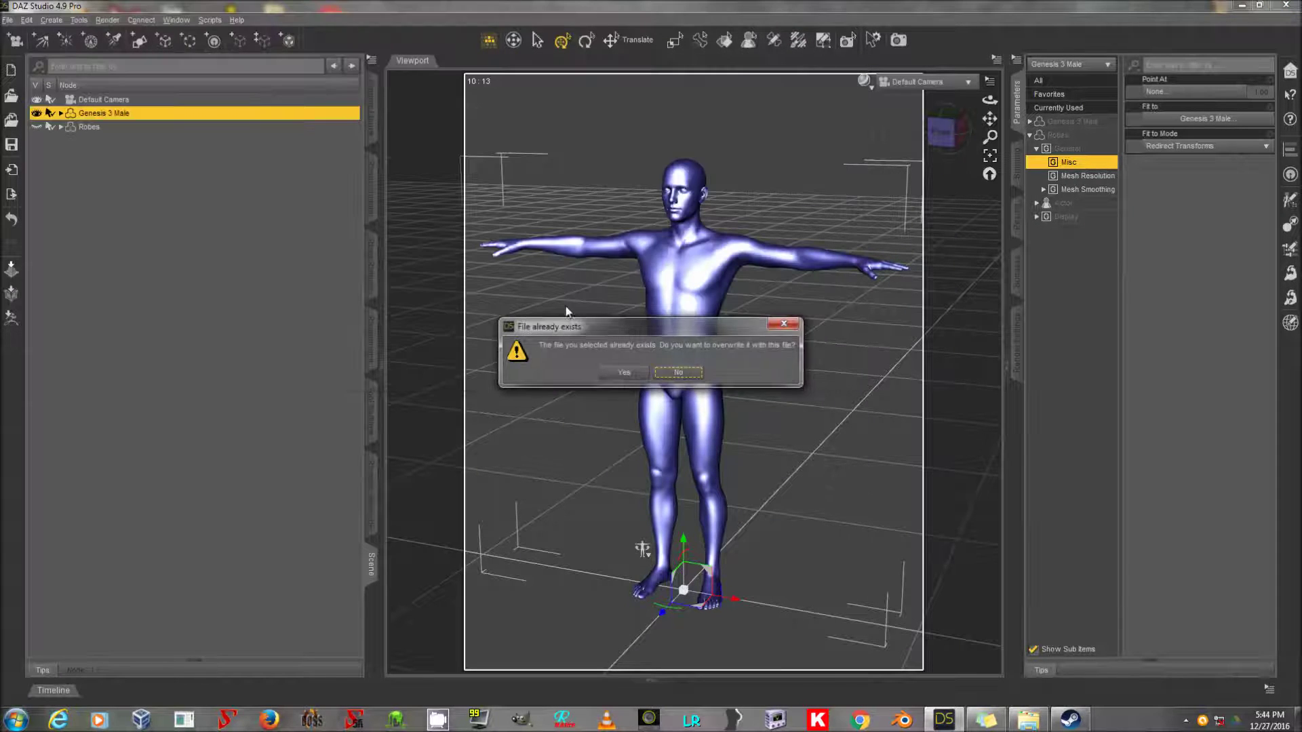
{"action": "left_click", "coordinate": [624, 373]}
{"action": "left_click", "coordinate": [575, 597]}
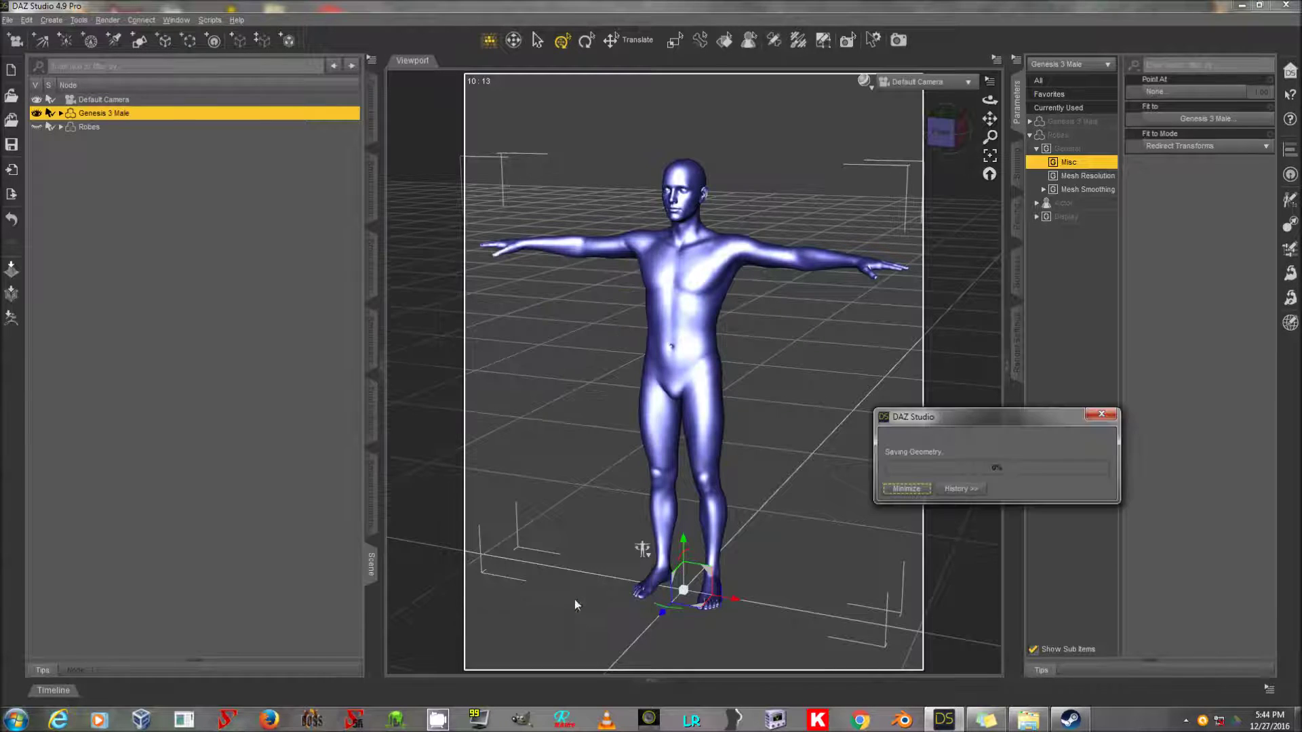
Launch Marvelous Designer and close the stray Internet Explorer window
{"action": "left_click", "coordinate": [58, 718]}
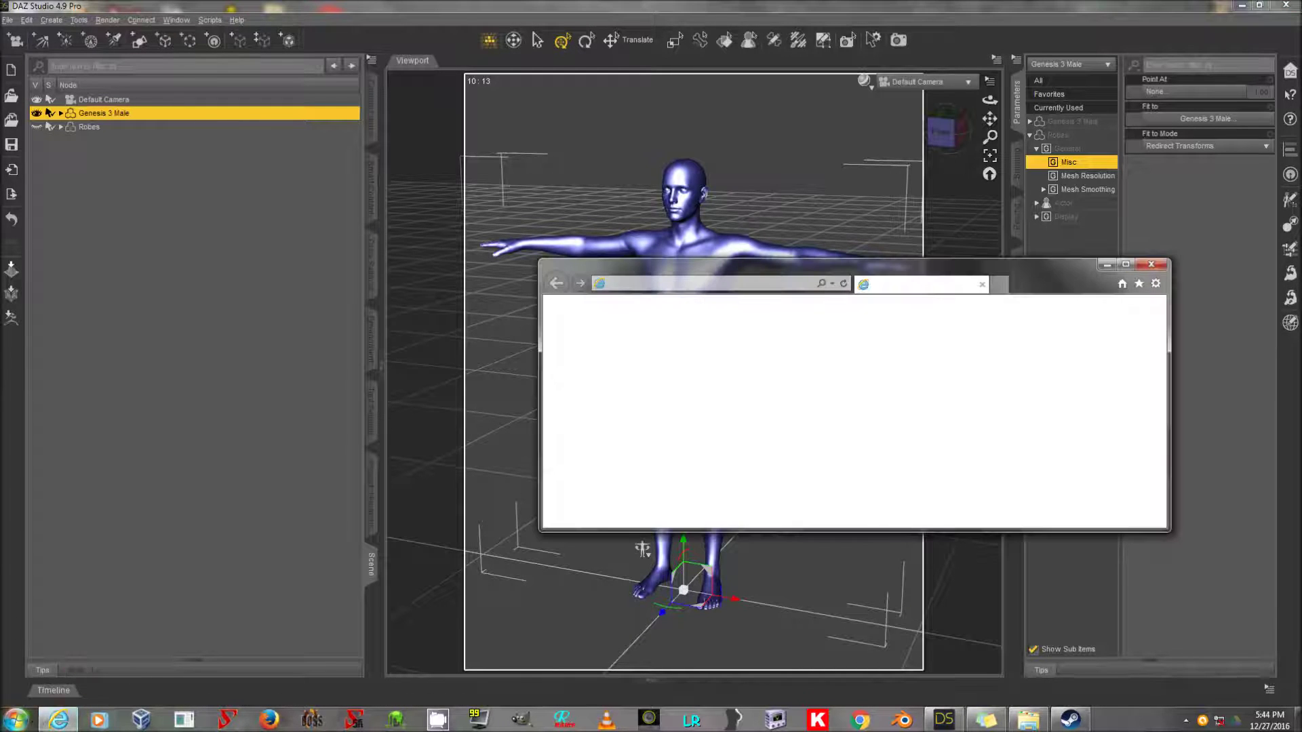
{"action": "left_click", "coordinate": [14, 718]}
{"action": "left_click", "coordinate": [116, 463]}
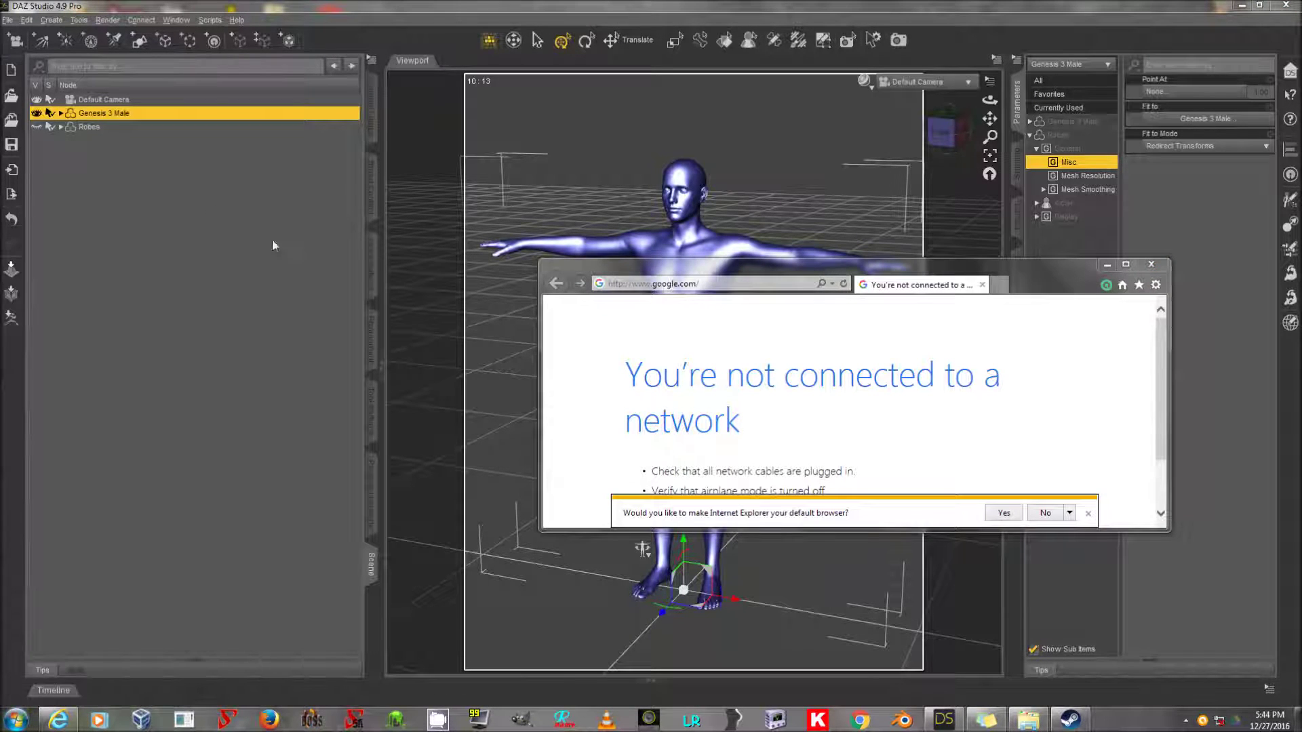
{"action": "left_click", "coordinate": [1151, 264]}
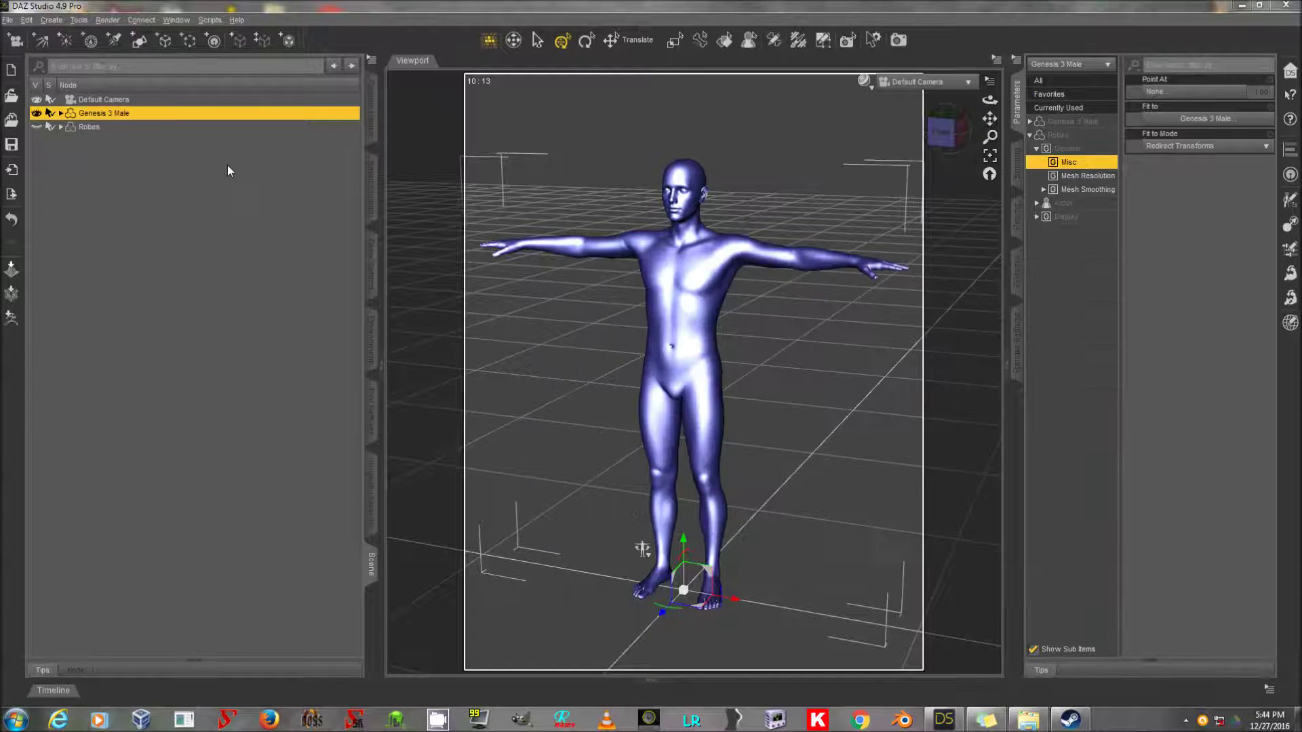
Make the Robes visible, hide Genesis 3 Male, and export the Robes as FriarRobes.obj
{"action": "left_click", "coordinate": [196, 141]}
{"action": "left_click", "coordinate": [68, 127]}
{"action": "left_click", "coordinate": [36, 126]}
{"action": "left_click", "coordinate": [37, 113]}
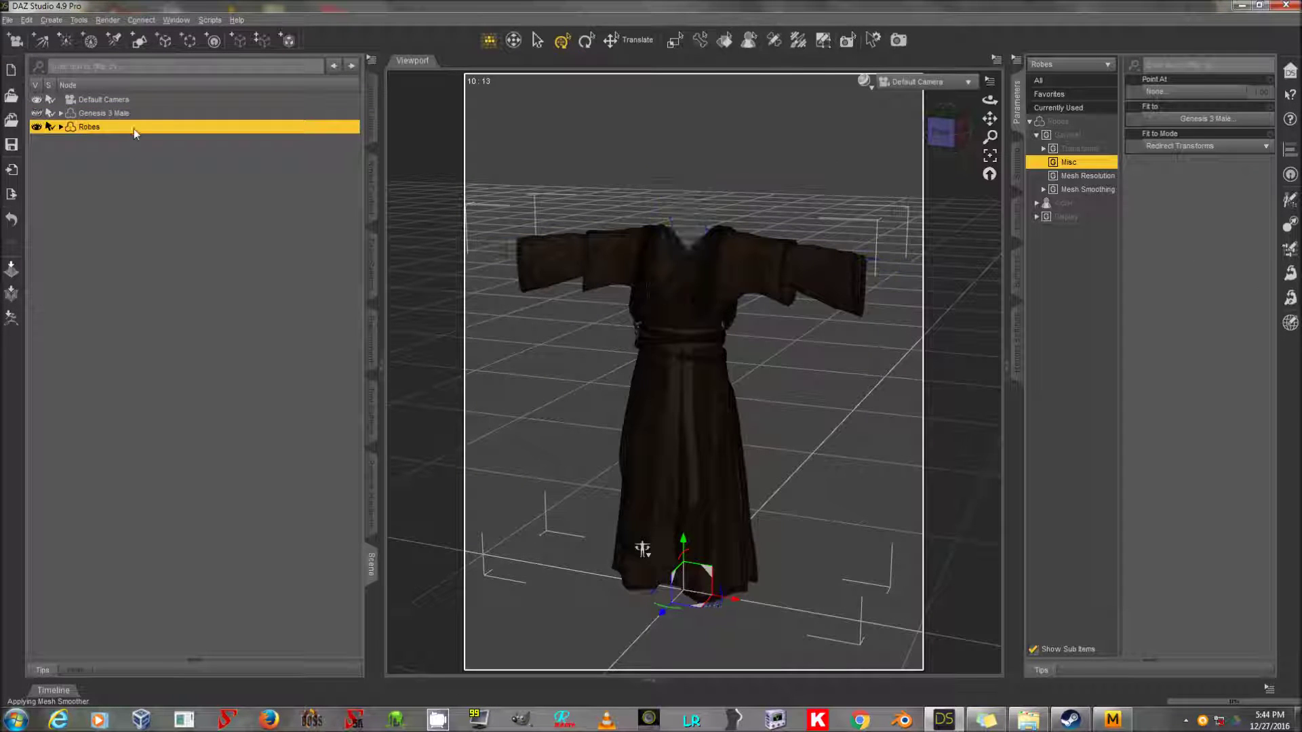
{"action": "key", "text": "alt+f"}
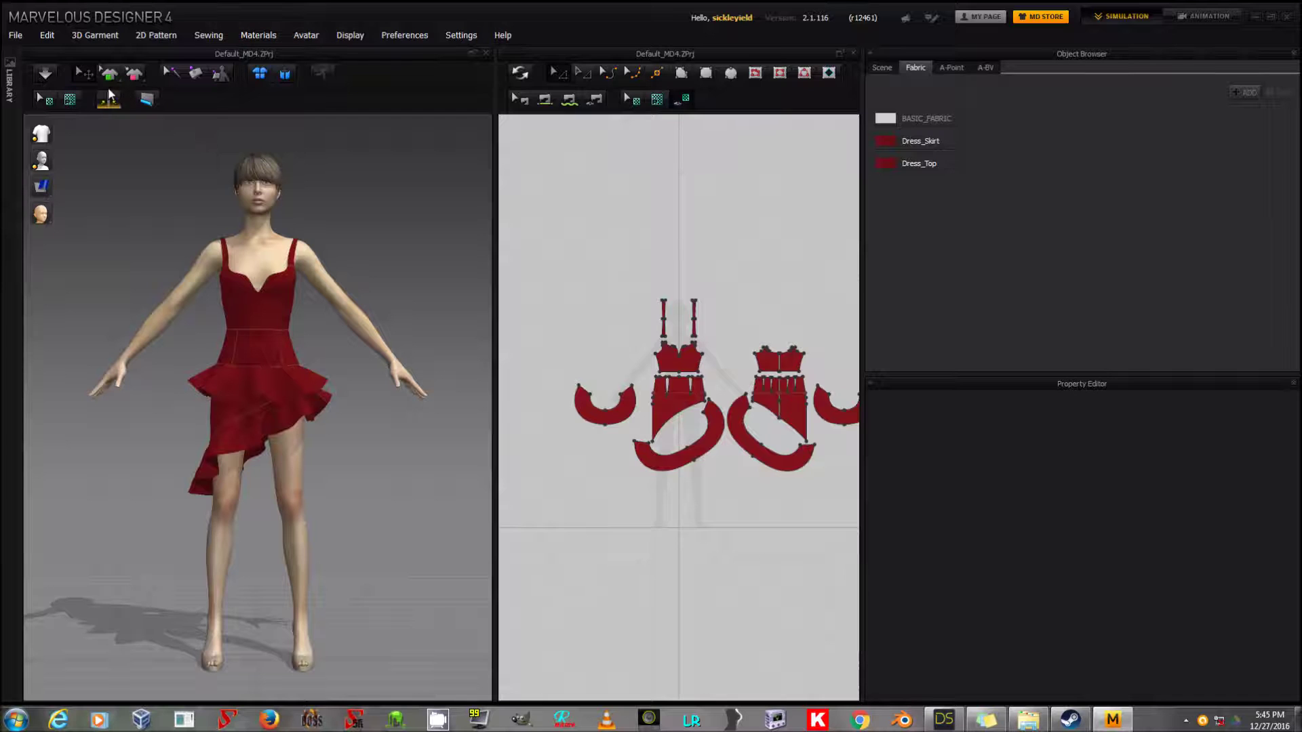
Switch to Marvelous Designer, start a new project and delete the default female avatar
{"action": "left_click", "coordinate": [15, 35]}
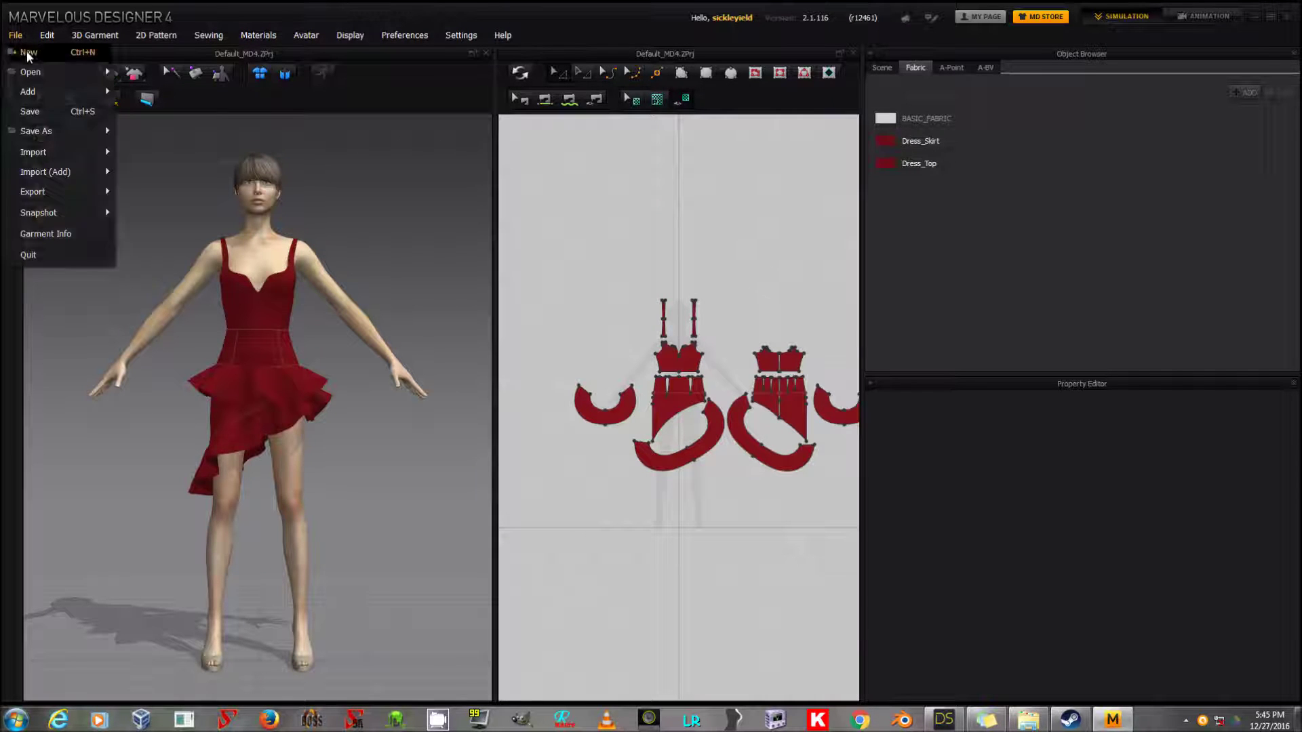
{"action": "left_click", "coordinate": [40, 70]}
{"action": "left_click", "coordinate": [305, 35]}
{"action": "left_click", "coordinate": [319, 64]}
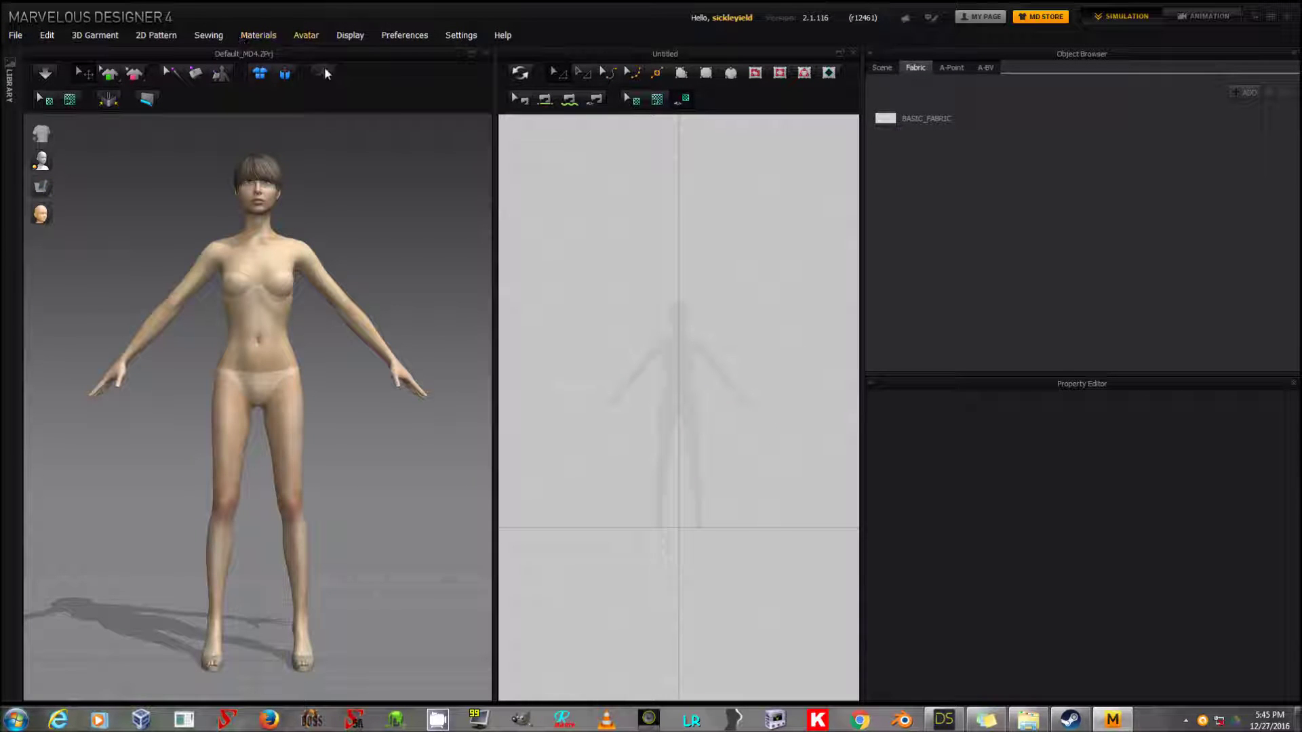
Import G3MBase.obj as an avatar at the cm (DAZ Studio) scale
{"action": "left_click", "coordinate": [29, 31]}
{"action": "mouse_move", "coordinate": [107, 151]}
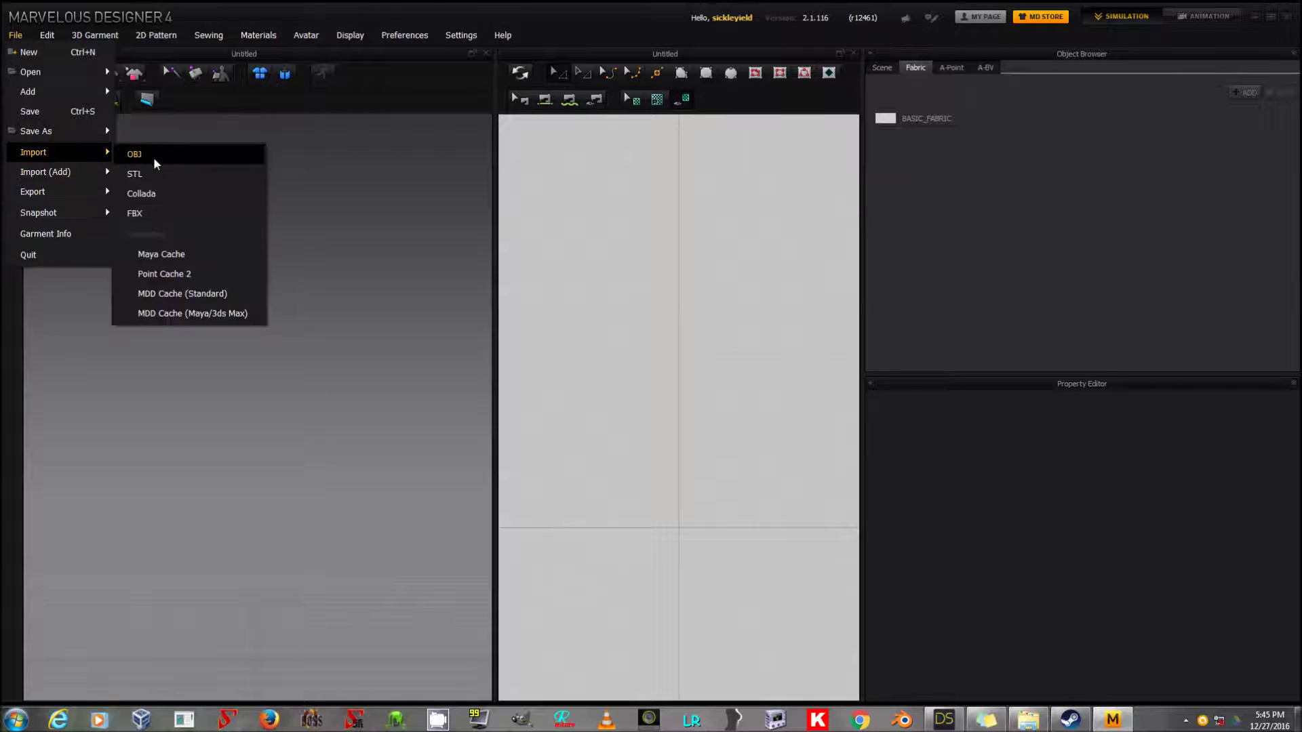
{"action": "left_click", "coordinate": [154, 156]}
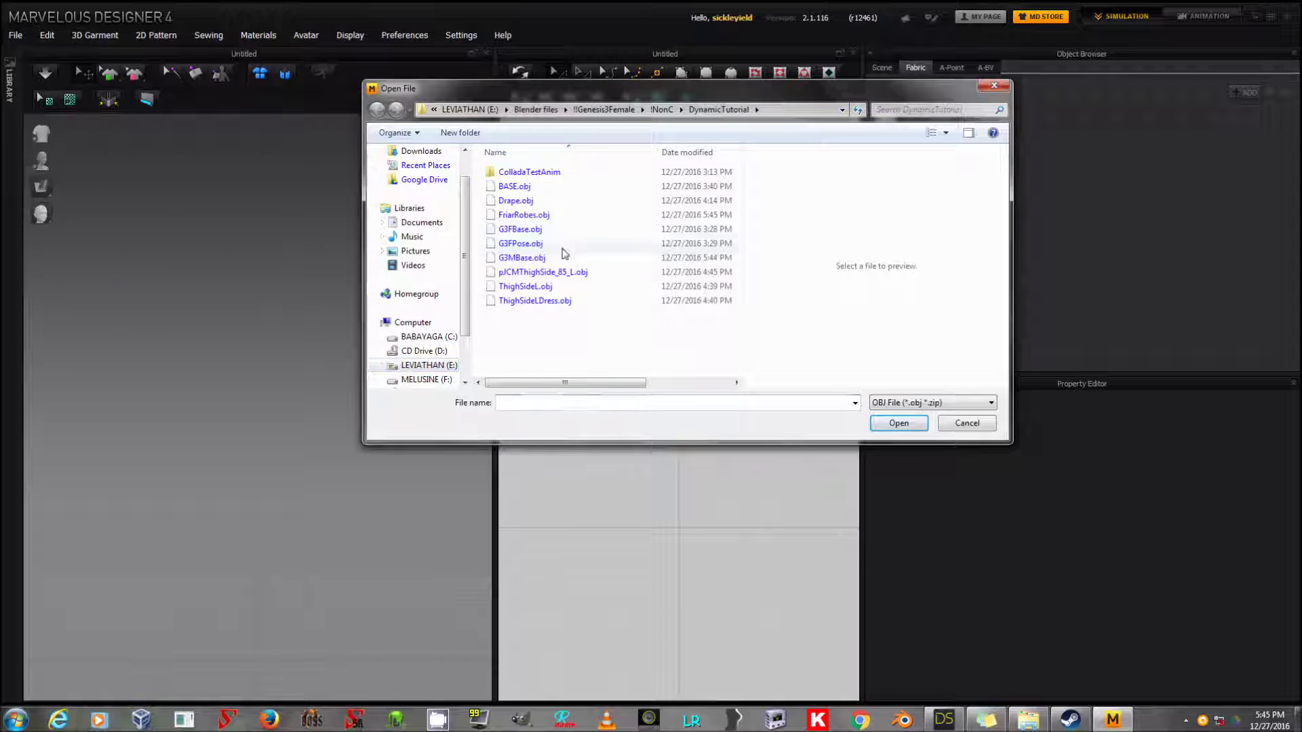
{"action": "left_click", "coordinate": [560, 258]}
{"action": "double_click", "coordinate": [560, 258]}
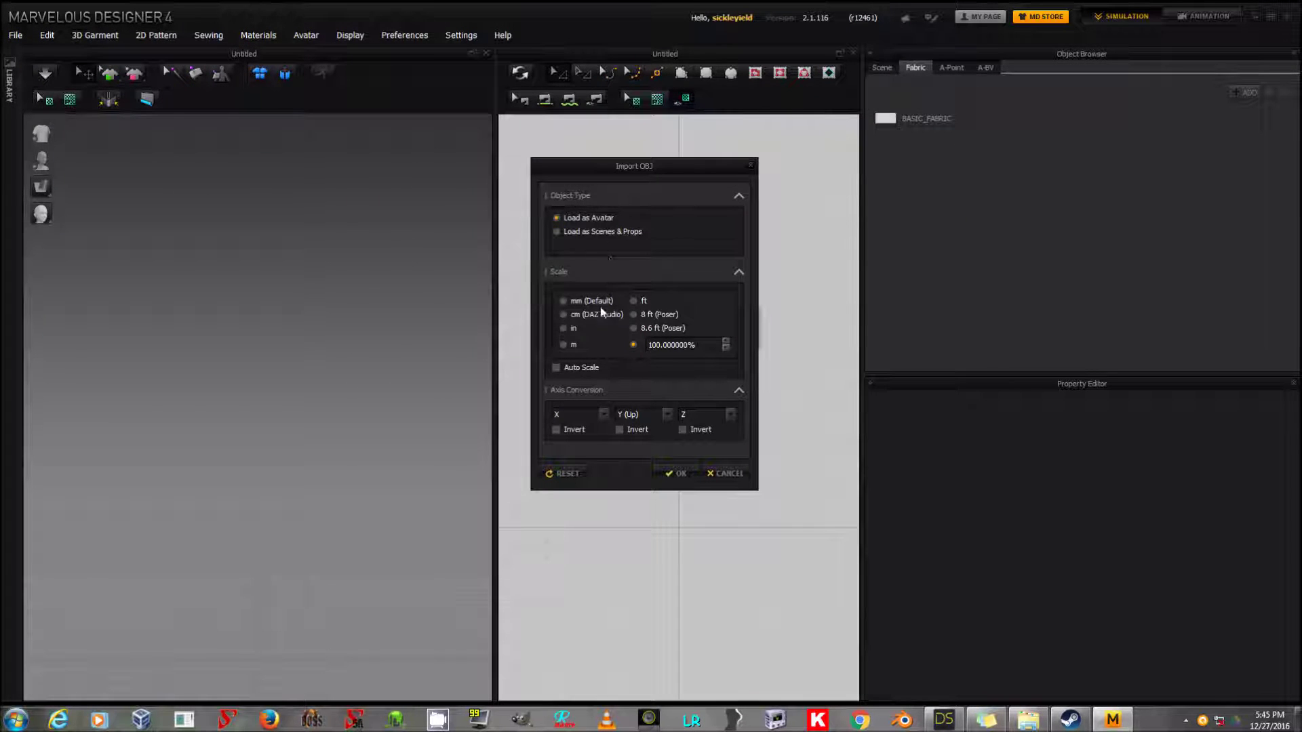
{"action": "left_click", "coordinate": [596, 314]}
{"action": "left_click", "coordinate": [676, 473]}
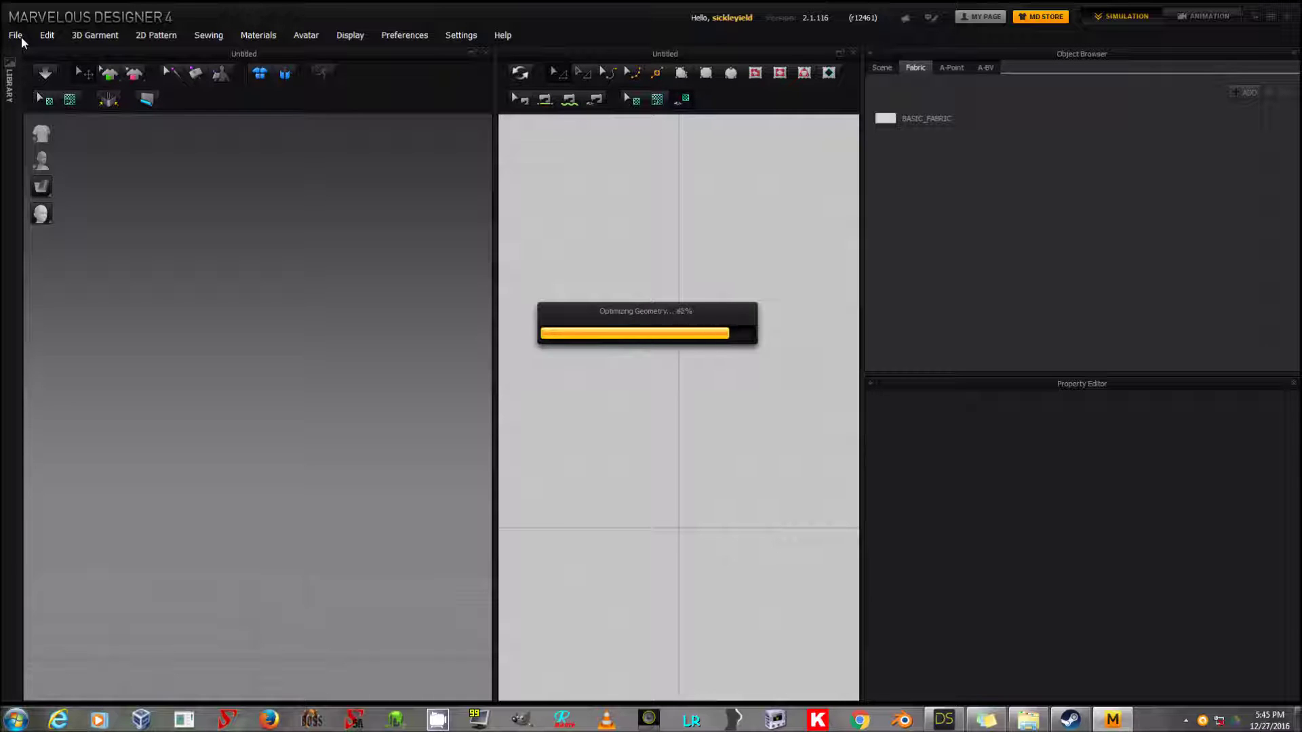
Import FriarRobes.obj as a garment onto the male avatar
{"action": "left_click", "coordinate": [14, 35]}
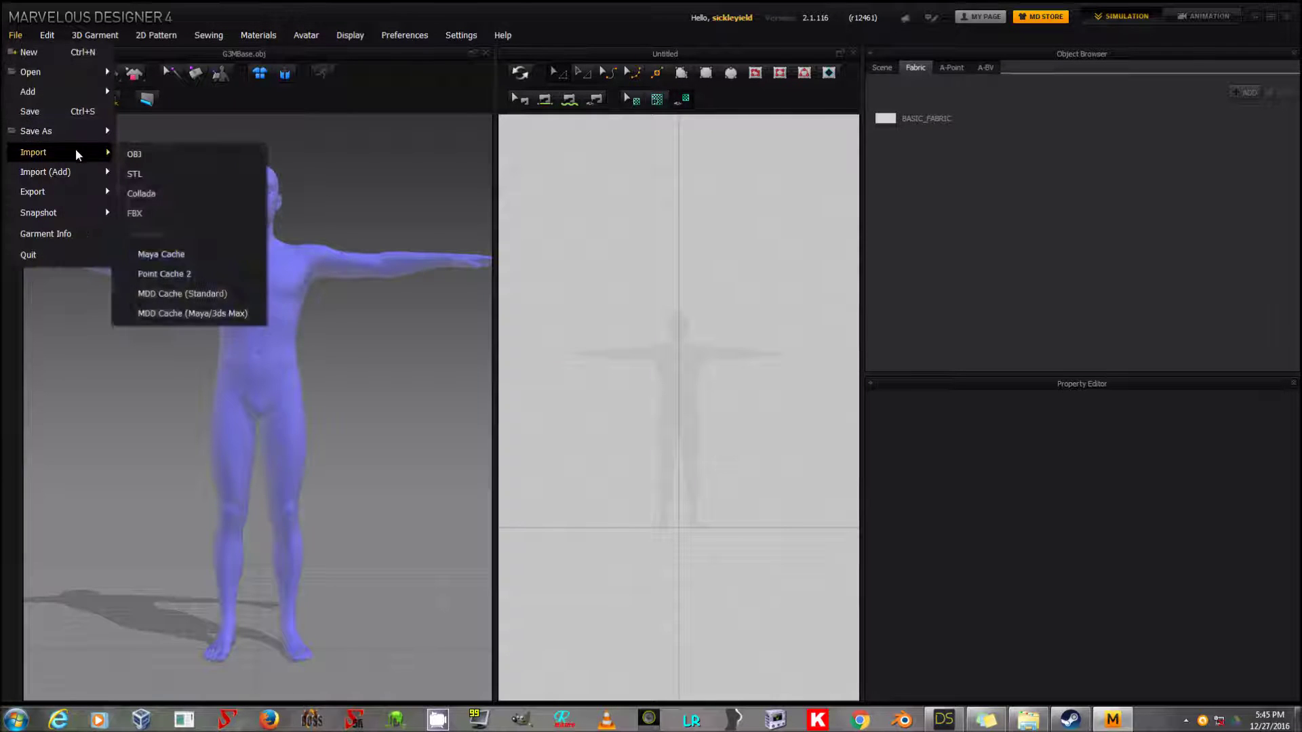
{"action": "mouse_move", "coordinate": [72, 174]}
{"action": "left_click", "coordinate": [156, 193]}
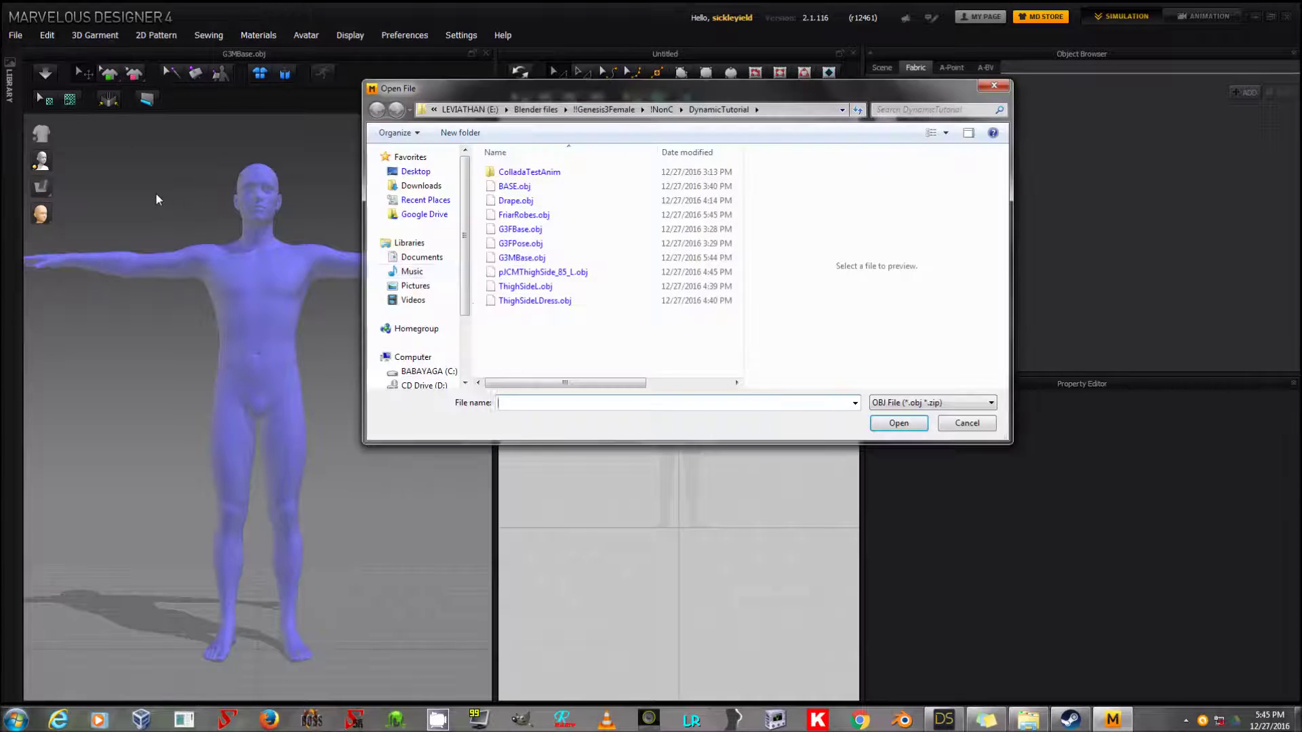
{"action": "double_click", "coordinate": [536, 215]}
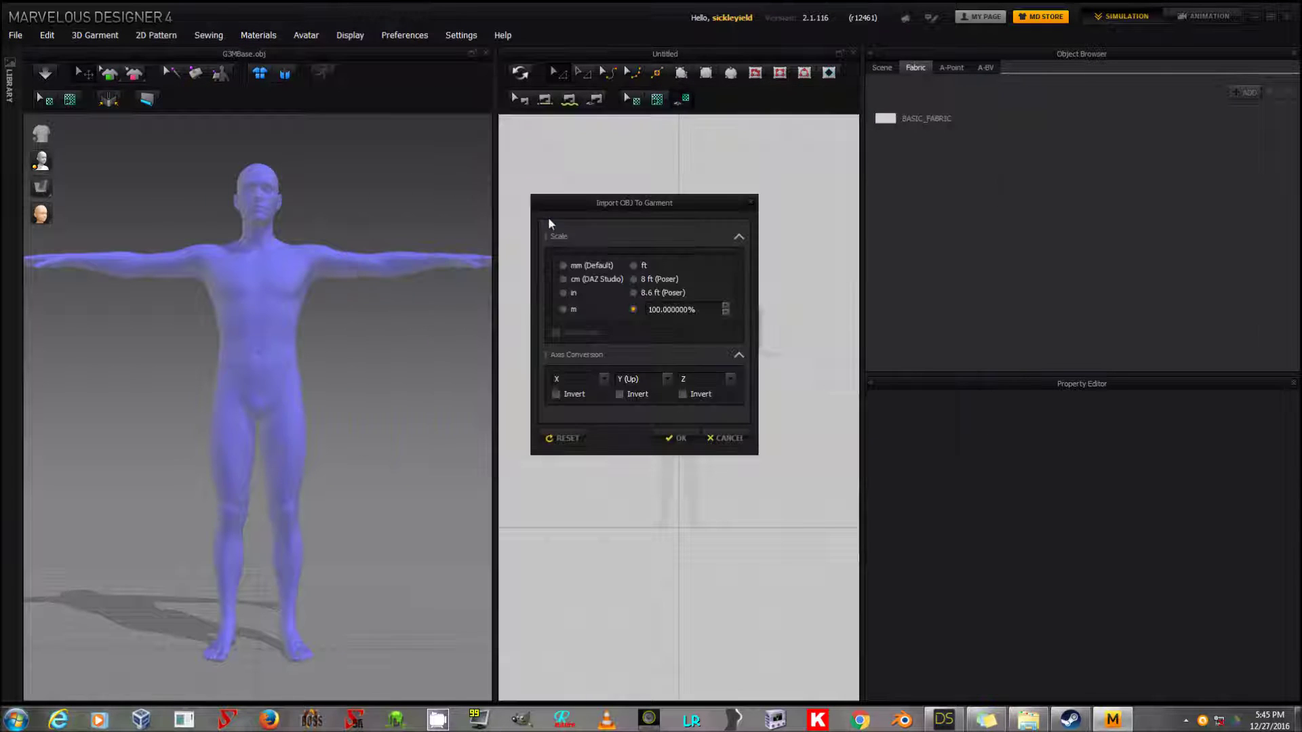
{"action": "left_click", "coordinate": [676, 438]}
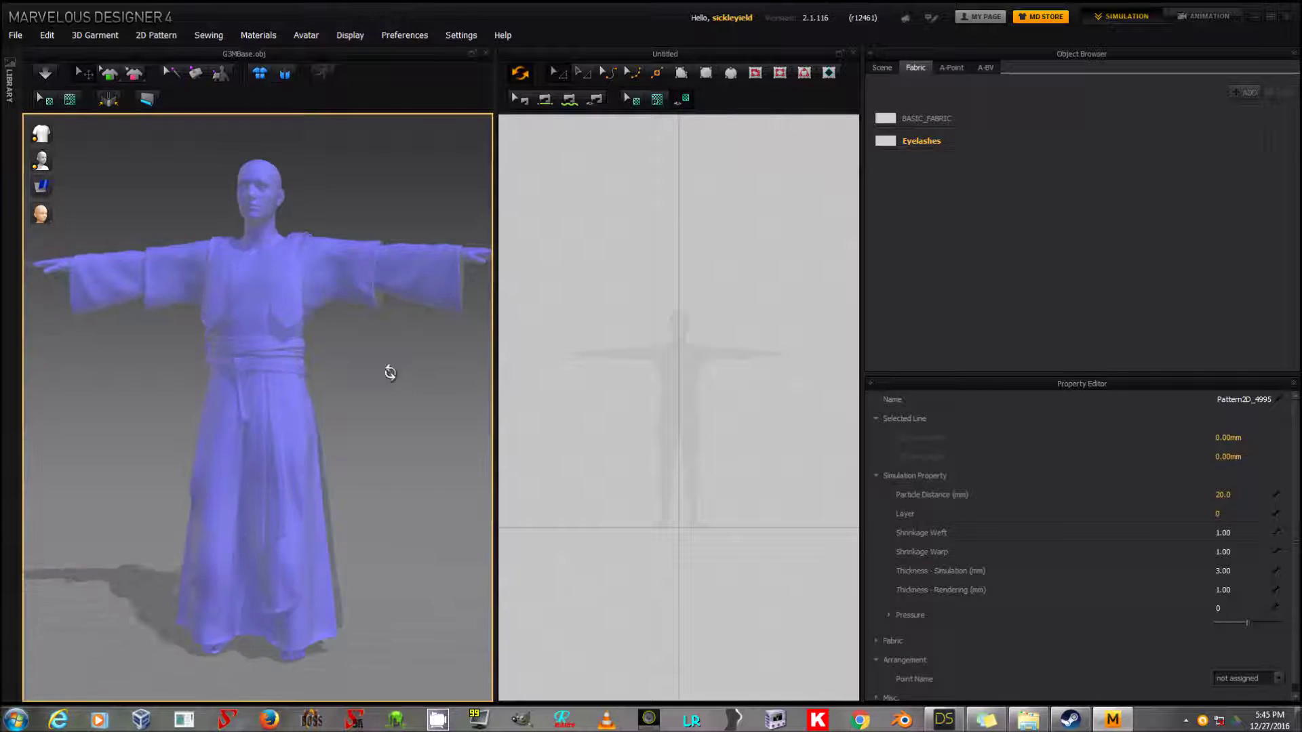
Run the cloth simulation on the robes, examine the drape around the belt and chest, and stop the simulation
{"action": "right_click_drag", "start_coordinate": [390, 372], "coordinate": [415, 381]}
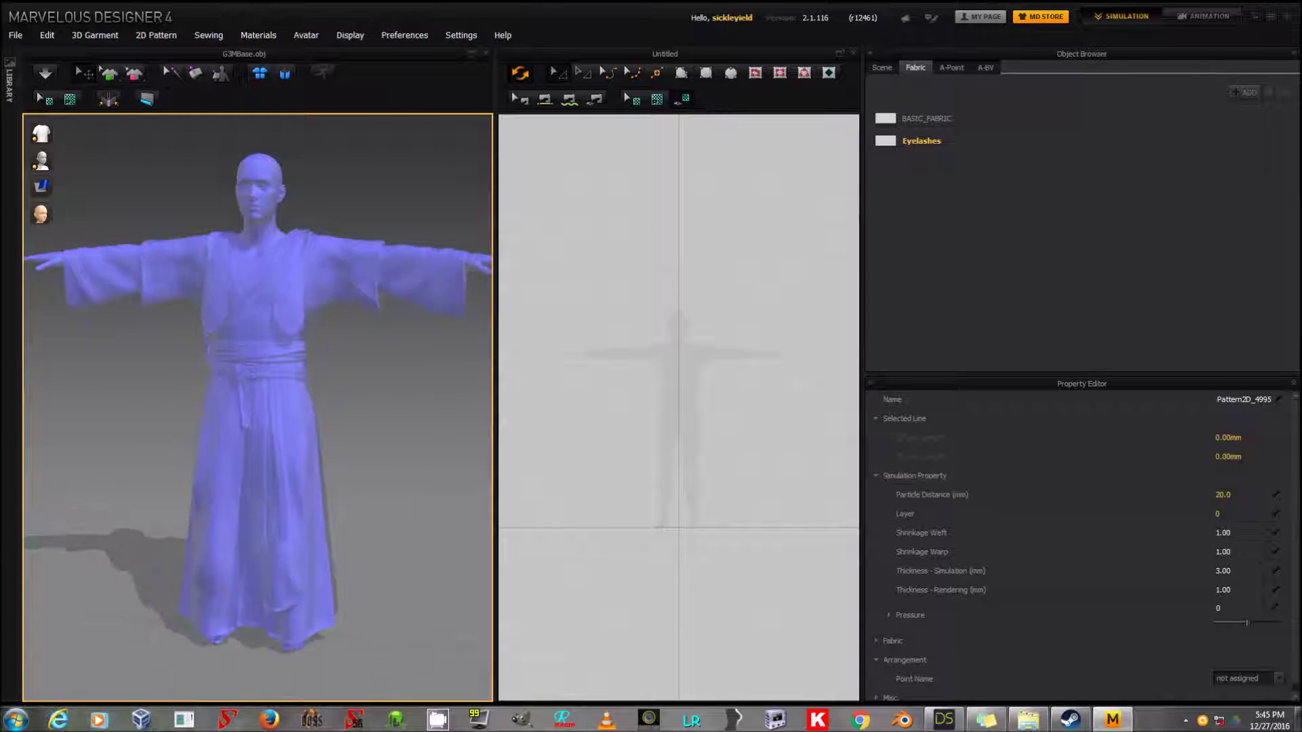
{"action": "left_click", "coordinate": [45, 73]}
{"action": "scroll", "coordinate": [400, 372], "scroll_direction": "up", "scroll_amount": 5}
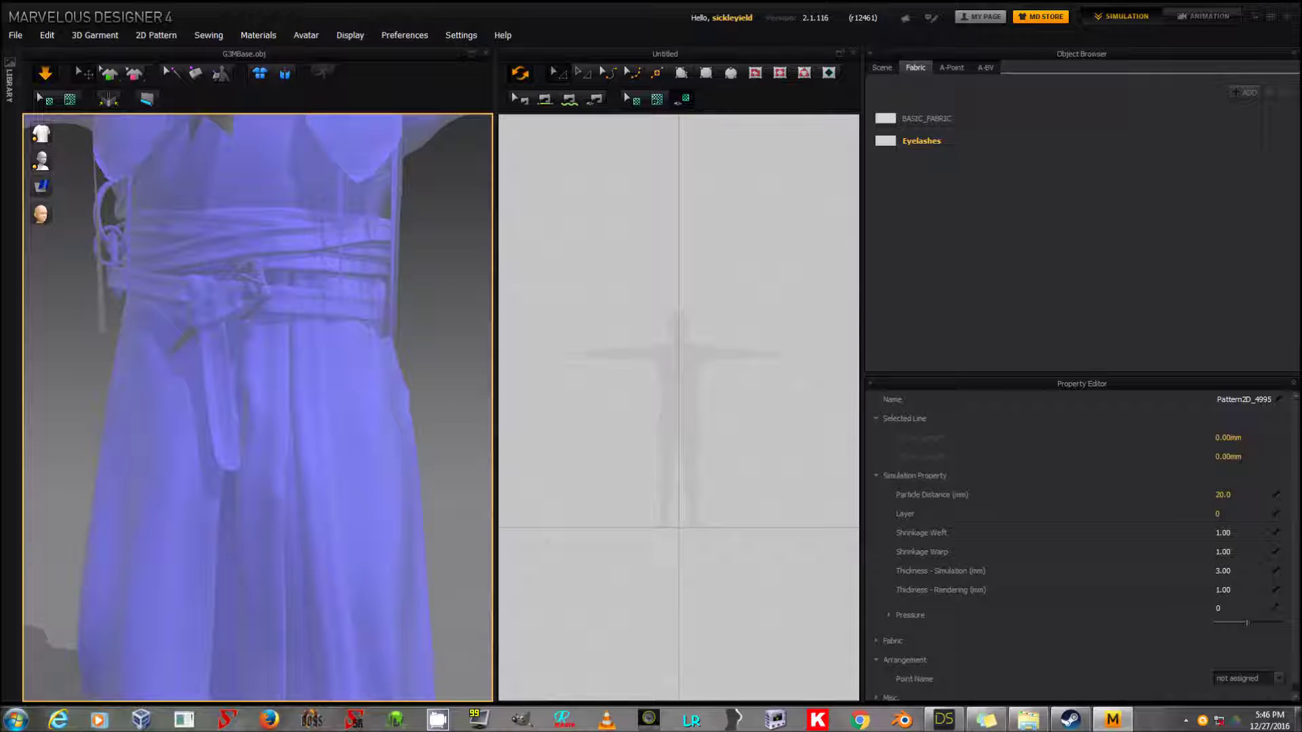
{"action": "scroll", "coordinate": [367, 371], "scroll_direction": "down", "scroll_amount": 2}
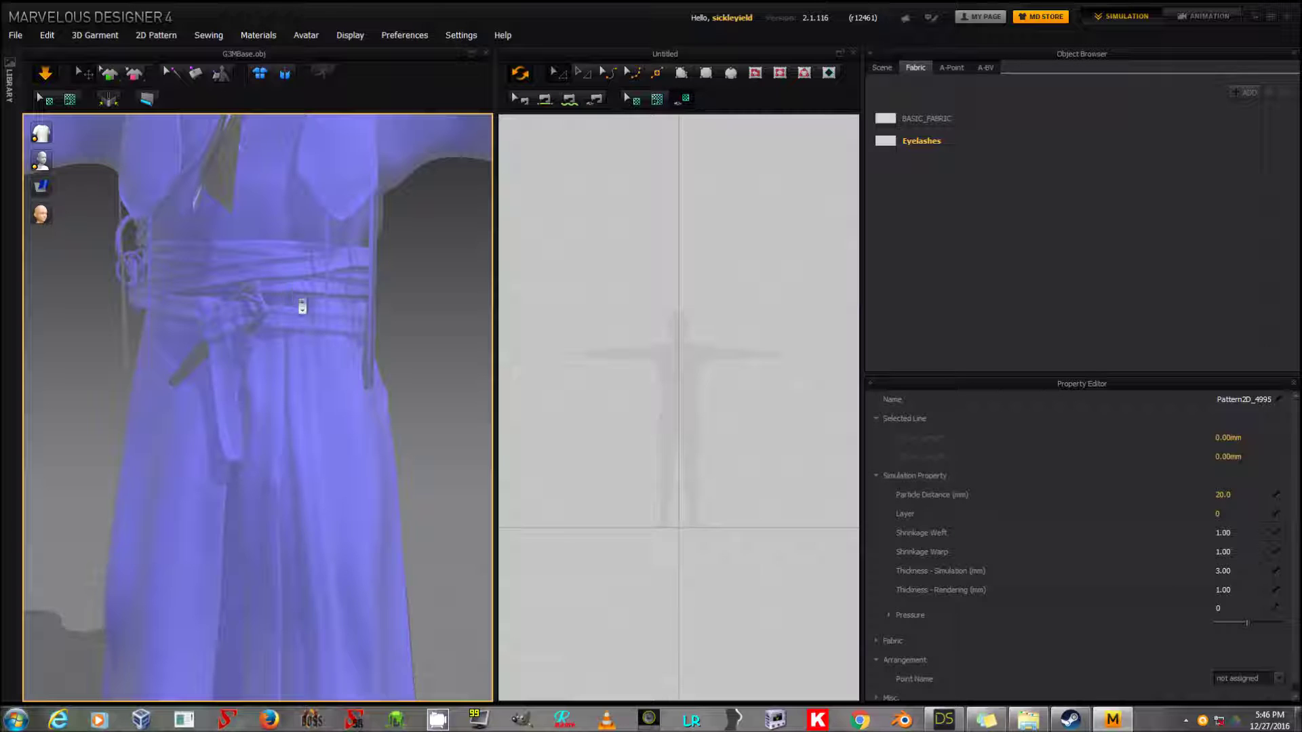
{"action": "scroll", "coordinate": [367, 341], "scroll_direction": "down", "scroll_amount": 3}
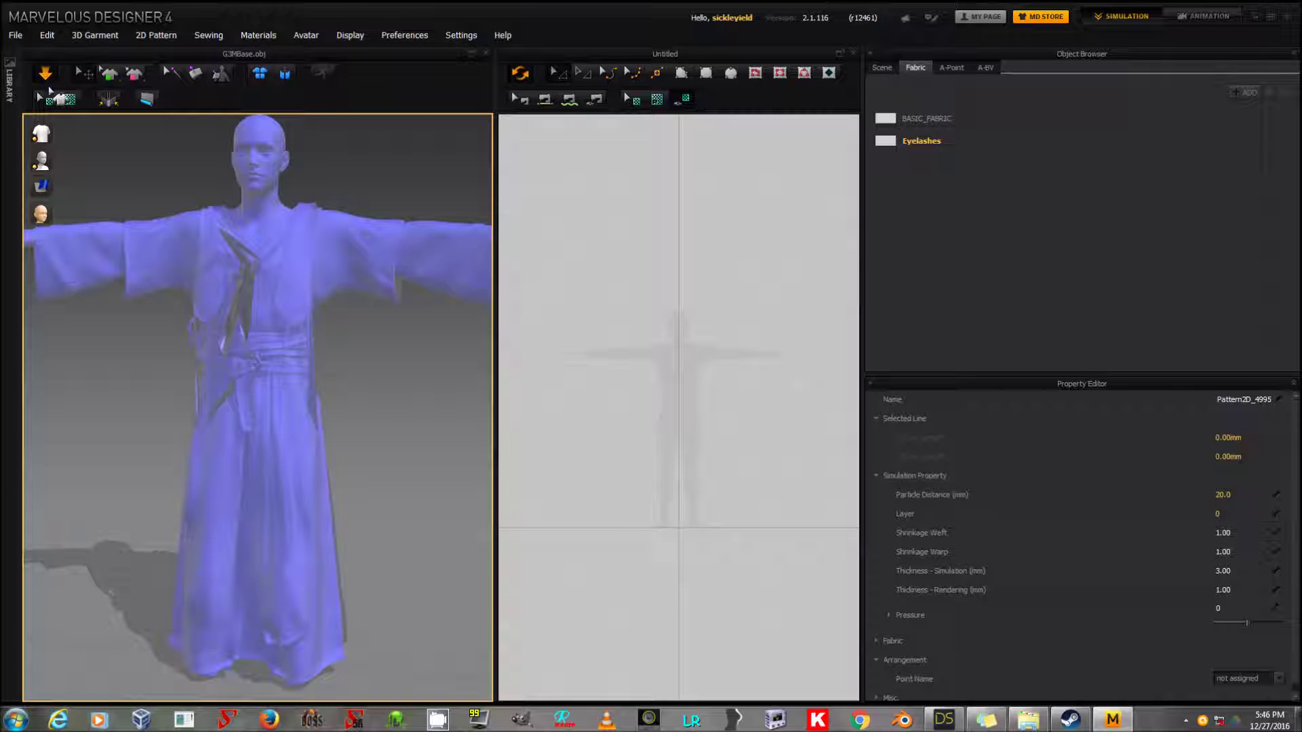
{"action": "left_click", "coordinate": [46, 75]}
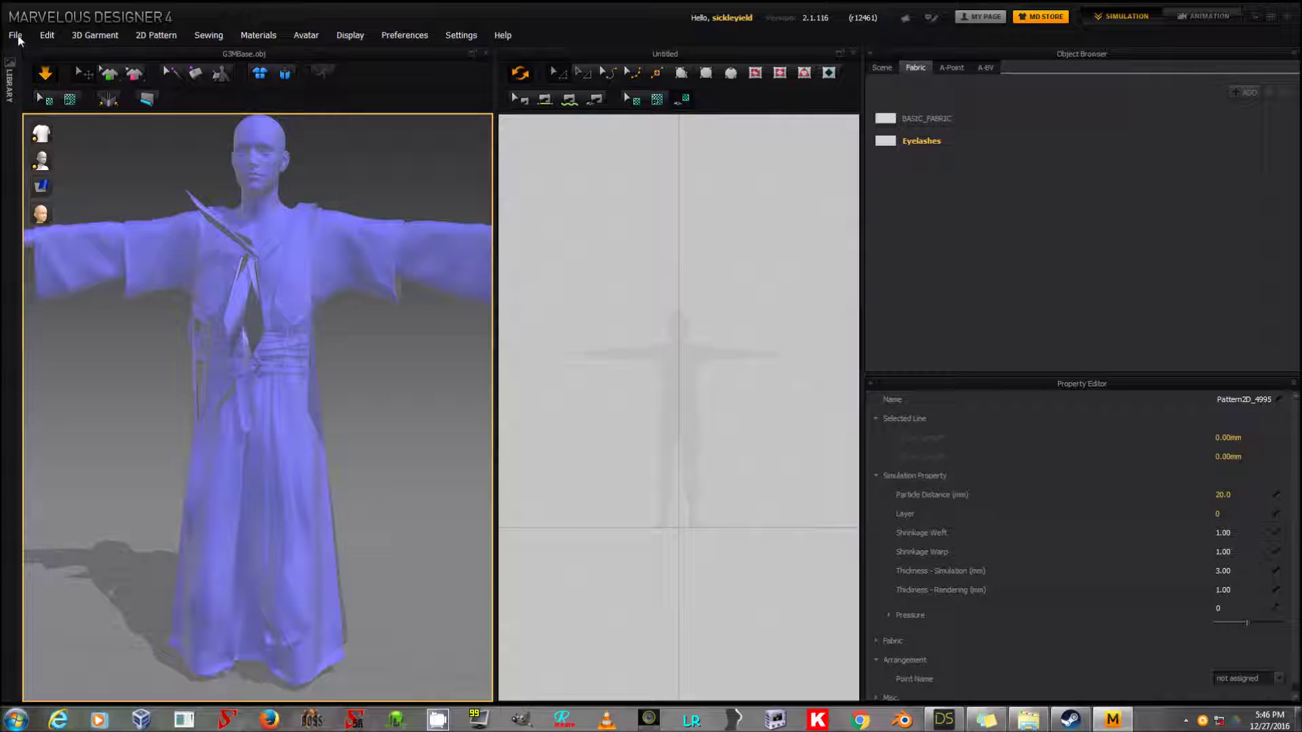
Start a new project without saving to discard the robe garment
{"action": "left_click", "coordinate": [15, 36]}
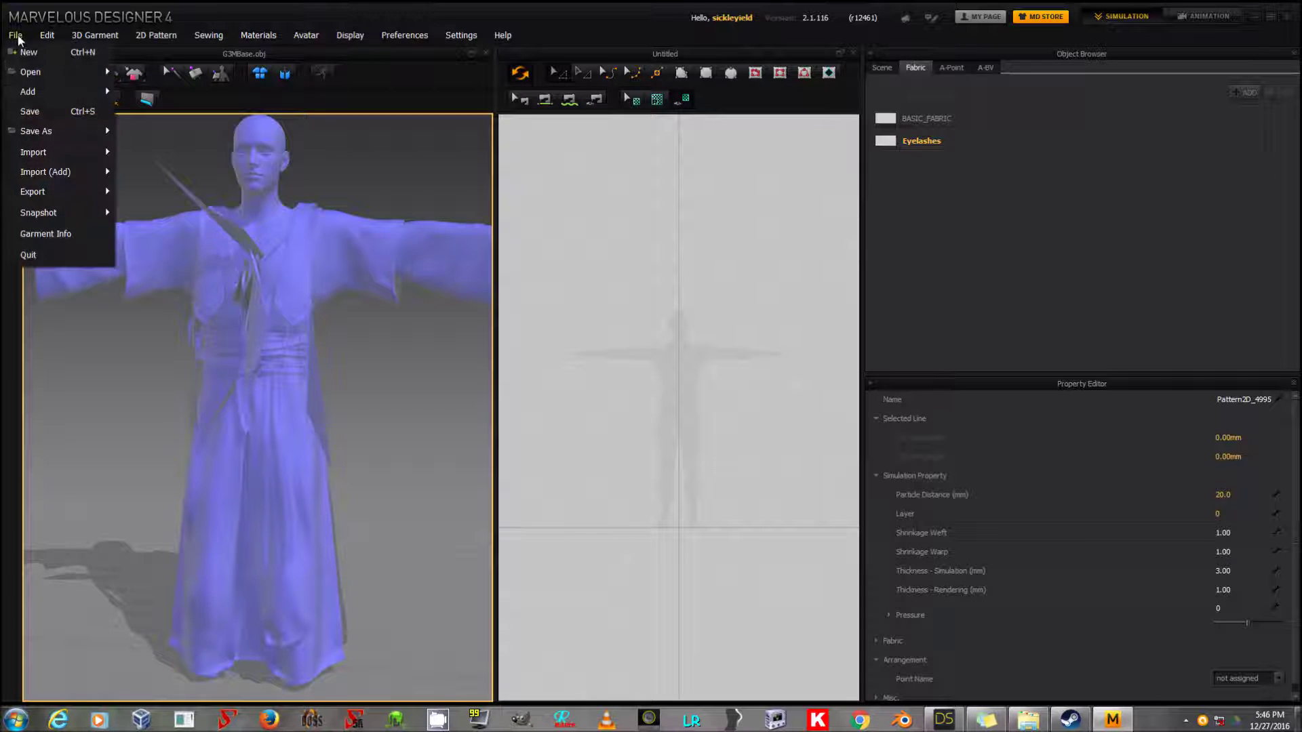
{"action": "left_click", "coordinate": [29, 52]}
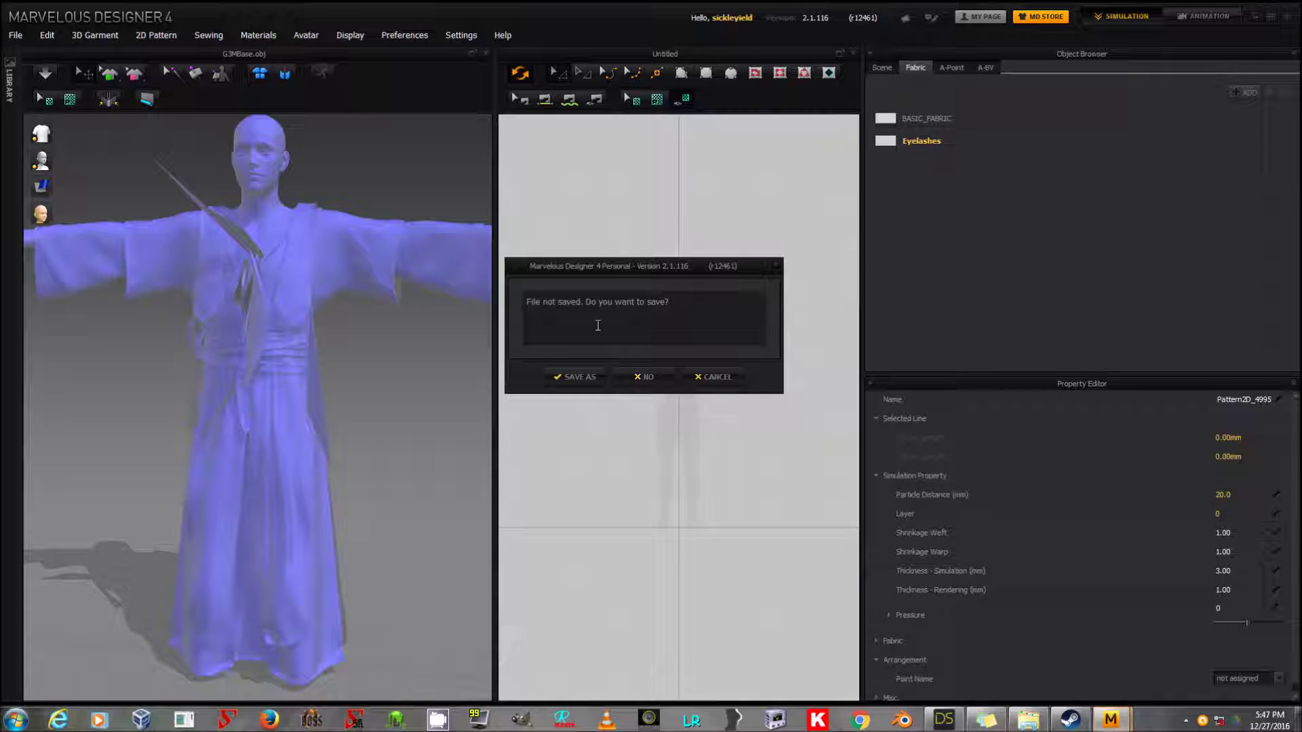
{"action": "left_click", "coordinate": [649, 379]}
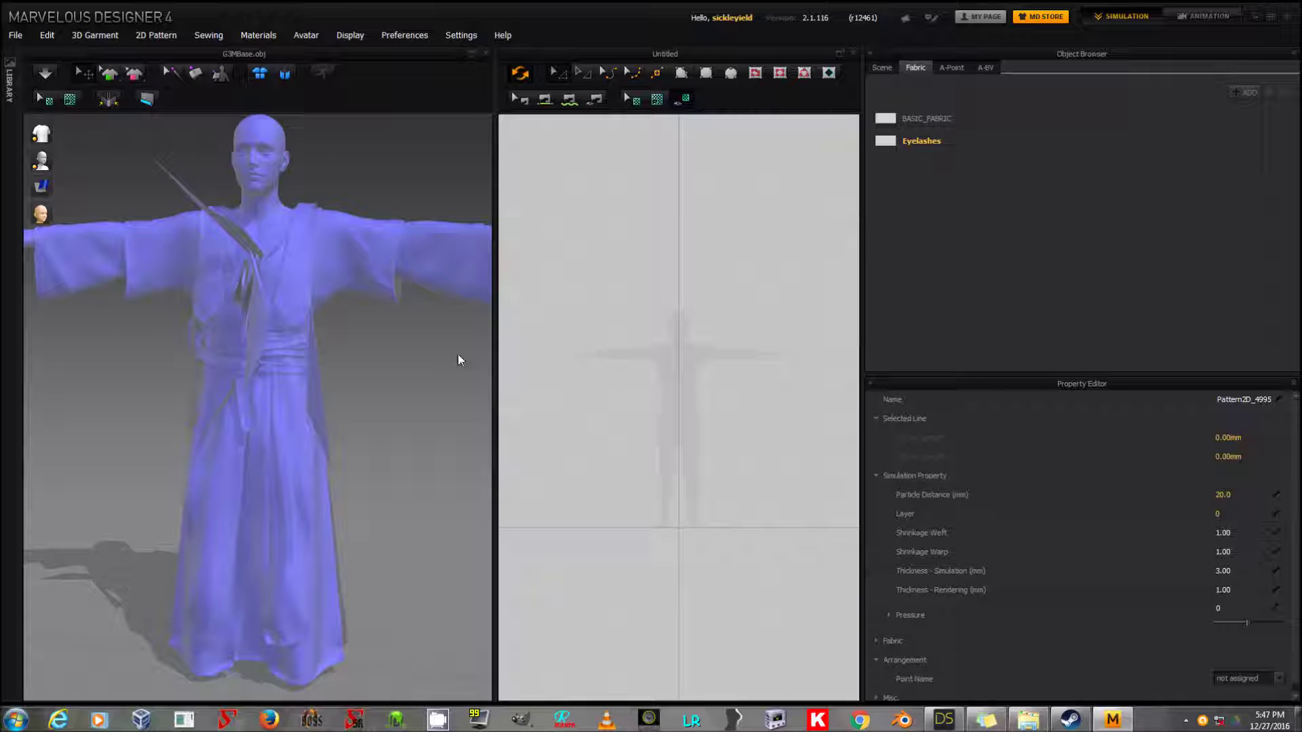
{"action": "scroll", "coordinate": [417, 350], "scroll_direction": "down", "scroll_amount": 1}
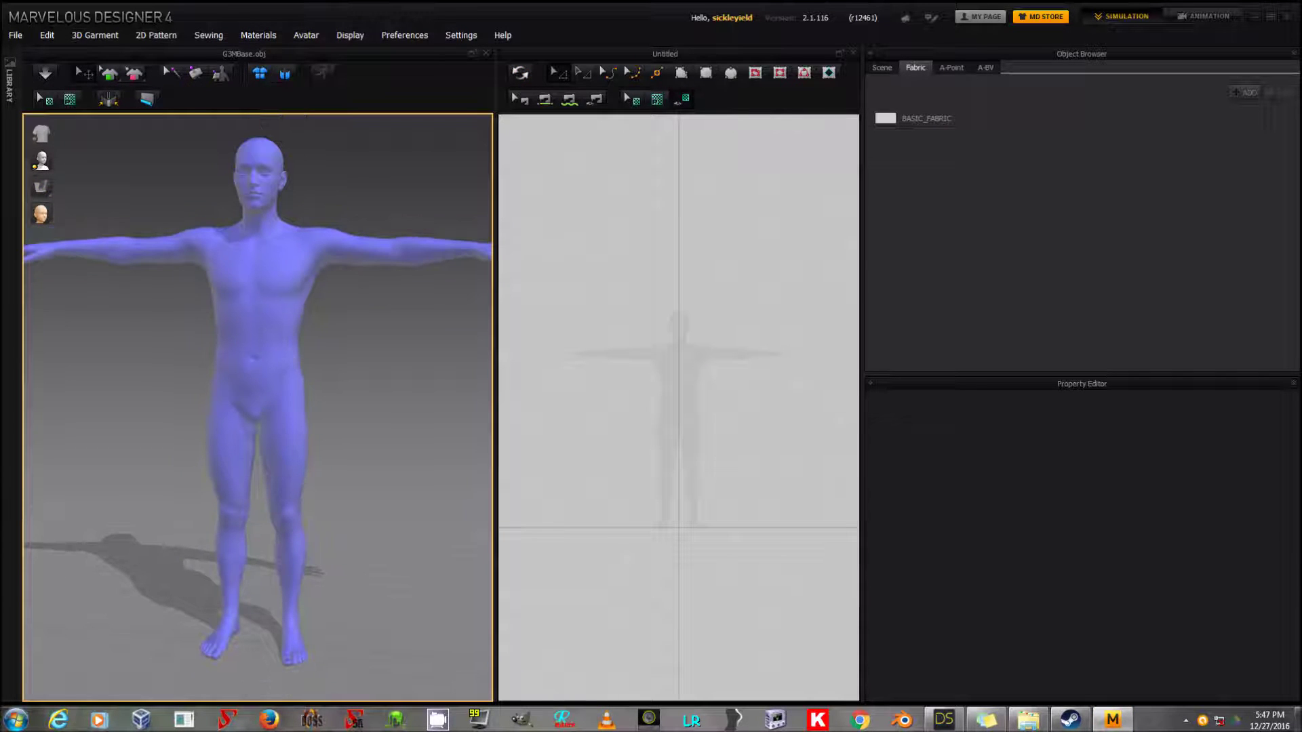
{"action": "mouse_move", "coordinate": [417, 350]}
{"action": "right_mouse_down"}
{"action": "mouse_move", "coordinate": [366, 355]}
{"action": "mouse_move", "coordinate": [396, 348]}
{"action": "right_mouse_up"}
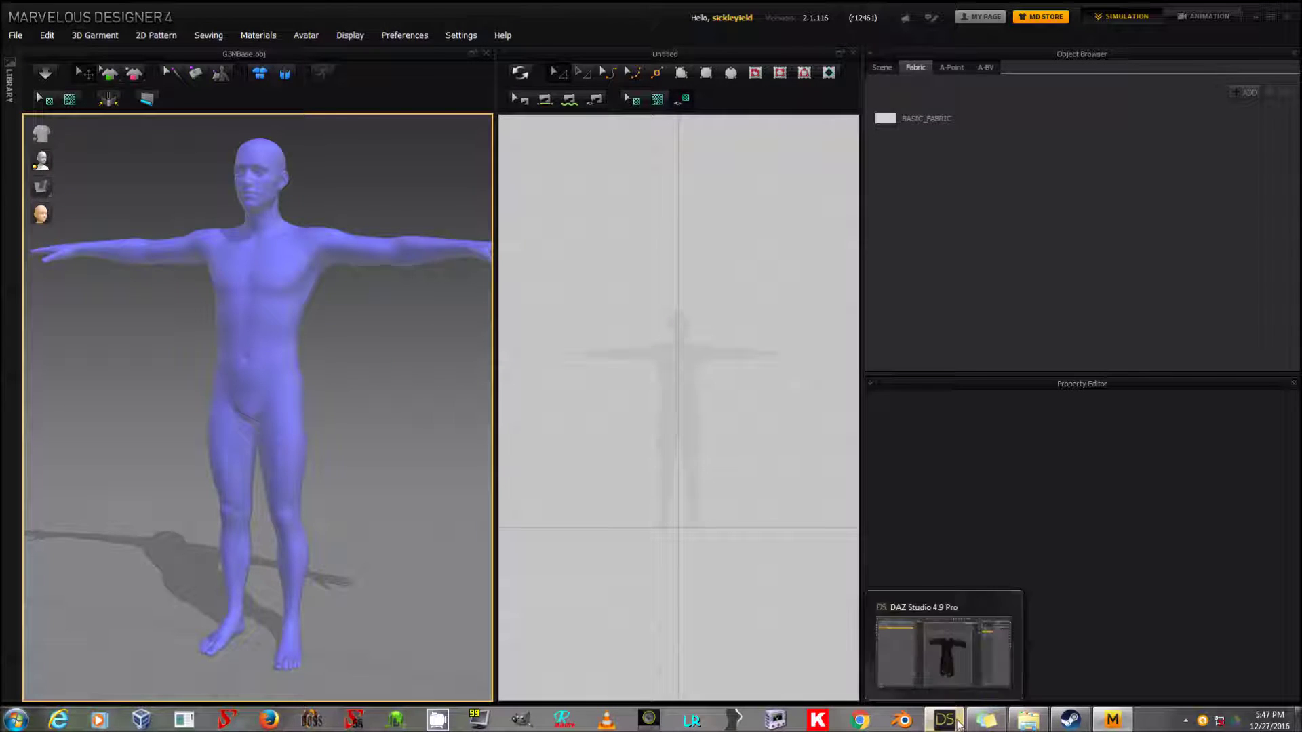
Switch to DAZ Studio, delete the Robes from the scene, and make Genesis 3 Male visible and selected
{"action": "left_click", "coordinate": [944, 719]}
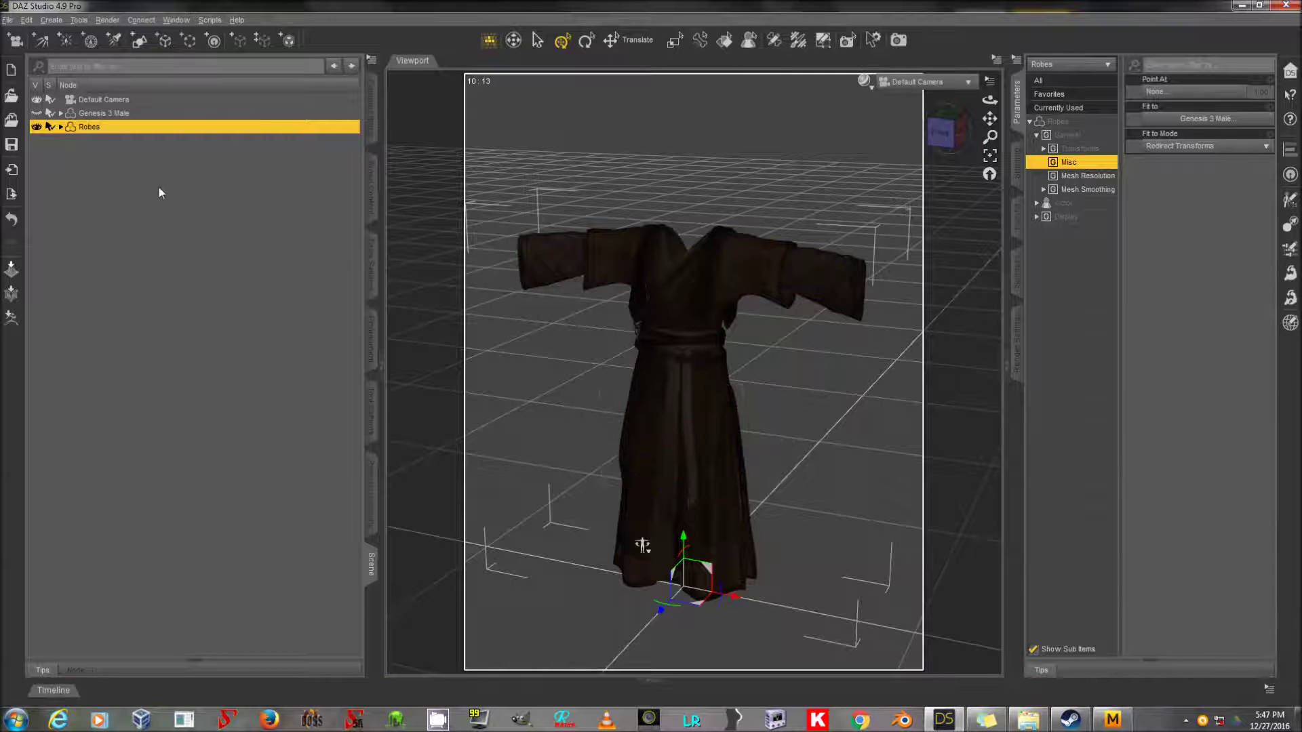
{"action": "key", "text": "Delete"}
{"action": "left_click", "coordinate": [35, 112]}
{"action": "left_click", "coordinate": [91, 112]}
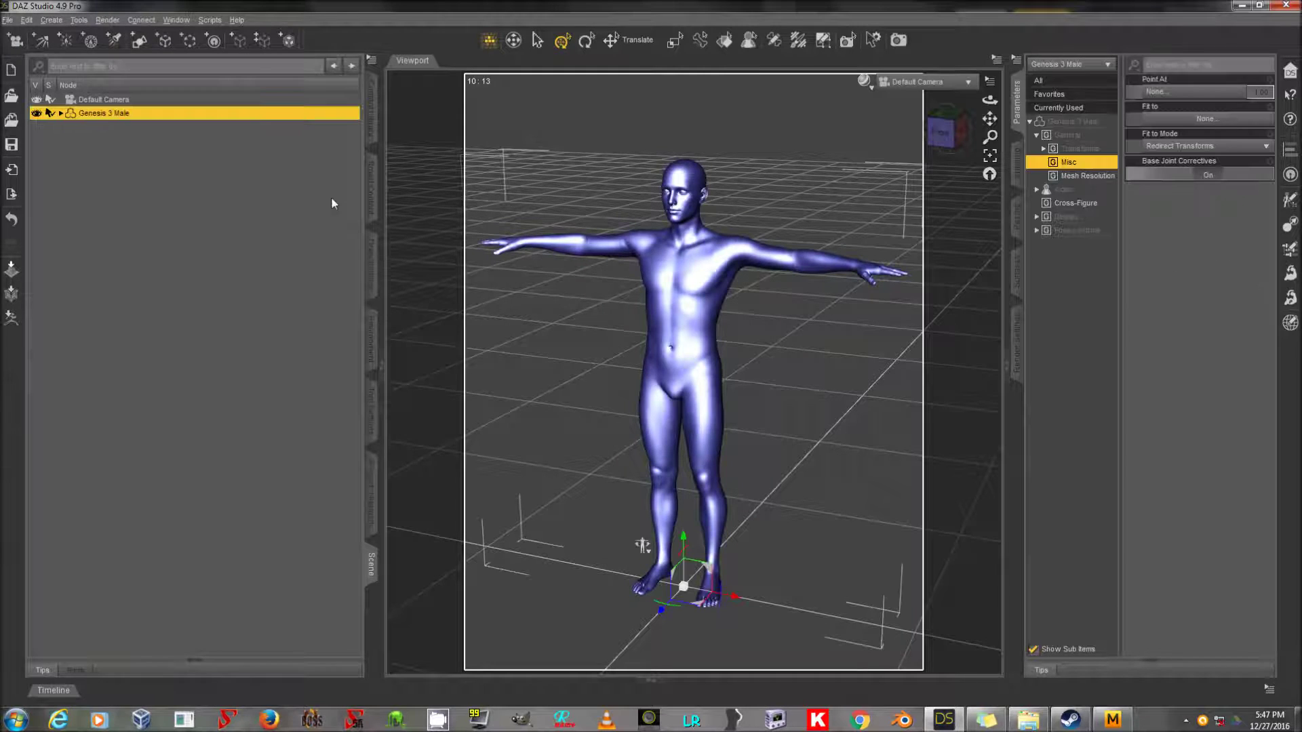
Browse the full-body wardrobe content available for Genesis 3 Male
{"action": "left_click", "coordinate": [372, 190]}
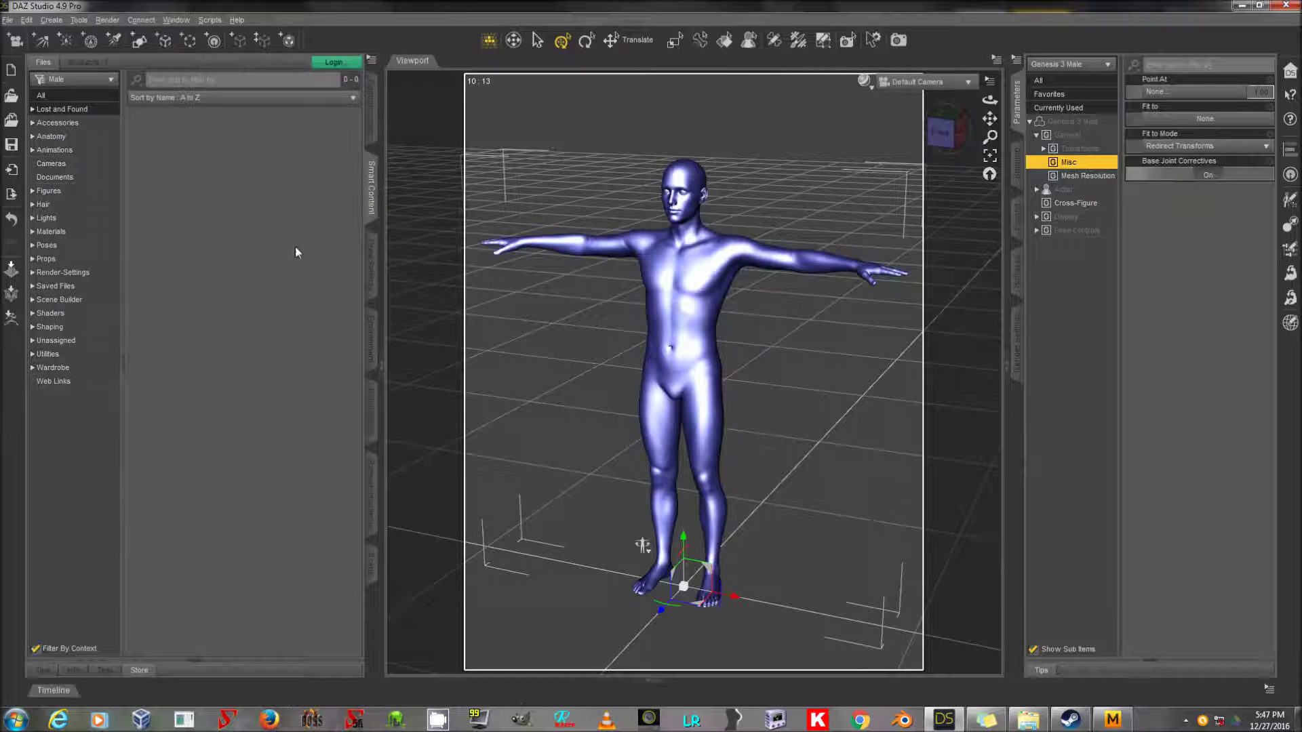
{"action": "left_click", "coordinate": [94, 372]}
{"action": "left_click", "coordinate": [80, 421]}
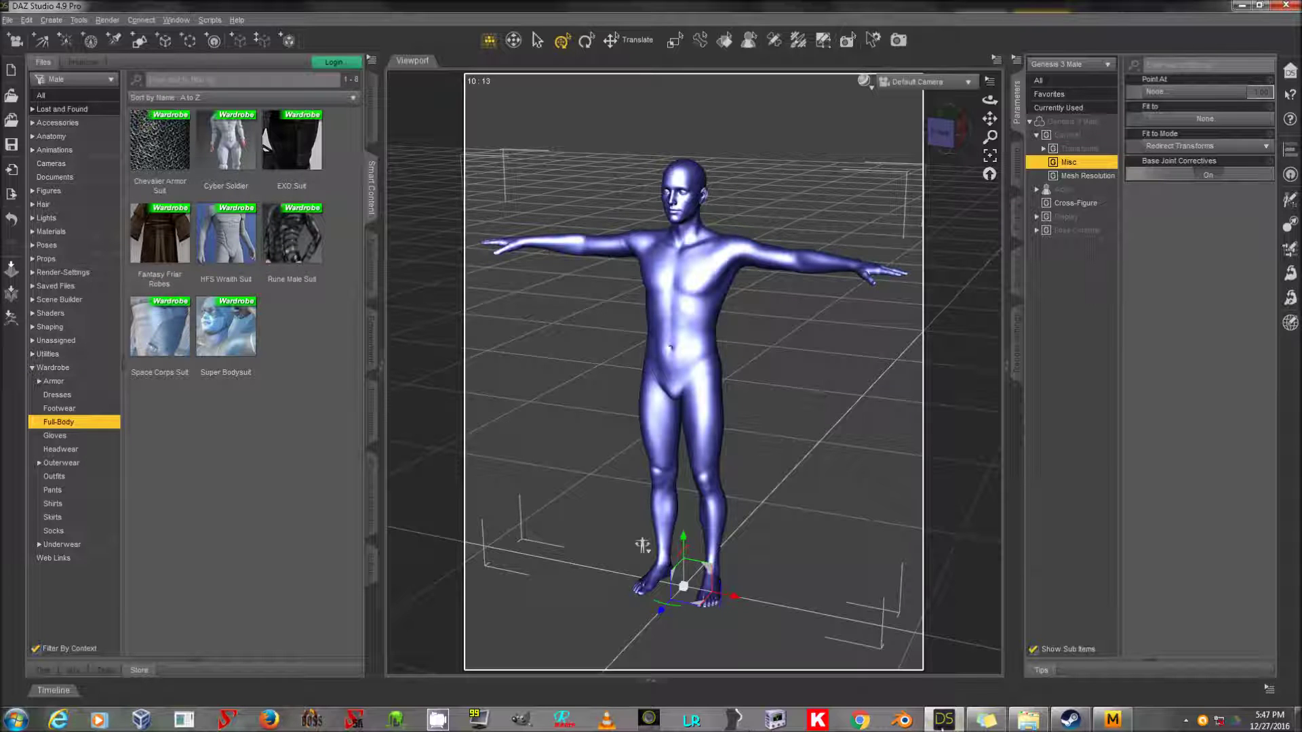
Switch to Marvelous Designer, start an OBJ import, and open the !!!2016 folder under DAZBACKUP > !!AllBackups on drive F:
{"action": "left_click", "coordinate": [1111, 720]}
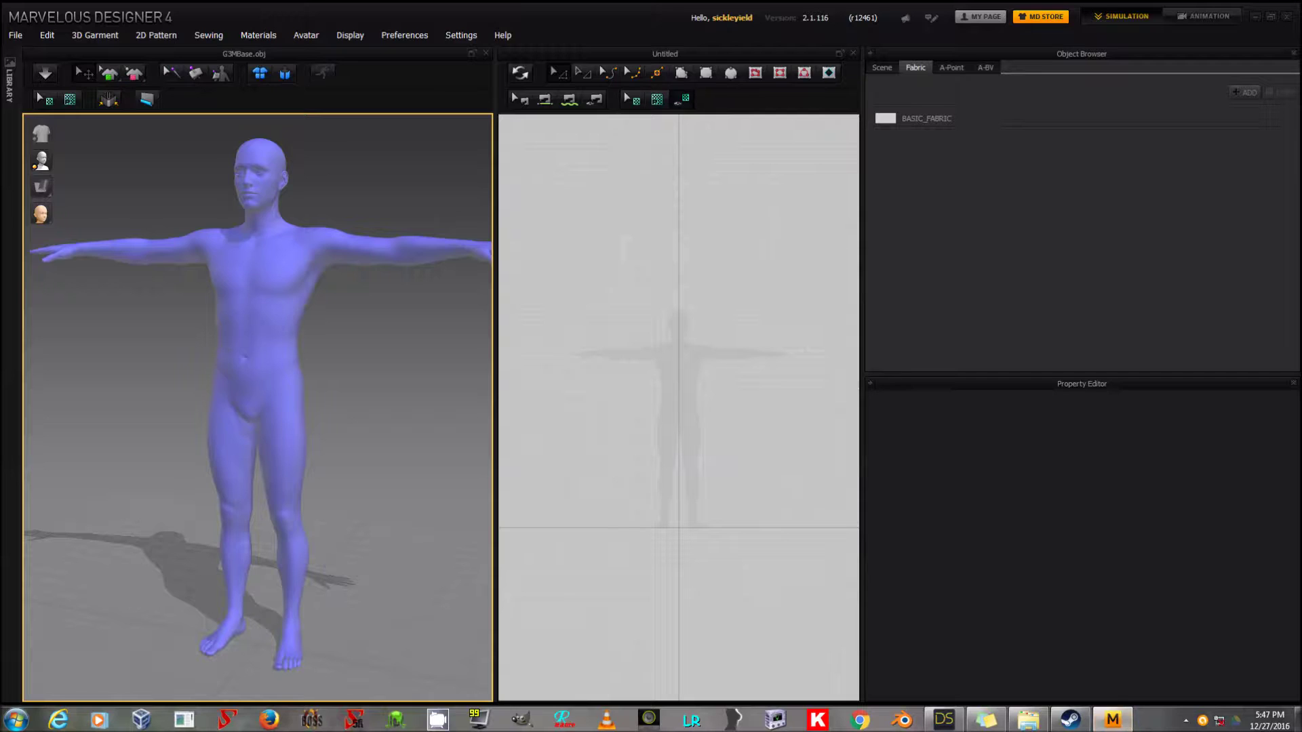
{"action": "left_click", "coordinate": [15, 35]}
{"action": "mouse_move", "coordinate": [68, 151]}
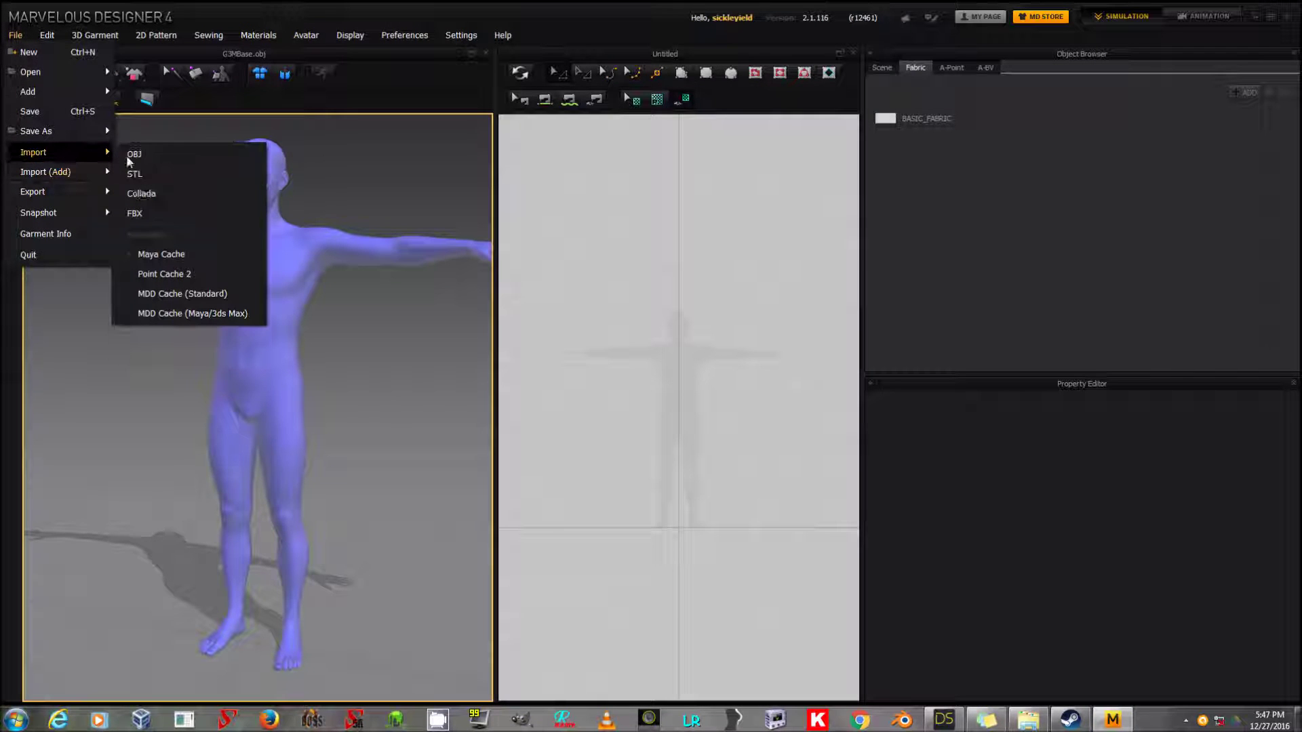
{"action": "left_click", "coordinate": [165, 152]}
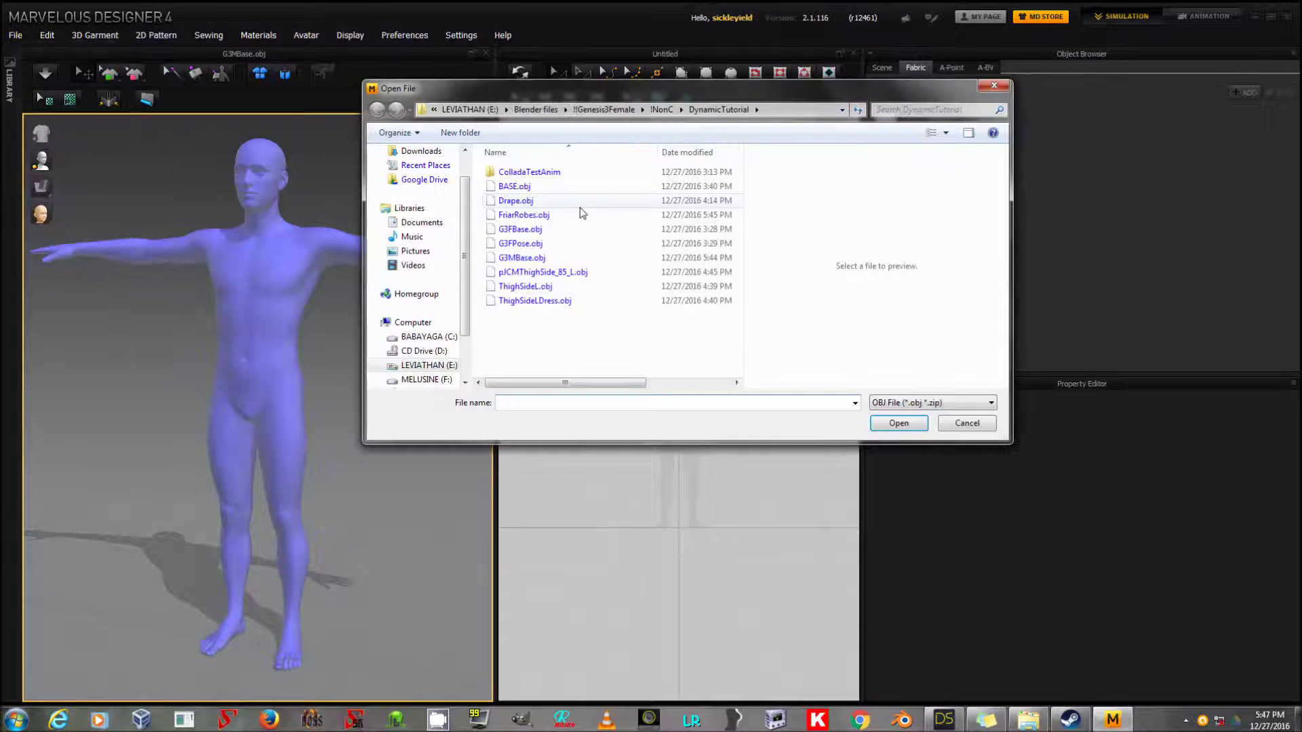
{"action": "left_click", "coordinate": [434, 379]}
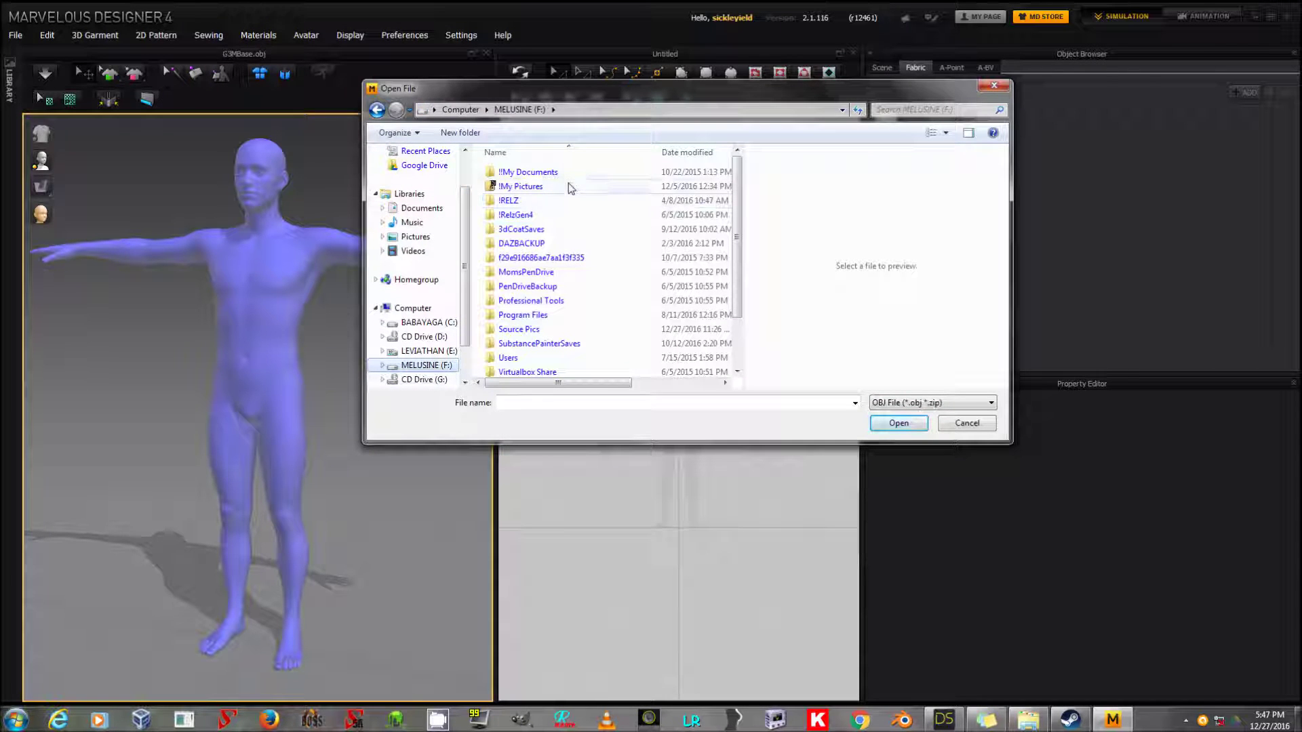
{"action": "double_click", "coordinate": [535, 244]}
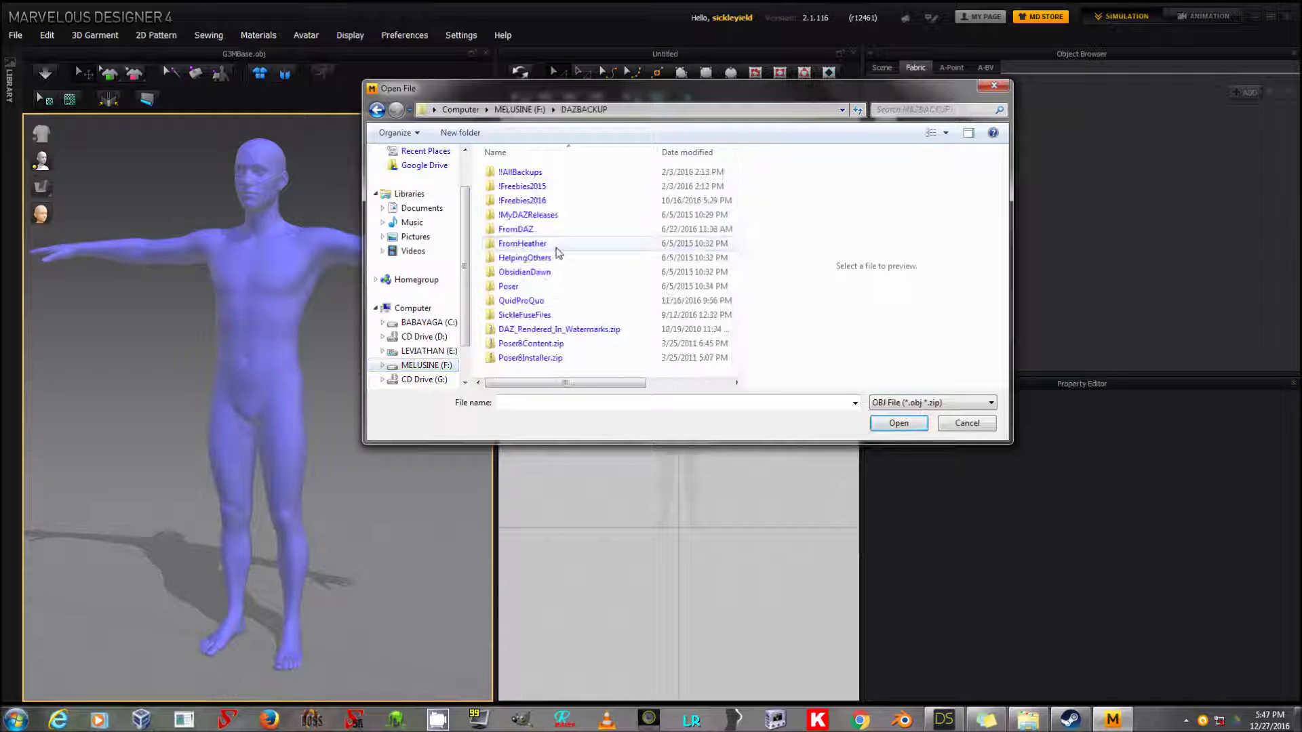
{"action": "double_click", "coordinate": [560, 184]}
{"action": "double_click", "coordinate": [560, 176]}
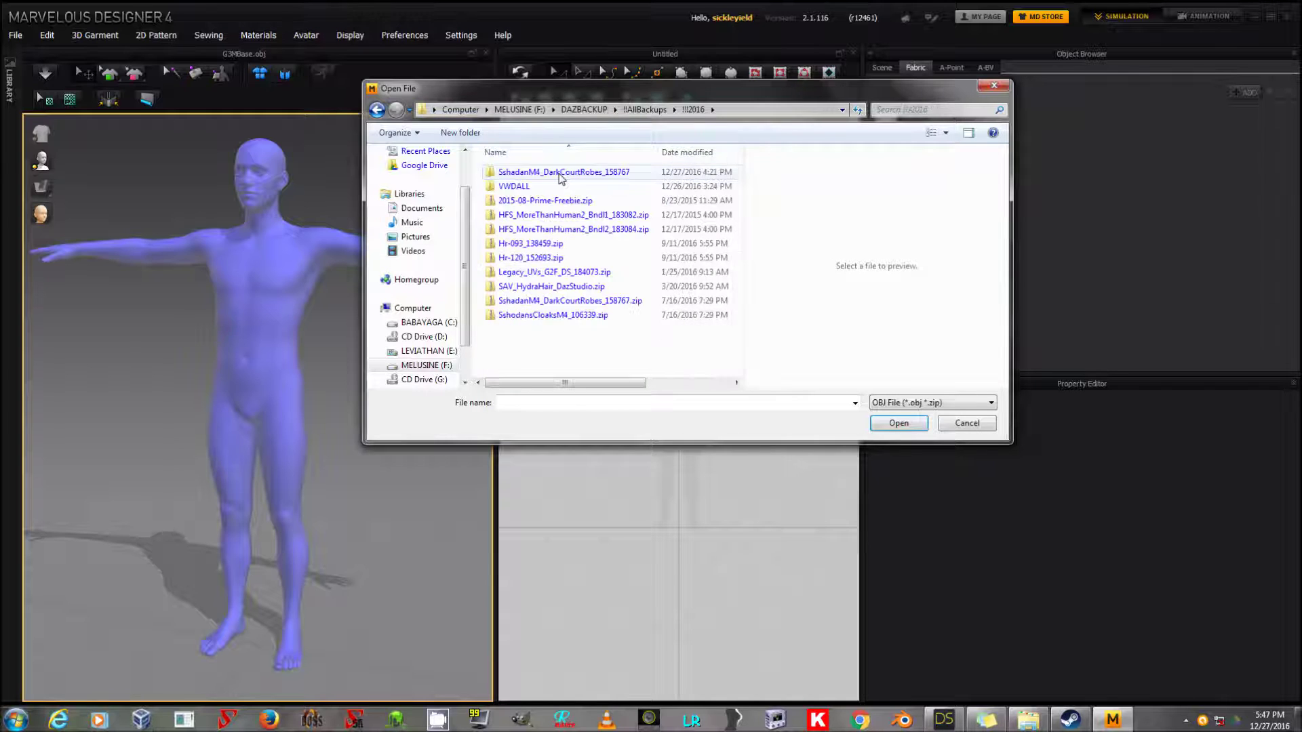
Load Michael4DarkCourt_Robe.obj from the SshadanM4_DarkCourtRobes_158767 Runtime folder, under Geometries > props > !!!DynamicCloth > Dark Court Robes
{"action": "double_click", "coordinate": [560, 174]}
{"action": "double_click", "coordinate": [554, 187]}
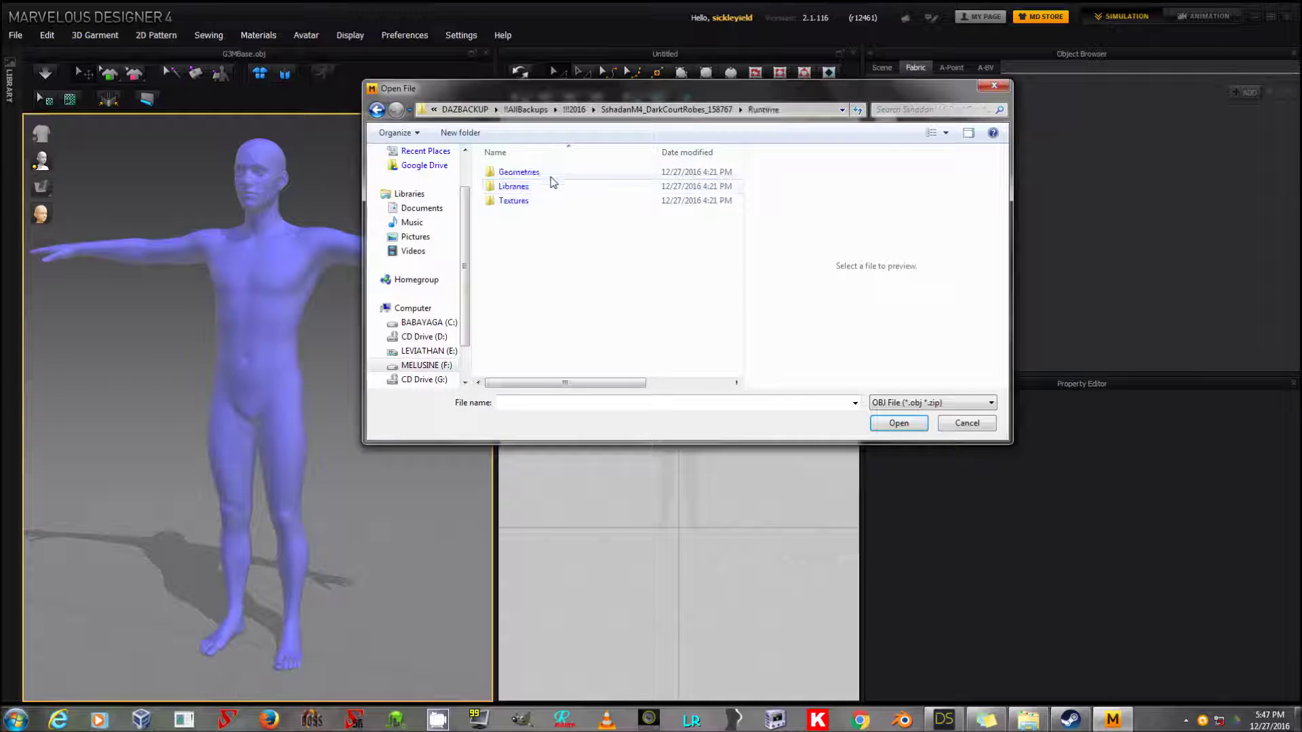
{"action": "double_click", "coordinate": [551, 178]}
{"action": "double_click", "coordinate": [551, 178]}
{"action": "left_click", "coordinate": [551, 178]}
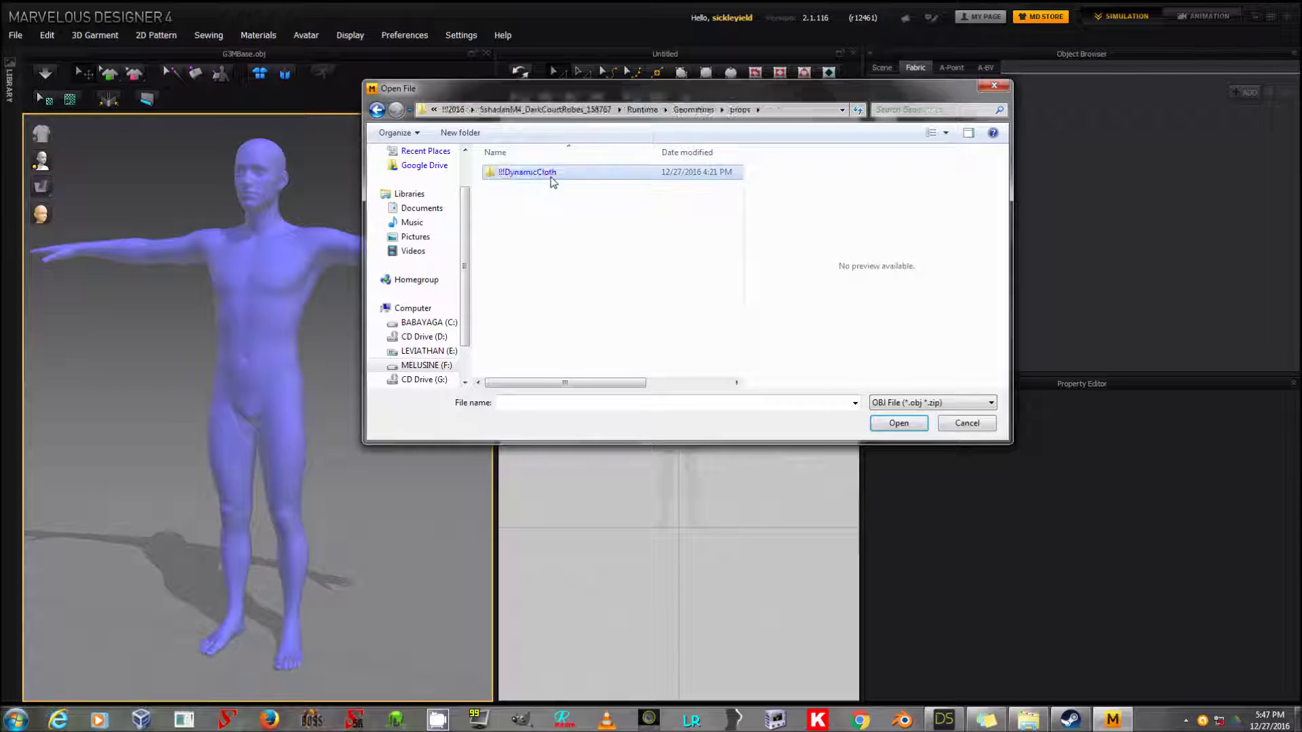
{"action": "double_click", "coordinate": [551, 177]}
{"action": "double_click", "coordinate": [551, 178]}
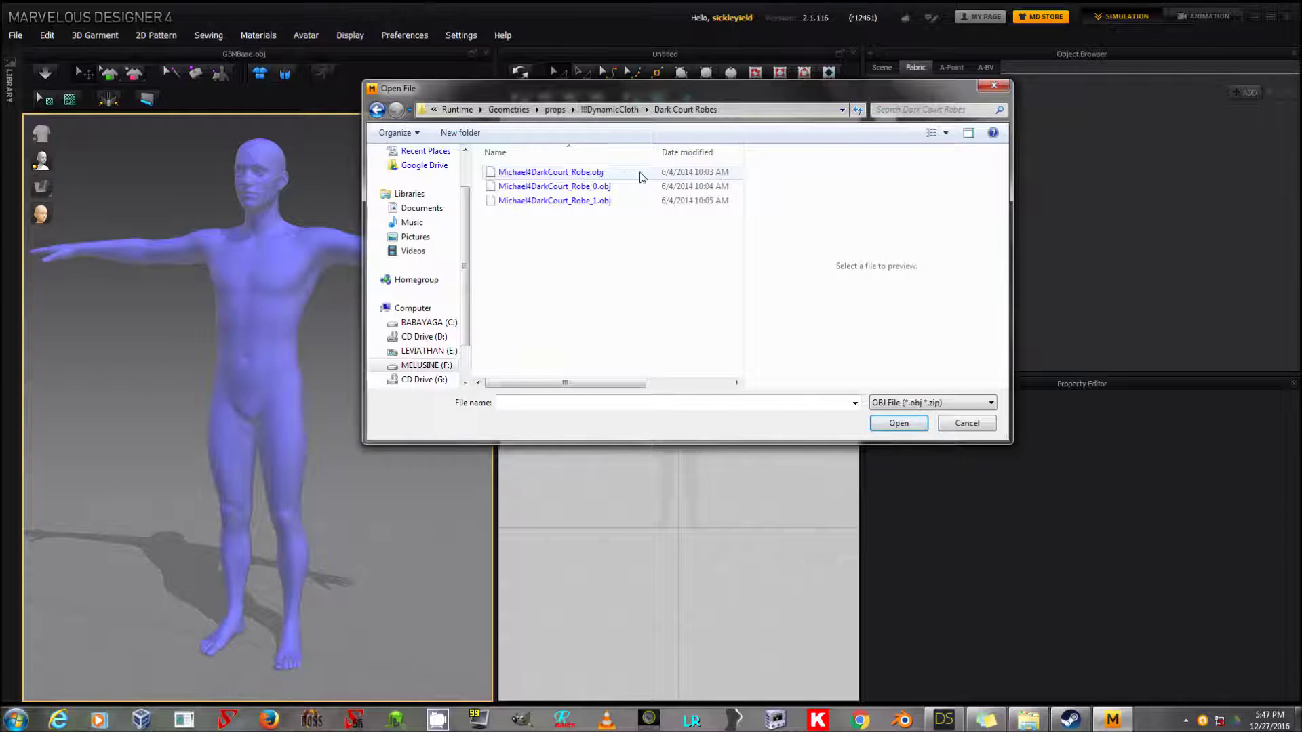
{"action": "double_click", "coordinate": [551, 171]}
Import the Michael4DarkCourt_Robe OBJ as an additional garment at 100% scale
{"action": "left_click", "coordinate": [15, 34]}
{"action": "mouse_move", "coordinate": [68, 171]}
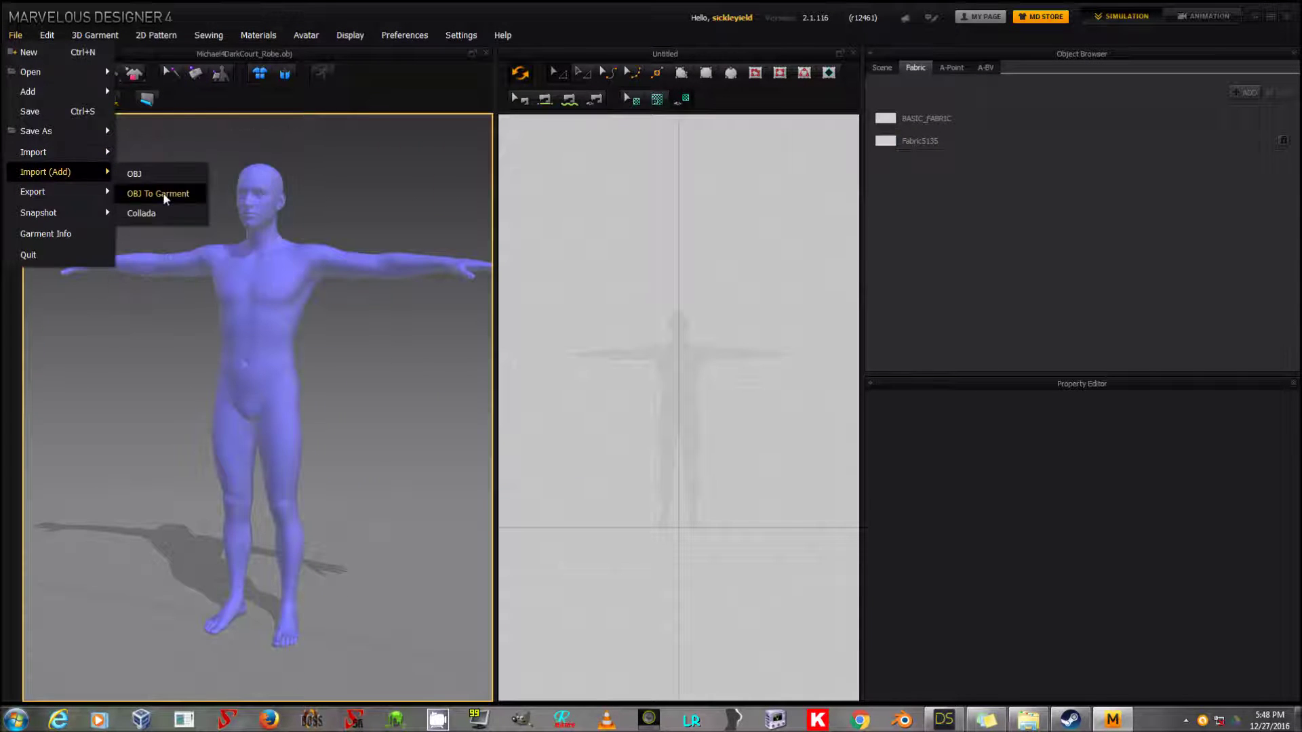
{"action": "left_click", "coordinate": [165, 194]}
{"action": "left_click", "coordinate": [564, 186]}
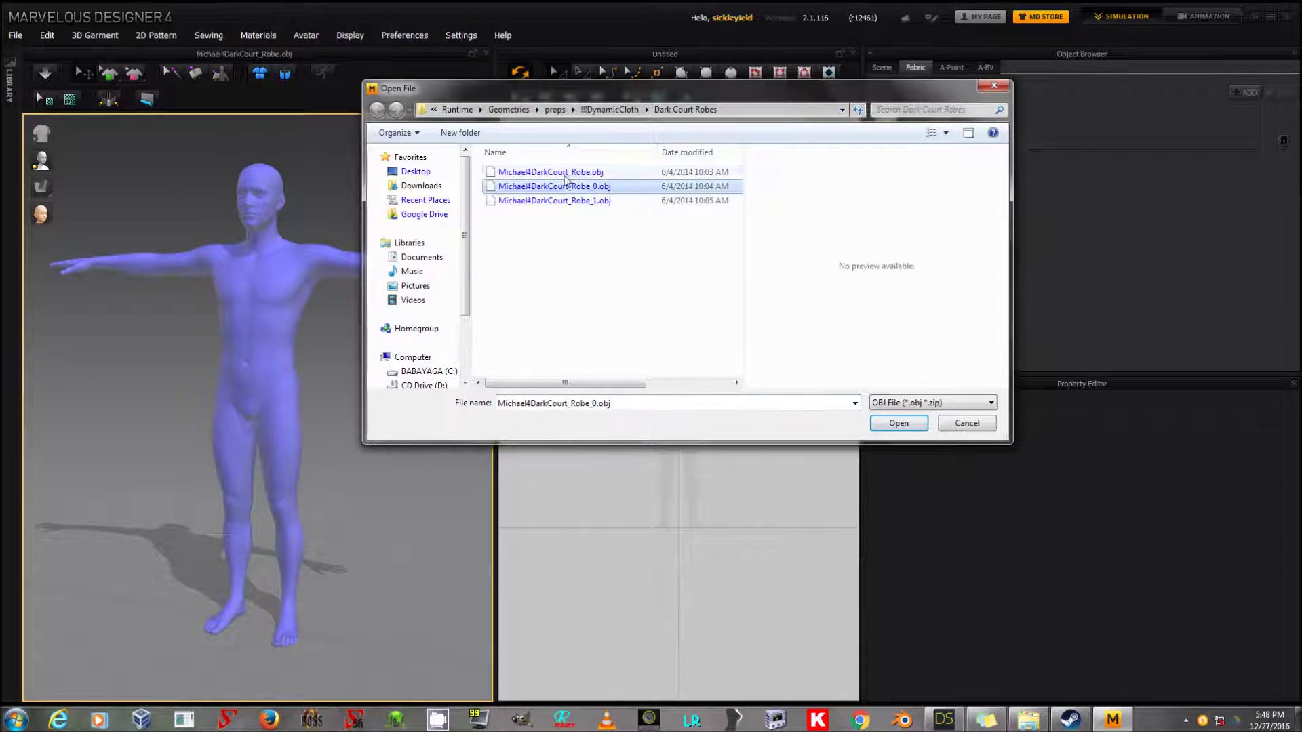
{"action": "double_click", "coordinate": [566, 184]}
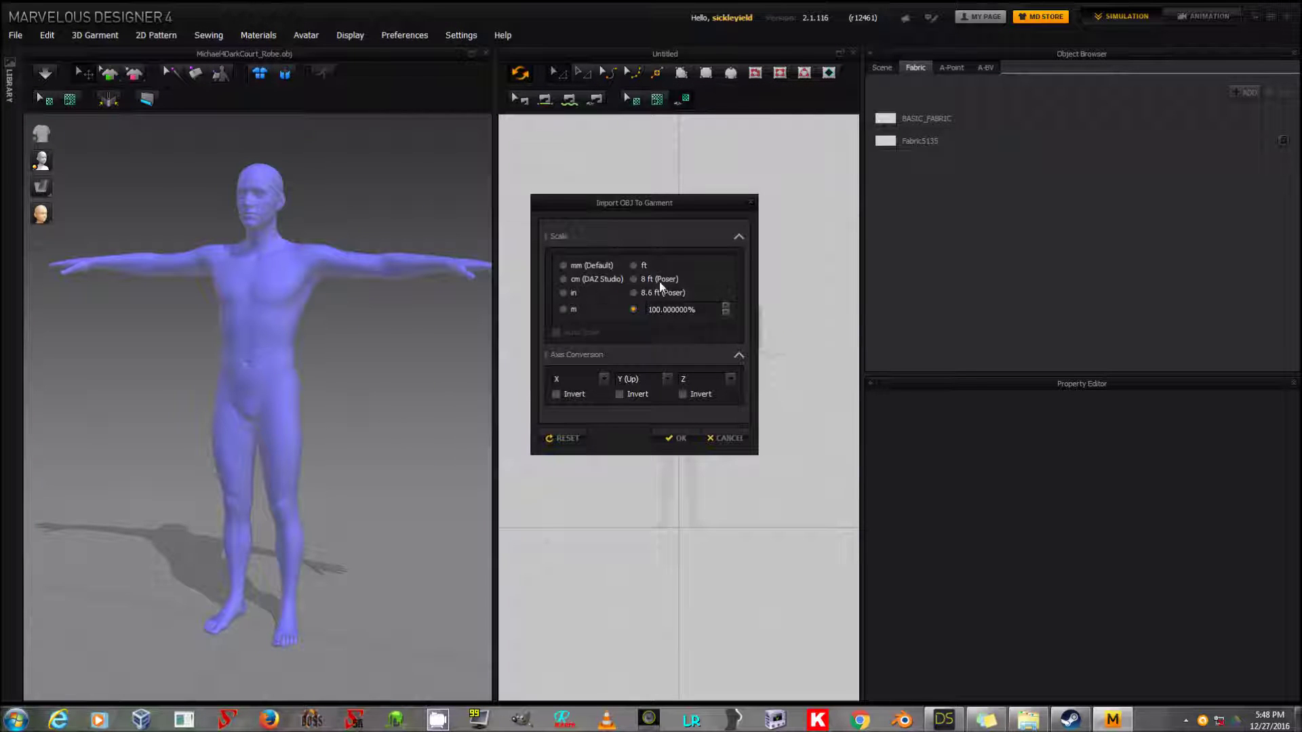
{"action": "left_click", "coordinate": [672, 438]}
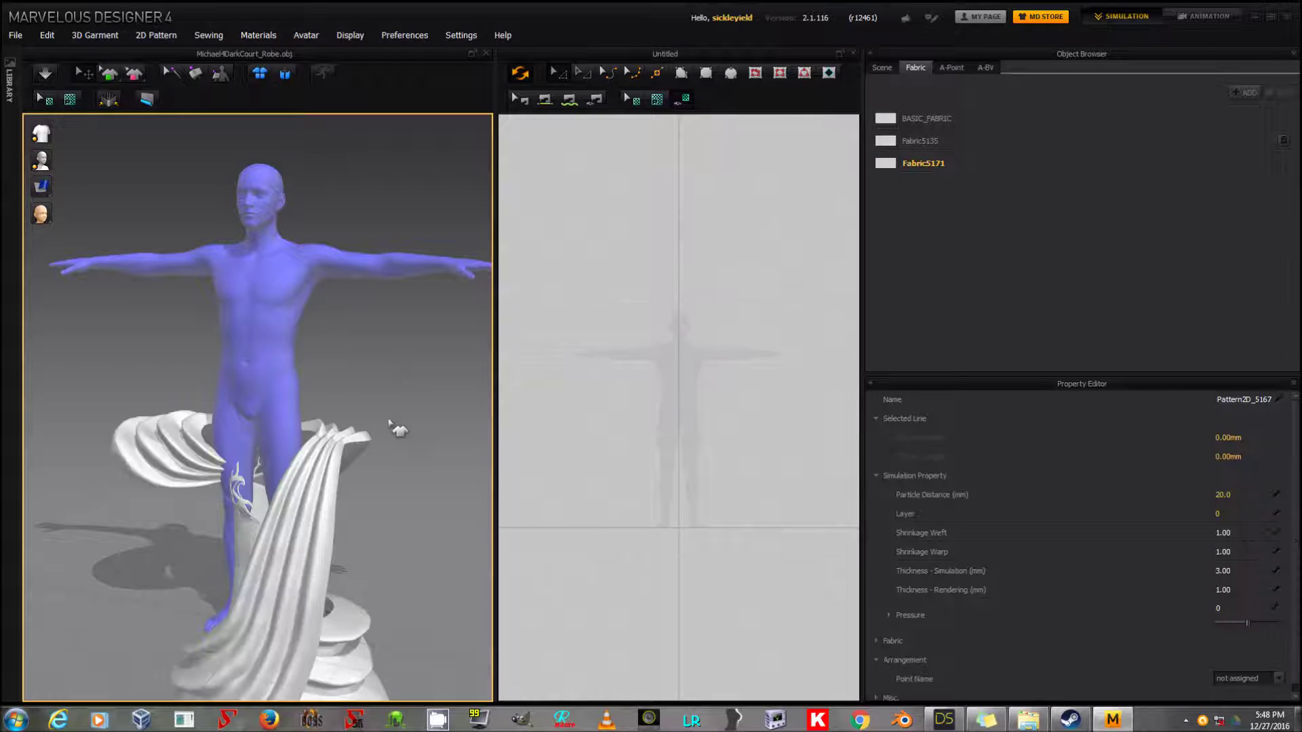
Raise the robe onto the avatar and align it with the shoulders and torso from the side and front
{"action": "left_click", "coordinate": [339, 437]}
{"action": "left_click_drag", "start_coordinate": [338, 432], "coordinate": [338, 222]}
{"action": "right_click_drag", "start_coordinate": [407, 330], "coordinate": [283, 319]}
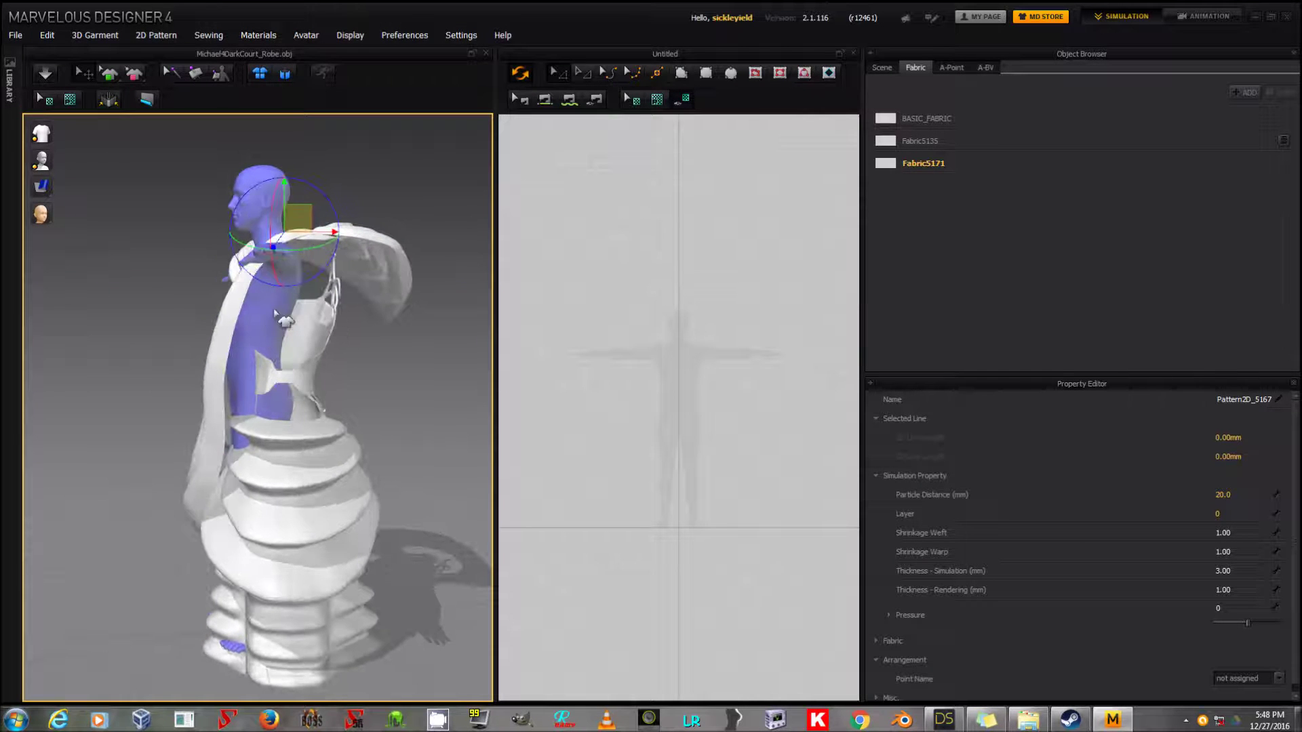
{"action": "right_click_drag", "start_coordinate": [297, 218], "coordinate": [379, 285]}
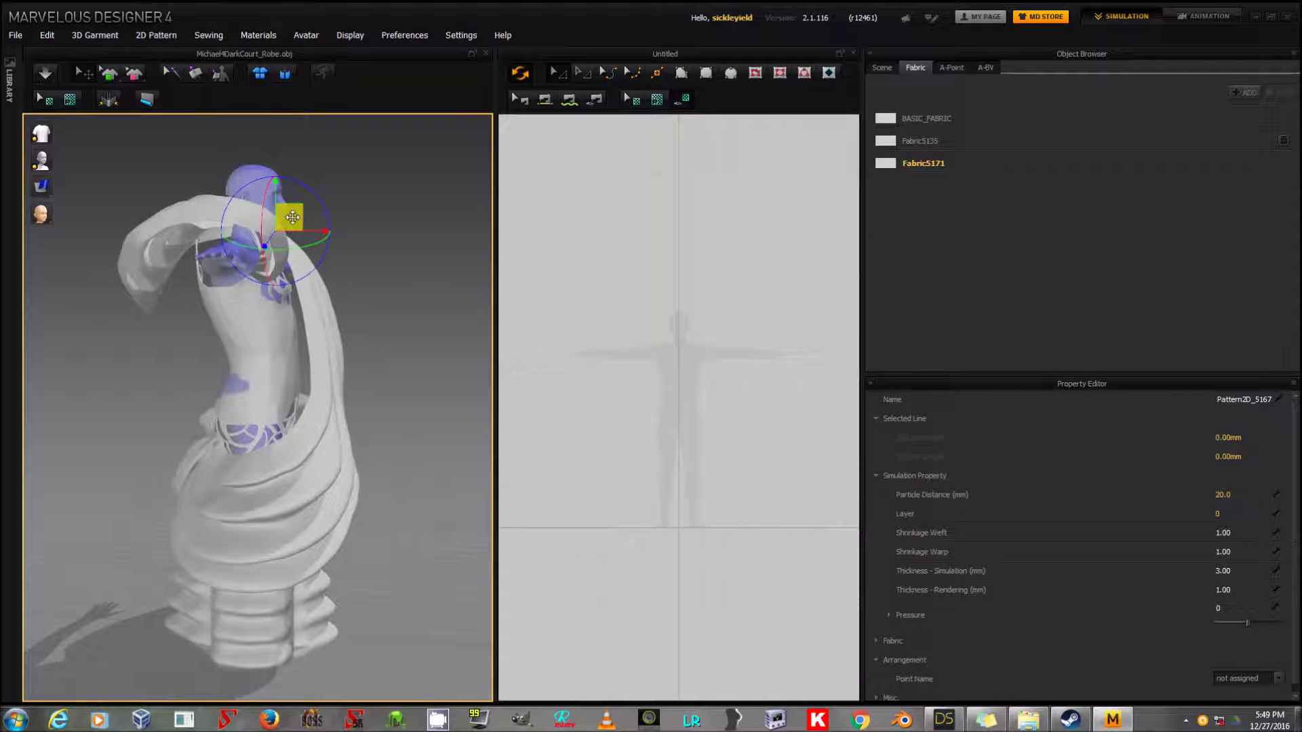
{"action": "right_click_drag", "start_coordinate": [343, 291], "coordinate": [264, 332]}
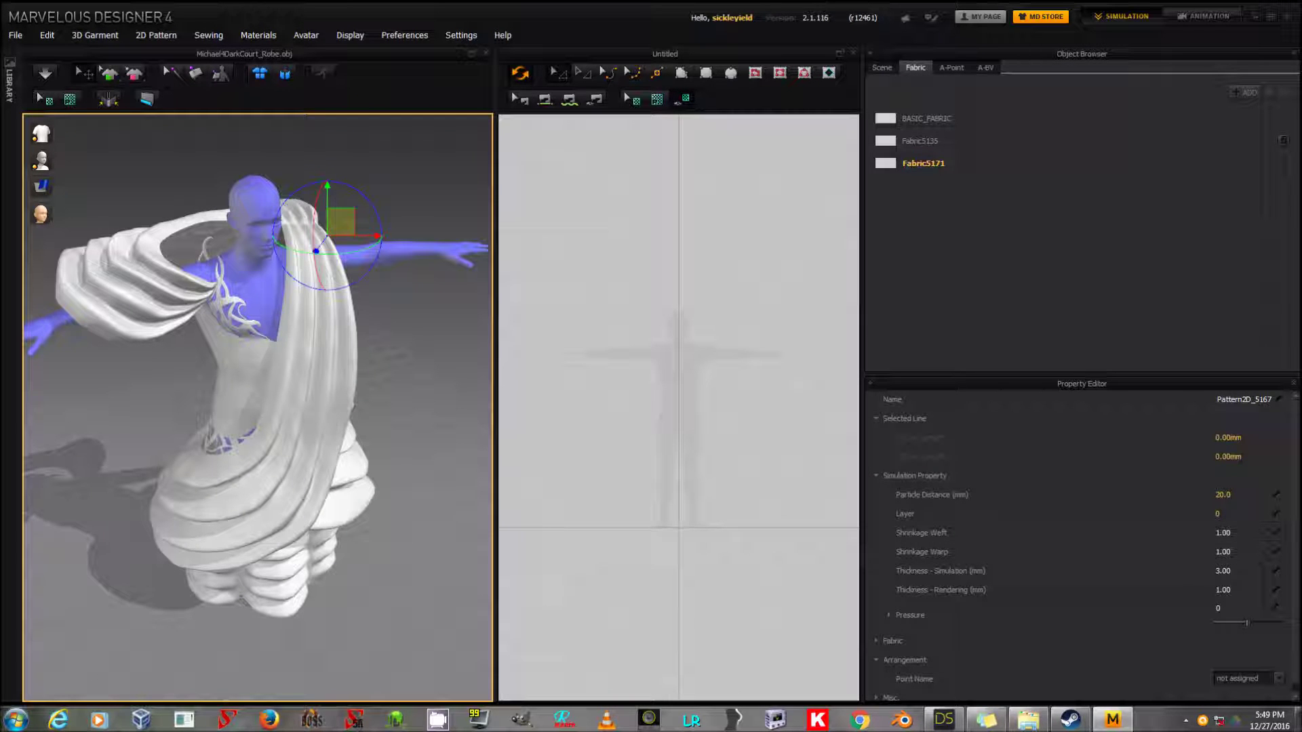
Tack the robe's ornamented shoulder to the avatar's right shoulder at several points
{"action": "left_click", "coordinate": [221, 76]}
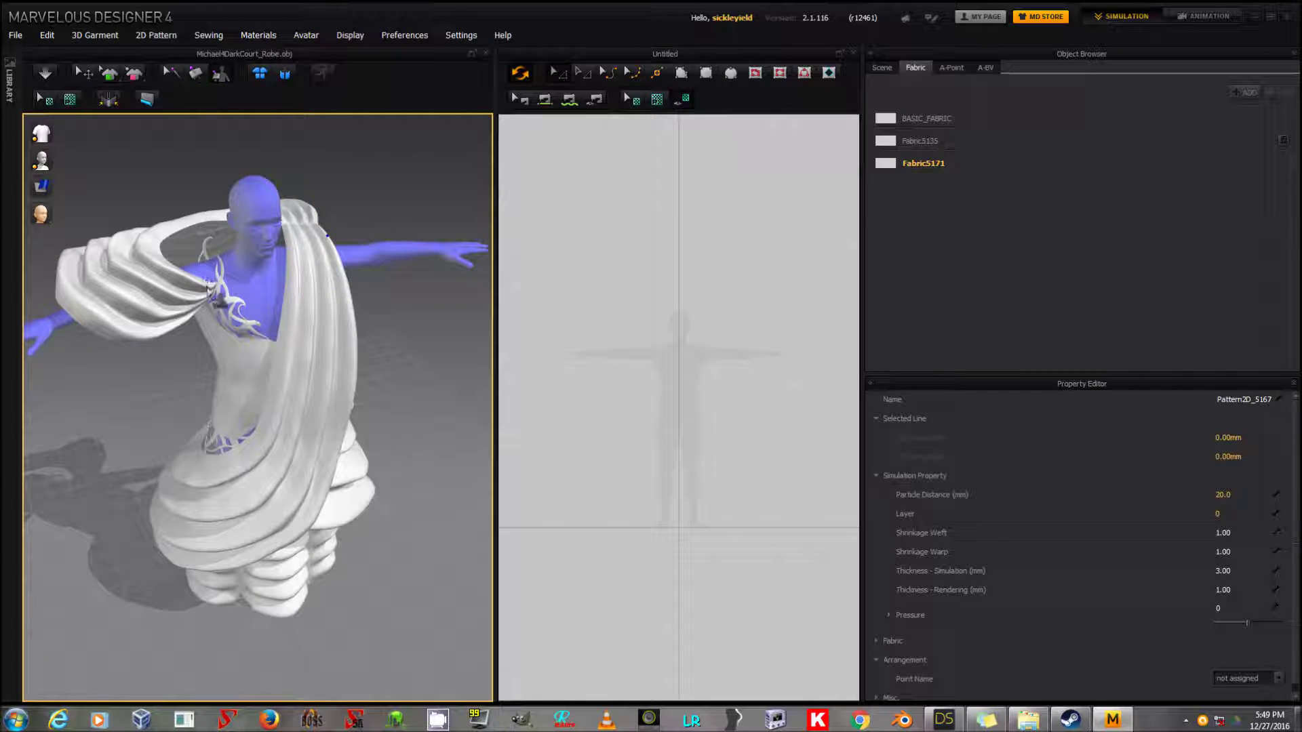
{"action": "left_click", "coordinate": [207, 281]}
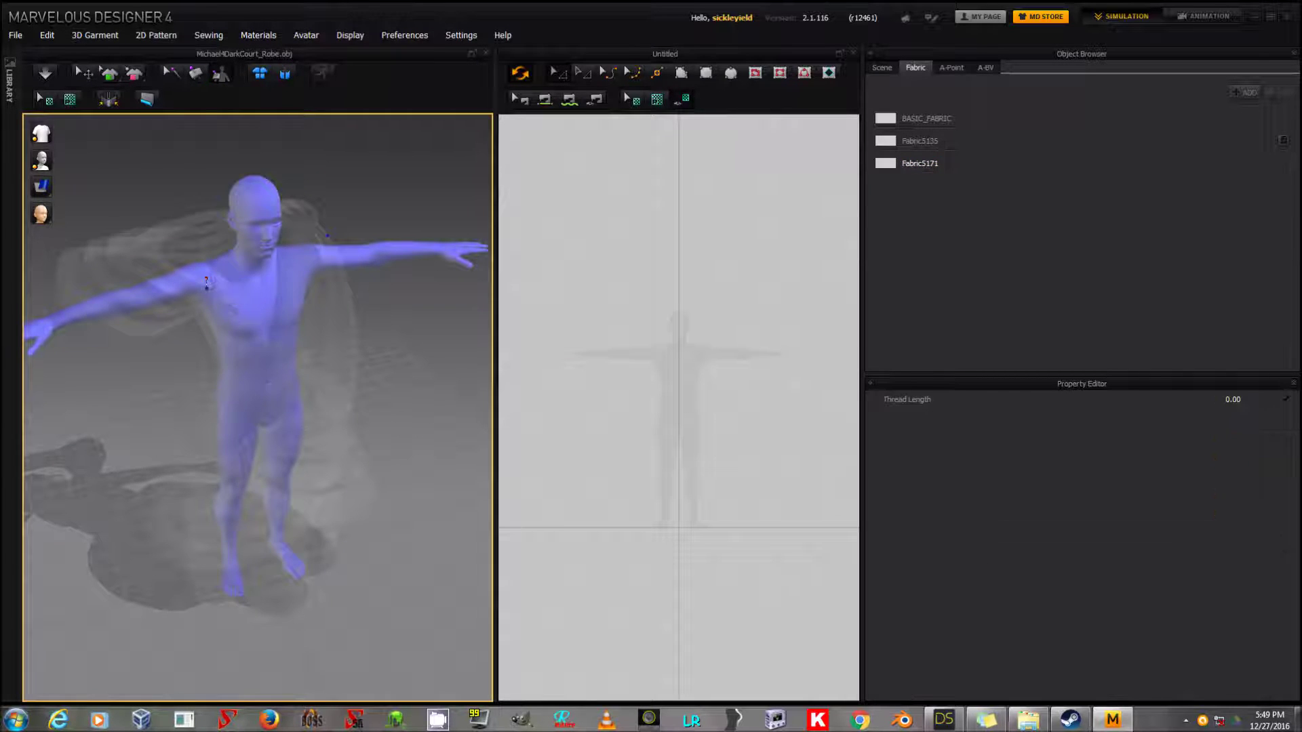
{"action": "left_click", "coordinate": [206, 288]}
{"action": "left_click", "coordinate": [222, 272]}
{"action": "left_click", "coordinate": [222, 272]}
{"action": "left_click", "coordinate": [214, 272]}
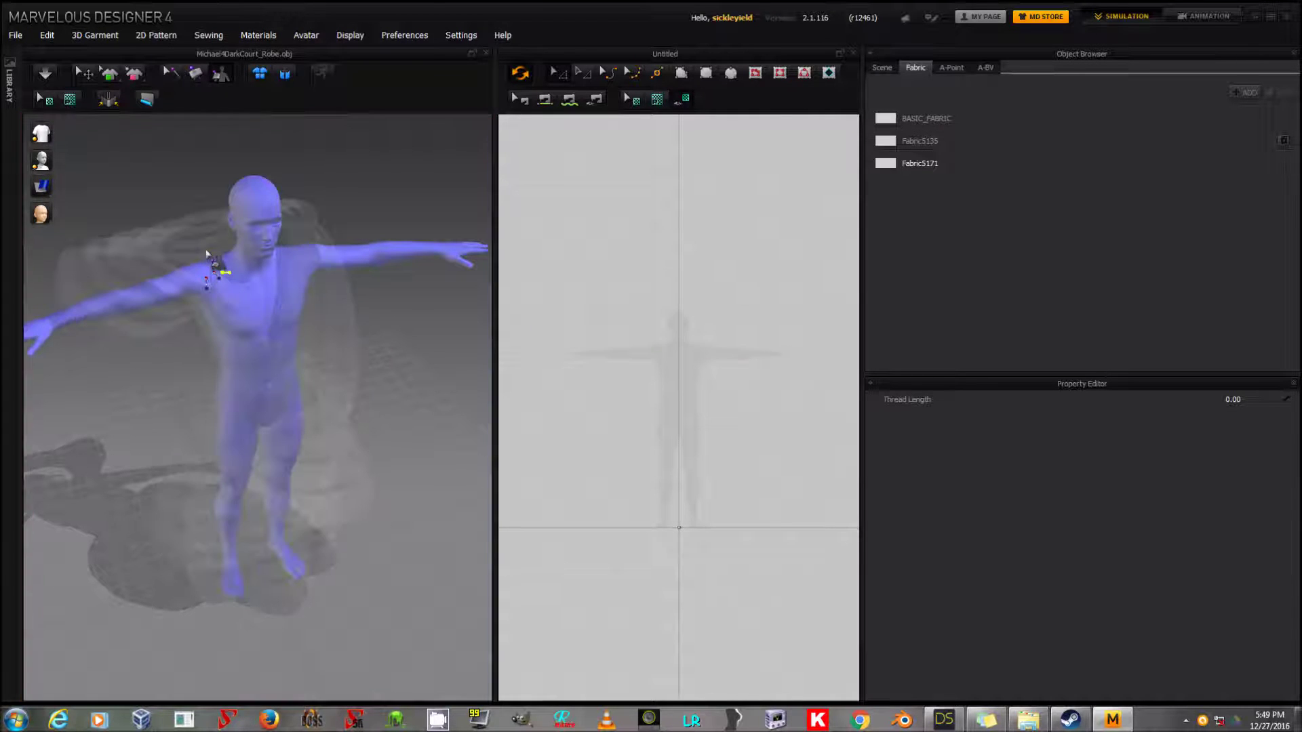
{"action": "left_click", "coordinate": [206, 251]}
{"action": "left_click", "coordinate": [206, 267]}
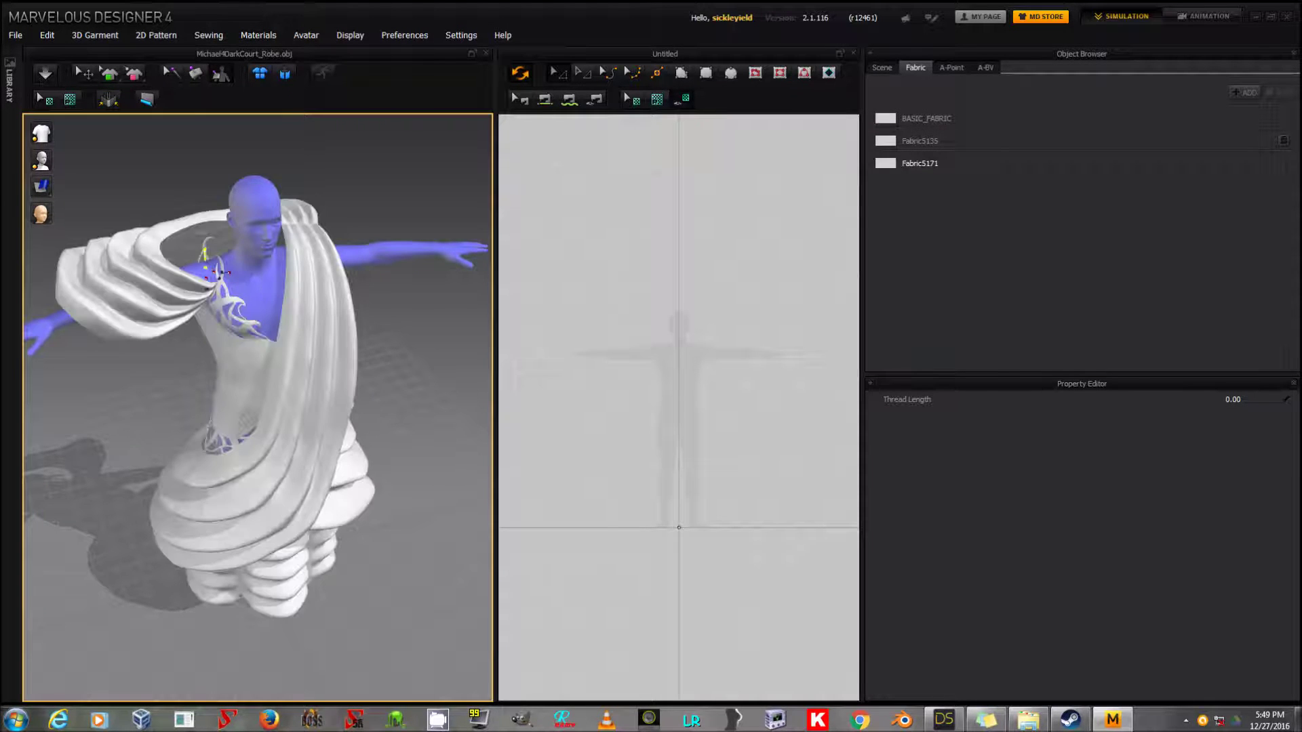
Tack the robe's shoulder drape to the avatar's left shoulder at two points
{"action": "right_click_drag", "start_coordinate": [380, 319], "coordinate": [270, 288]}
{"action": "left_click", "coordinate": [314, 236]}
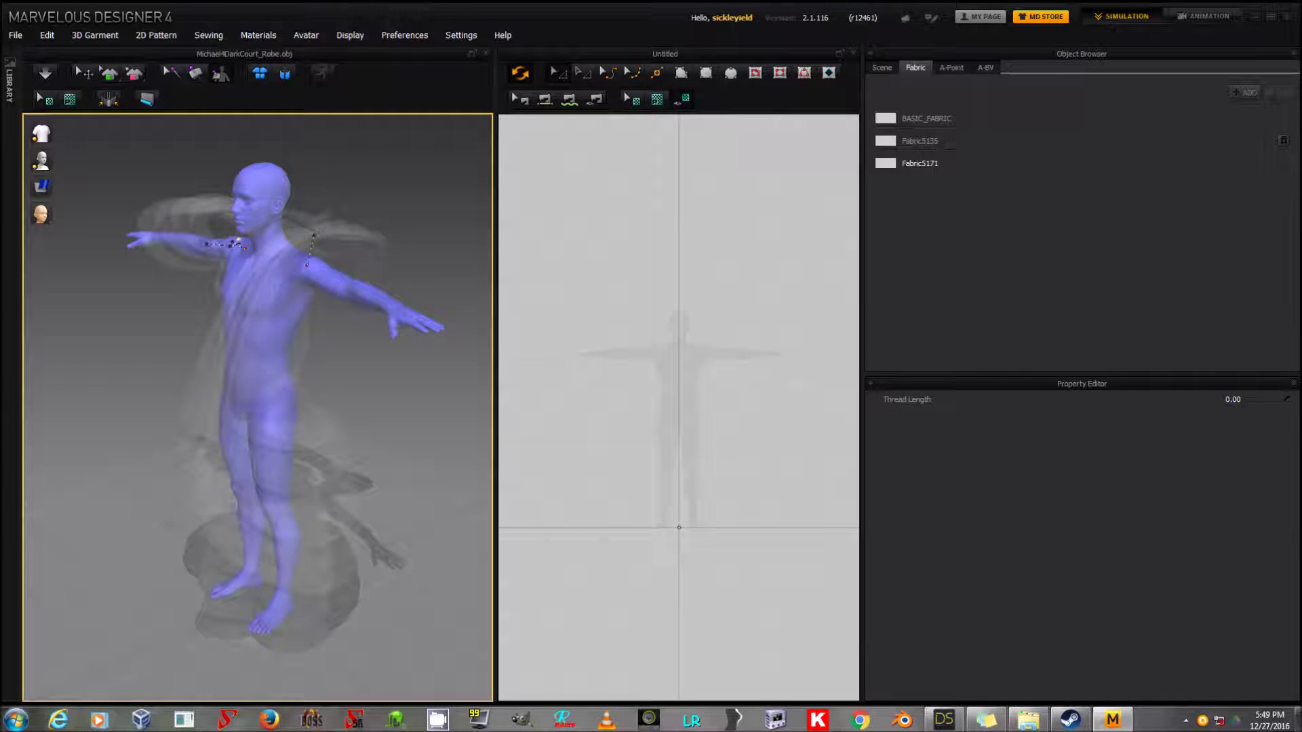
{"action": "left_click", "coordinate": [313, 234]}
{"action": "left_click", "coordinate": [305, 230]}
{"action": "left_click", "coordinate": [305, 256]}
Tack the robe's waist section to the left side of the avatar's waist at two points
{"action": "right_click_drag", "start_coordinate": [302, 401], "coordinate": [272, 377]}
{"action": "left_click", "coordinate": [269, 368]}
{"action": "left_click", "coordinate": [268, 378]}
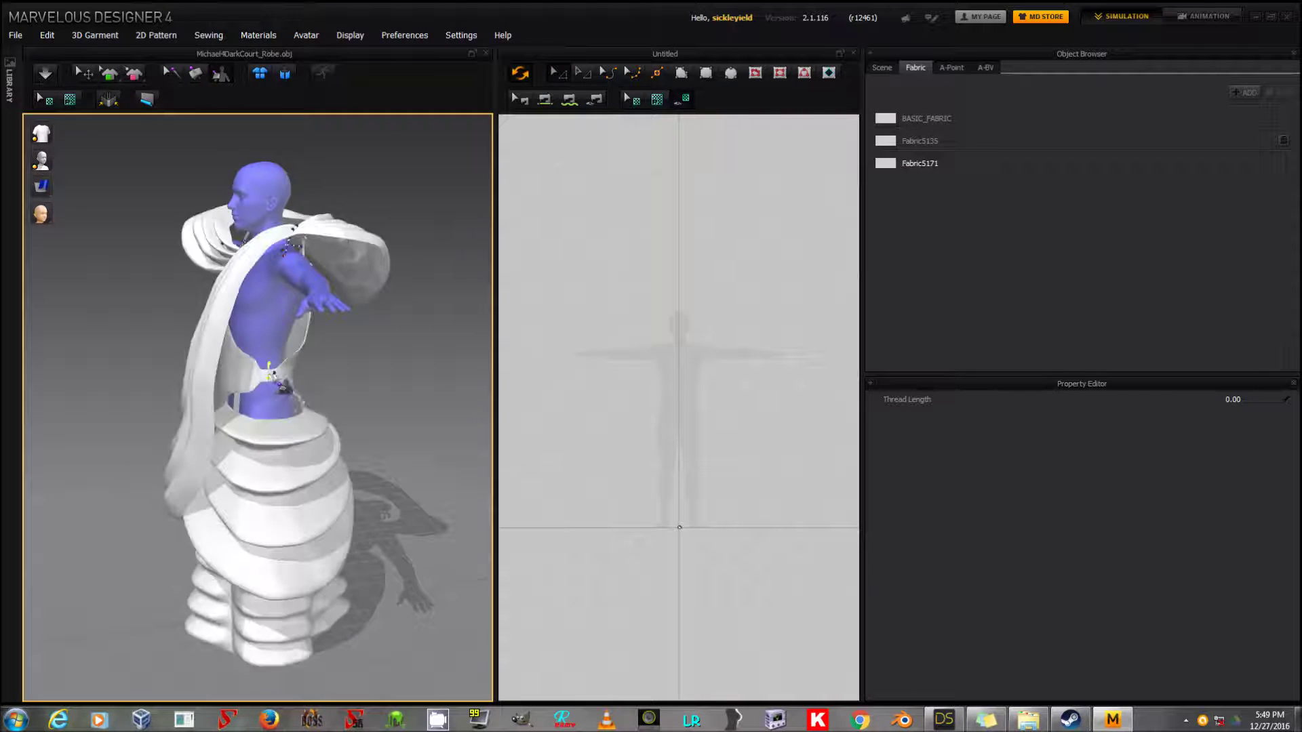
{"action": "left_click", "coordinate": [262, 364]}
{"action": "left_click", "coordinate": [264, 373]}
Tack the top of the robe's skirt to the avatar's left hip and check the tacks from behind
{"action": "right_click_drag", "start_coordinate": [321, 371], "coordinate": [326, 384]}
{"action": "left_click", "coordinate": [292, 420]}
{"action": "left_click", "coordinate": [282, 411]}
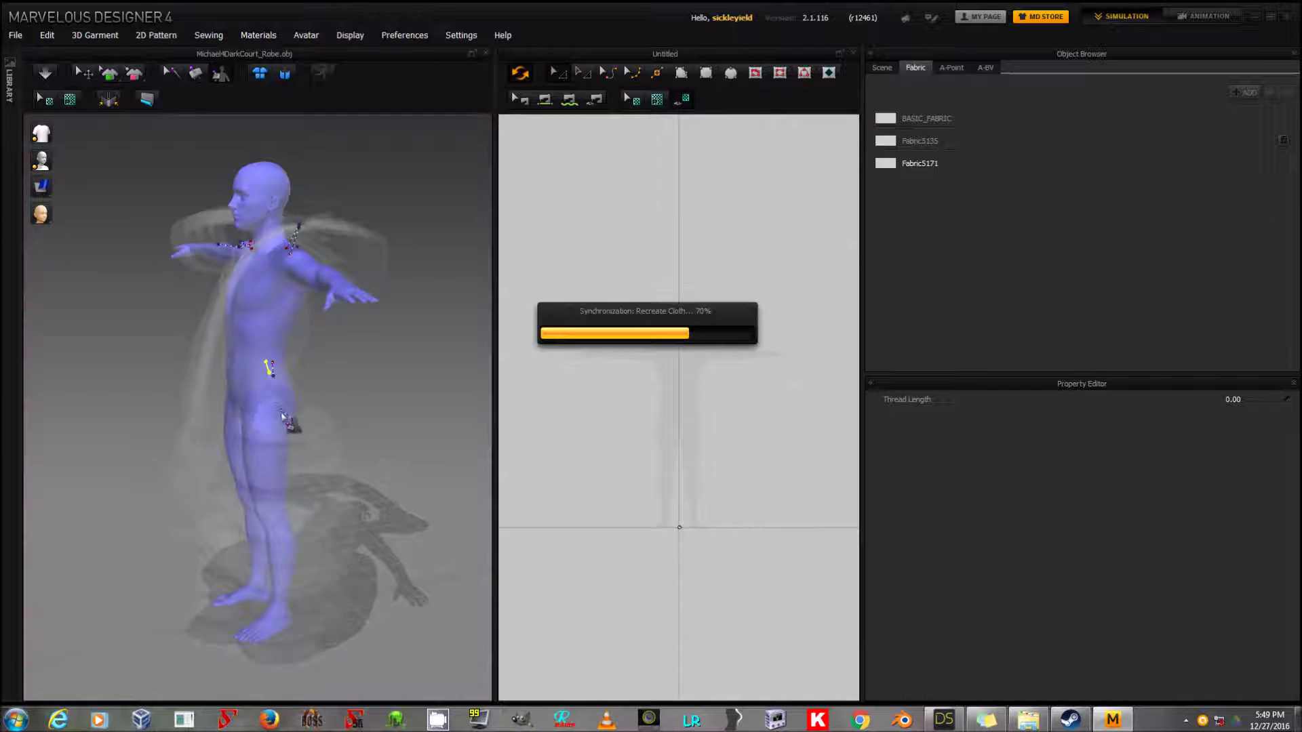
{"action": "left_click", "coordinate": [272, 420]}
{"action": "left_click", "coordinate": [275, 413]}
{"action": "right_click_drag", "start_coordinate": [274, 415], "coordinate": [349, 461]}
{"action": "key", "text": "ctrl+z"}
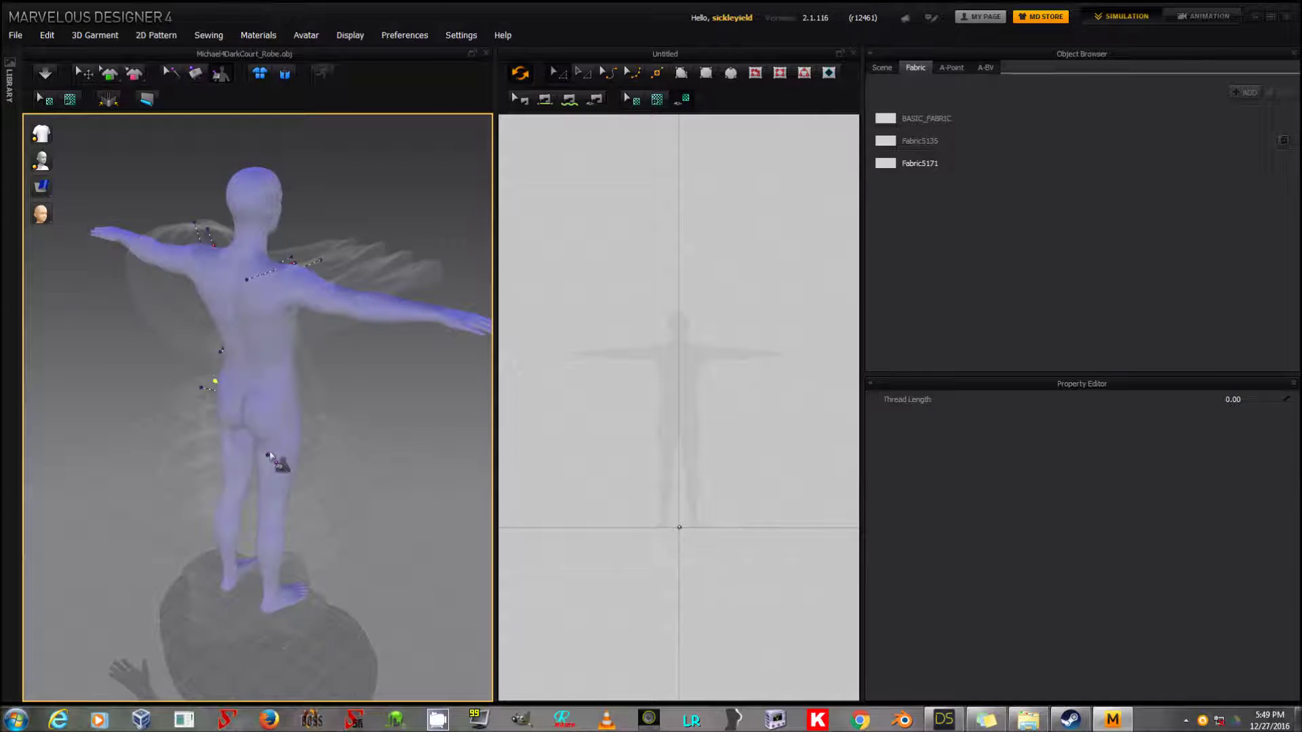
{"action": "key", "text": "ctrl+y"}
{"action": "key", "text": "ctrl+z"}
{"action": "key", "text": "ctrl+y"}
{"action": "right_click_drag", "start_coordinate": [398, 422], "coordinate": [151, 407]}
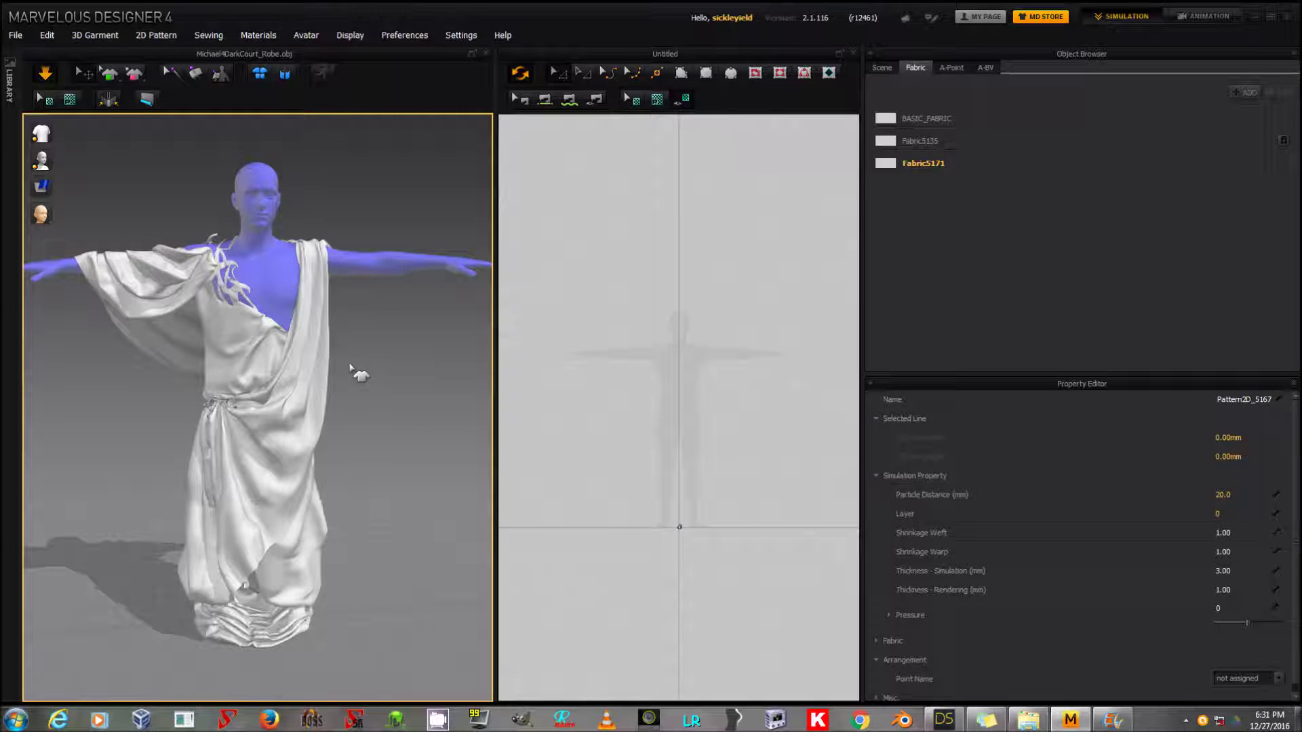
Examine the simulated drape of the robe and review its tack points on the avatar
{"action": "mouse_move", "coordinate": [351, 369]}
{"action": "right_mouse_down"}
{"action": "mouse_move", "coordinate": [578, 356]}
{"action": "mouse_move", "coordinate": [208, 358]}
{"action": "mouse_move", "coordinate": [263, 373]}
{"action": "mouse_move", "coordinate": [328, 364]}
{"action": "right_mouse_up"}
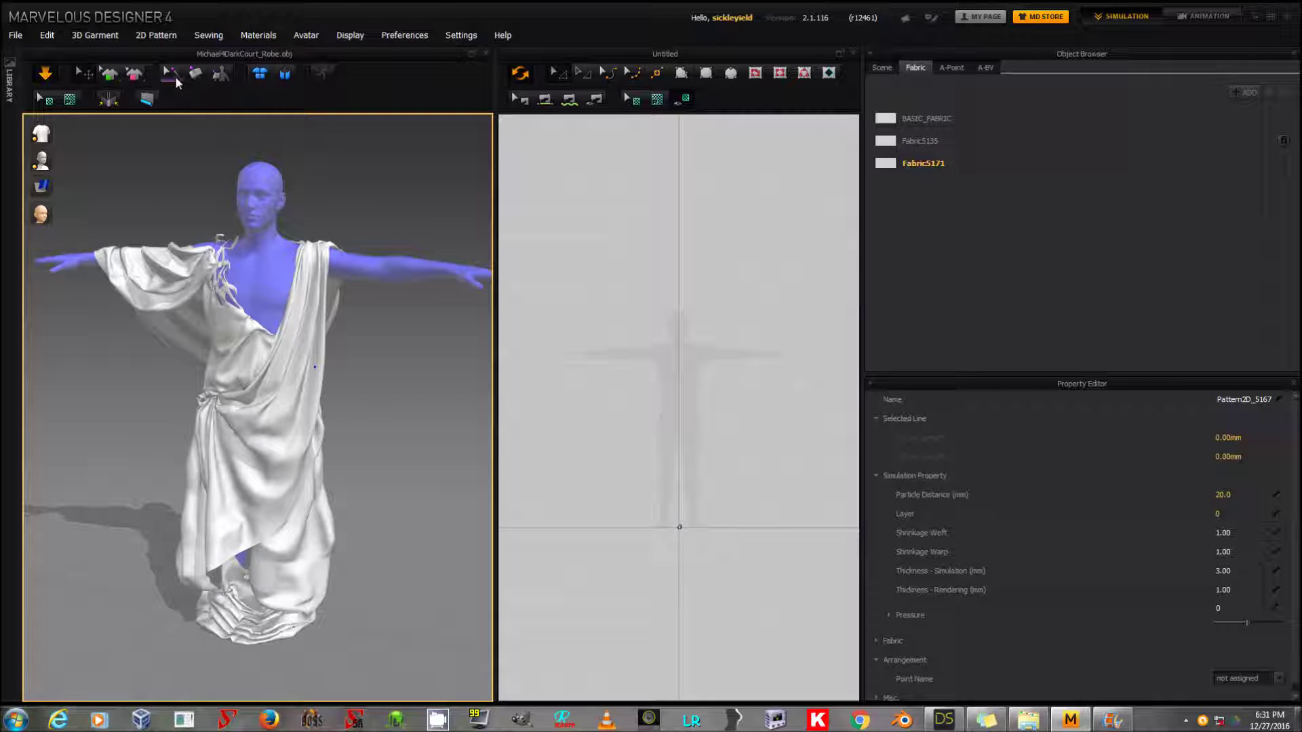
{"action": "left_click", "coordinate": [196, 73]}
{"action": "left_click", "coordinate": [170, 74]}
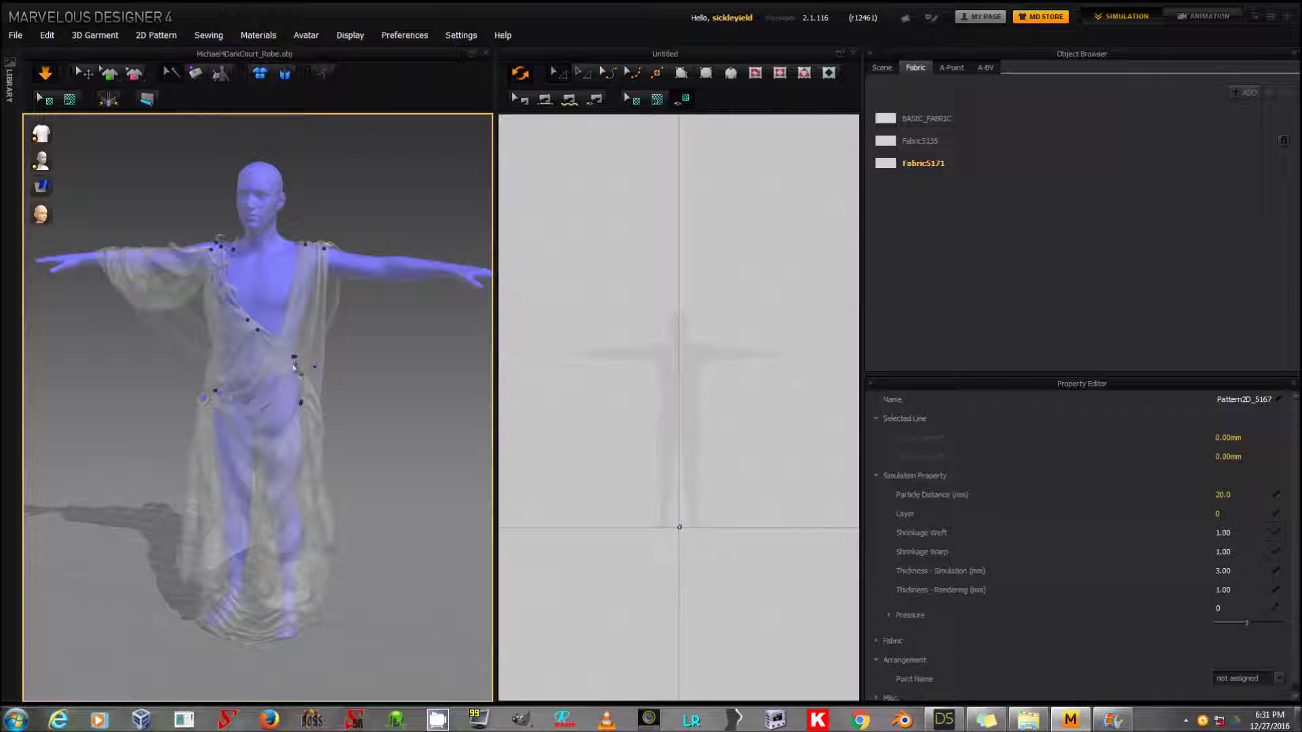
{"action": "left_click", "coordinate": [195, 76]}
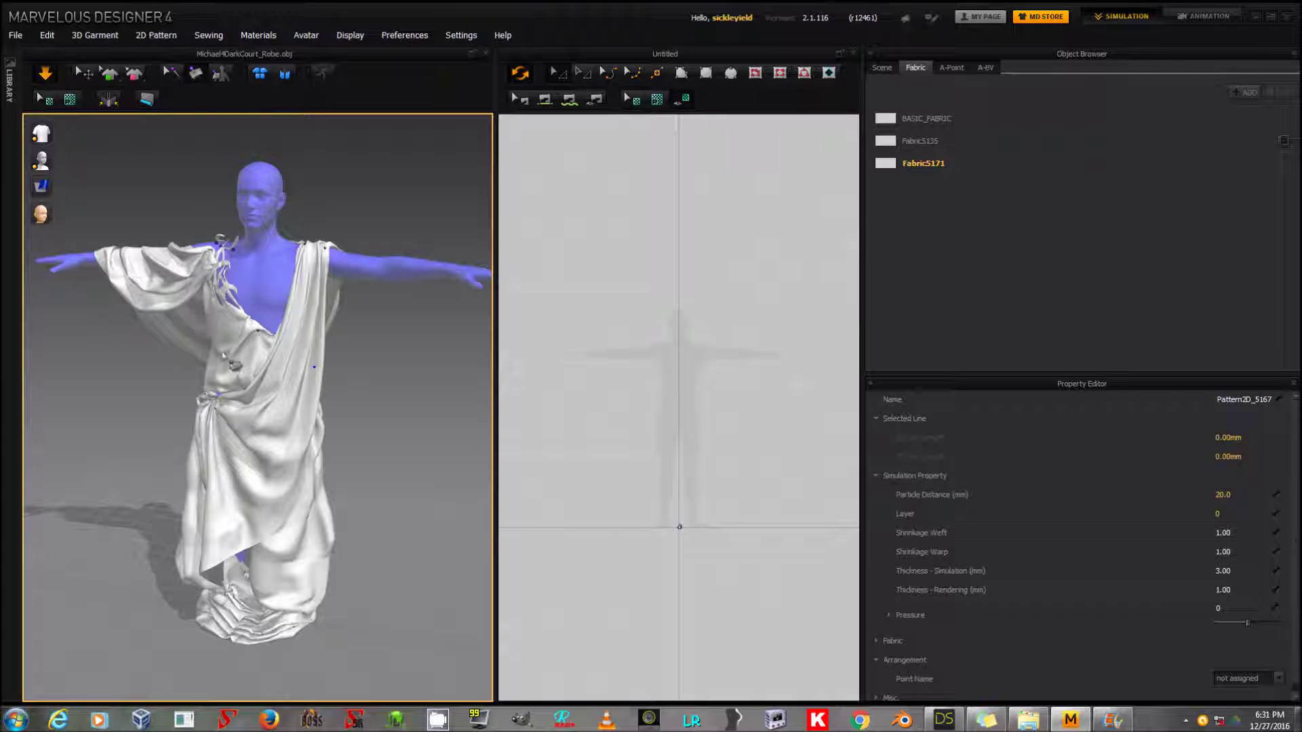
{"action": "left_click", "coordinate": [221, 75]}
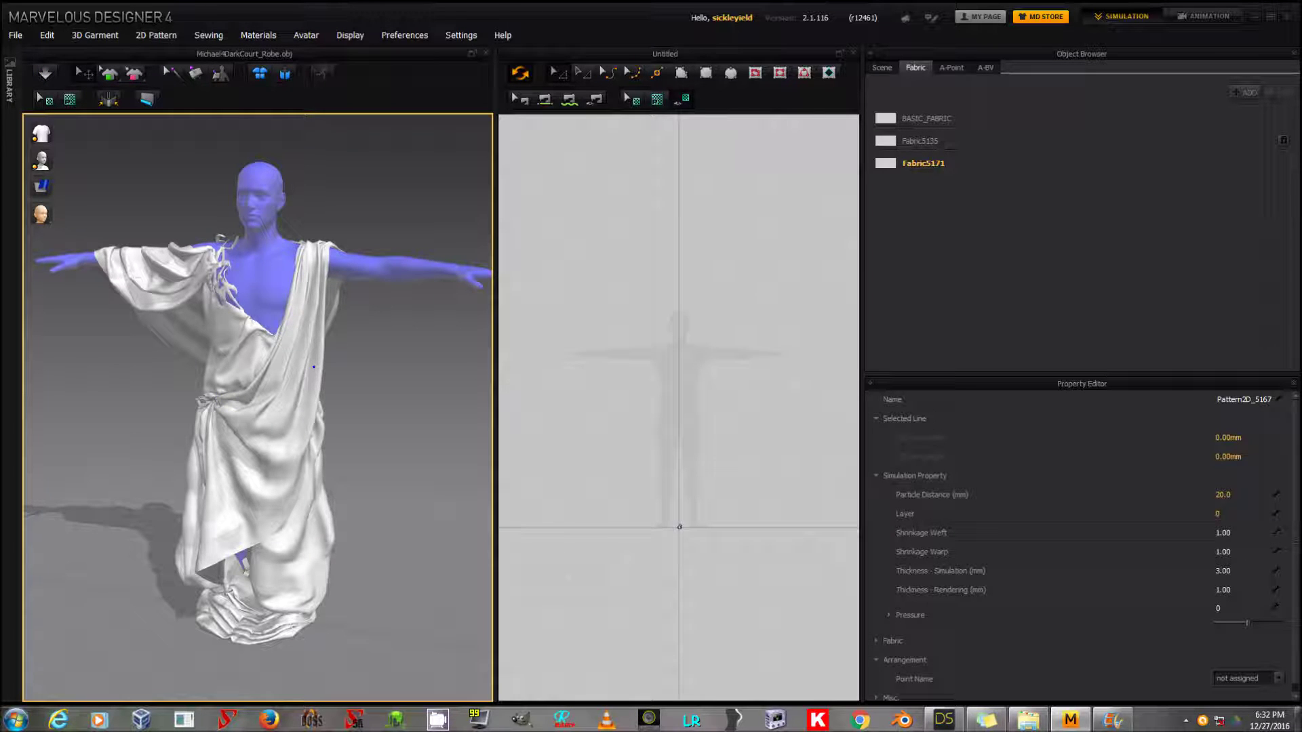
{"action": "left_click", "coordinate": [267, 245]}
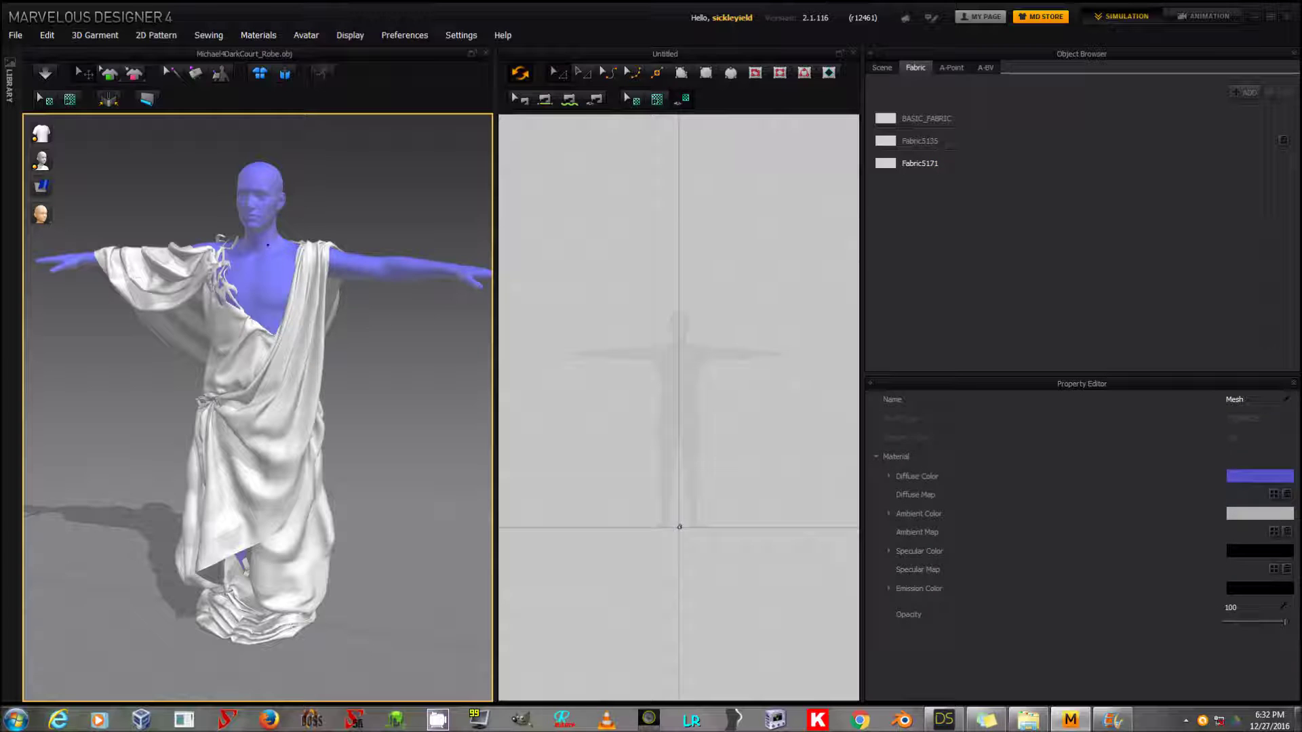
Switch to DAZ Studio and select Genesis 3 Male in the scene hierarchy
{"action": "left_click", "coordinate": [945, 719]}
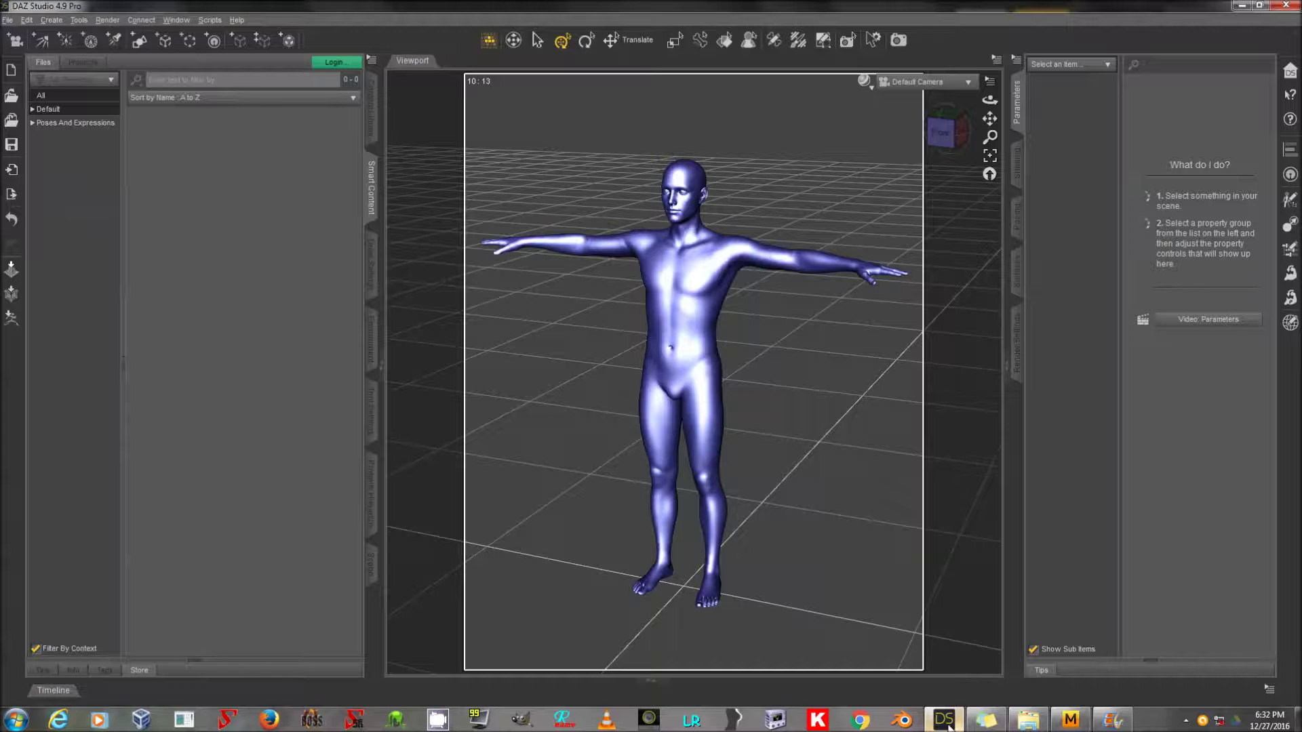
{"action": "left_click", "coordinate": [372, 562]}
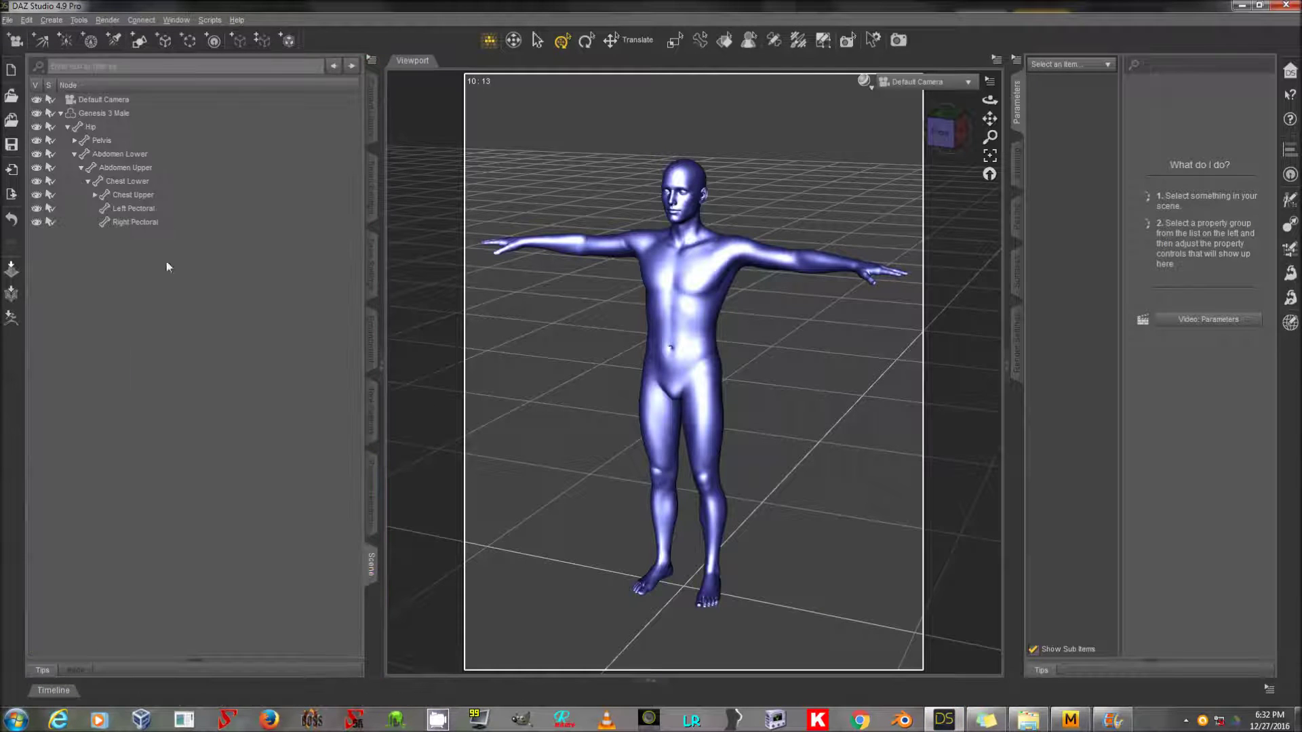
{"action": "left_click", "coordinate": [157, 118]}
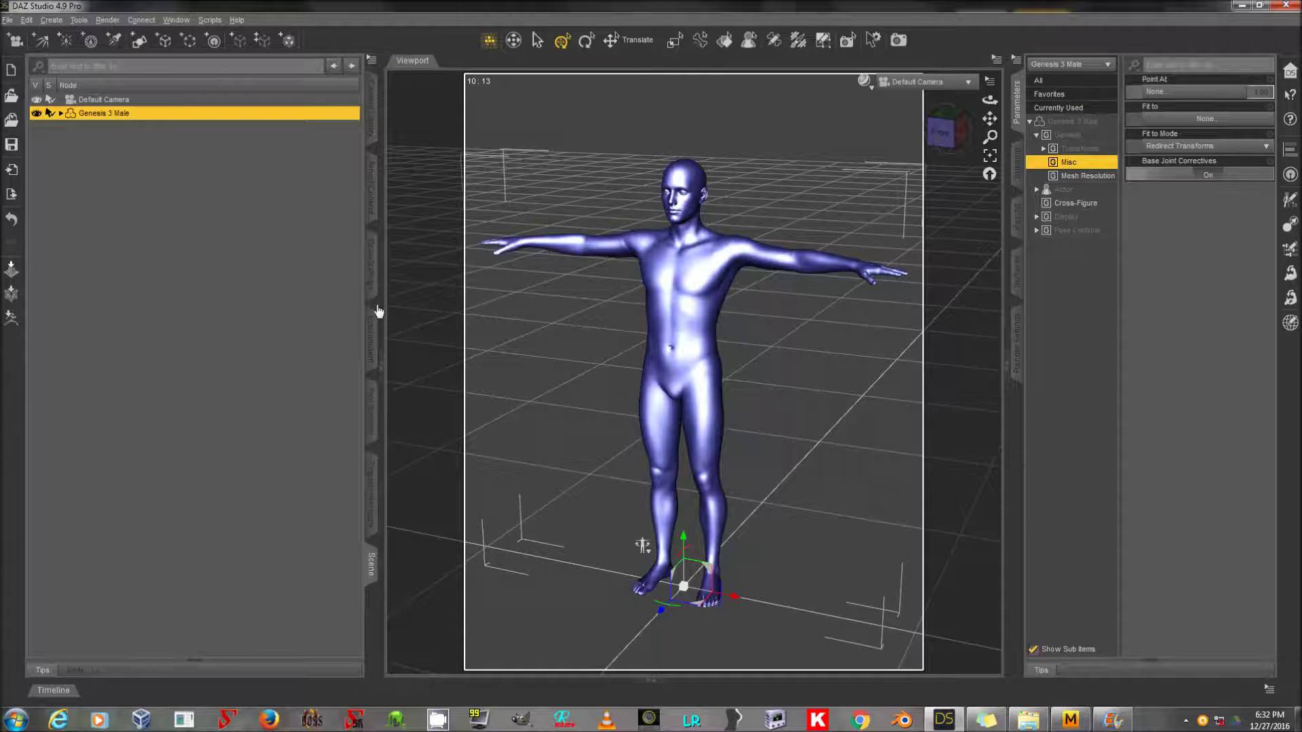
Find the laying poses for the male figure and apply the i13emo seductive 05 pose to Genesis 3 Male
{"action": "left_click", "coordinate": [372, 189]}
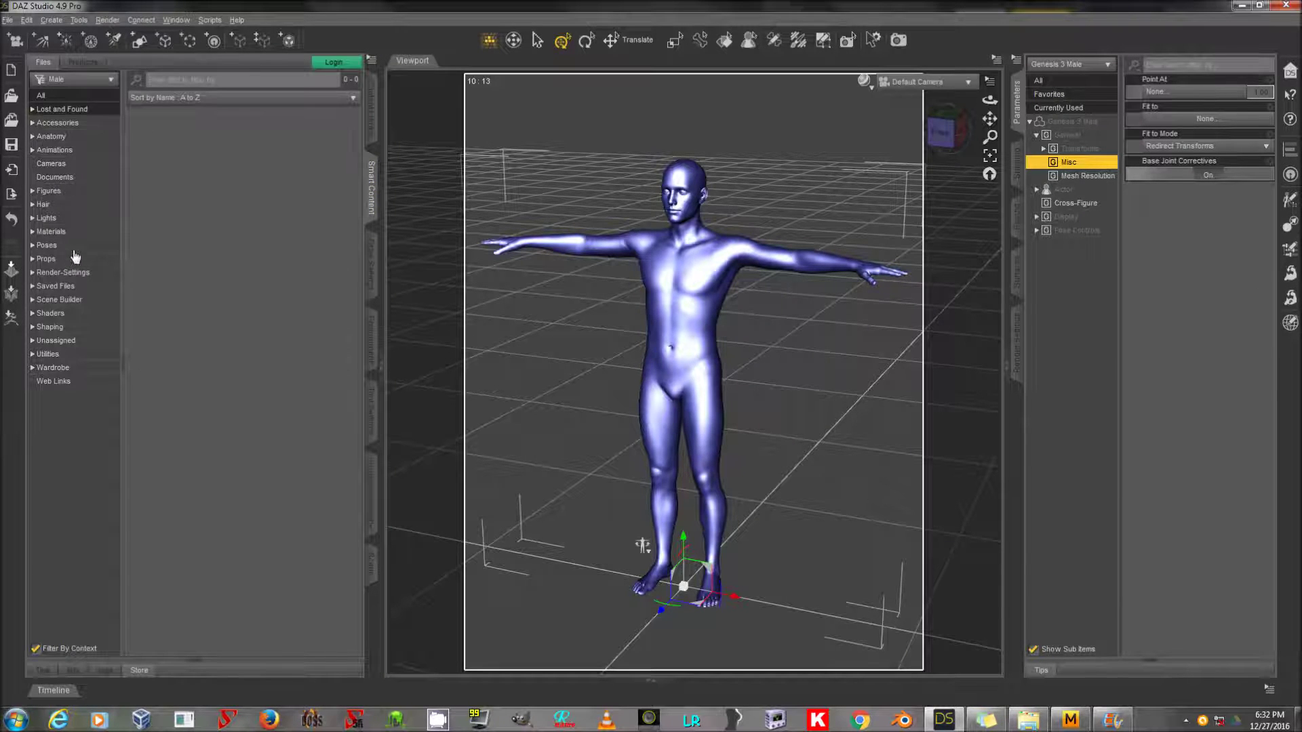
{"action": "left_click", "coordinate": [71, 247]}
{"action": "left_click", "coordinate": [95, 263]}
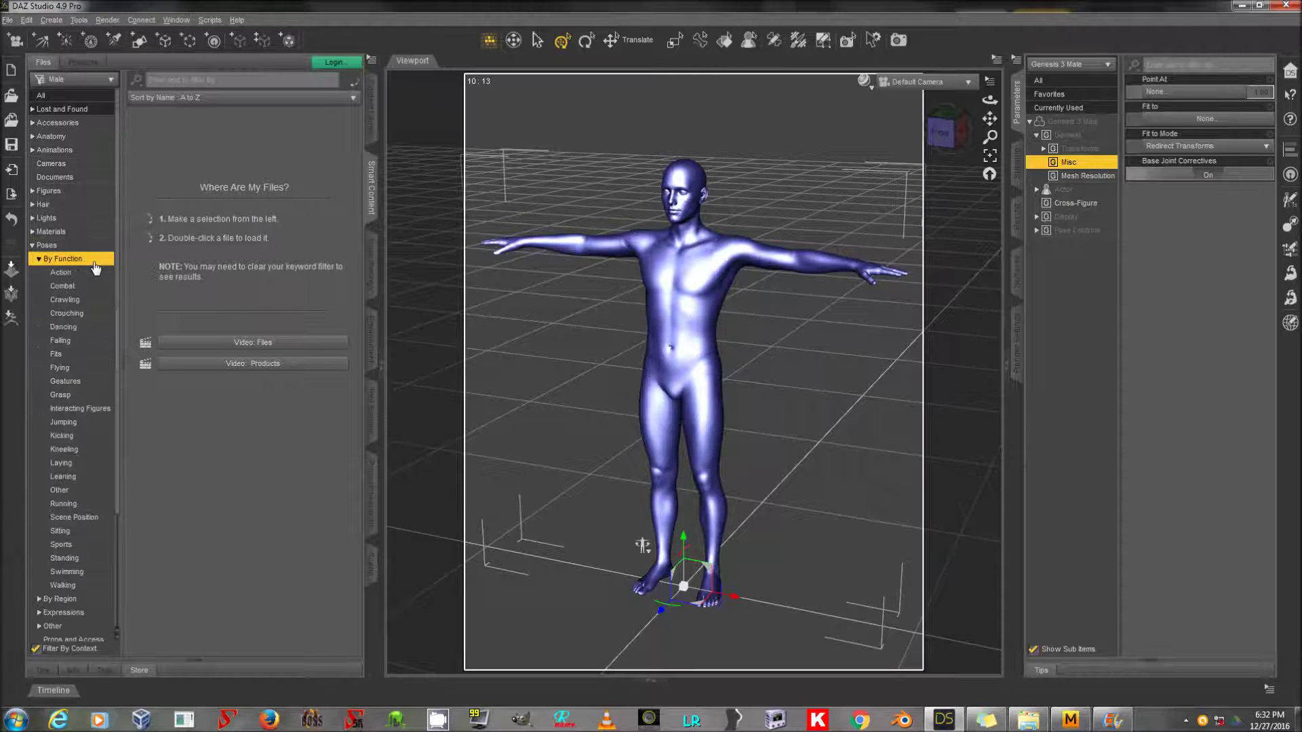
{"action": "scroll", "coordinate": [94, 321], "scroll_direction": "down", "scroll_amount": 1}
{"action": "scroll", "coordinate": [94, 321], "scroll_direction": "down", "scroll_amount": 5}
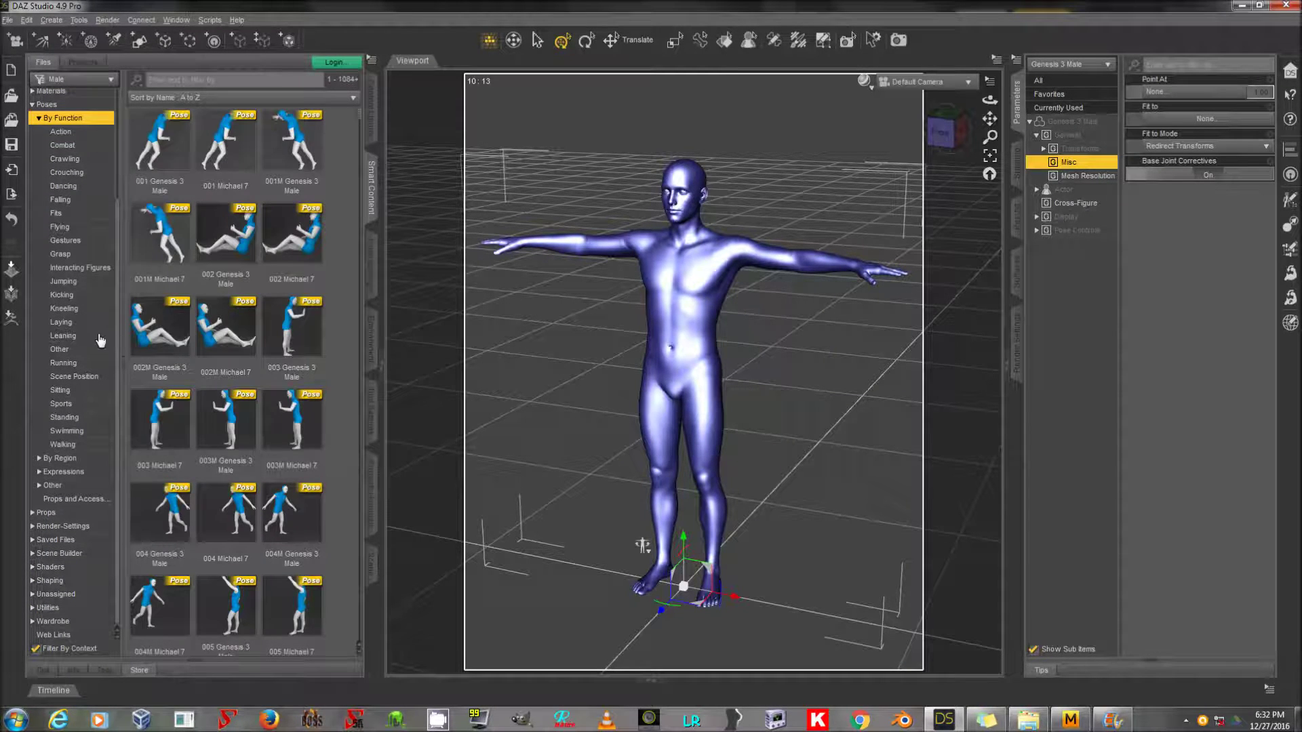
{"action": "left_click", "coordinate": [99, 323]}
{"action": "scroll", "coordinate": [195, 284], "scroll_direction": "down", "scroll_amount": 3}
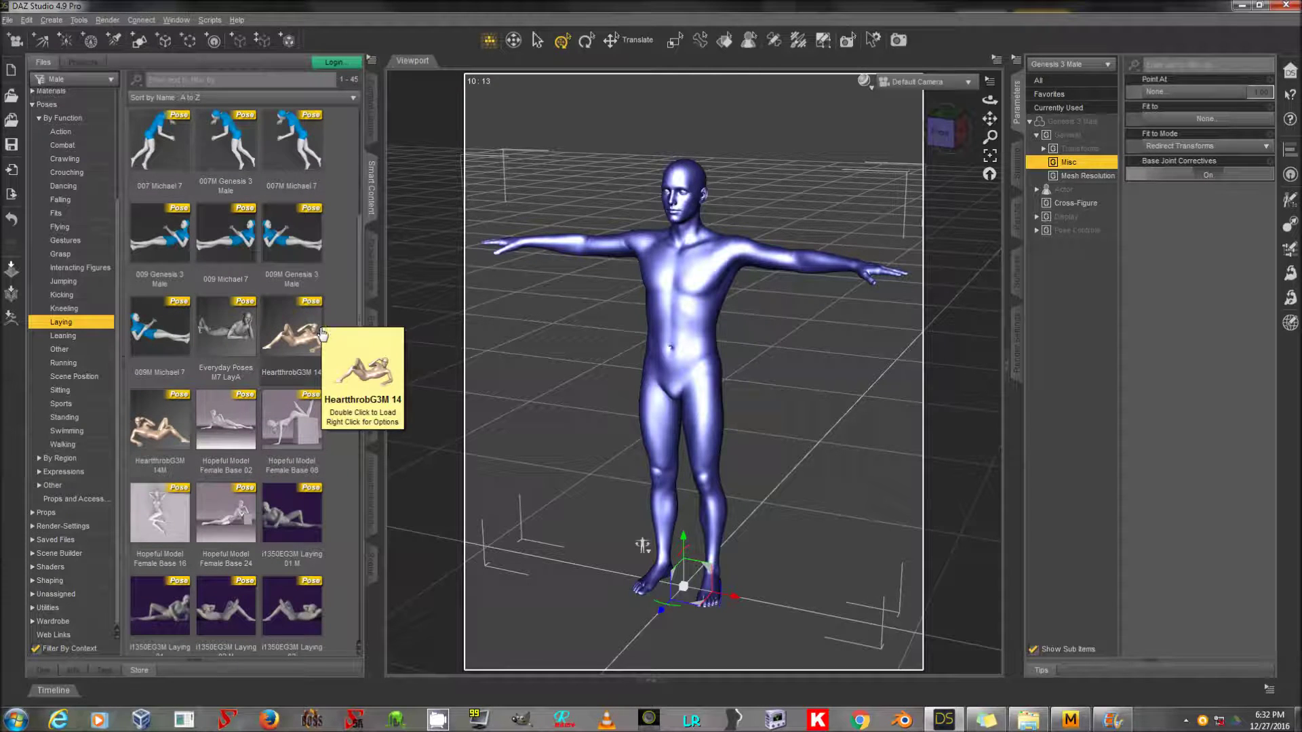
{"action": "scroll", "coordinate": [322, 325], "scroll_direction": "down", "scroll_amount": 3}
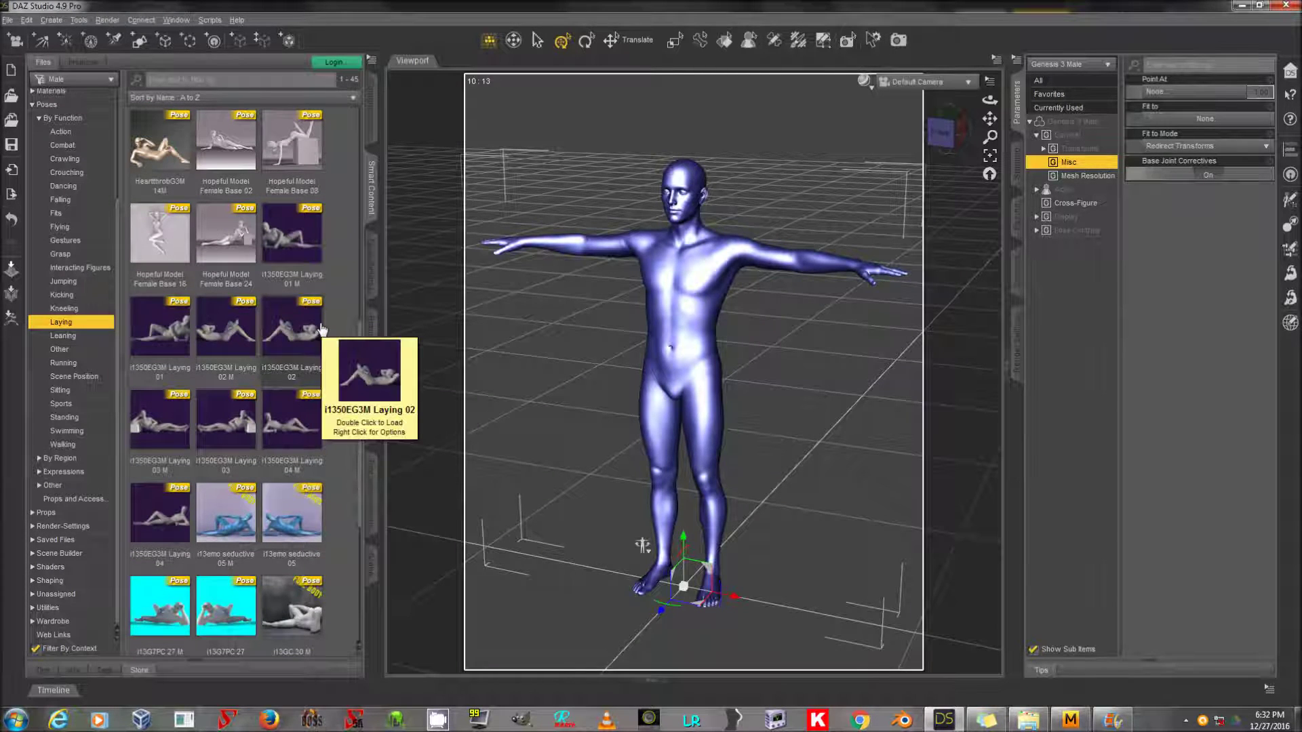
{"action": "scroll", "coordinate": [322, 330], "scroll_direction": "down", "scroll_amount": 3}
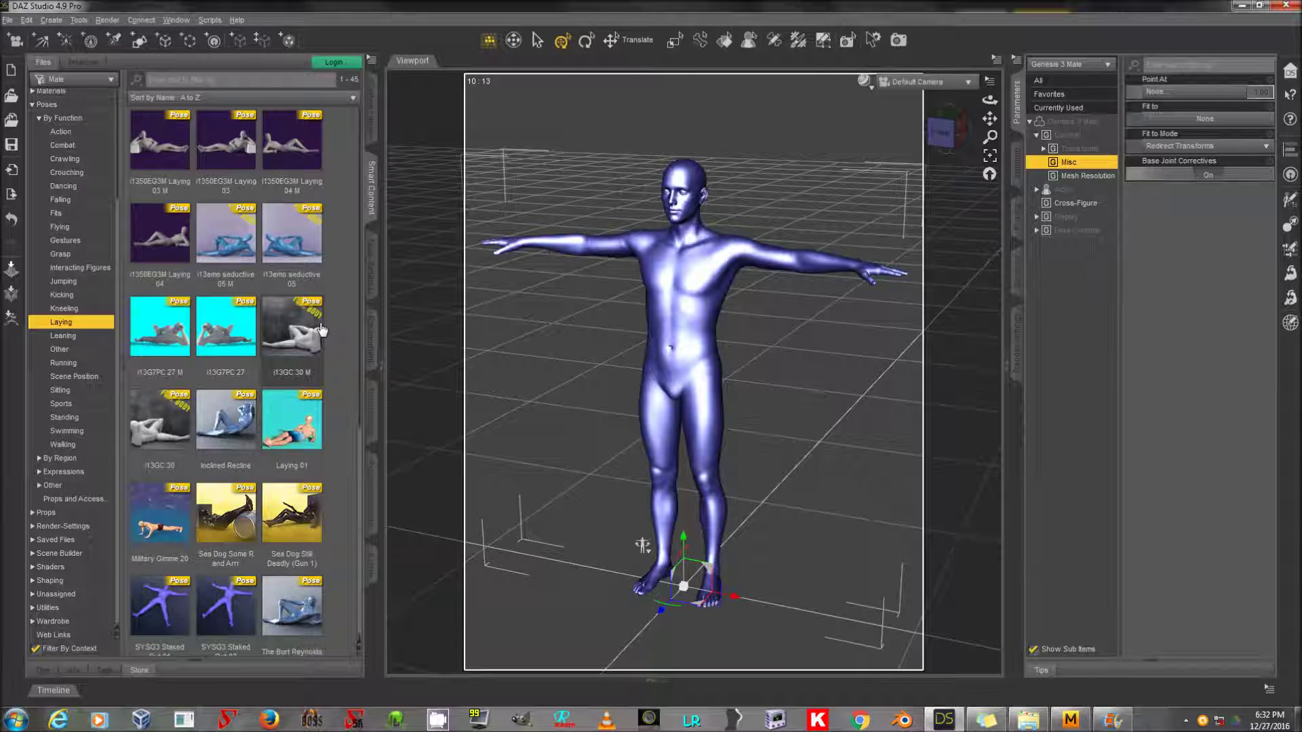
{"action": "double_click", "coordinate": [287, 253]}
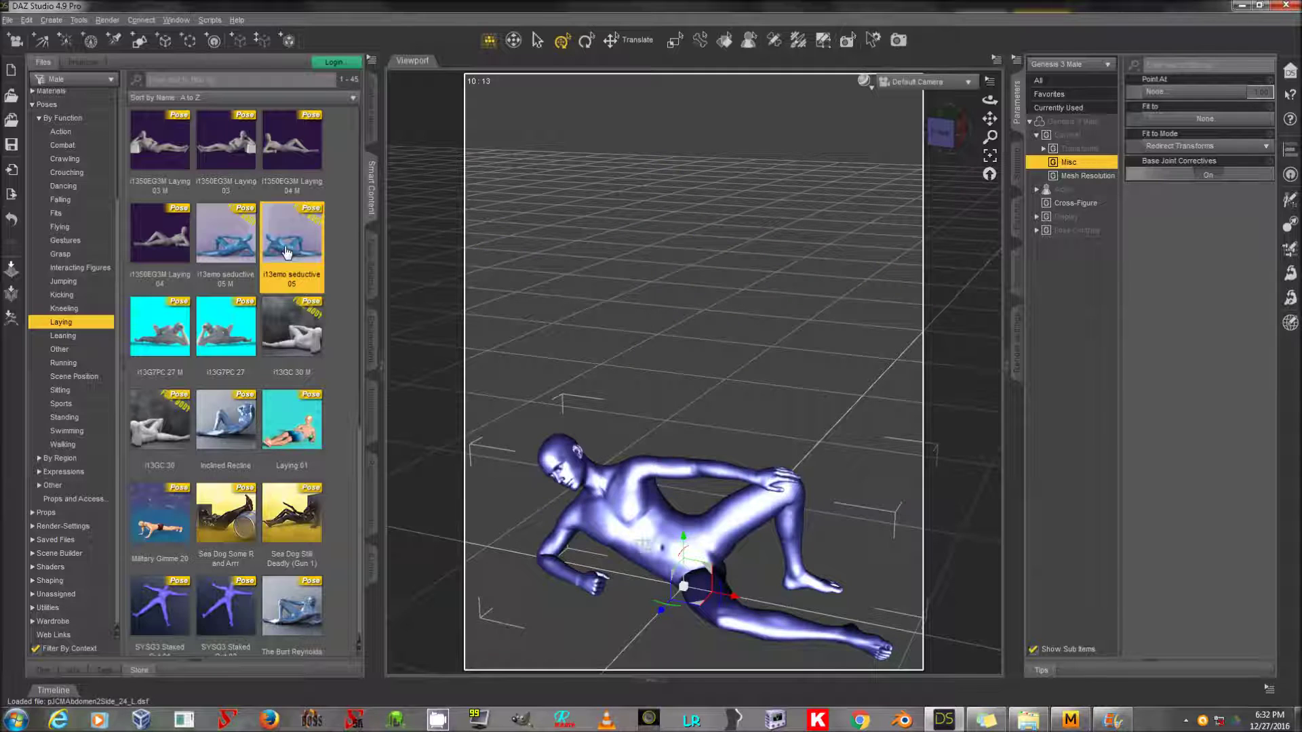
Export the posed figure as the Wavefront OBJ file G3MReclining in the DynamicTutorial folder
{"action": "left_click", "coordinate": [7, 19]}
{"action": "left_click", "coordinate": [40, 182]}
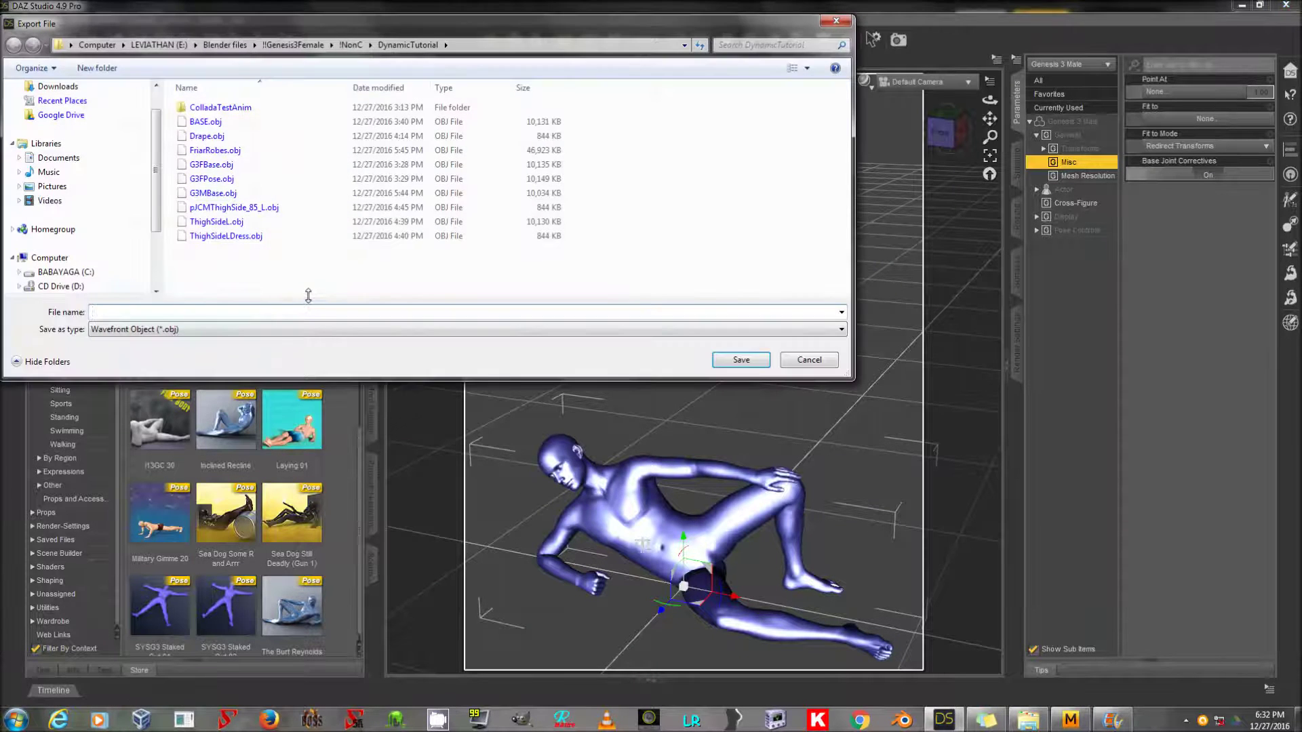
{"action": "type", "text": "G3MPose"}
{"action": "key", "text": "Return"}
{"action": "left_click", "coordinate": [564, 597]}
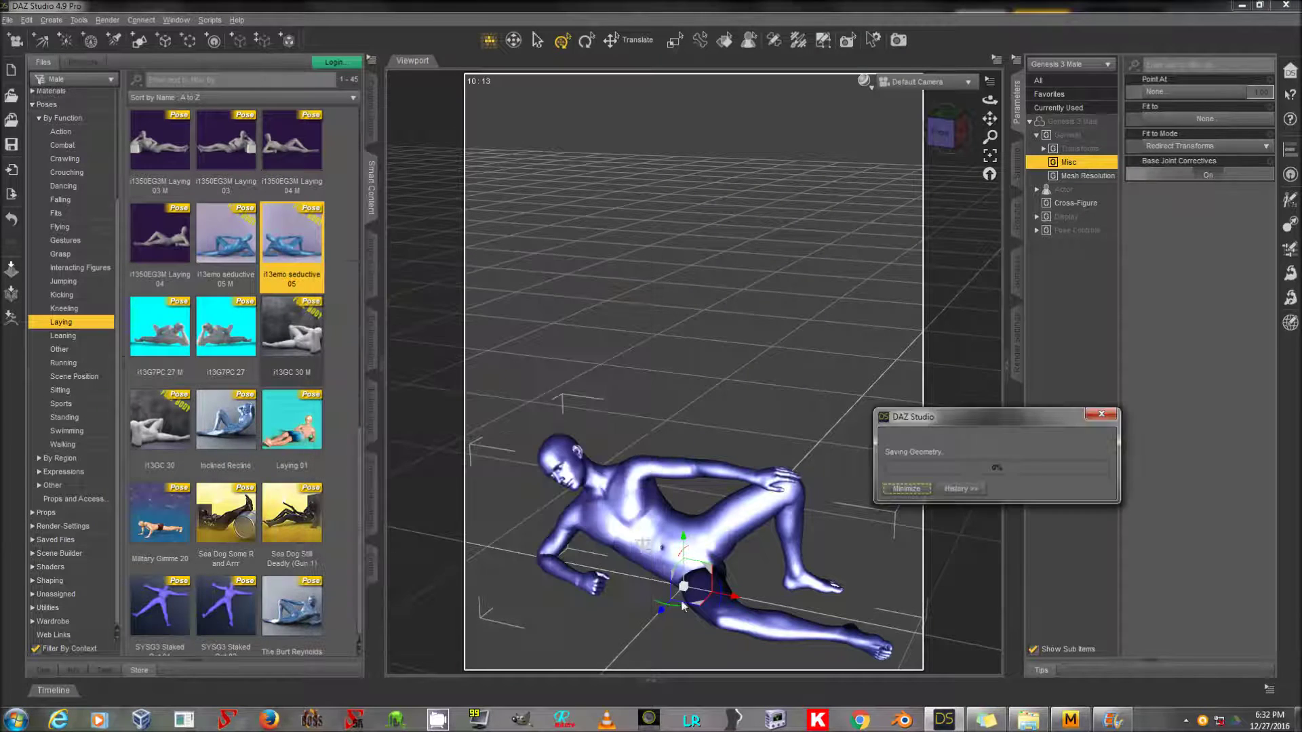
Switch to Marvelous Designer and choose G3MReclining.obj from the DynamicTutorial folder for OBJ import
{"action": "left_click", "coordinate": [1071, 722]}
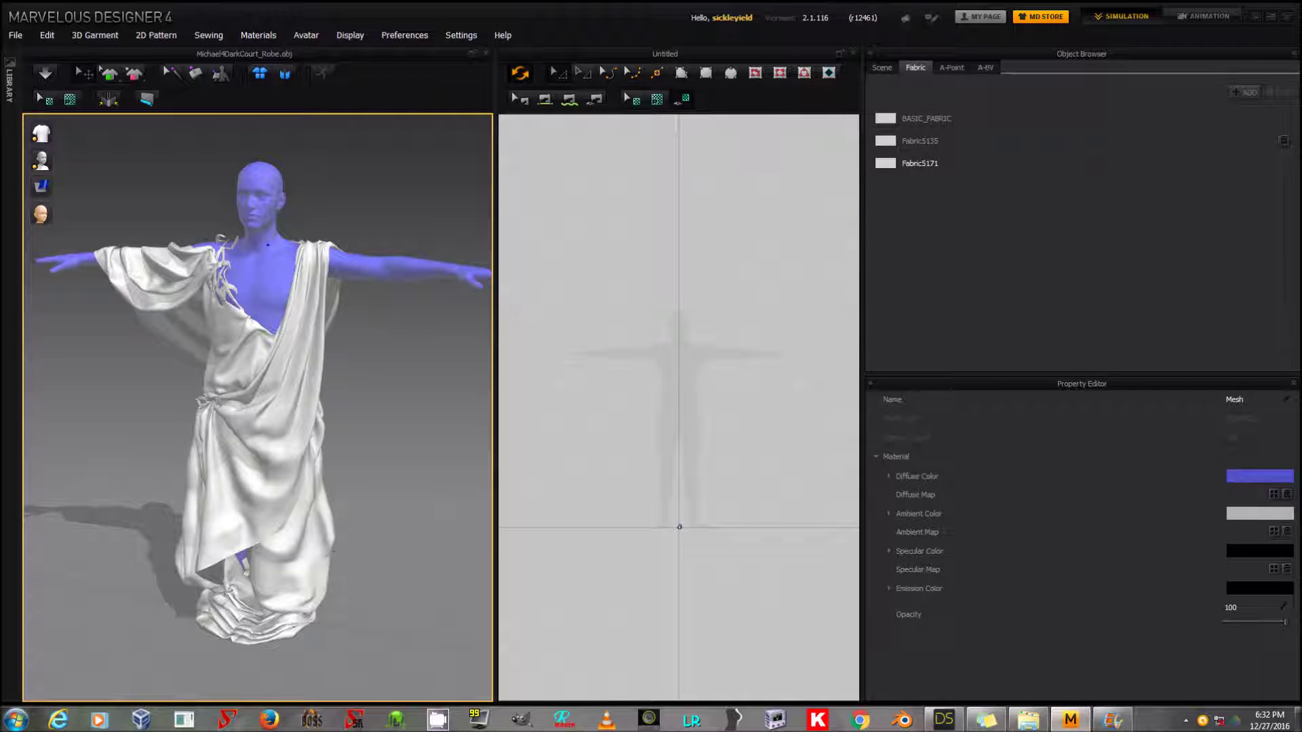
{"action": "left_click", "coordinate": [26, 36]}
{"action": "mouse_move", "coordinate": [69, 175]}
{"action": "mouse_move", "coordinate": [67, 152]}
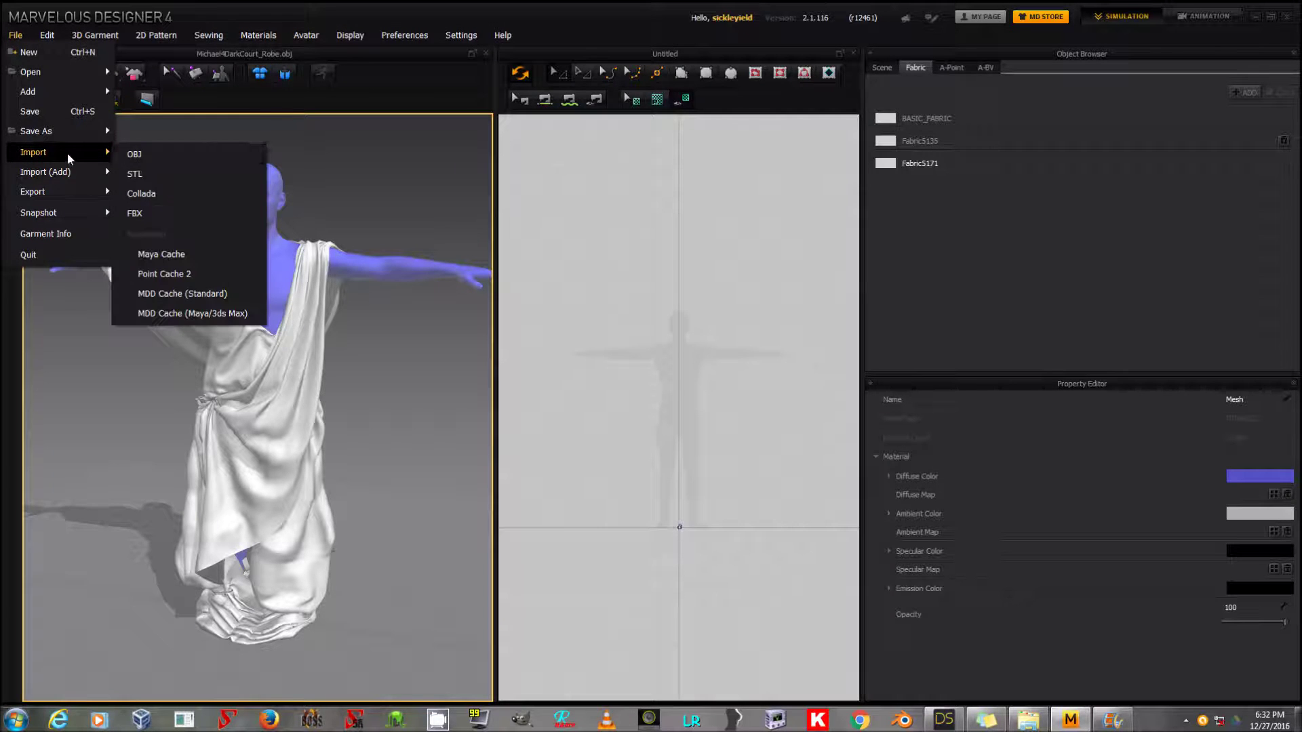
{"action": "left_click", "coordinate": [144, 153]}
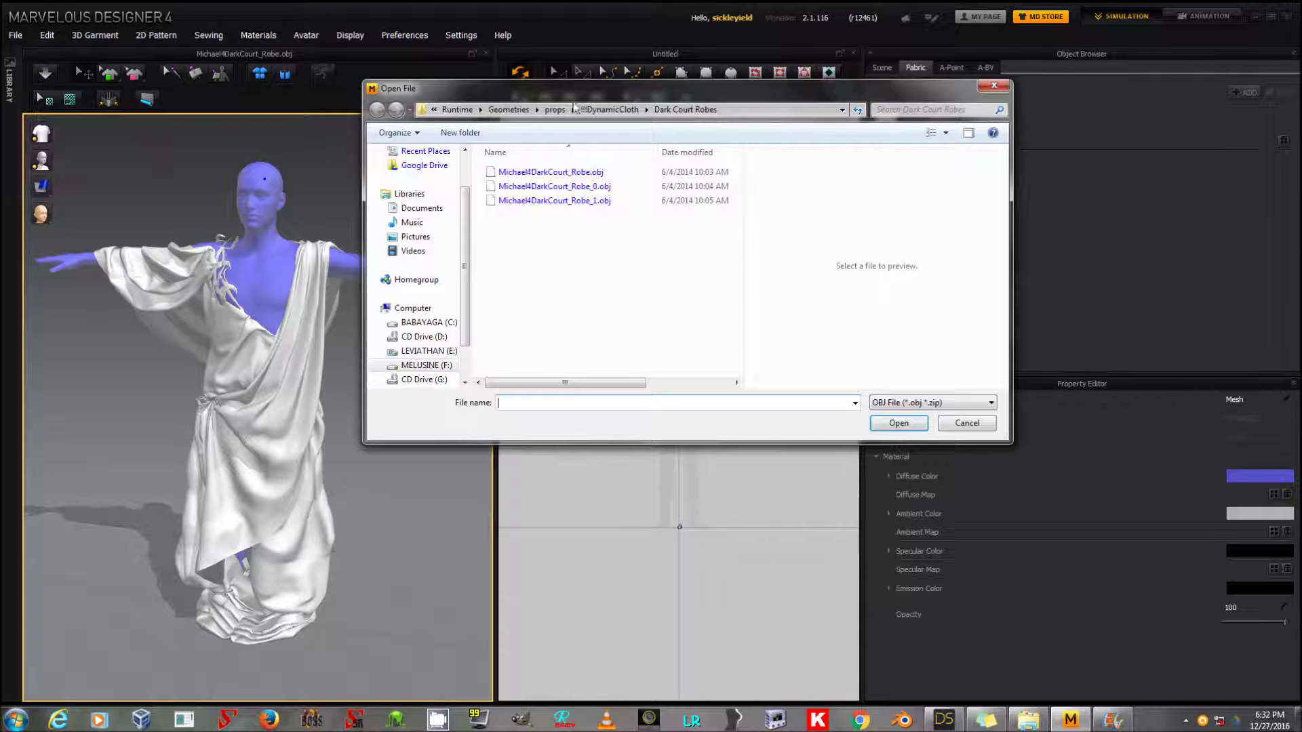
{"action": "left_click", "coordinate": [427, 351]}
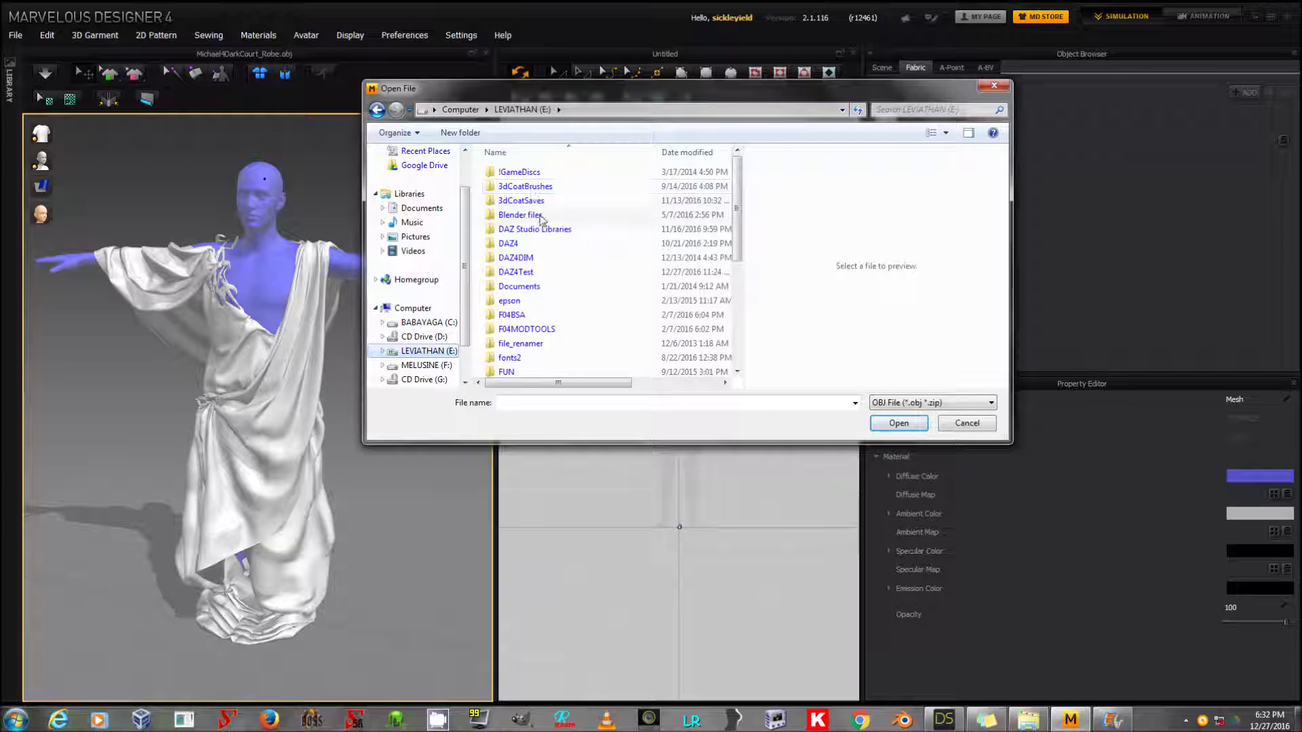
{"action": "left_click", "coordinate": [377, 110]}
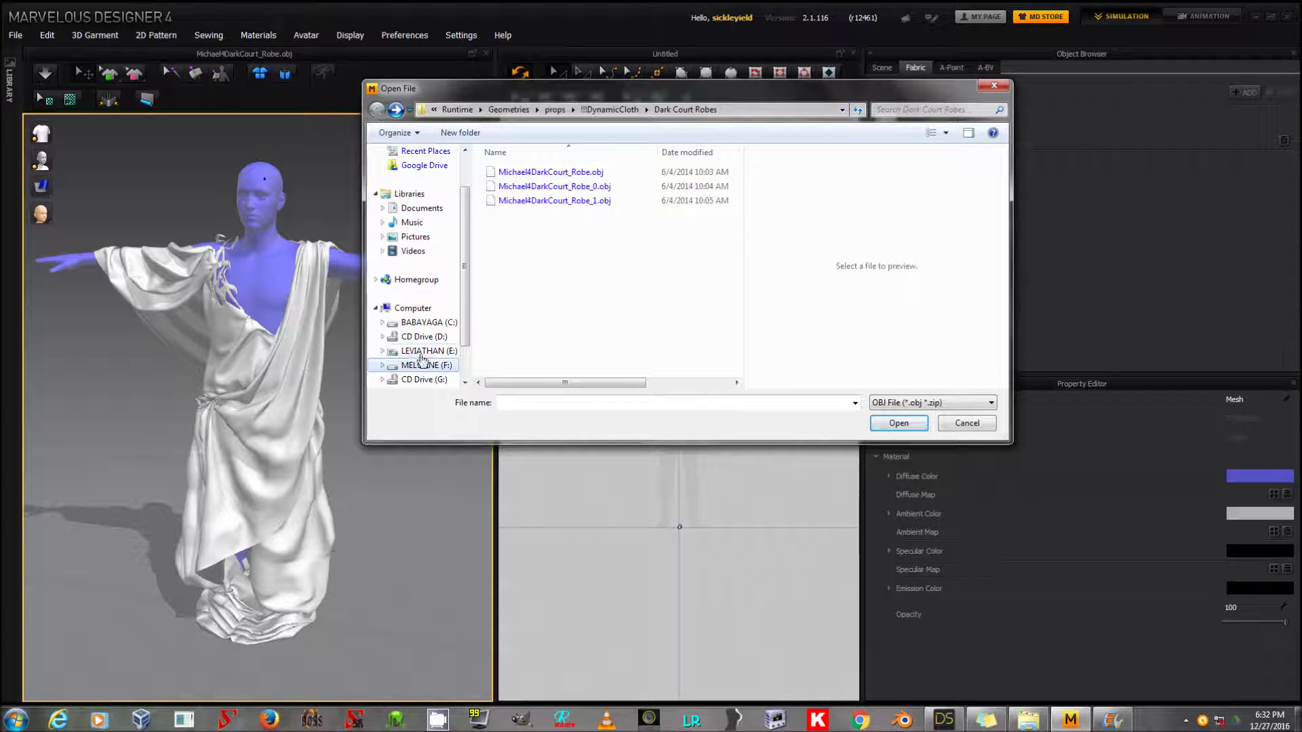
{"action": "double_click", "coordinate": [530, 271]}
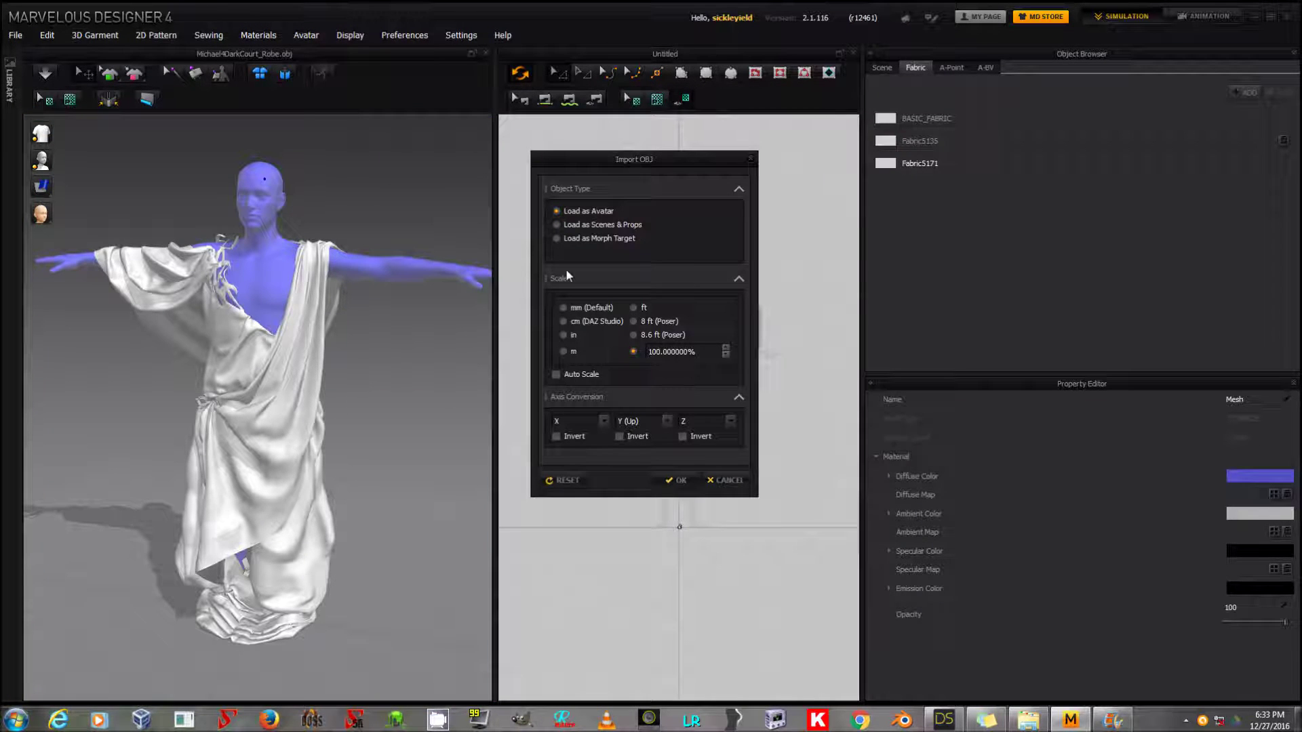
Load the imported OBJ as a morph target at cm (DAZ Studio) scale
{"action": "left_click", "coordinate": [598, 242]}
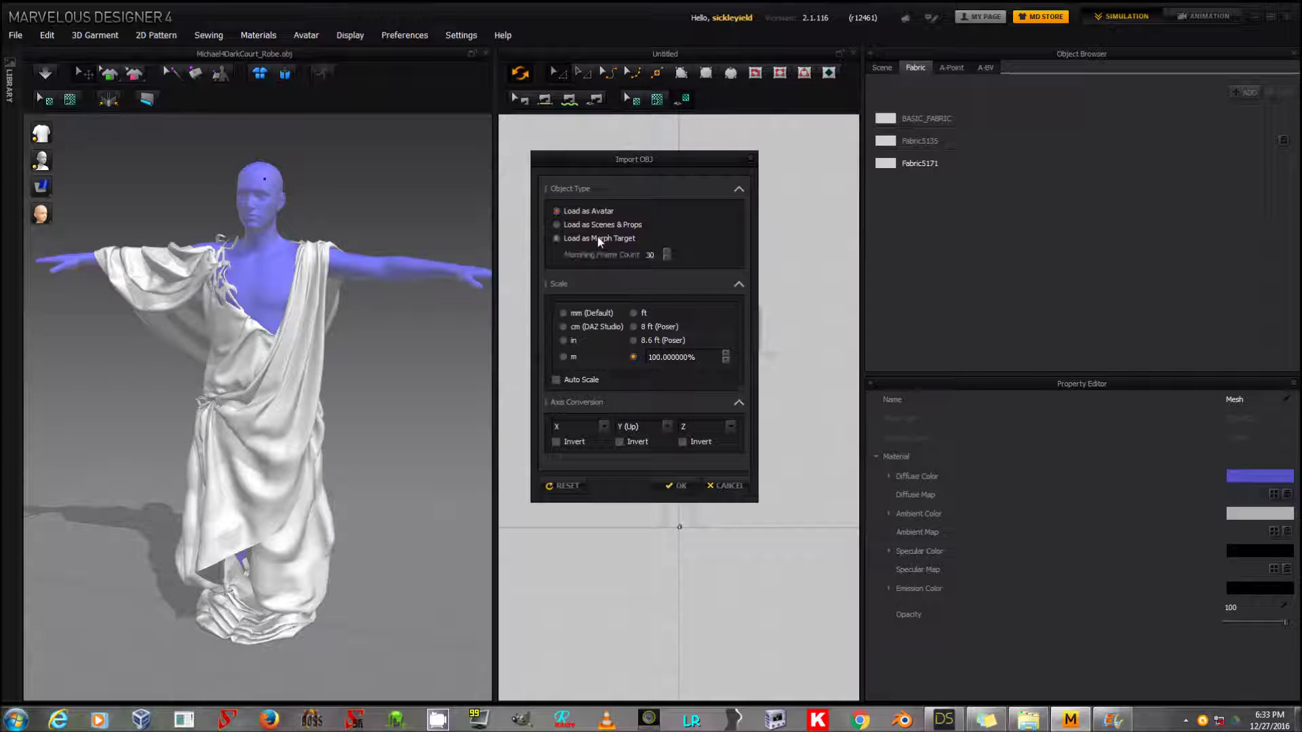
{"action": "left_click", "coordinate": [594, 330]}
{"action": "left_click", "coordinate": [679, 485]}
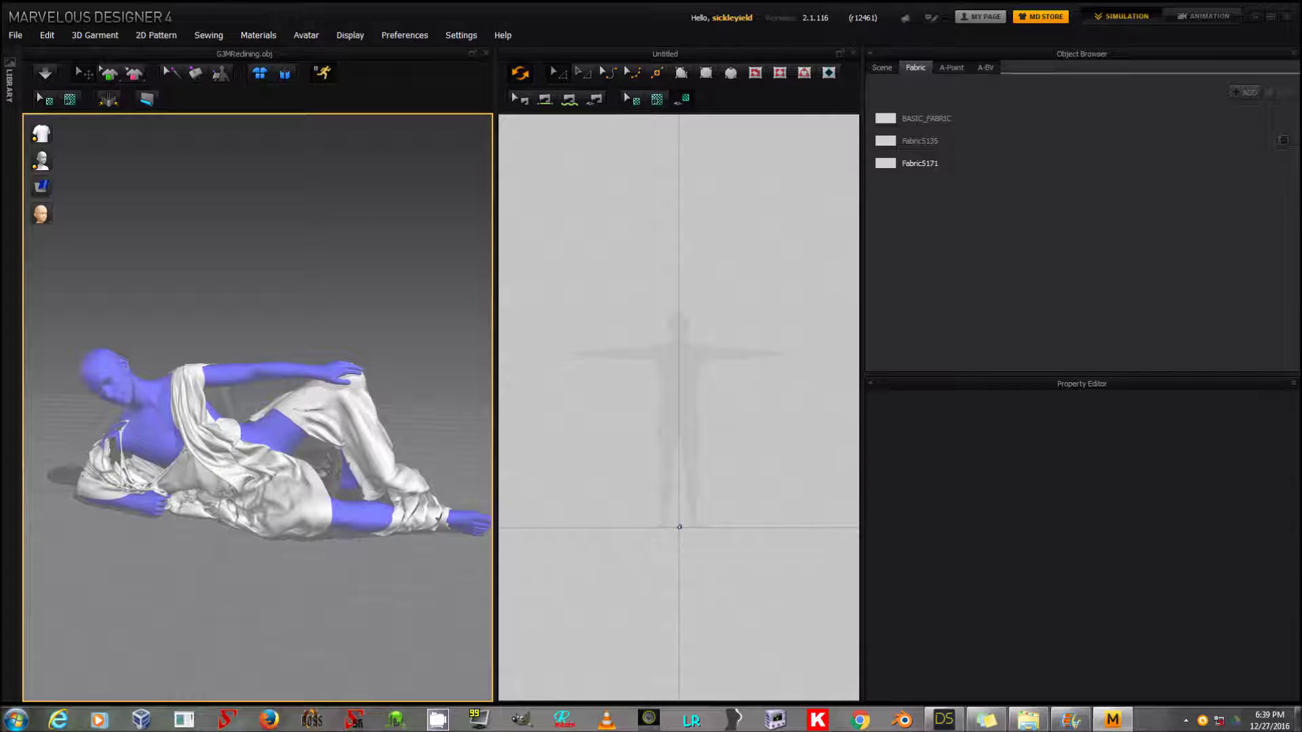
Select the draped robe and start an OBJ export that replaces the existing Drape.obj
{"action": "right_click_drag", "start_coordinate": [327, 527], "coordinate": [152, 520]}
{"action": "right_click_drag", "start_coordinate": [448, 535], "coordinate": [288, 527]}
{"action": "left_click", "coordinate": [246, 487]}
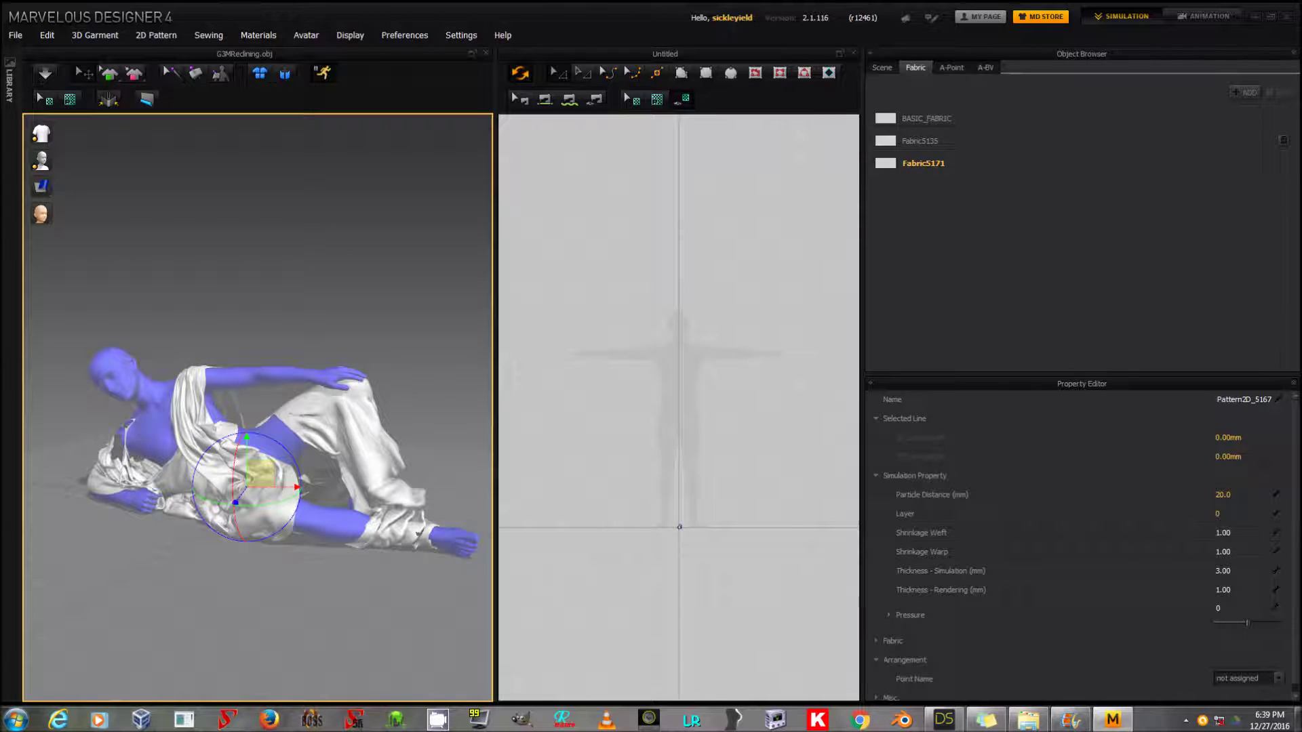
{"action": "left_click", "coordinate": [15, 35]}
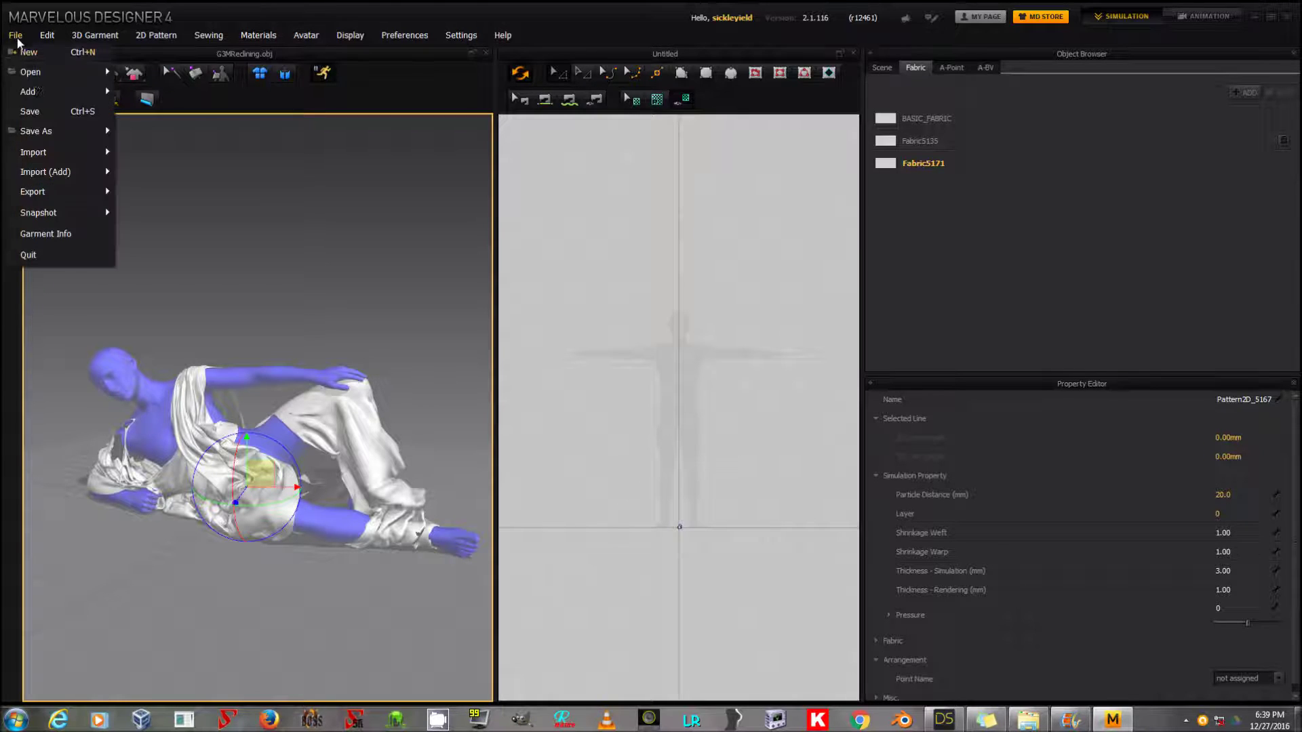
{"action": "mouse_move", "coordinate": [62, 174]}
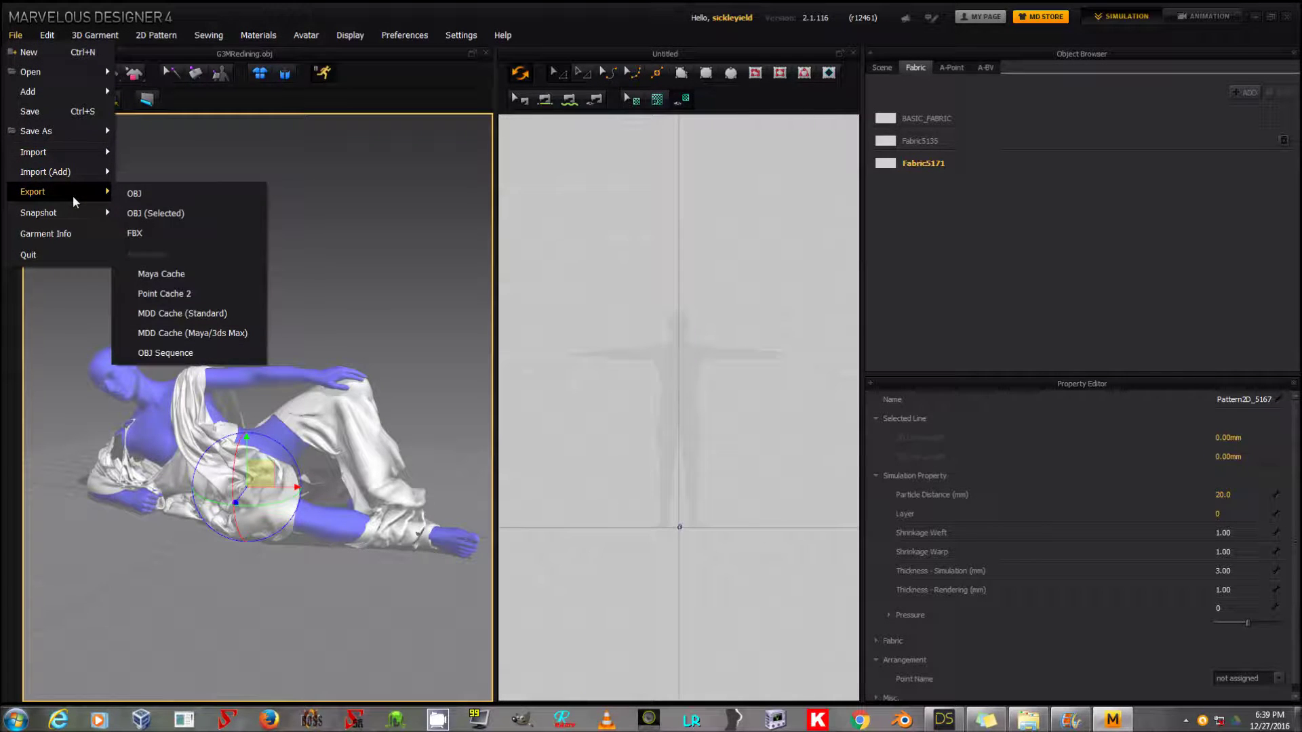
{"action": "left_click", "coordinate": [189, 193]}
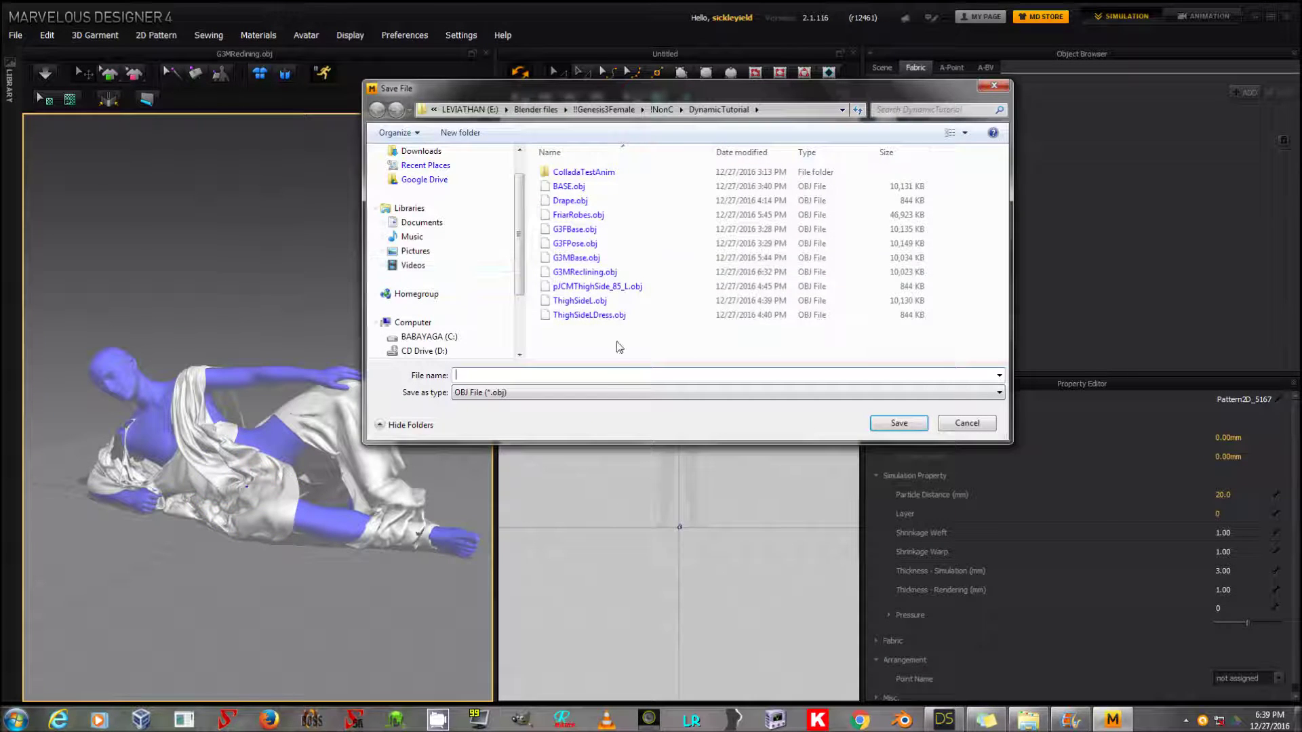
{"action": "double_click", "coordinate": [579, 201]}
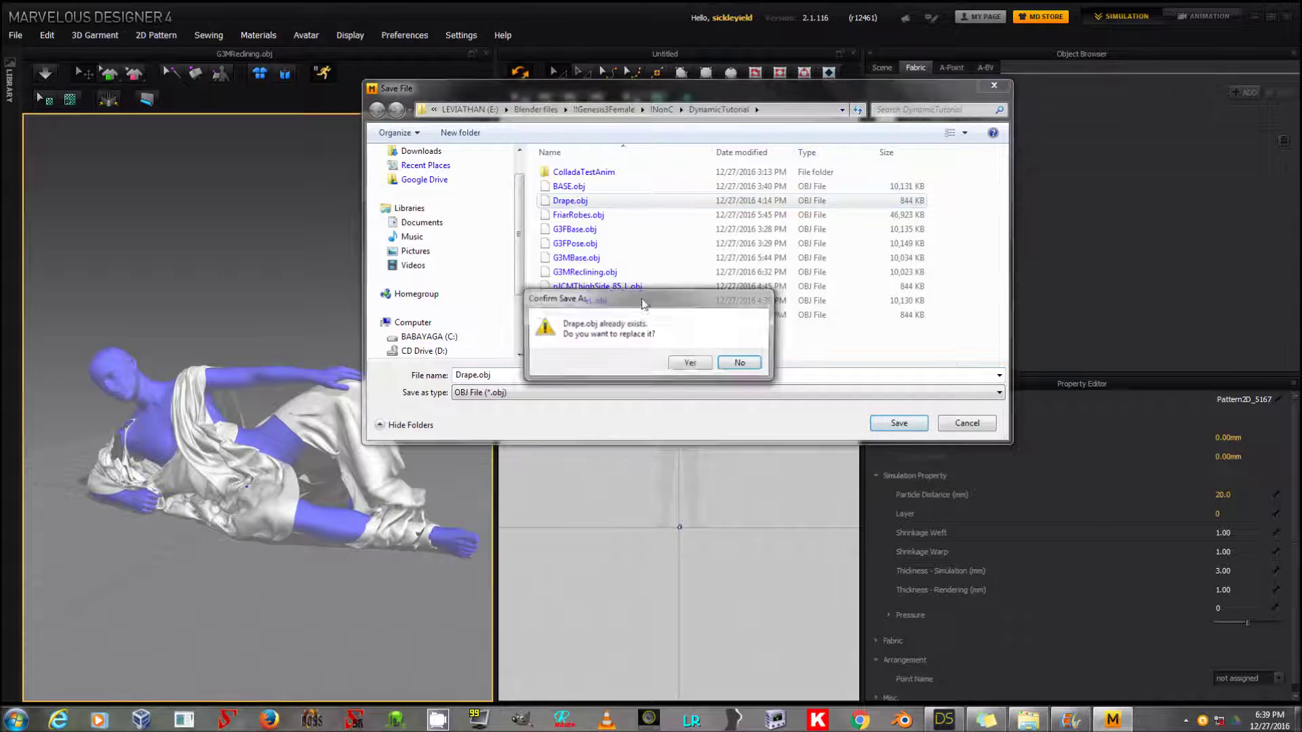
{"action": "left_click", "coordinate": [692, 364]}
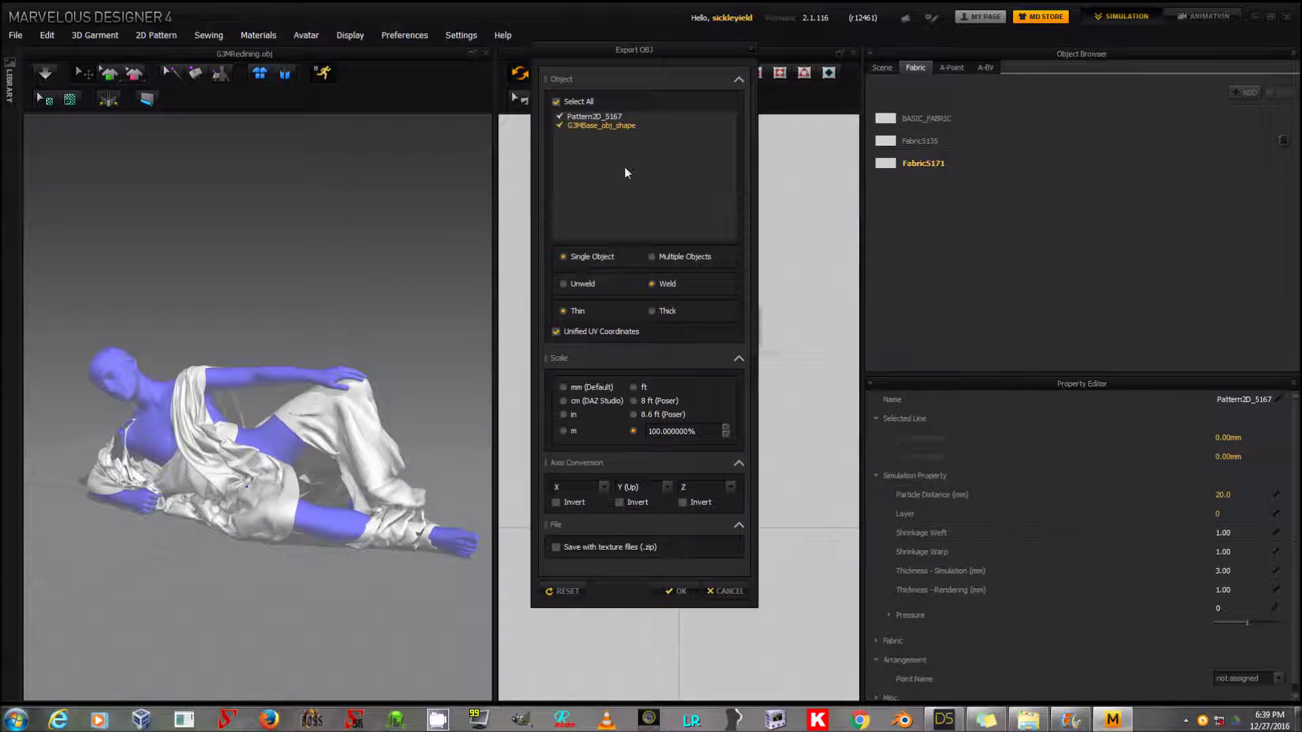
Exclude the avatar shape from the export and write out the robe at cm (DAZ Studio) scale
{"action": "left_click", "coordinate": [560, 126]}
{"action": "left_click", "coordinate": [590, 401]}
{"action": "left_click", "coordinate": [676, 591]}
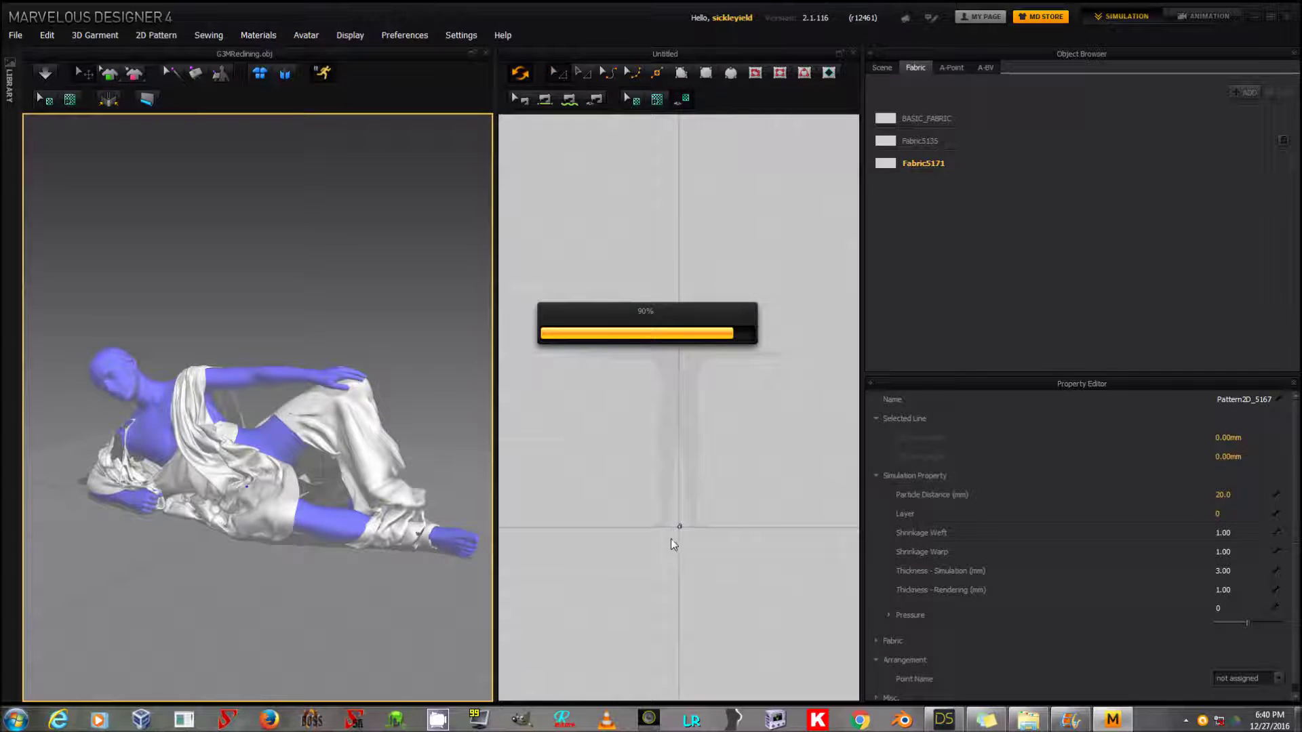
Switch to DAZ Studio and import Drape.obj into the scene with the posed figure
{"action": "left_click", "coordinate": [941, 718]}
{"action": "left_click", "coordinate": [7, 20]}
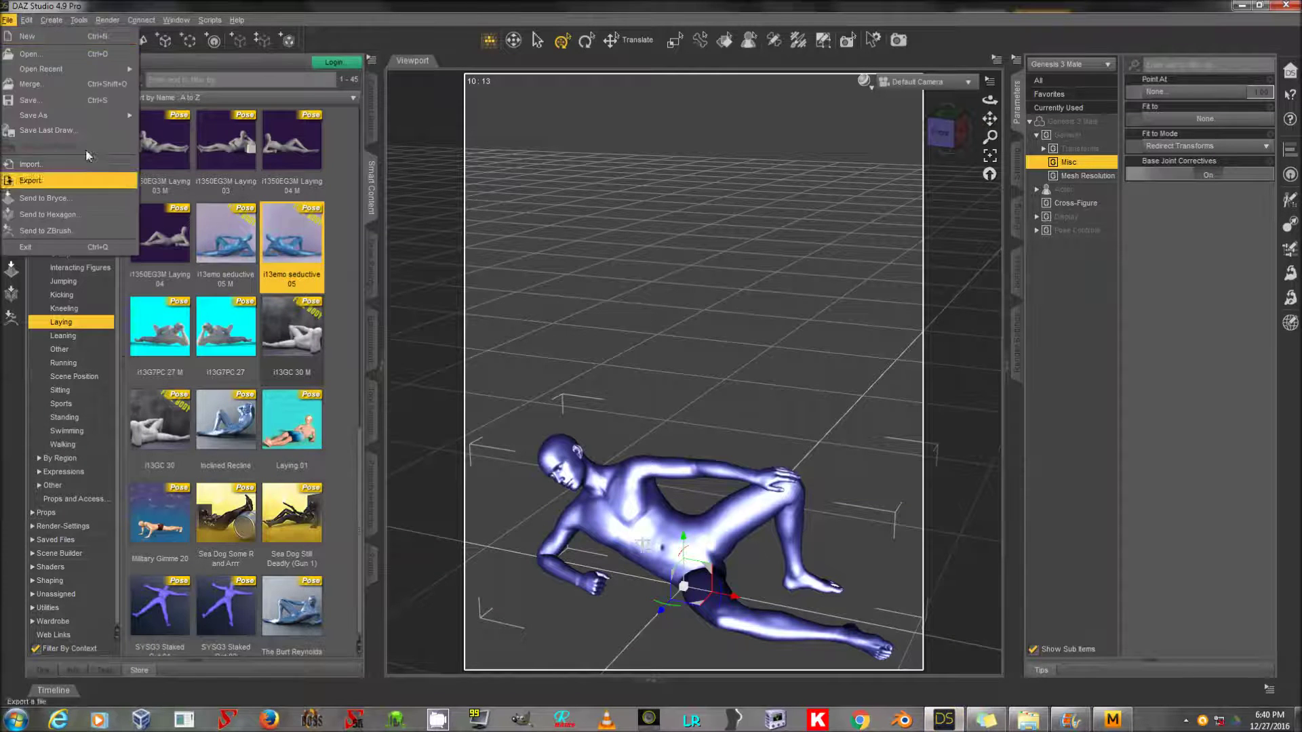
{"action": "left_click", "coordinate": [79, 167]}
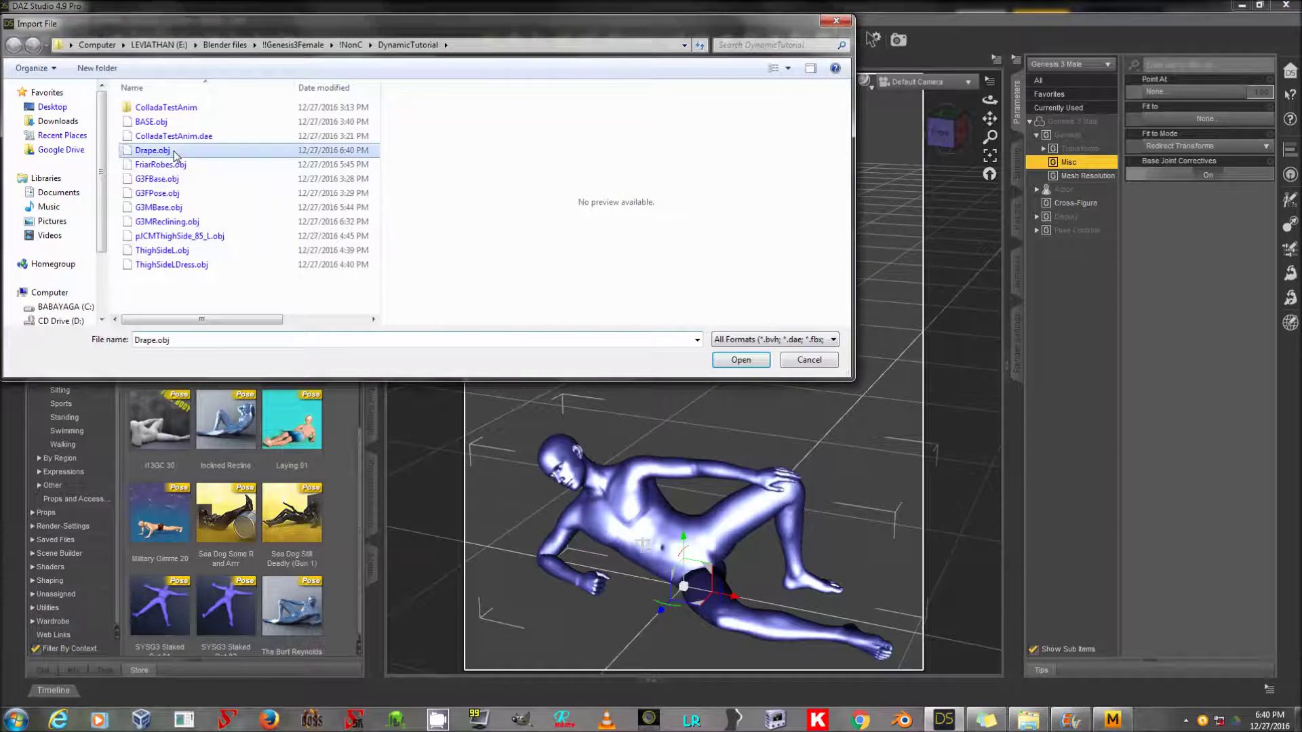
{"action": "double_click", "coordinate": [223, 150]}
{"action": "left_click", "coordinate": [287, 454]}
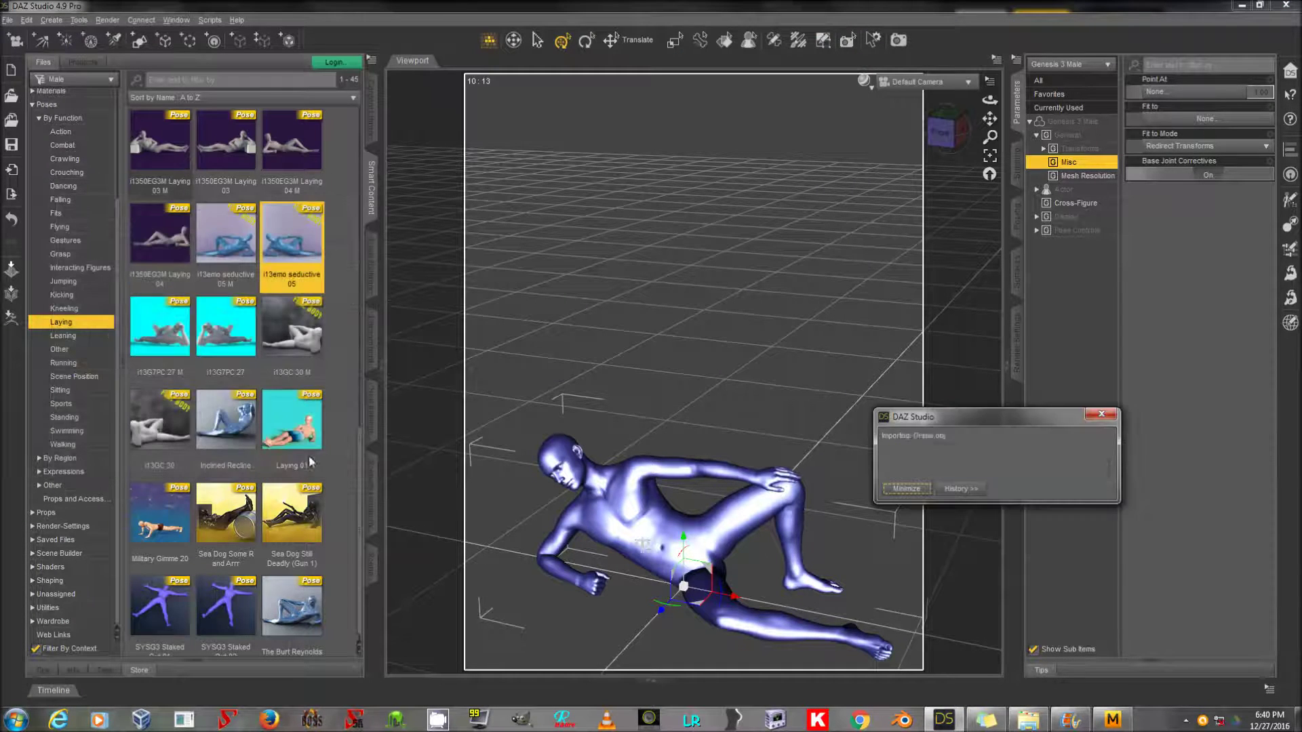
Select the imported robe and apply the Iray Uber Base shader to its entire Drape surface
{"action": "left_click_drag", "start_coordinate": [989, 119], "coordinate": [976, 7]}
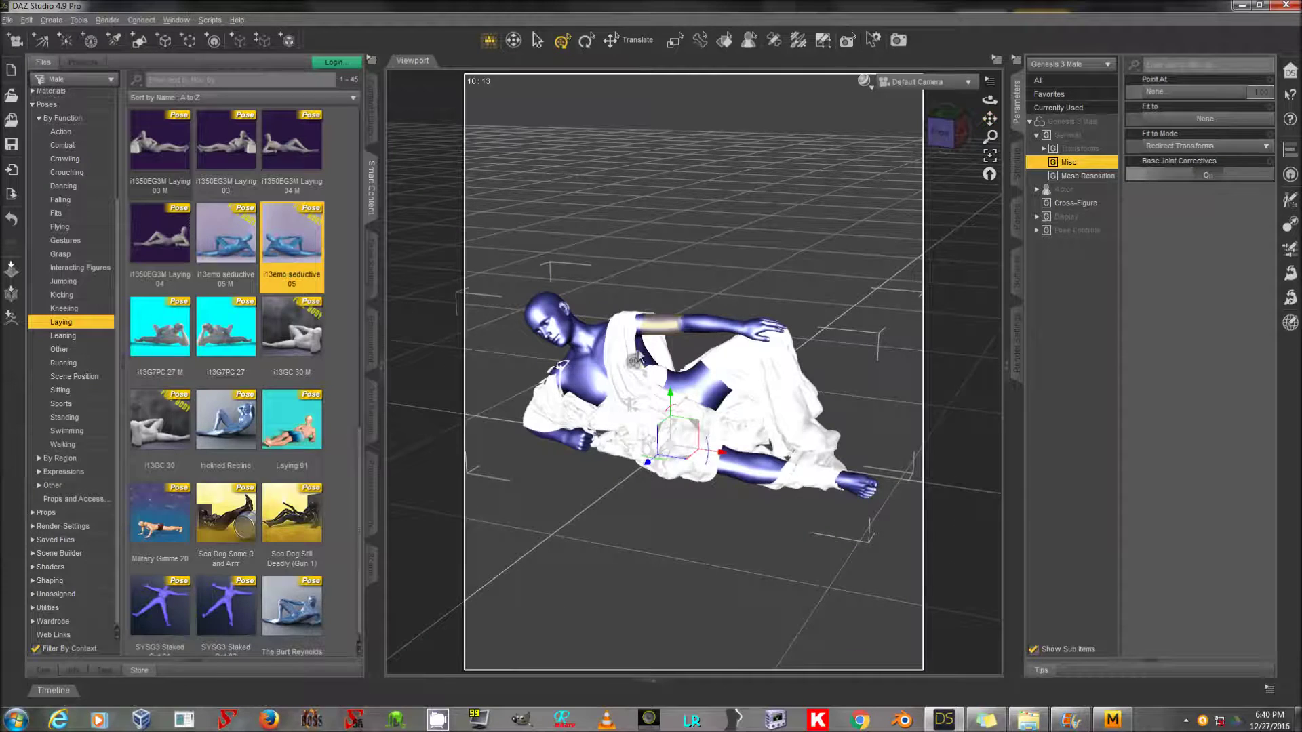
{"action": "left_click", "coordinate": [624, 388]}
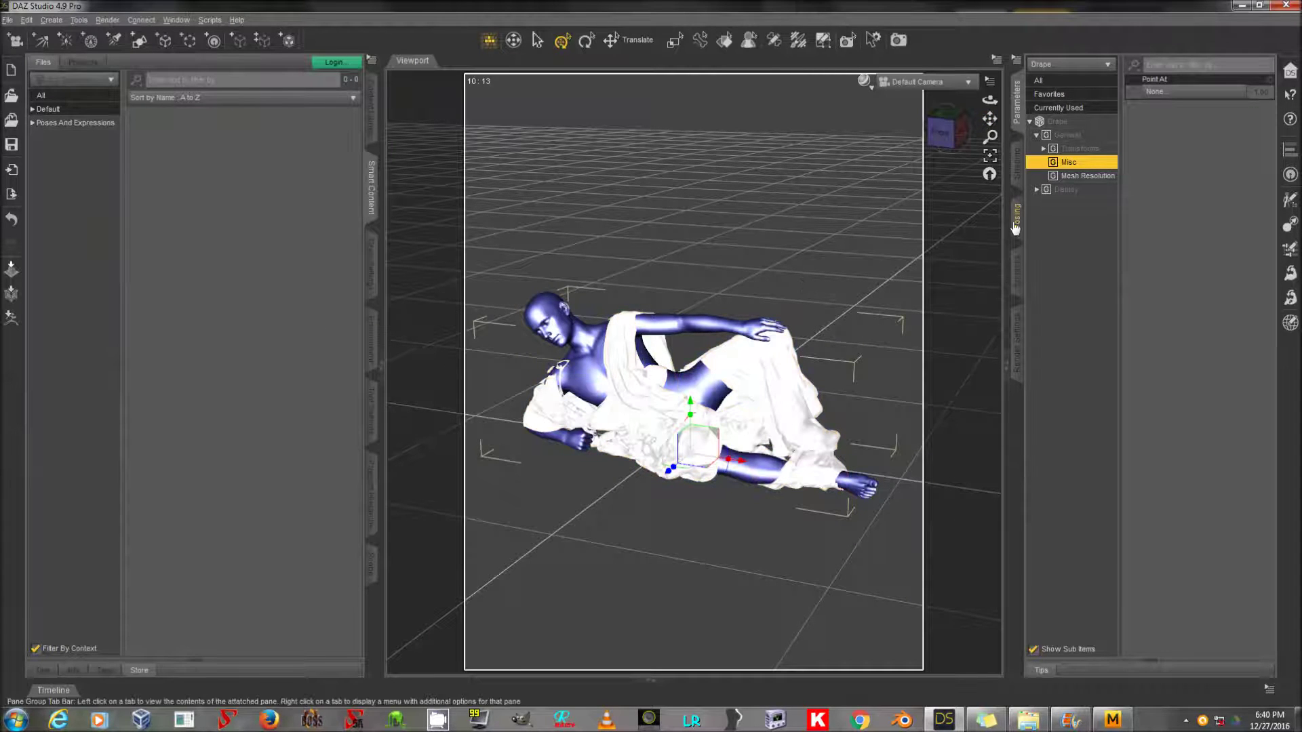
{"action": "left_click", "coordinate": [1018, 273]}
{"action": "left_click", "coordinate": [1075, 133]}
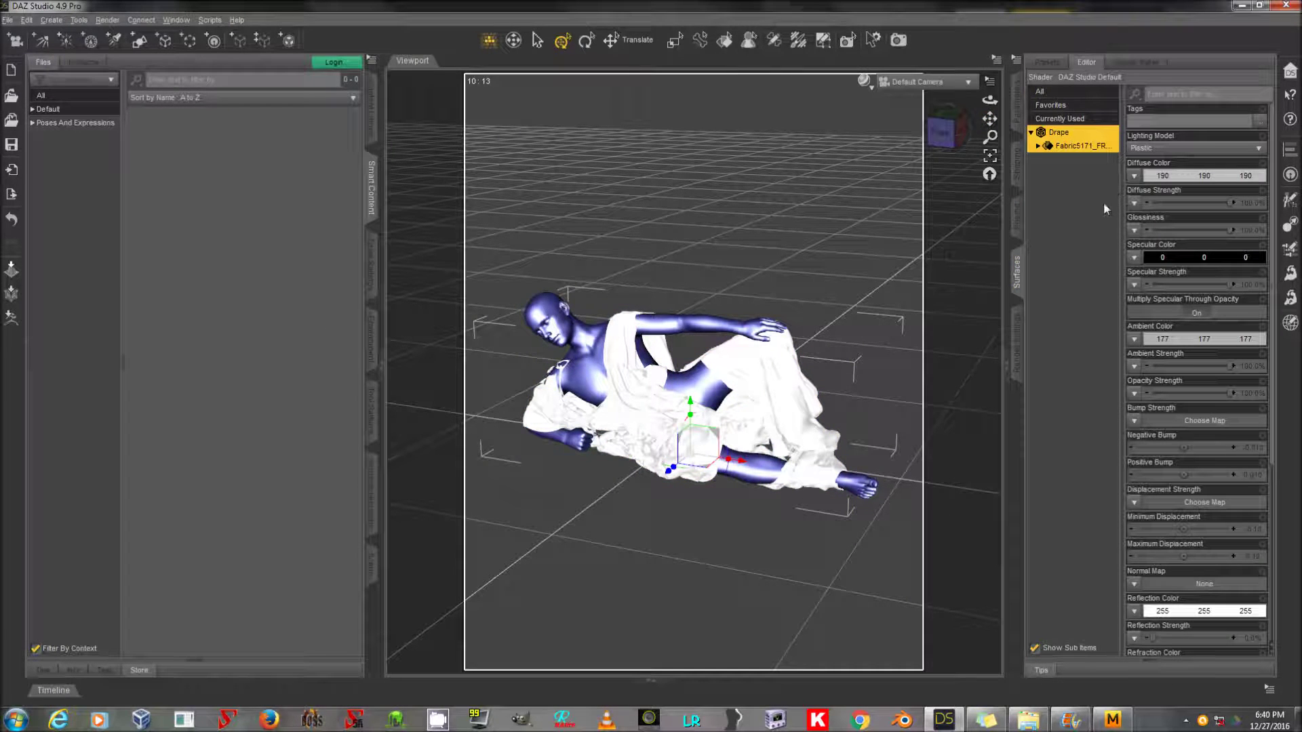
{"action": "left_click", "coordinate": [210, 19]}
{"action": "left_click", "coordinate": [234, 50]}
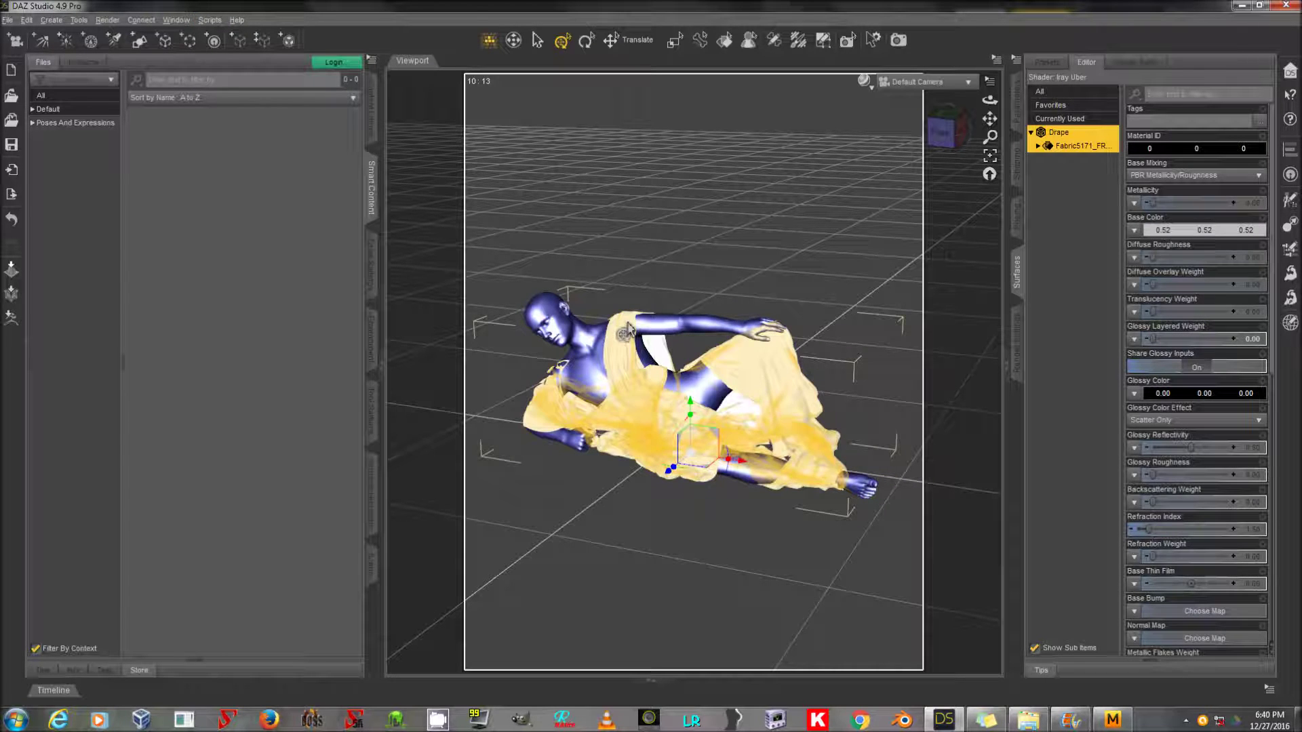
Review the custom scripts and the Create Custom Action option for the Genesis library asset, and return to the scene hierarchy
{"action": "left_click", "coordinate": [209, 21]}
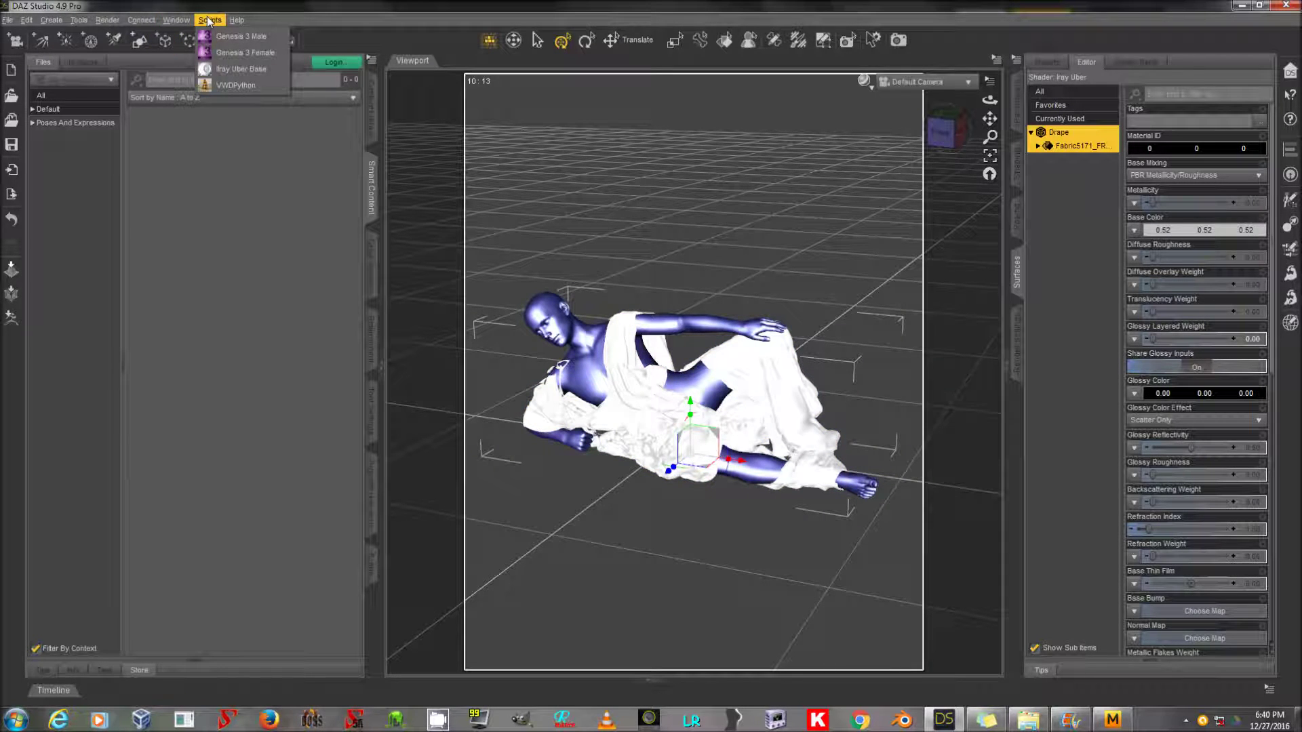
{"action": "left_click", "coordinate": [242, 69]}
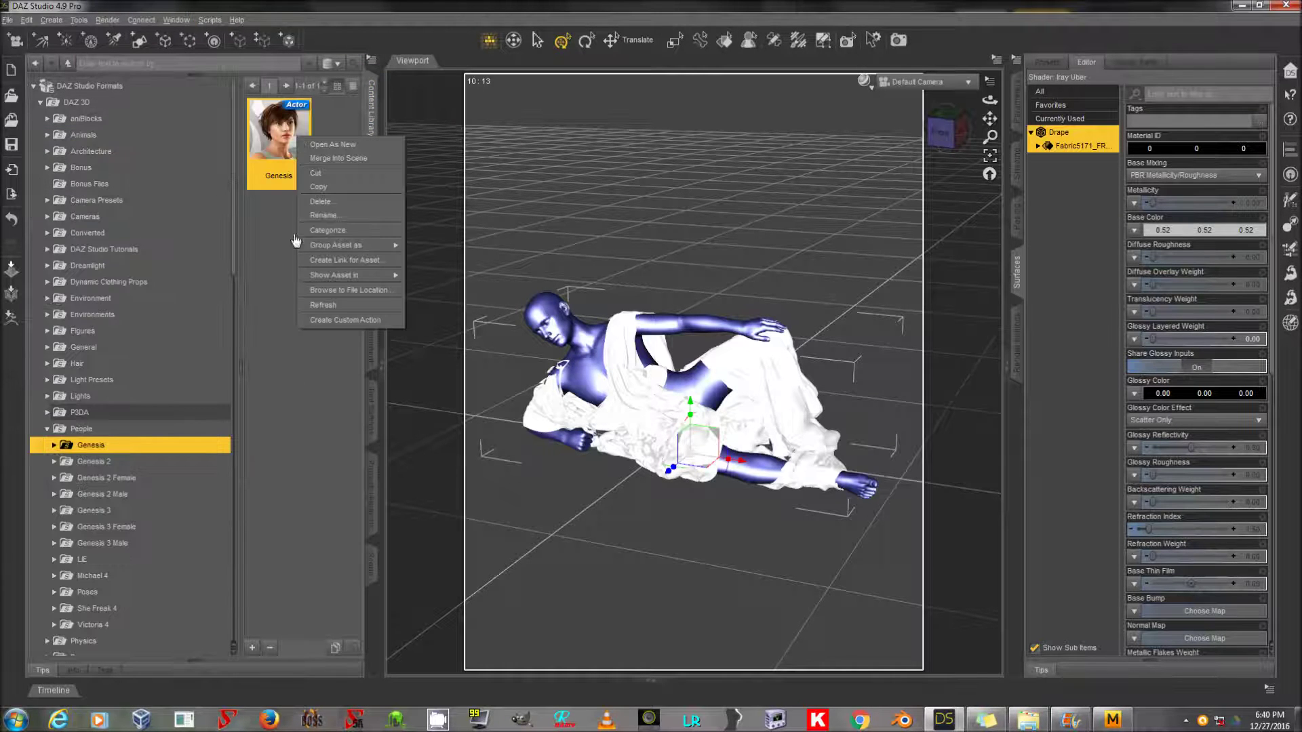
{"action": "left_click", "coordinate": [295, 378]}
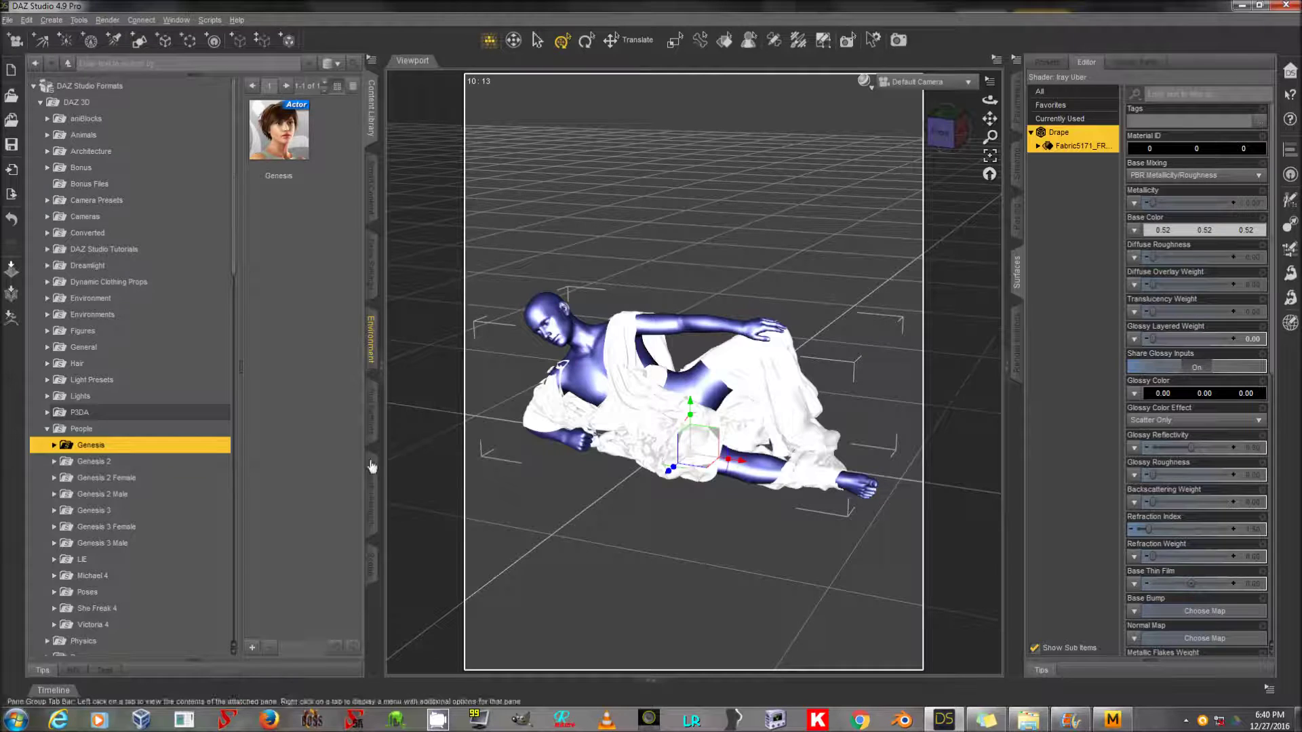
{"action": "left_click", "coordinate": [372, 554]}
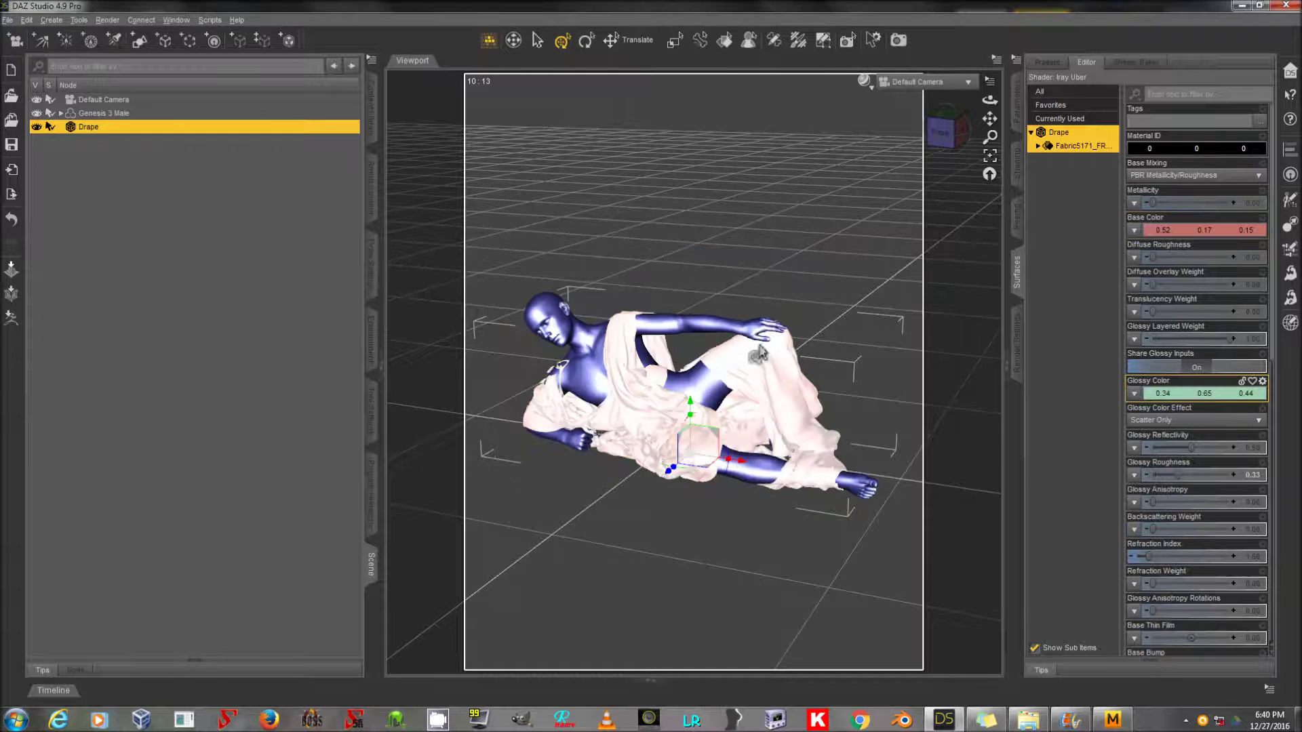
Inspect the UV layout of the Drape object by node, clear the selection and return to the Default Camera view
{"action": "left_click", "coordinate": [902, 82]}
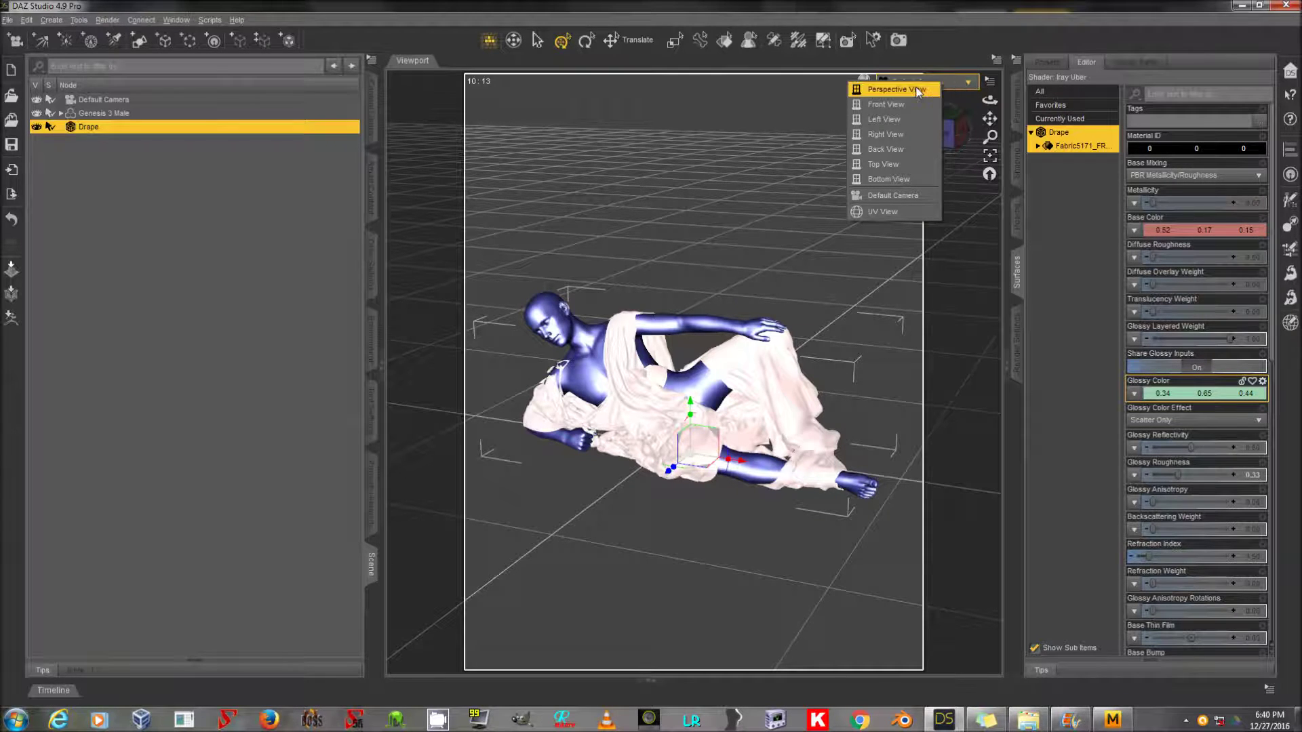
{"action": "left_click", "coordinate": [896, 213]}
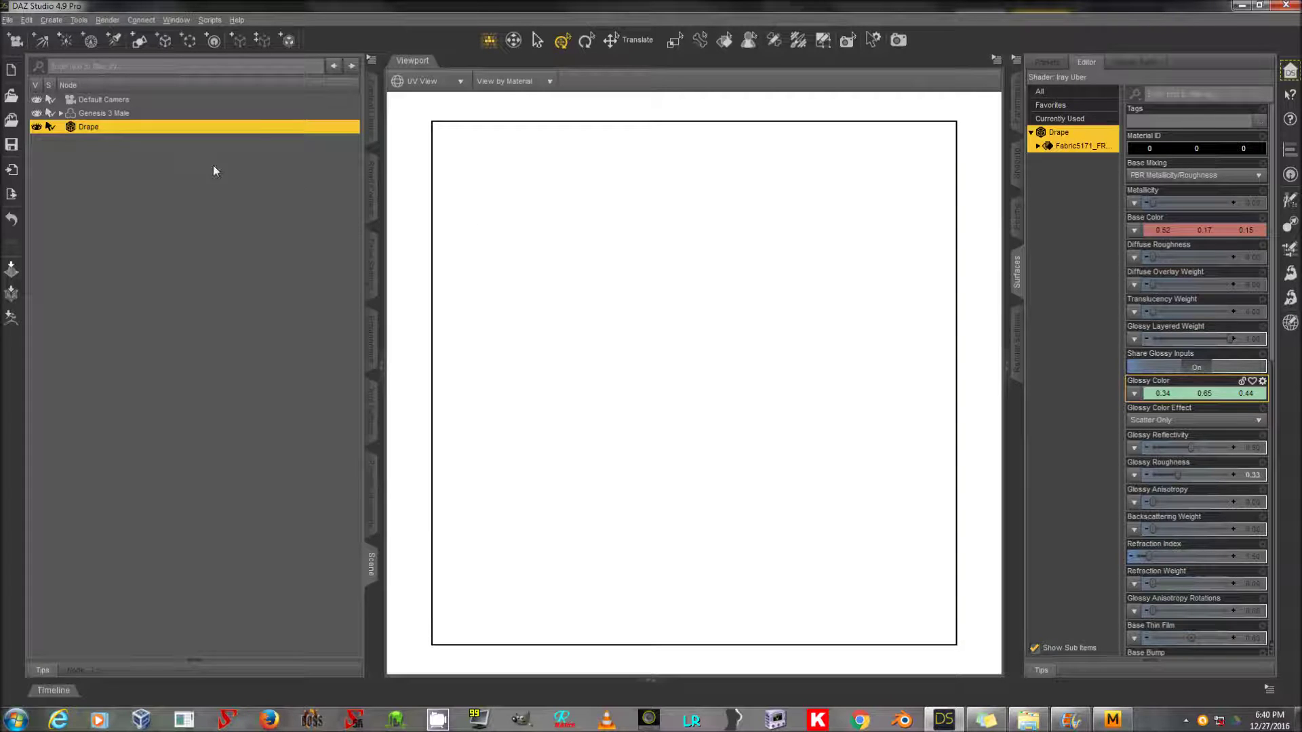
{"action": "left_click", "coordinate": [515, 94]}
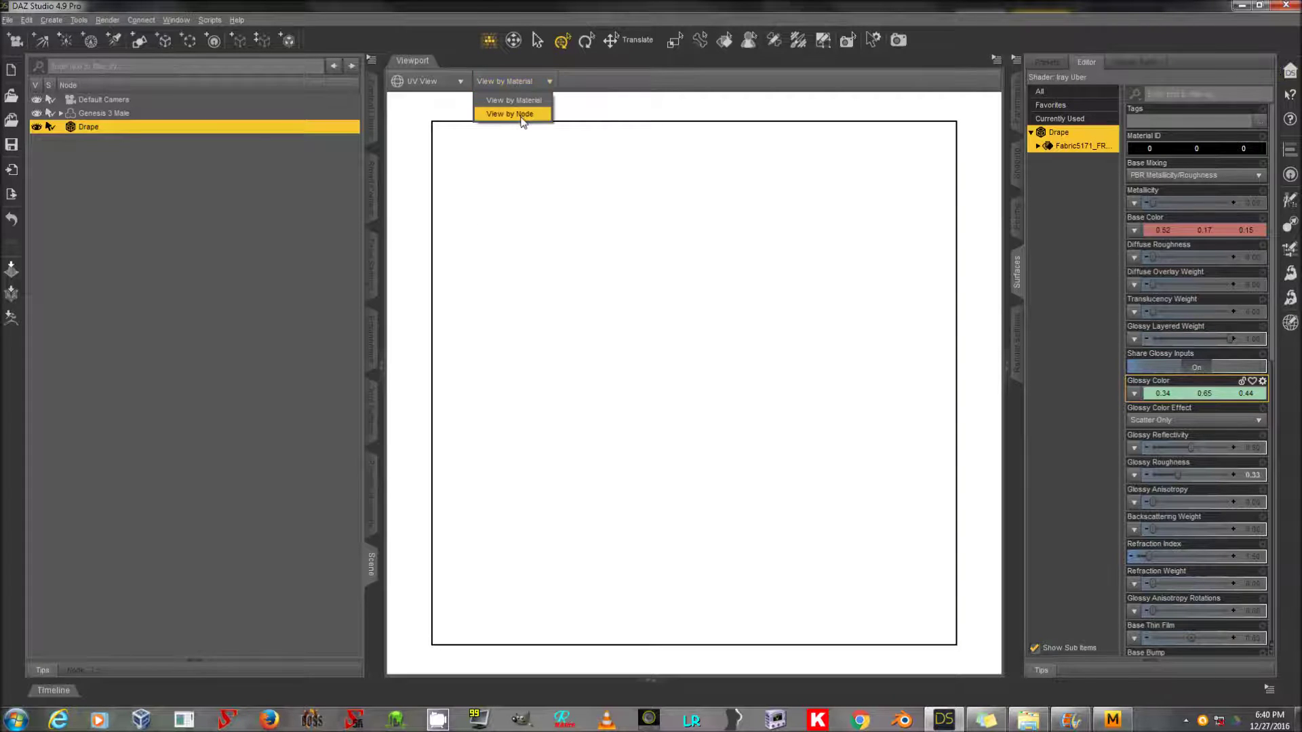
{"action": "left_click", "coordinate": [508, 112]}
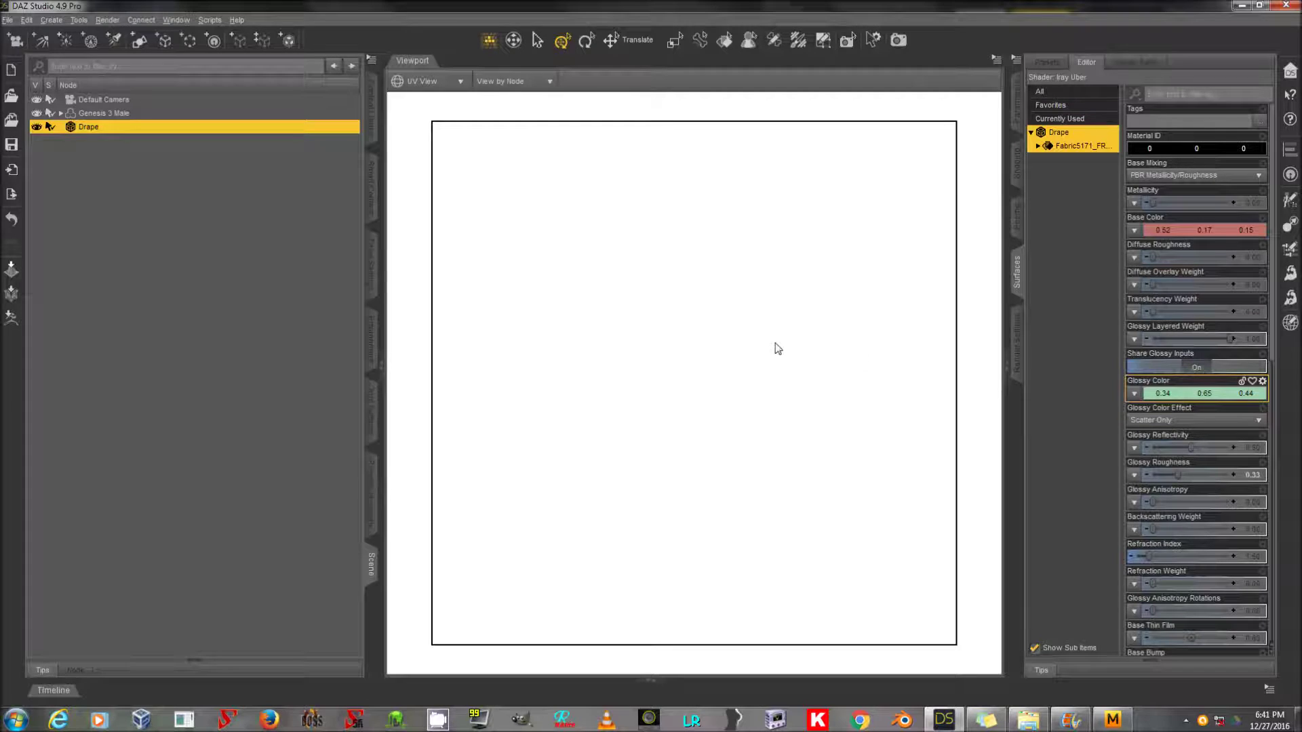
{"action": "left_click", "coordinate": [431, 82]}
{"action": "left_click", "coordinate": [515, 82]}
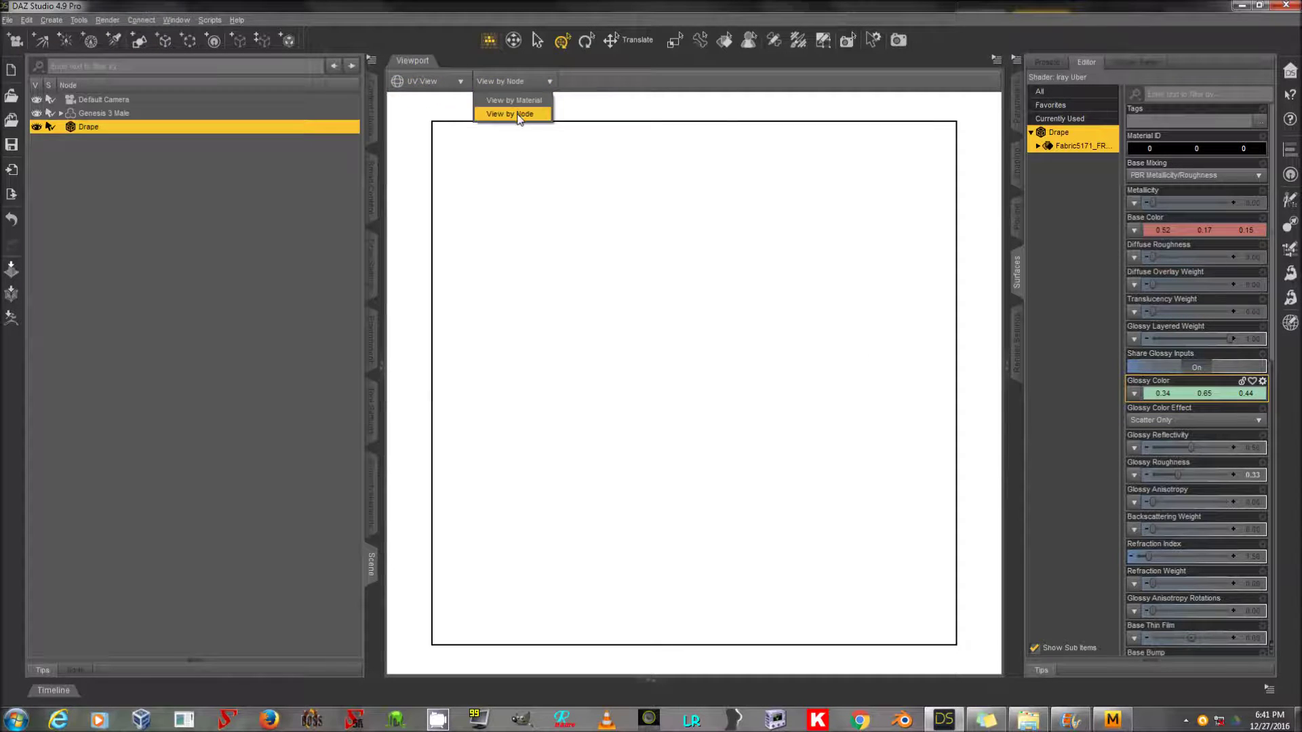
{"action": "left_click", "coordinate": [519, 115]}
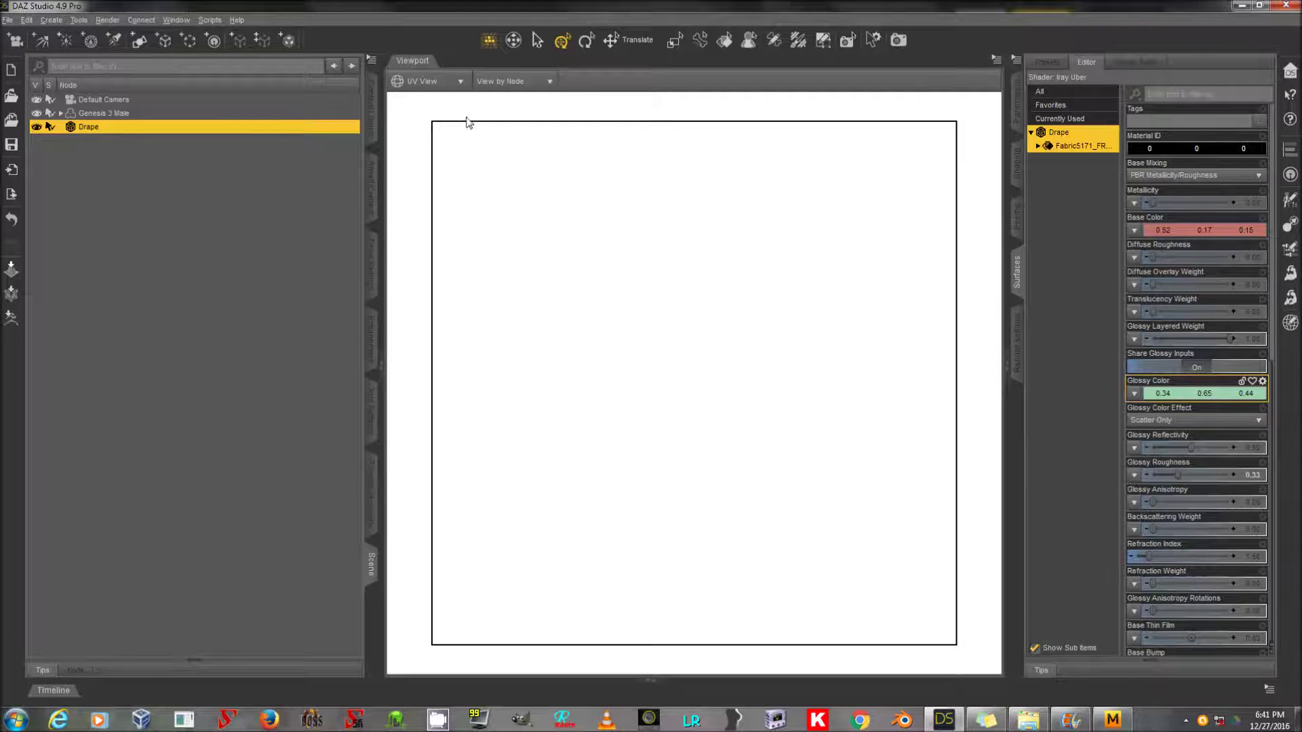
{"action": "left_click", "coordinate": [279, 260]}
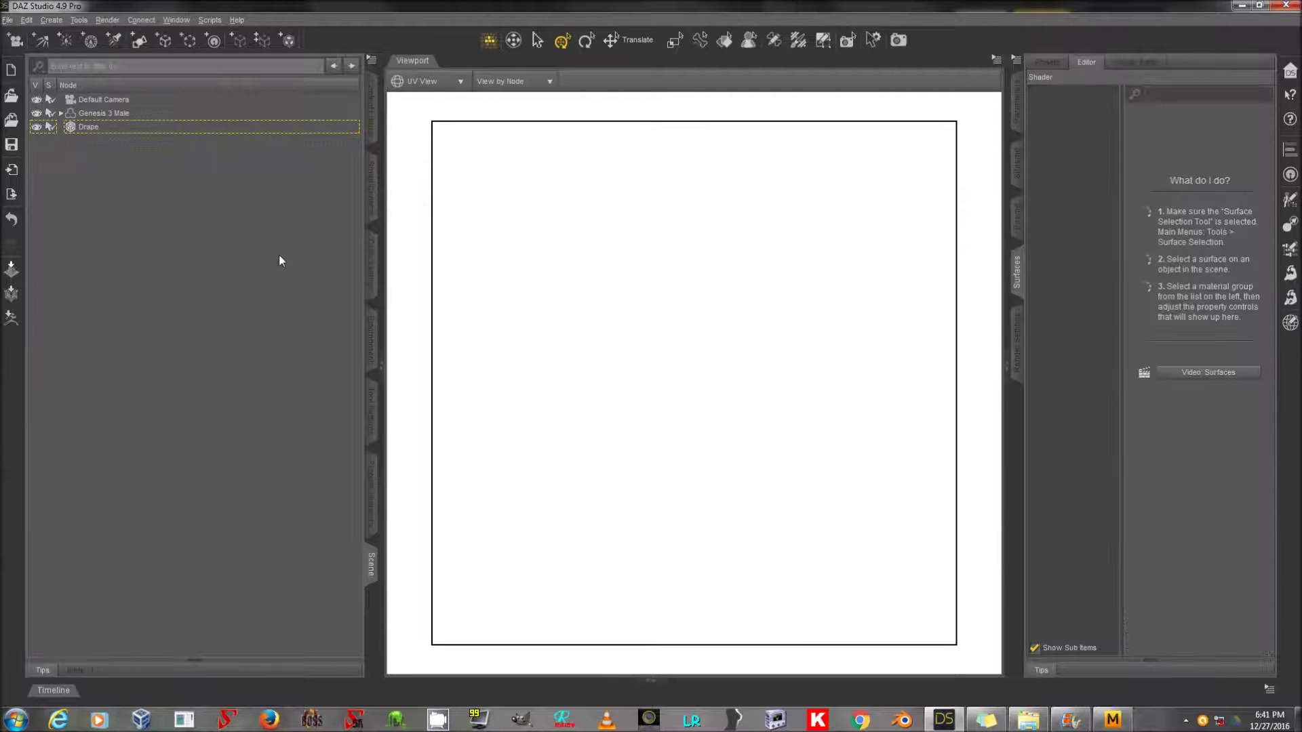
{"action": "left_click", "coordinate": [430, 81]}
{"action": "left_click", "coordinate": [434, 207]}
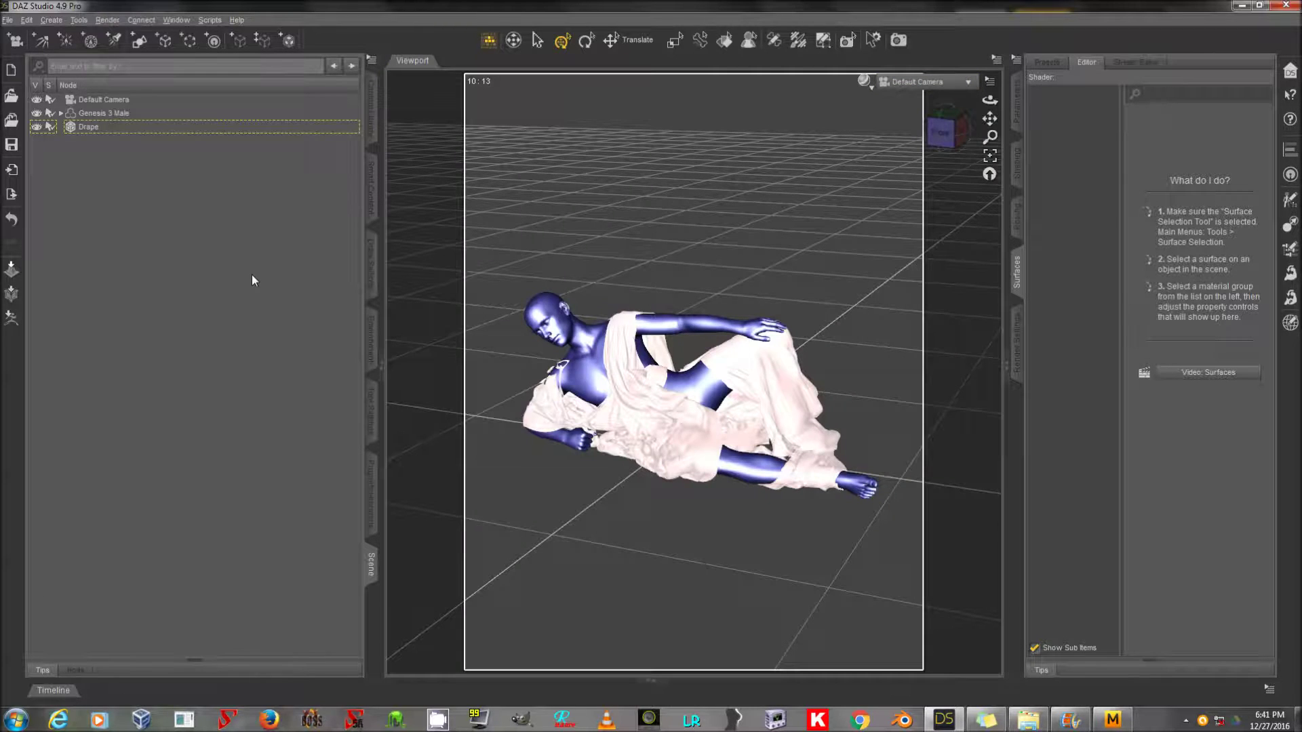
Import the original Michael4DarkCourt_Robe.obj from the Dark Court Robes geometry folder at DAZ Studio scale (1 unit = 1cm)
{"action": "left_click", "coordinate": [7, 20]}
{"action": "left_click", "coordinate": [61, 167]}
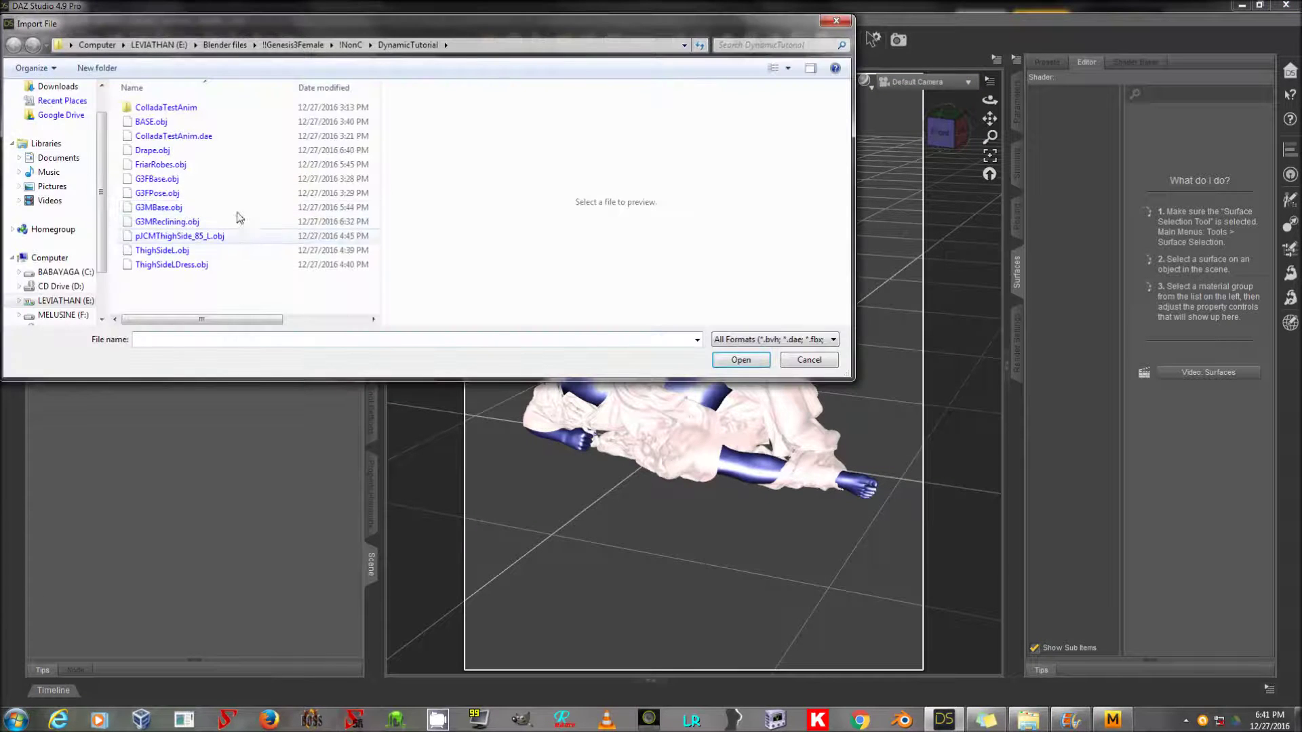
{"action": "left_click", "coordinate": [97, 45]}
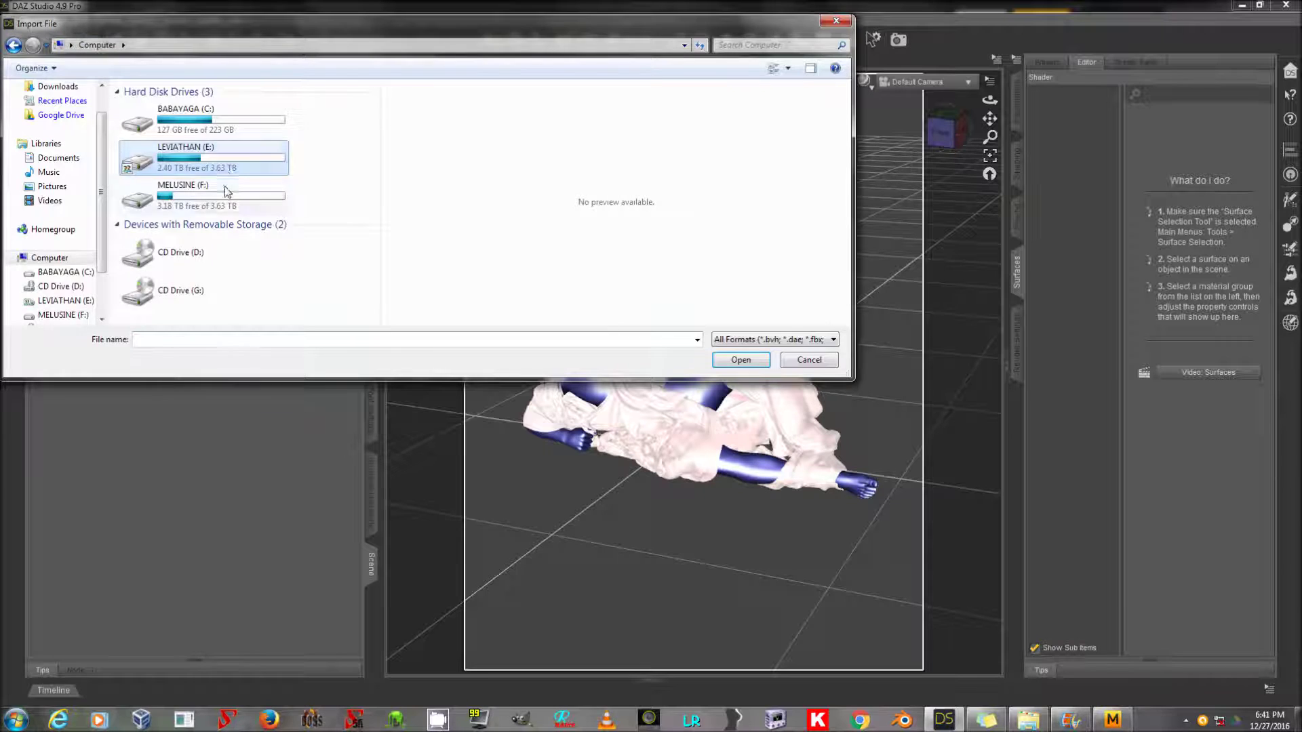
{"action": "double_click", "coordinate": [225, 193]}
{"action": "double_click", "coordinate": [209, 136]}
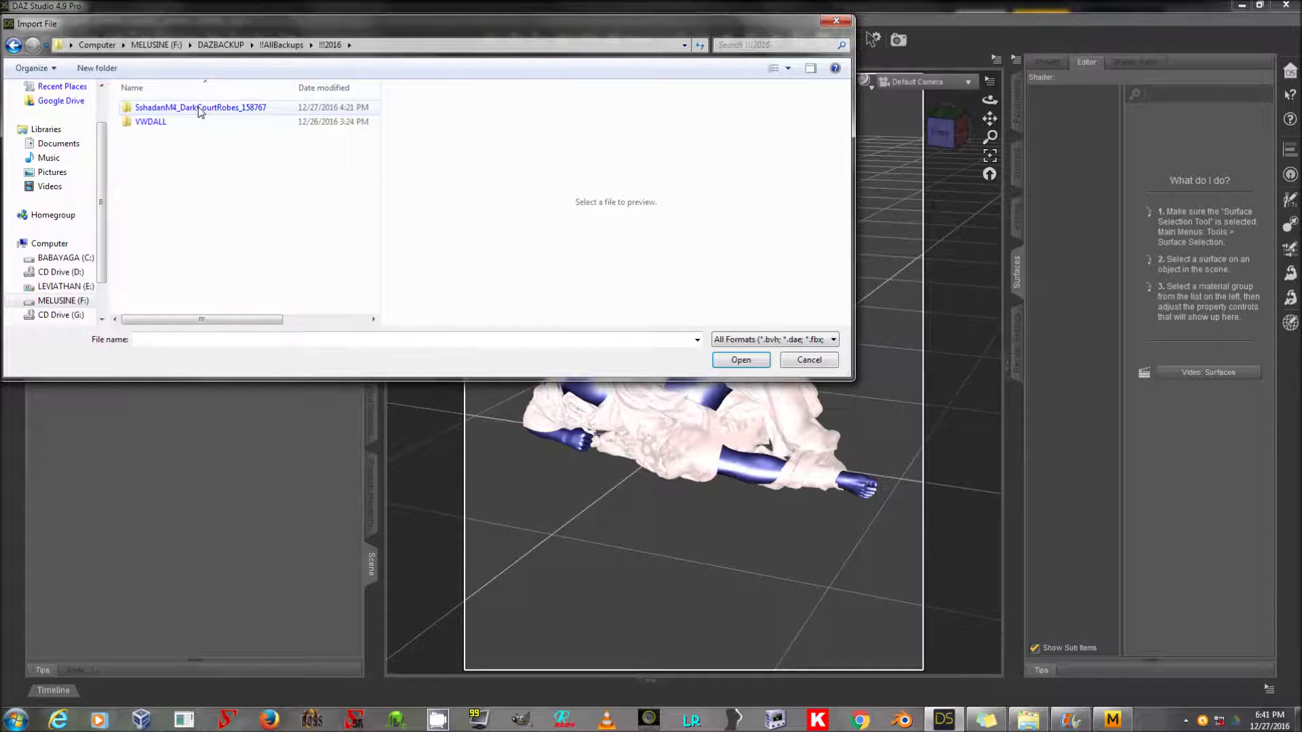
{"action": "double_click", "coordinate": [199, 110]}
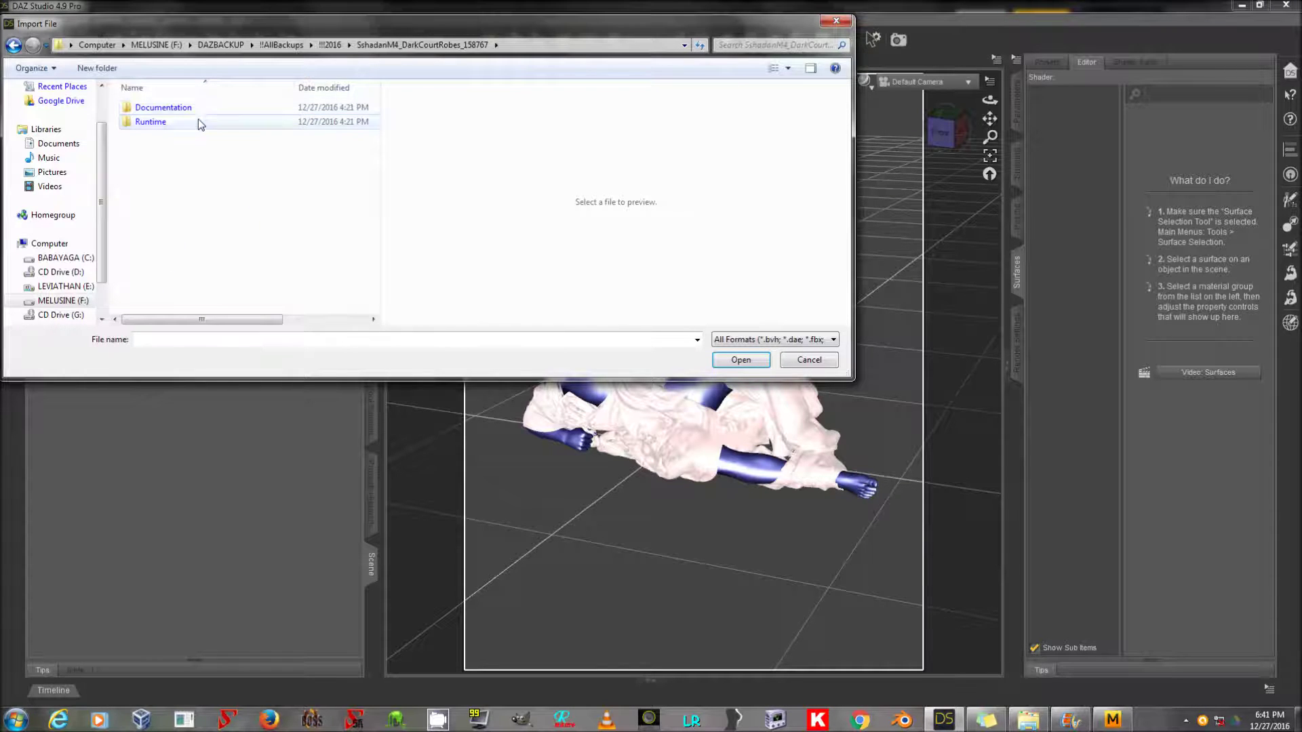
{"action": "double_click", "coordinate": [198, 120]}
{"action": "double_click", "coordinate": [198, 108]}
{"action": "double_click", "coordinate": [198, 108]}
{"action": "double_click", "coordinate": [198, 108]}
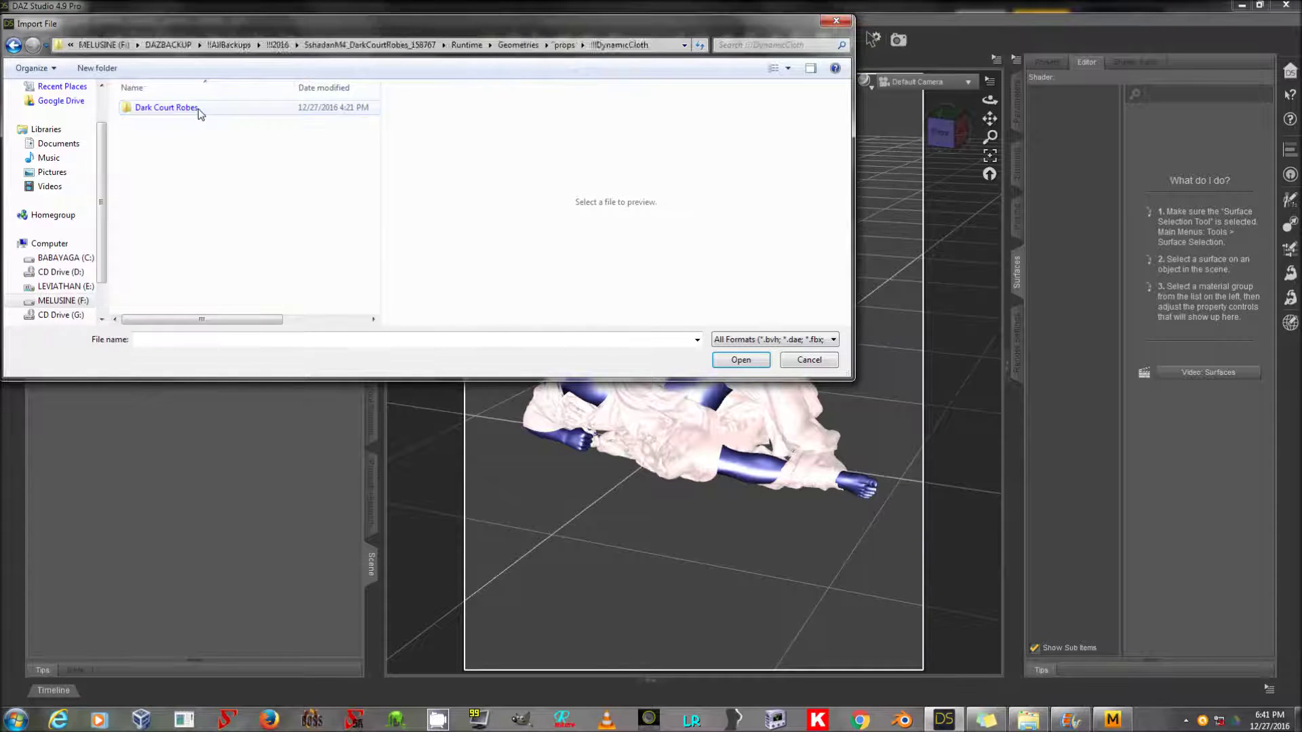
{"action": "double_click", "coordinate": [198, 109]}
{"action": "double_click", "coordinate": [198, 109]}
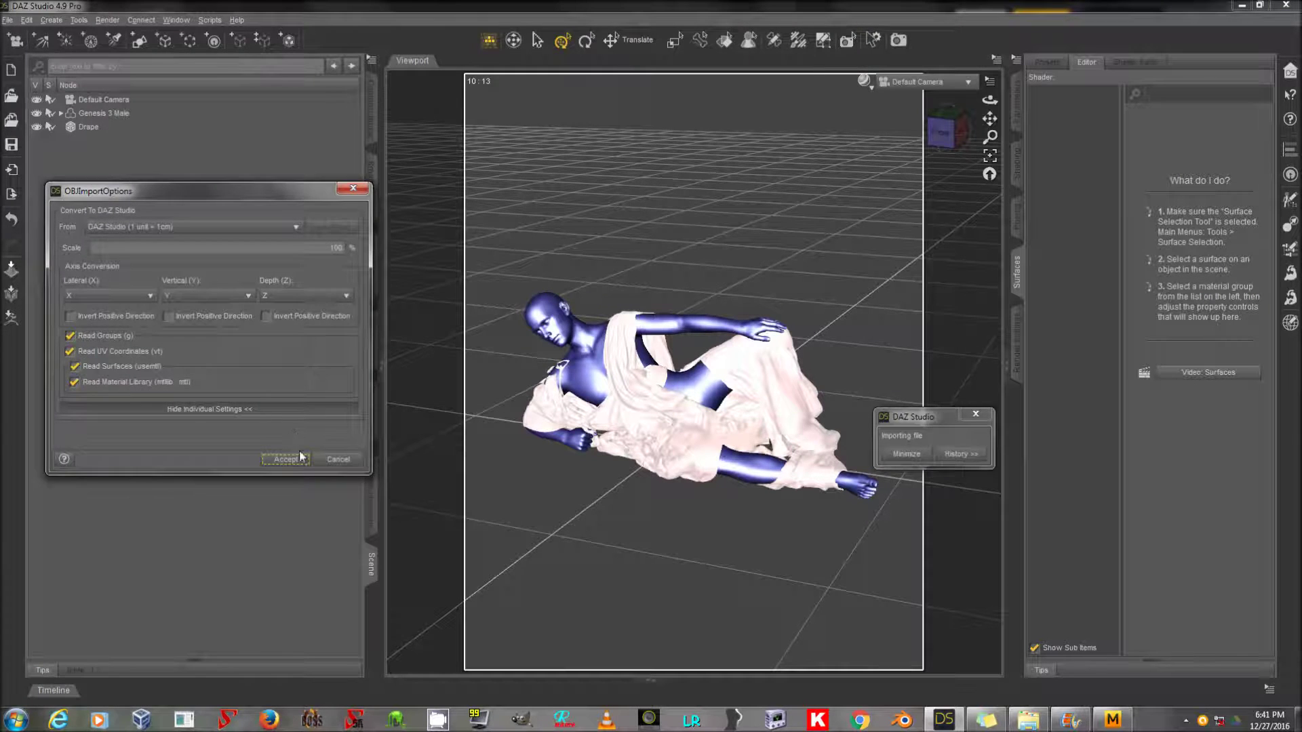
{"action": "left_click", "coordinate": [288, 458]}
Examine the original robe's UV layout by node and its surface zones, and return to the Default Camera view
{"action": "left_click", "coordinate": [153, 140]}
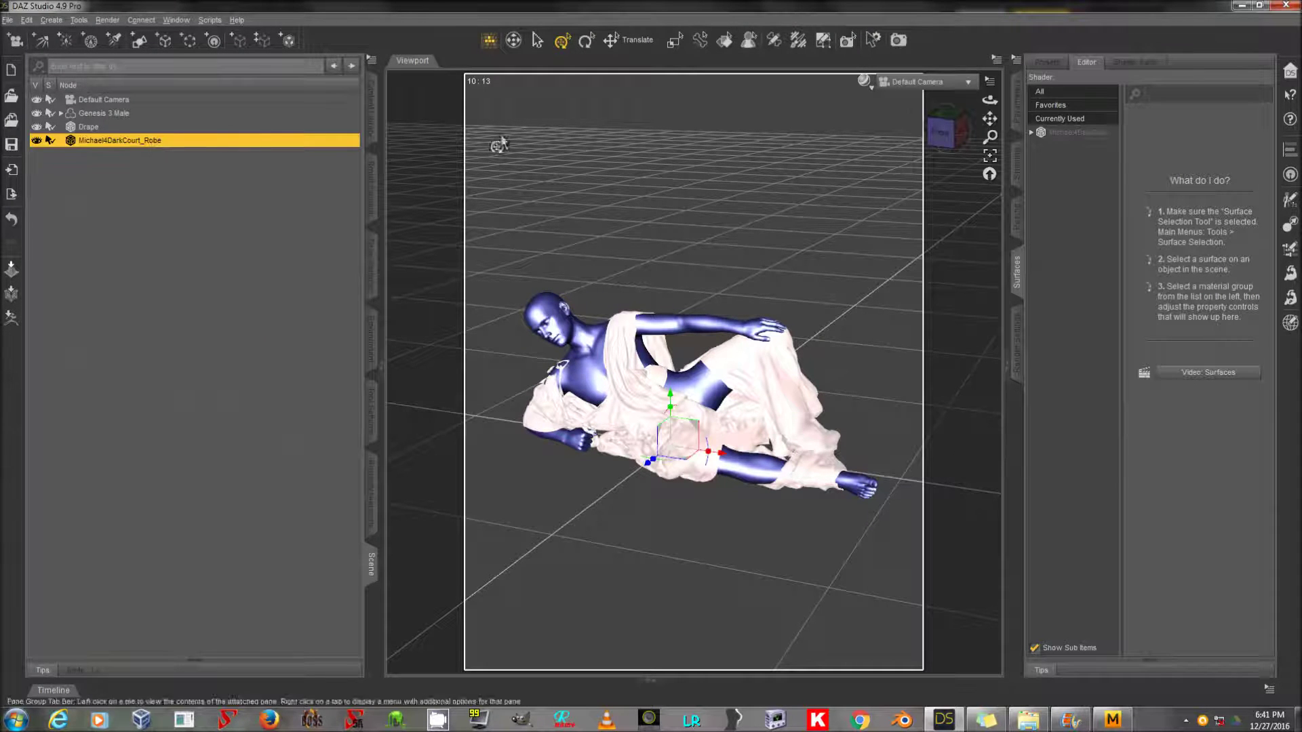
{"action": "left_click", "coordinate": [925, 82]}
{"action": "left_click", "coordinate": [905, 212]}
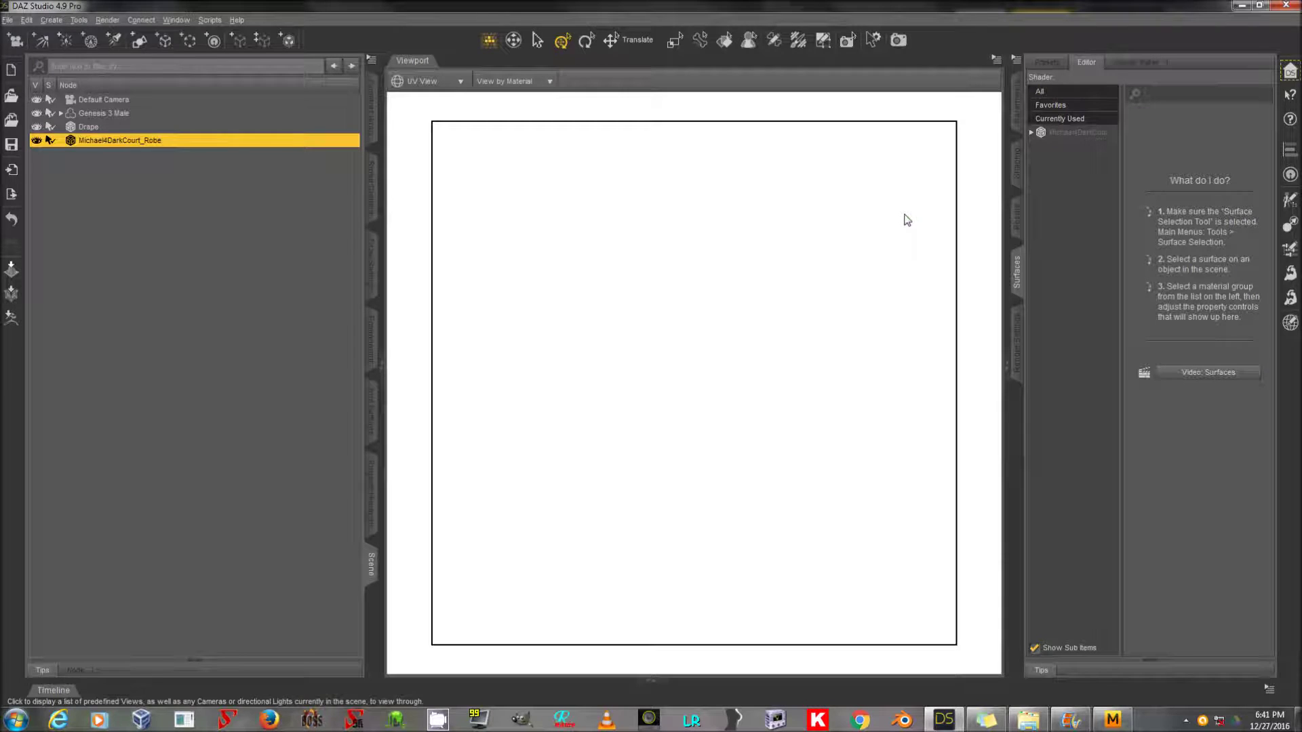
{"action": "left_click", "coordinate": [522, 81]}
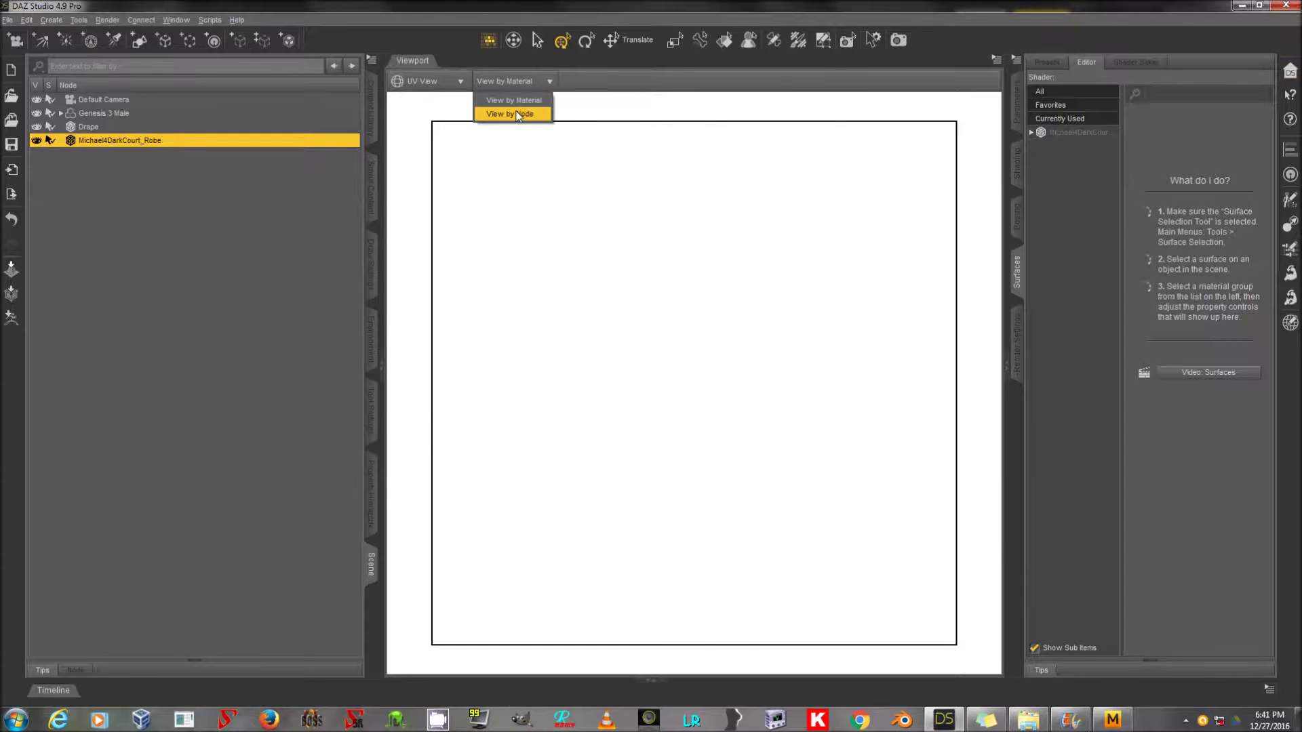
{"action": "left_click", "coordinate": [515, 115]}
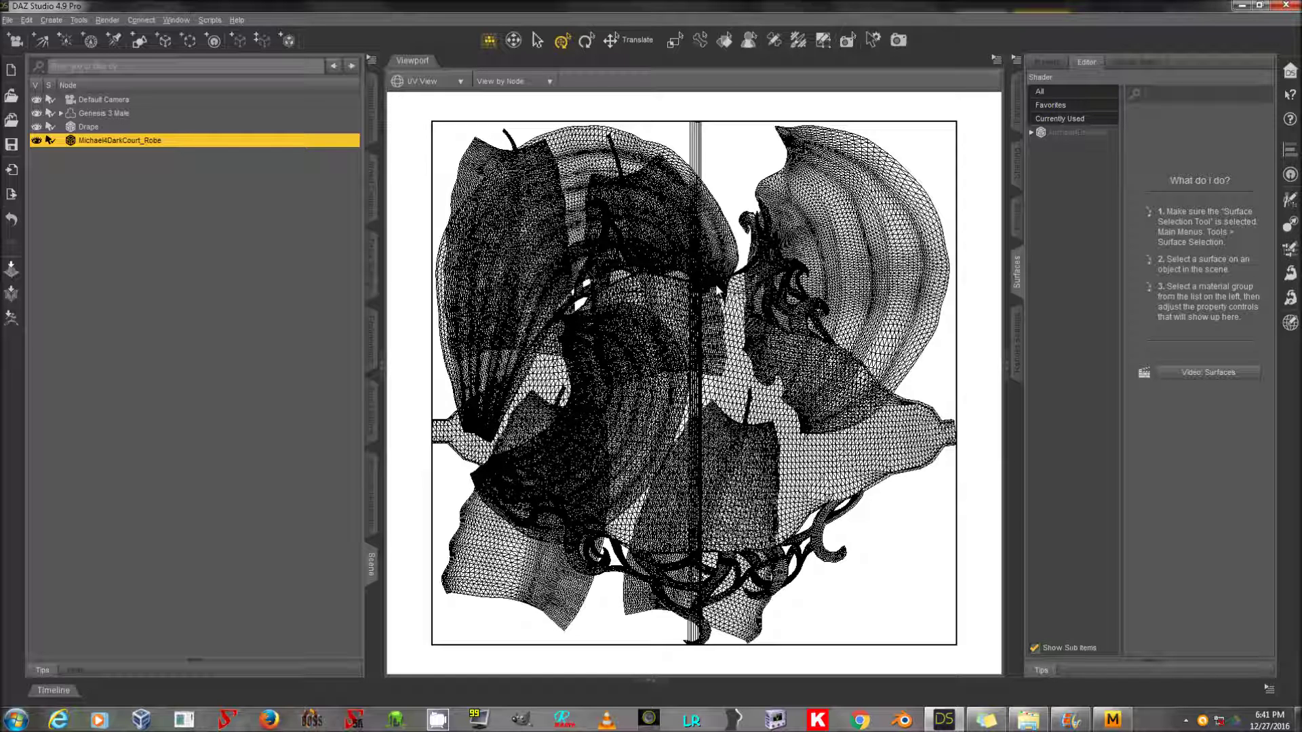
{"action": "left_click", "coordinate": [1095, 133]}
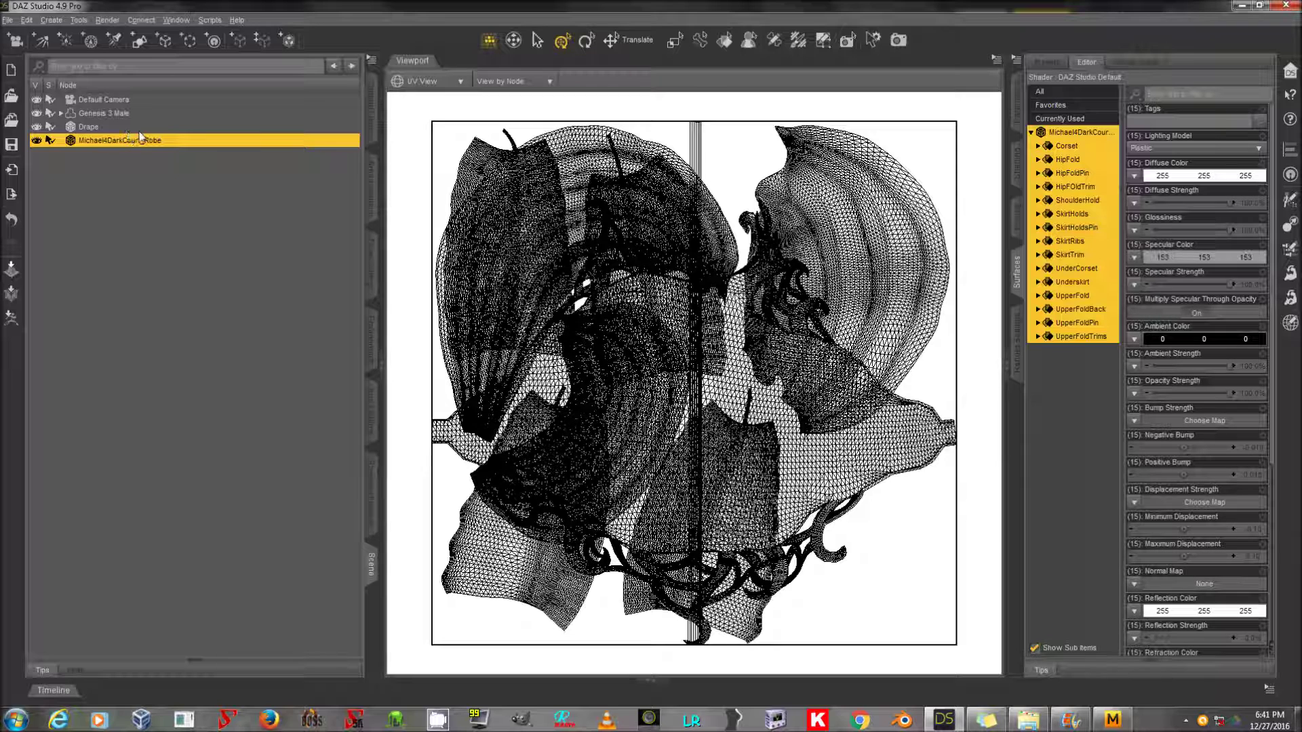
{"action": "left_click", "coordinate": [487, 85]}
{"action": "left_click", "coordinate": [452, 81]}
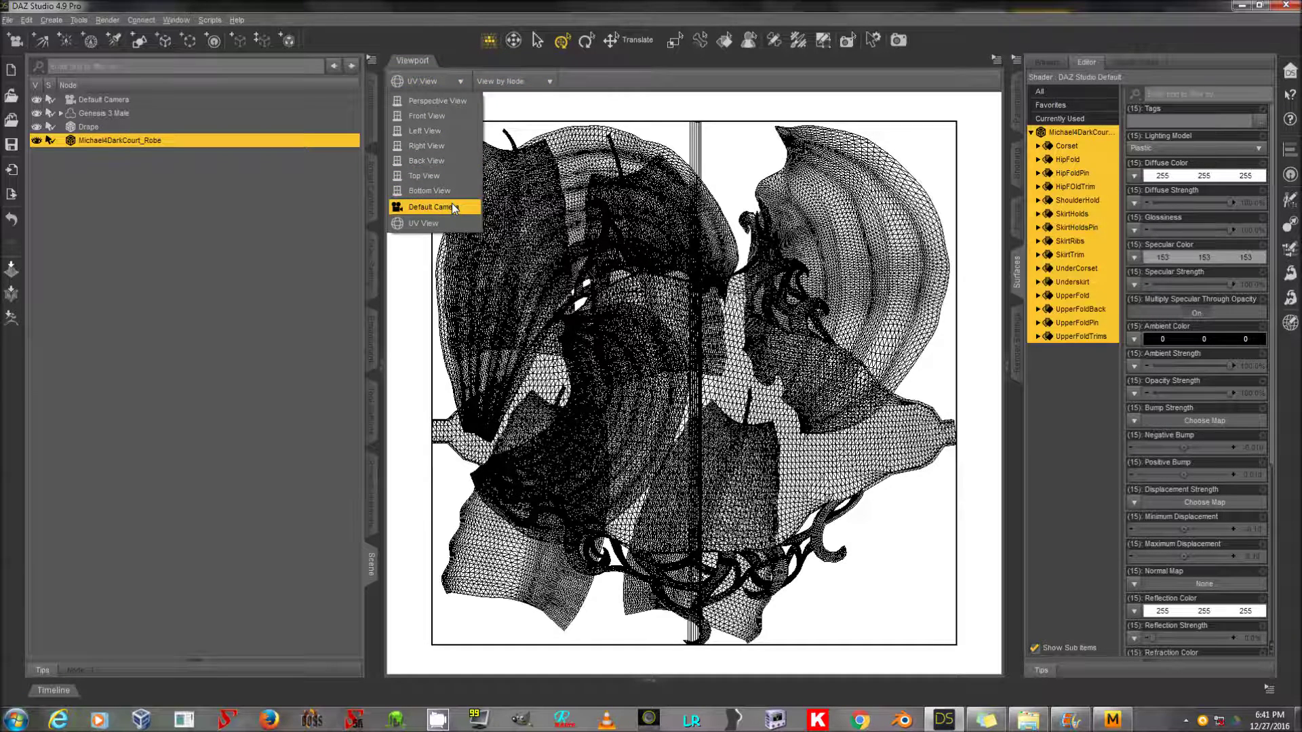
{"action": "left_click", "coordinate": [453, 206]}
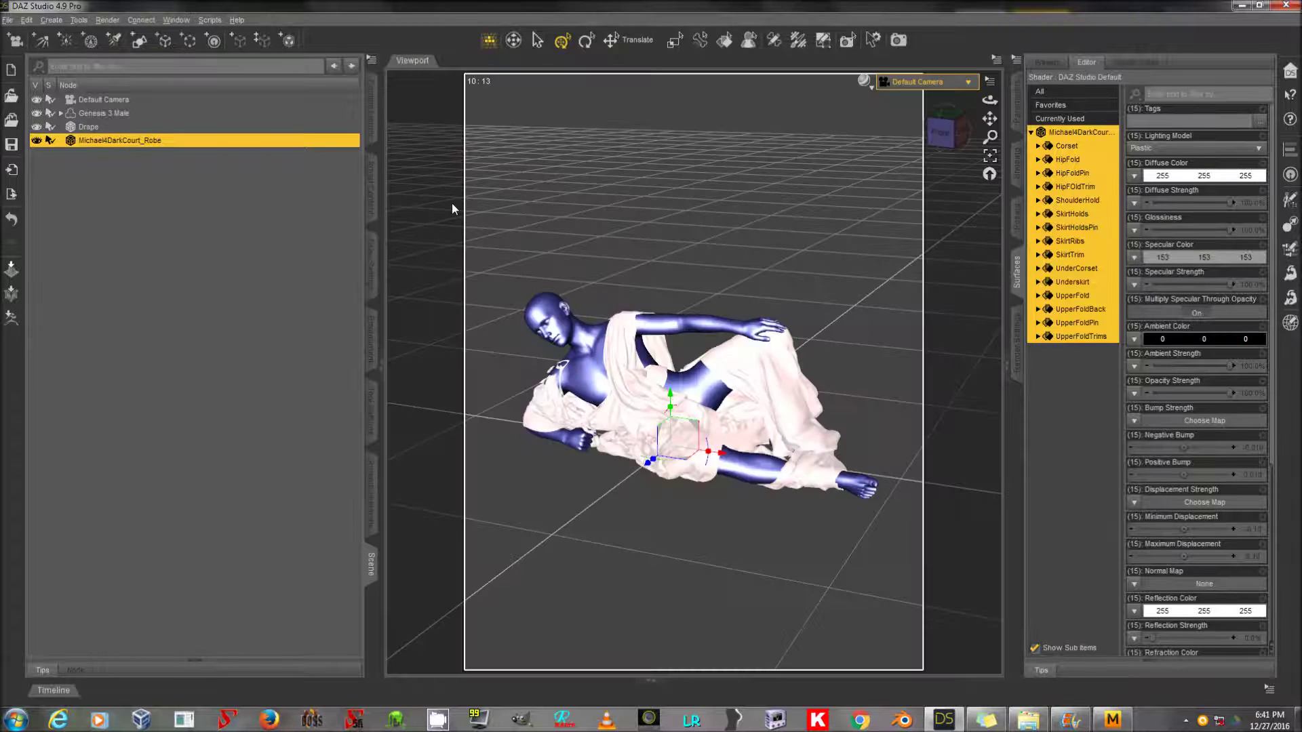
Remove the imported original robe and reimport Michael4DarkCourt_Robe.obj at Poser scale (1 unit = 8ft)
{"action": "left_click", "coordinate": [197, 152]}
{"action": "left_click", "coordinate": [8, 20]}
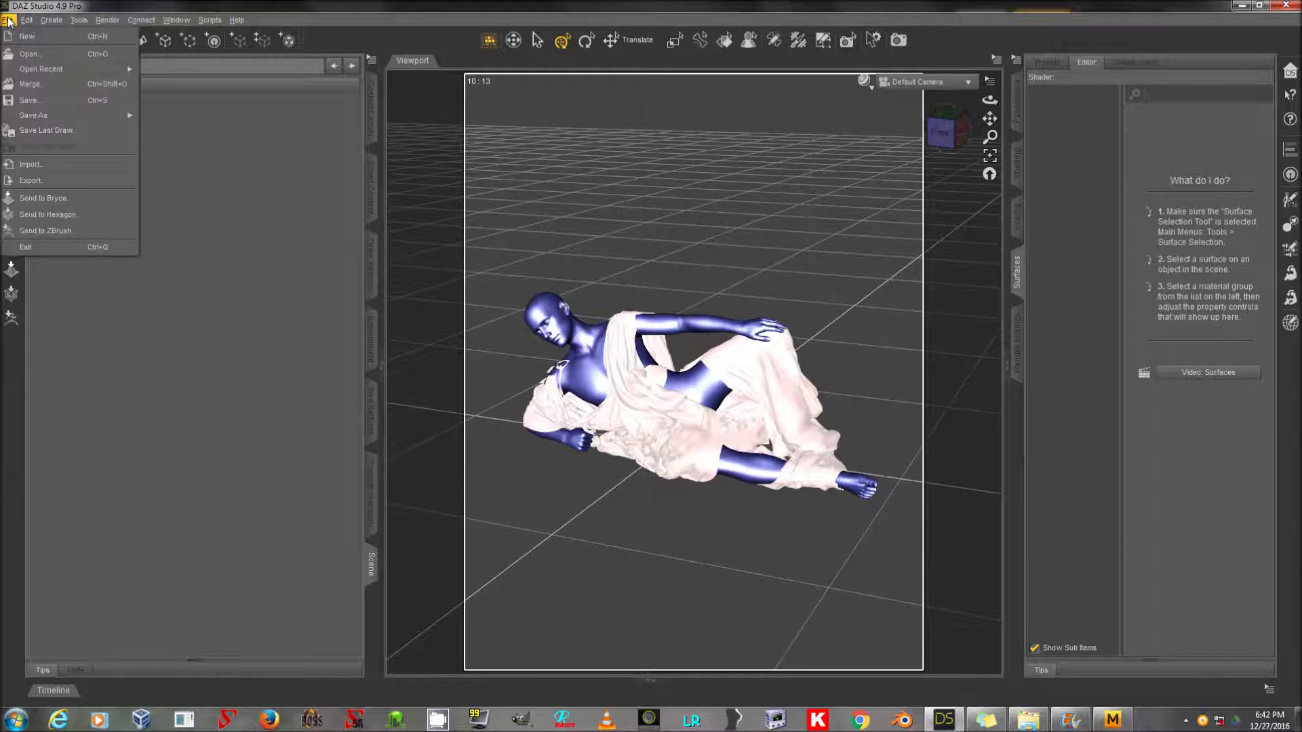
{"action": "left_click", "coordinate": [58, 163]}
{"action": "double_click", "coordinate": [256, 109]}
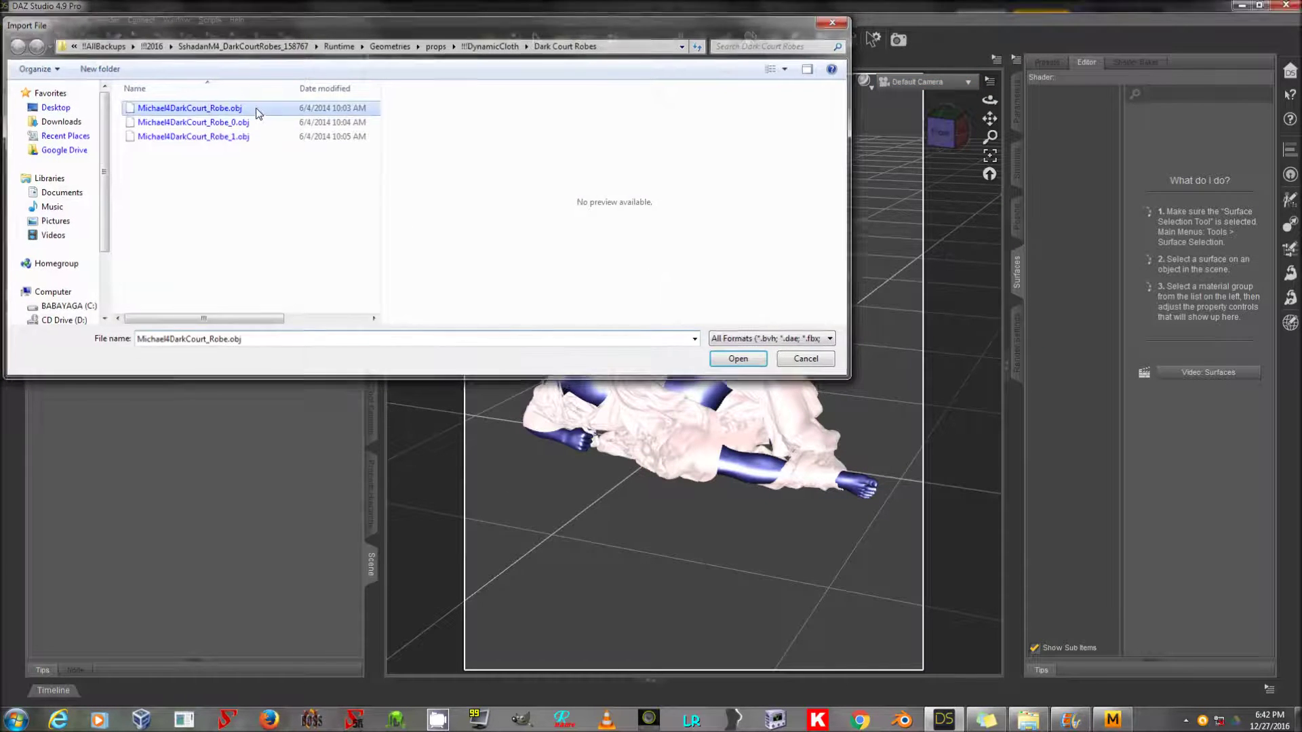
{"action": "left_click", "coordinate": [248, 229]}
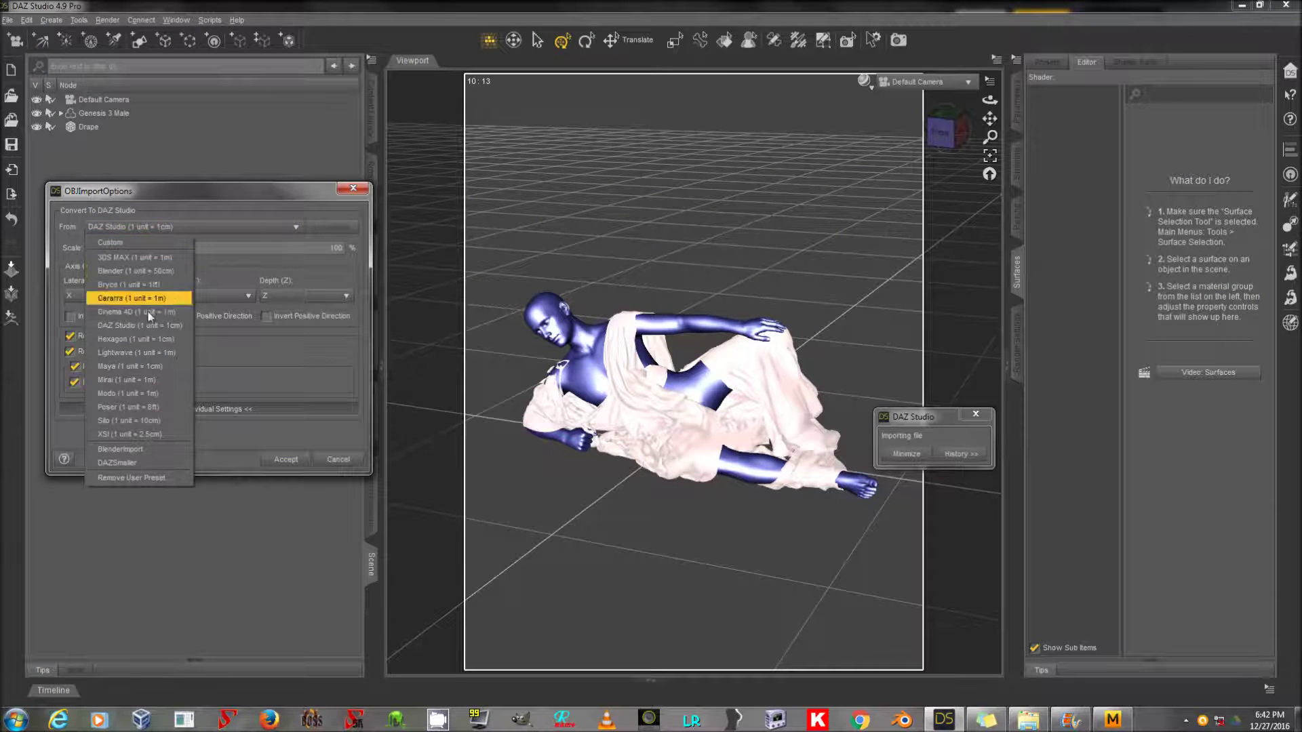
{"action": "left_click", "coordinate": [122, 406]}
{"action": "left_click", "coordinate": [270, 459]}
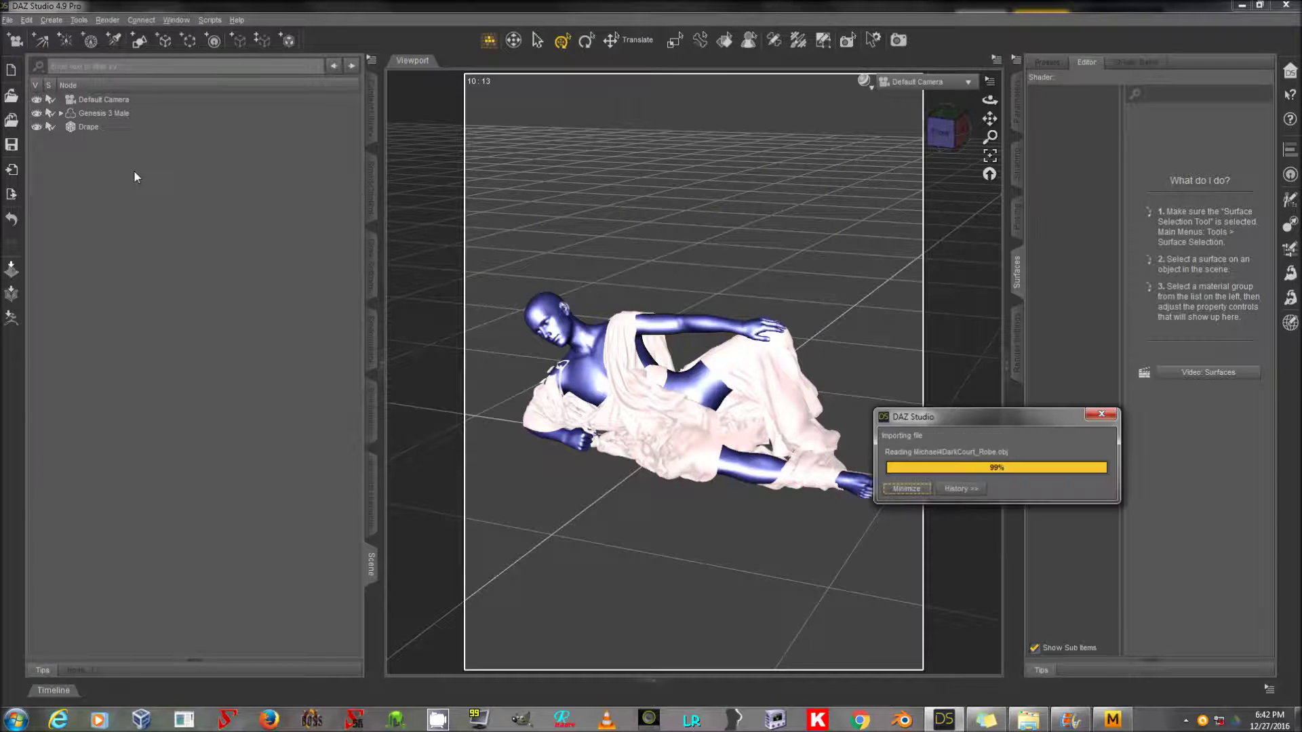
Load Drape.obj as a morph onto Michael4DarkCourt_Robe with Morph Loader Pro at DAZ Studio scale (1 unit = 1cm)
{"action": "left_click", "coordinate": [142, 141]}
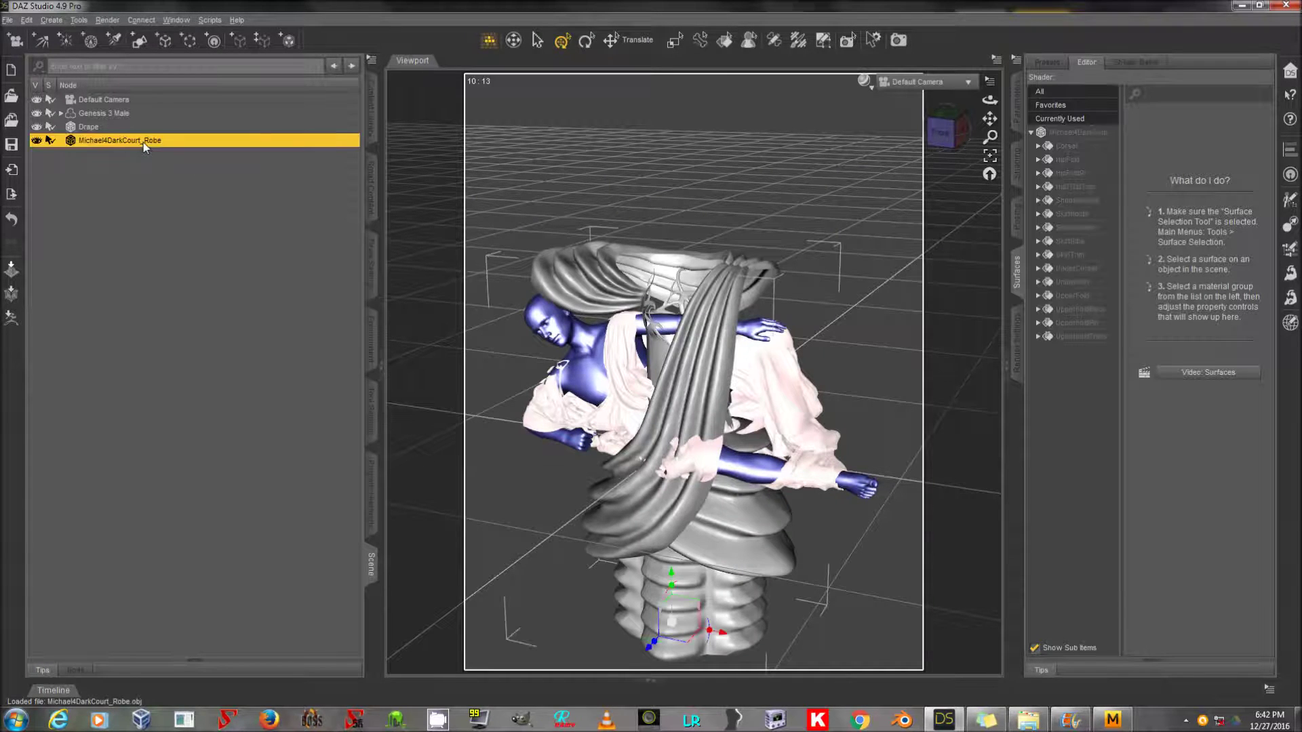
{"action": "left_click", "coordinate": [1016, 102]}
{"action": "left_click", "coordinate": [1290, 297]}
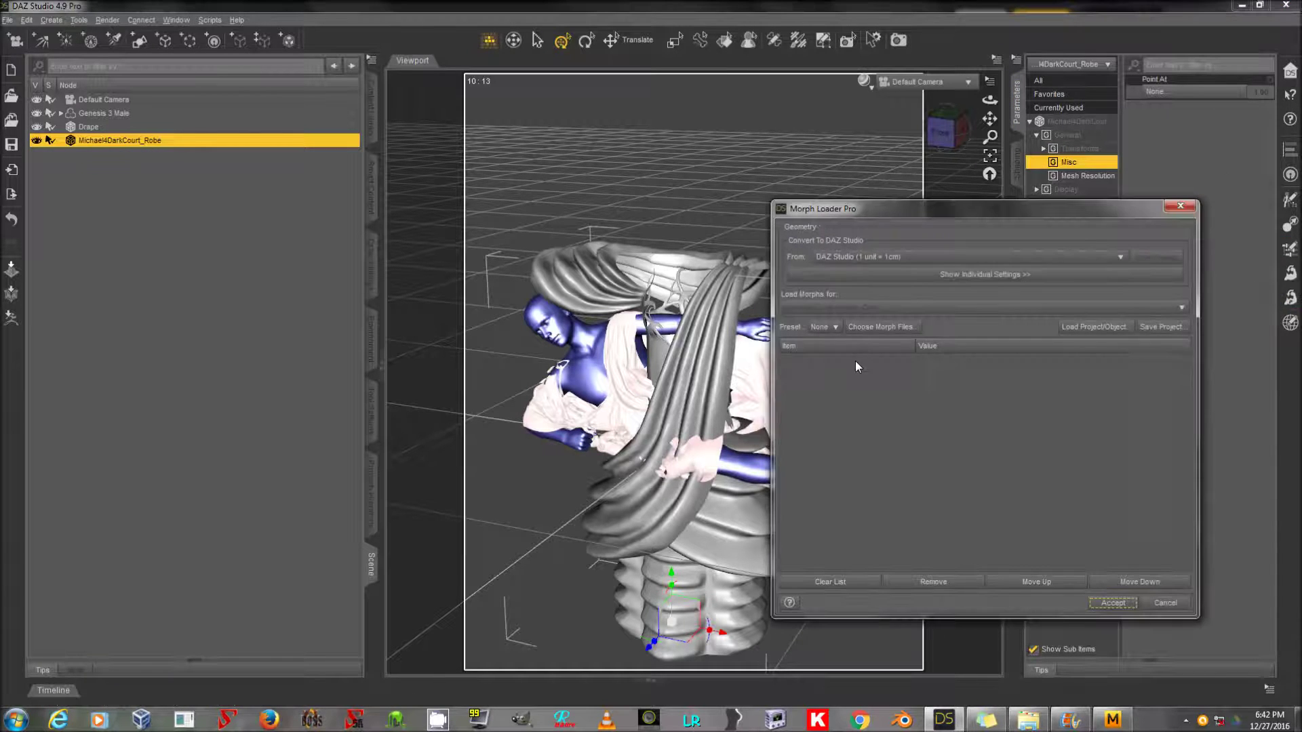
{"action": "left_click", "coordinate": [875, 330]}
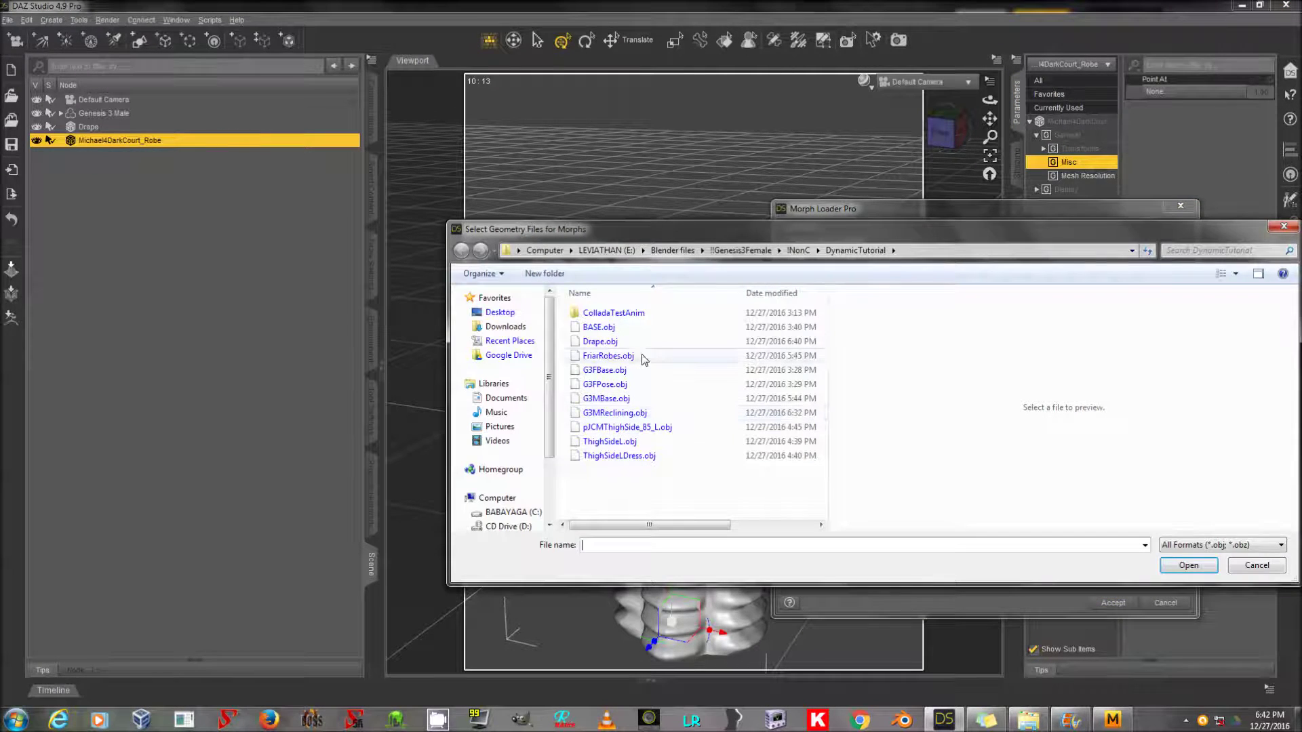
{"action": "double_click", "coordinate": [636, 342]}
{"action": "double_click", "coordinate": [1012, 359]}
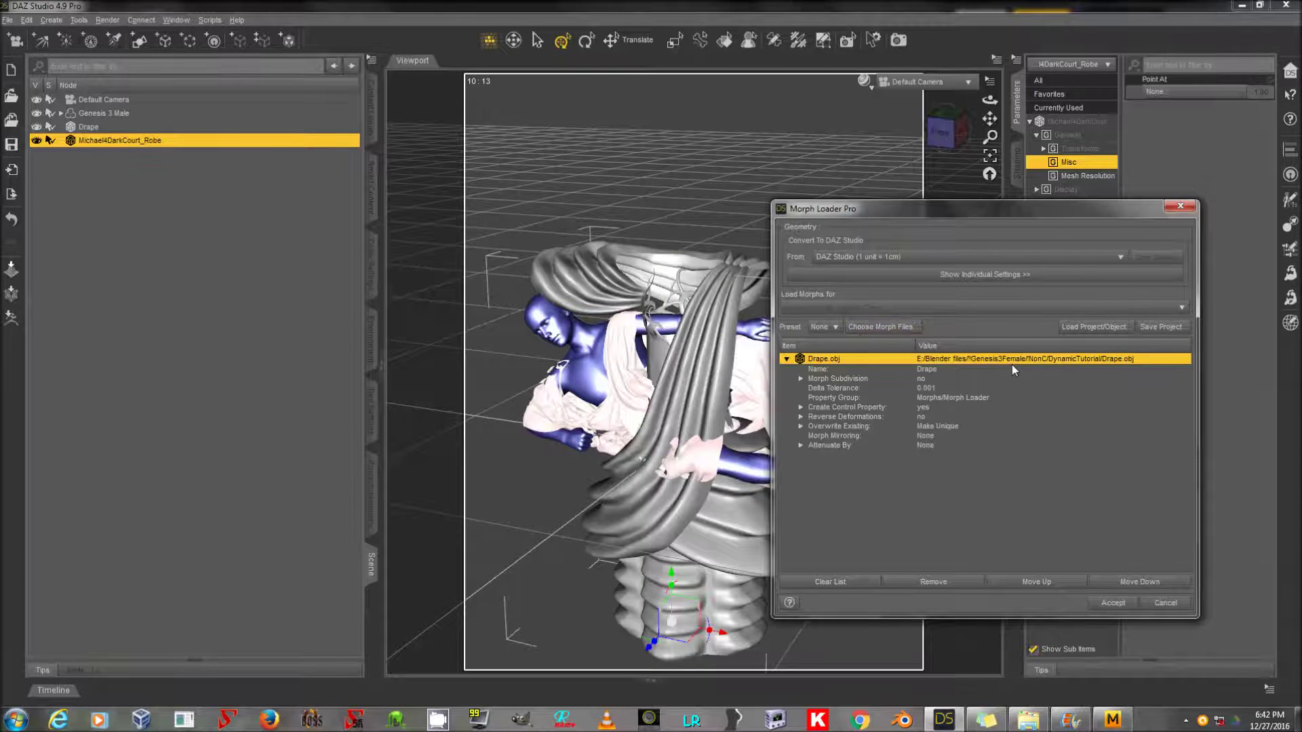
{"action": "left_click", "coordinate": [1112, 603]}
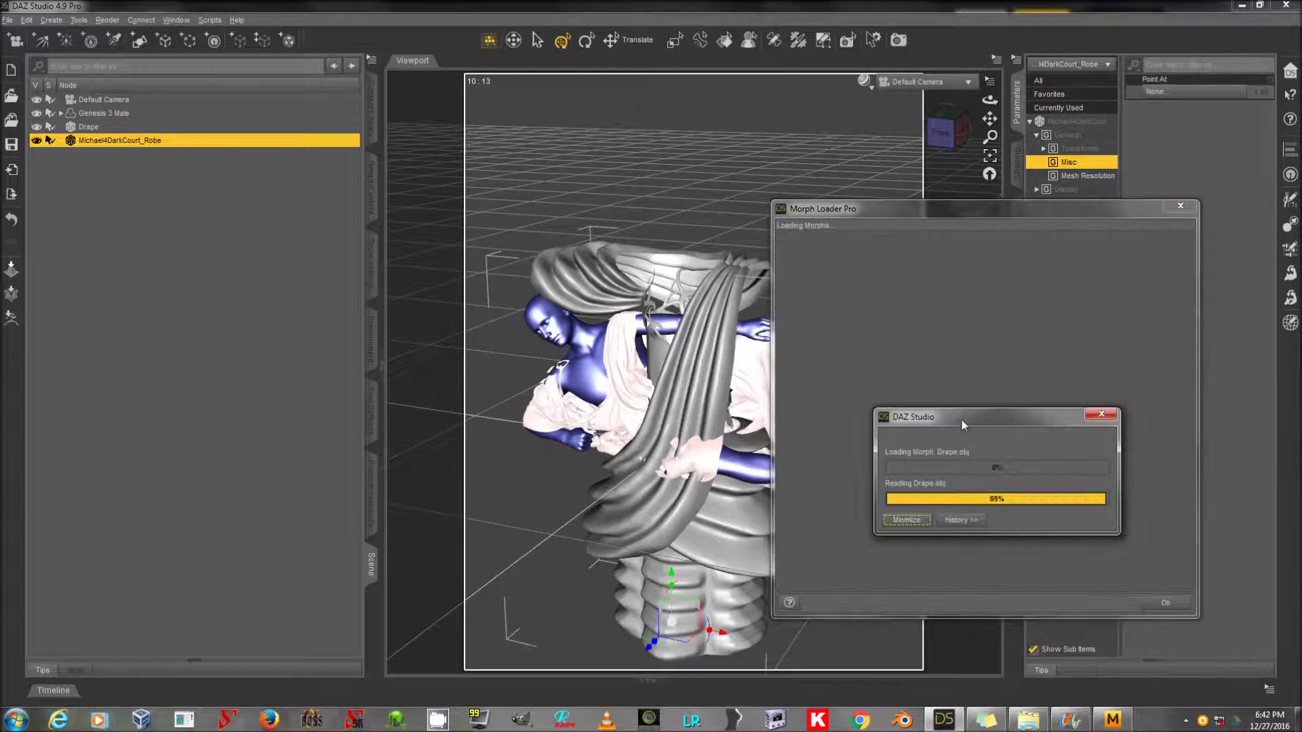
{"action": "left_click", "coordinate": [1167, 602]}
Set the robe's Drape morph to 100% and delete the separate Drape object from the scene
{"action": "left_click", "coordinate": [1066, 203]}
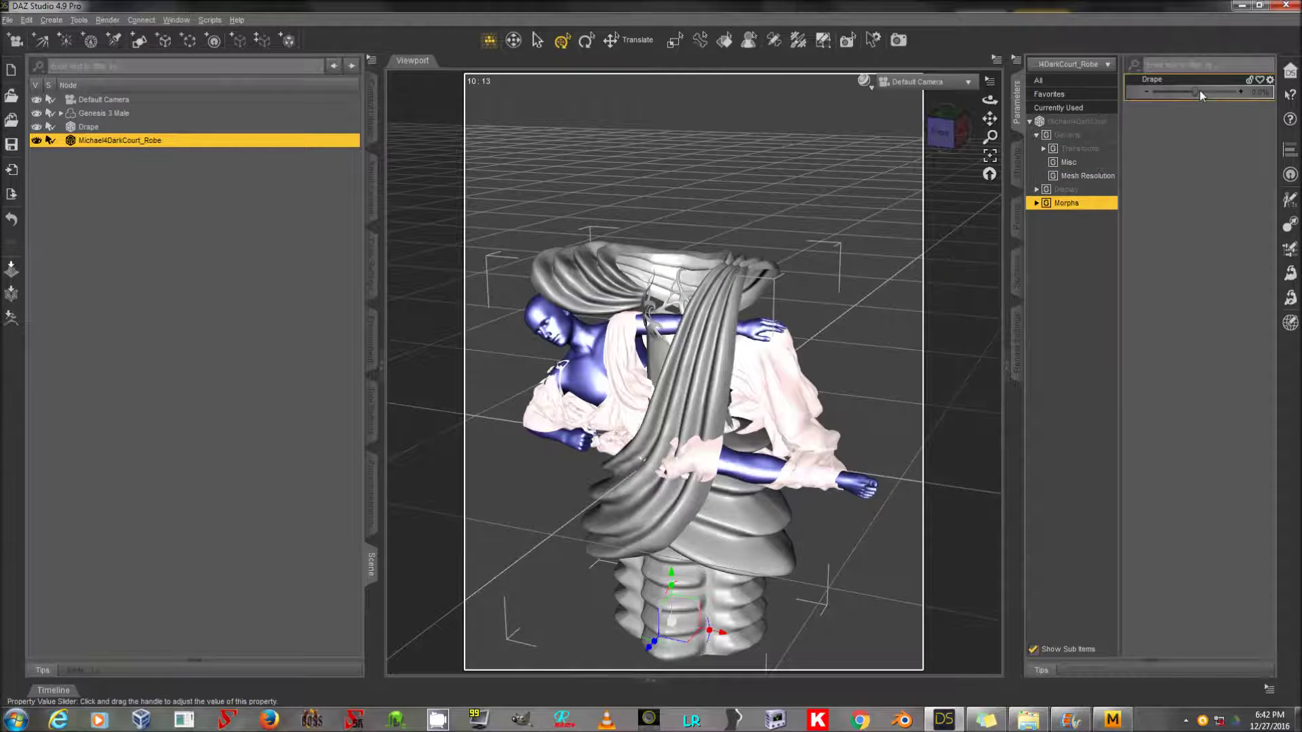
{"action": "left_click_drag", "start_coordinate": [1196, 91], "coordinate": [1238, 90]}
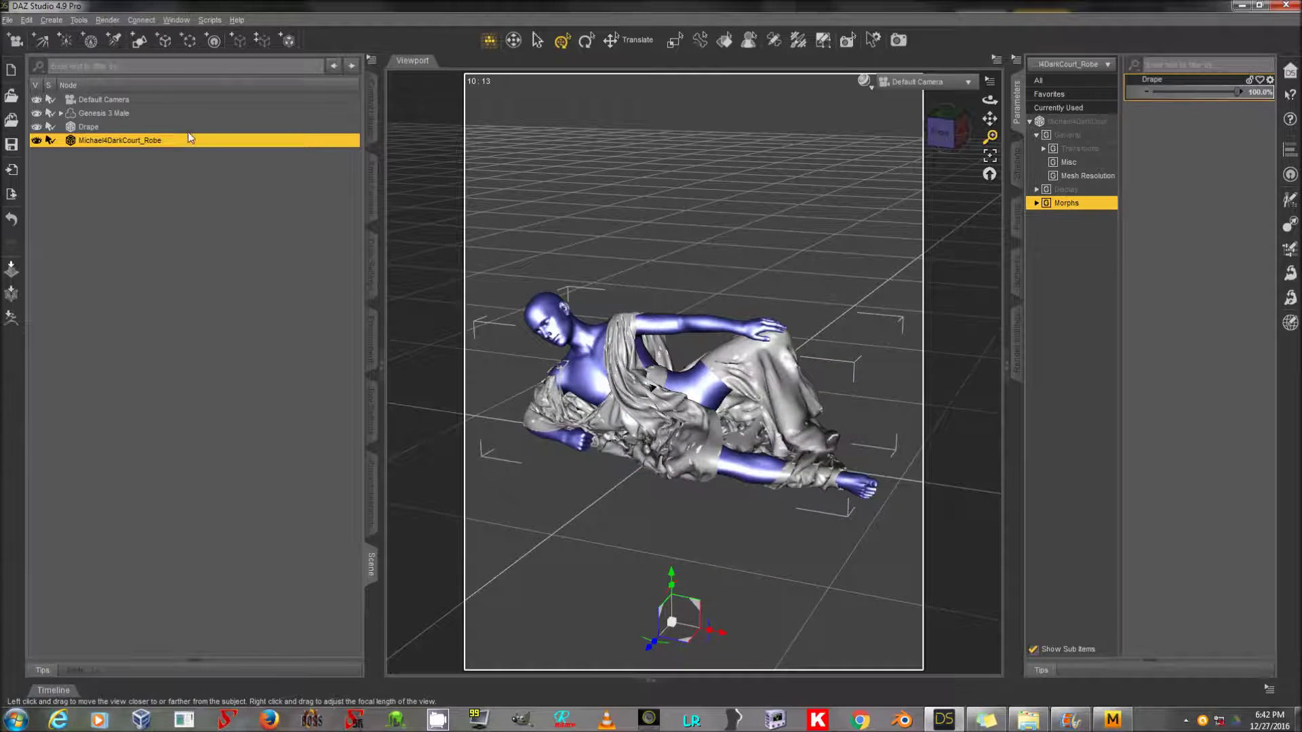
{"action": "left_click", "coordinate": [88, 127]}
{"action": "key", "text": "Delete"}
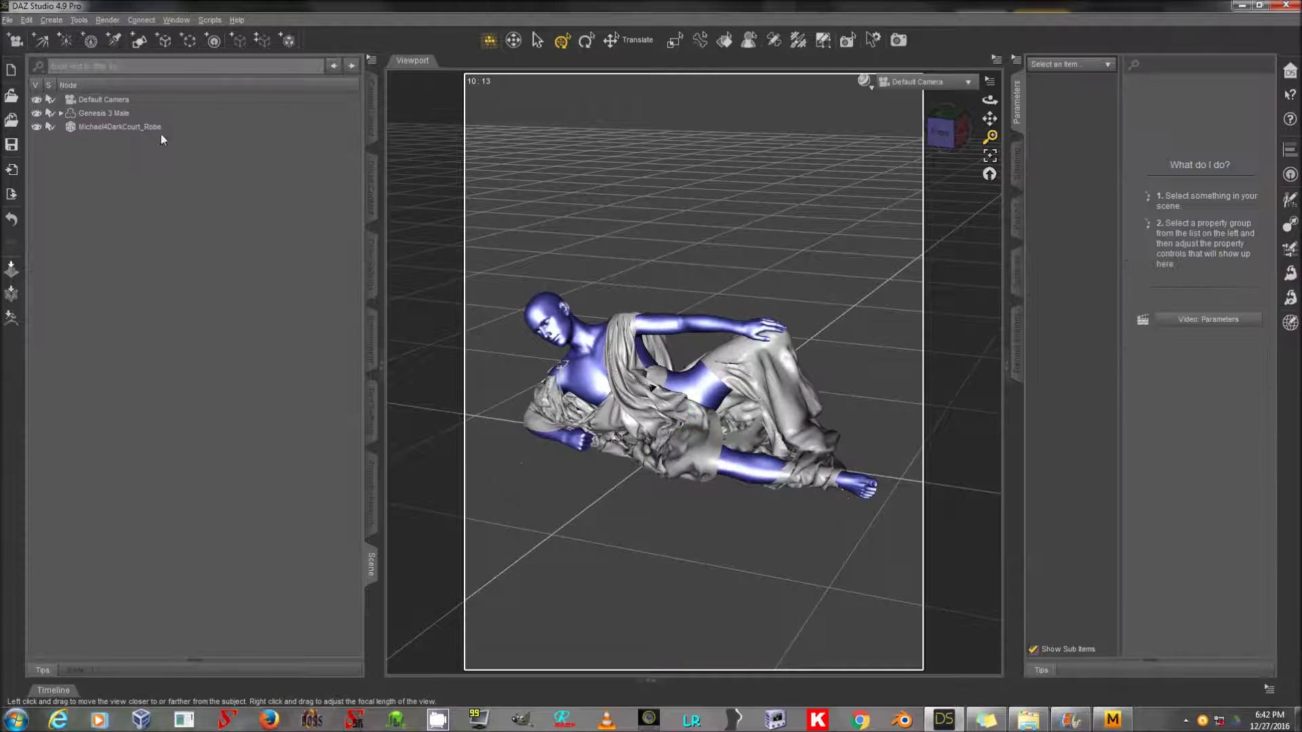
Convert all surfaces of Michael4DarkCourt_Robe to the Iray Uber shader
{"action": "left_click", "coordinate": [163, 127]}
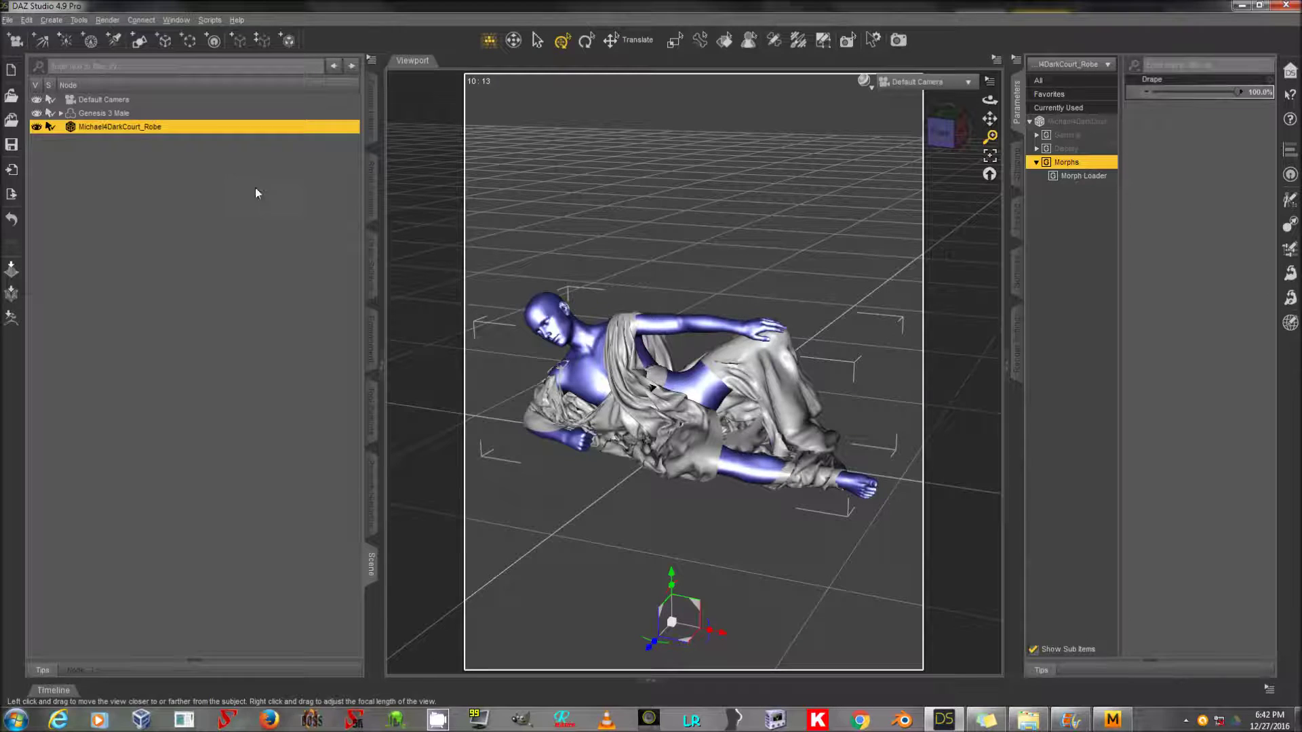
{"action": "left_click", "coordinate": [1016, 271]}
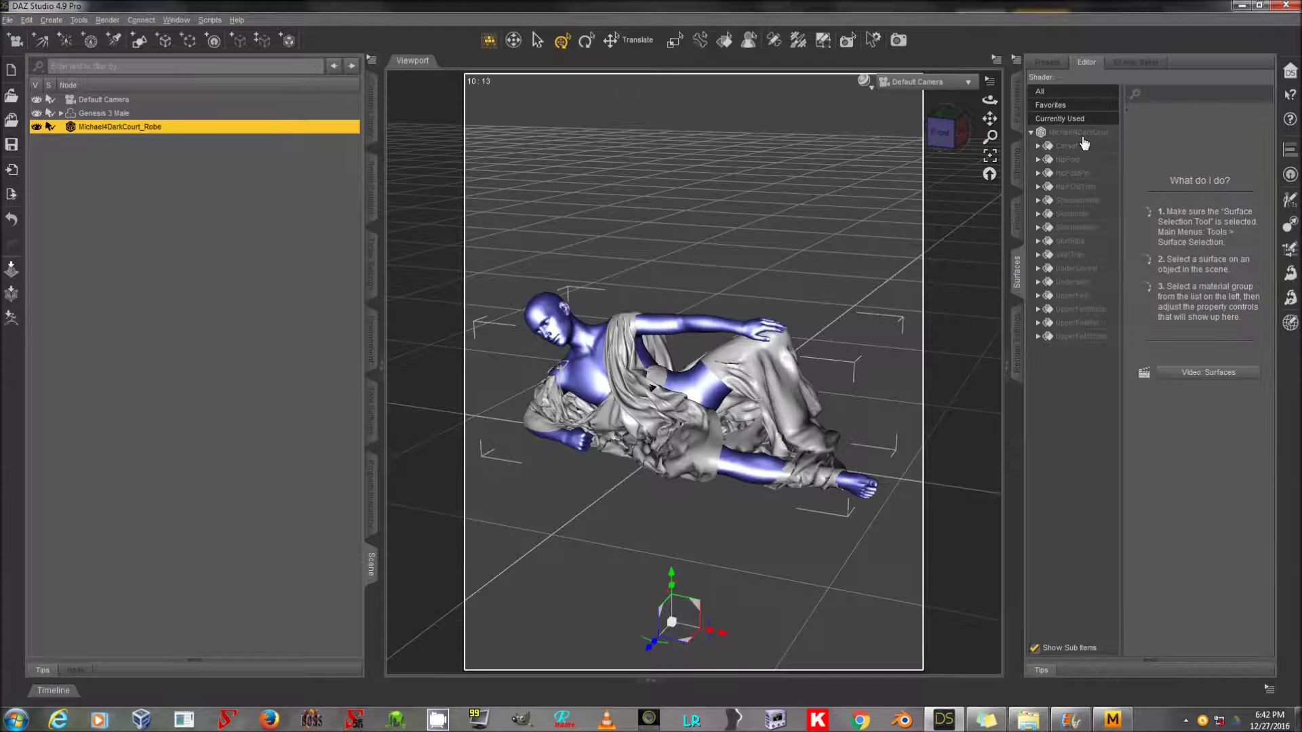
{"action": "left_click", "coordinate": [1082, 133]}
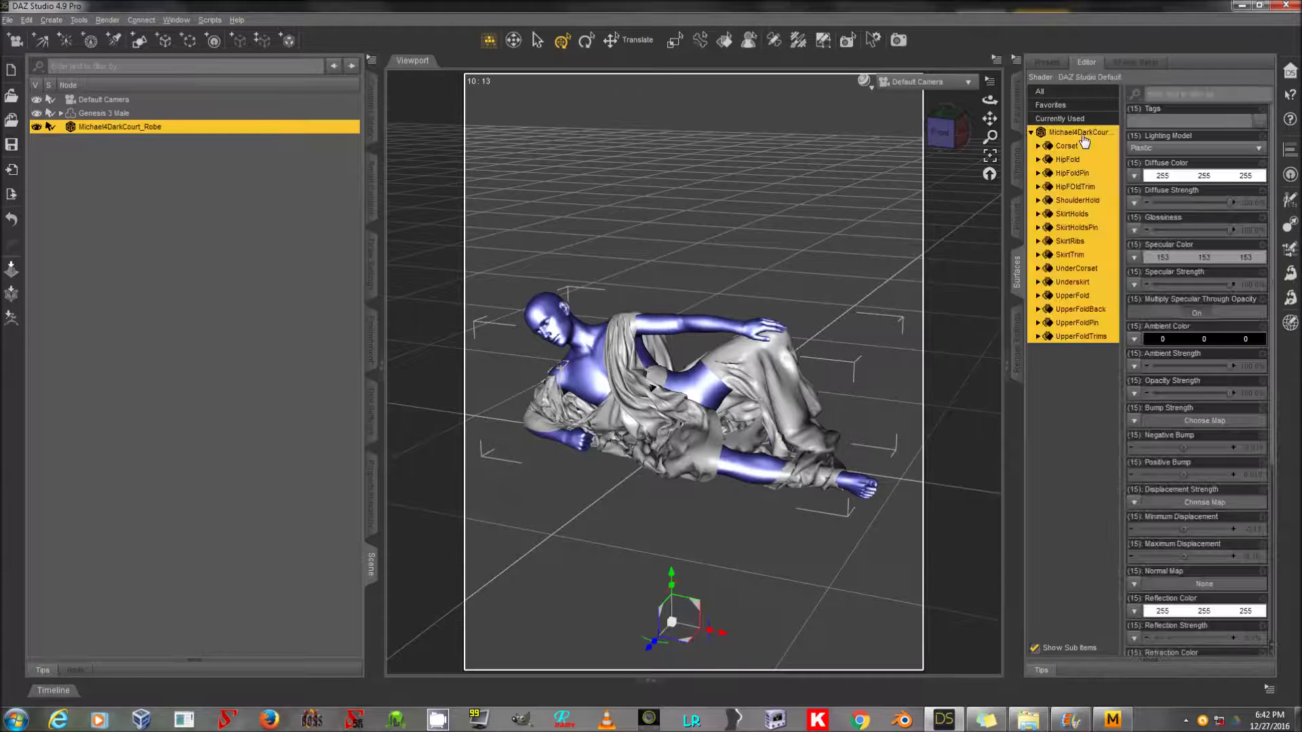
{"action": "left_click", "coordinate": [216, 19]}
{"action": "left_click", "coordinate": [234, 71]}
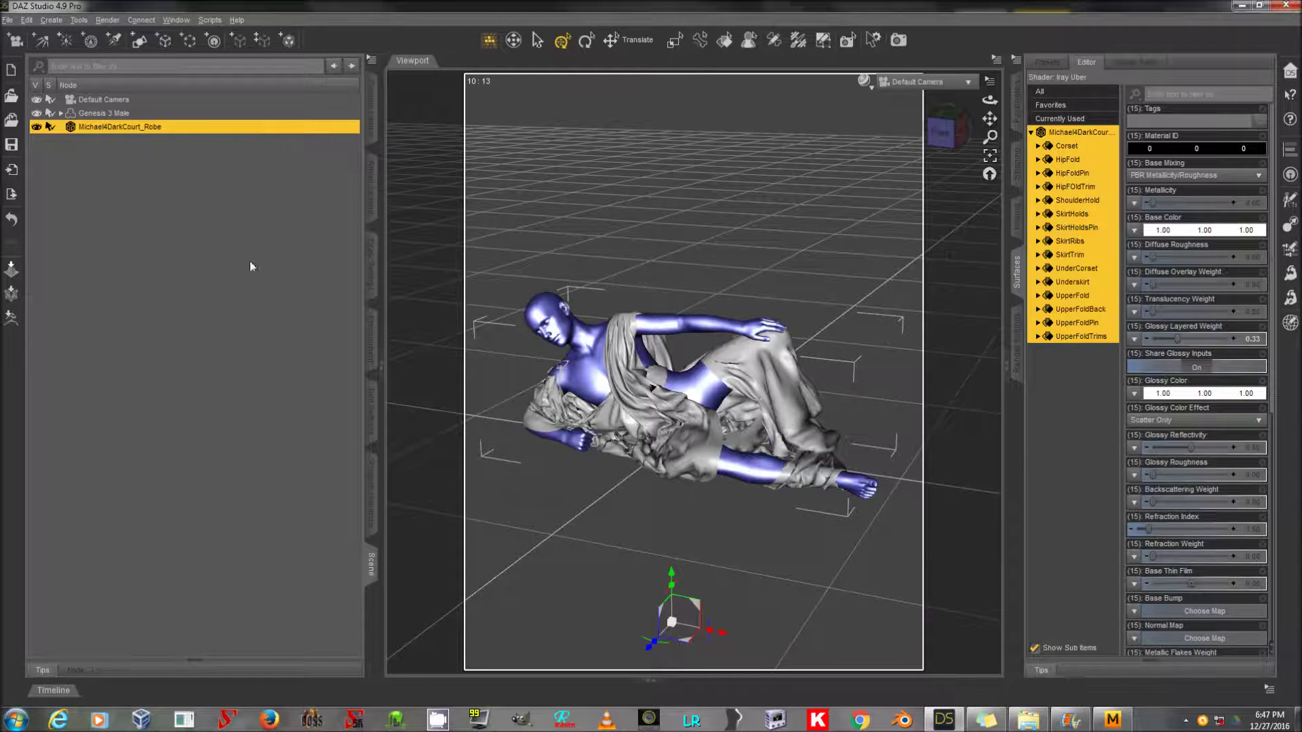
Choose Drape.obj as a morph file for the robe in Morph Loader Pro and set Overwrite Existing to Deltas Only
{"action": "double_click", "coordinate": [202, 128]}
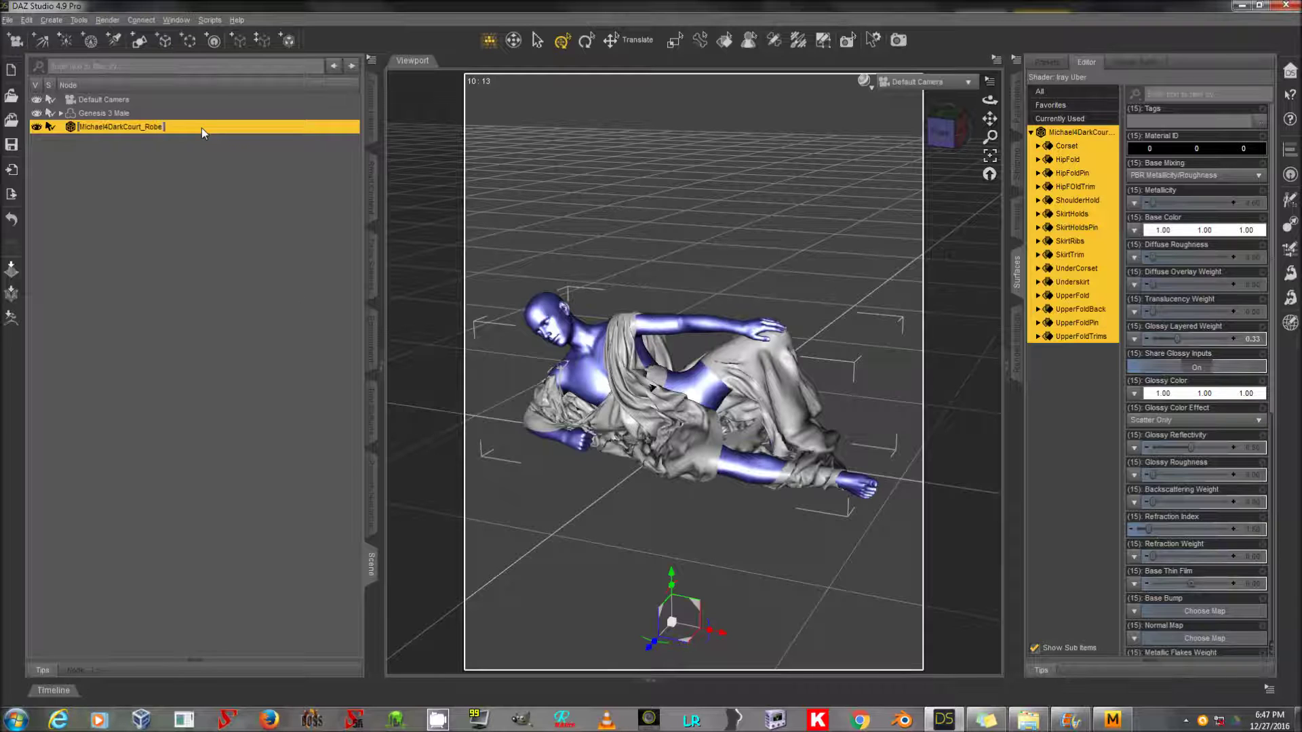
{"action": "left_click", "coordinate": [1290, 298]}
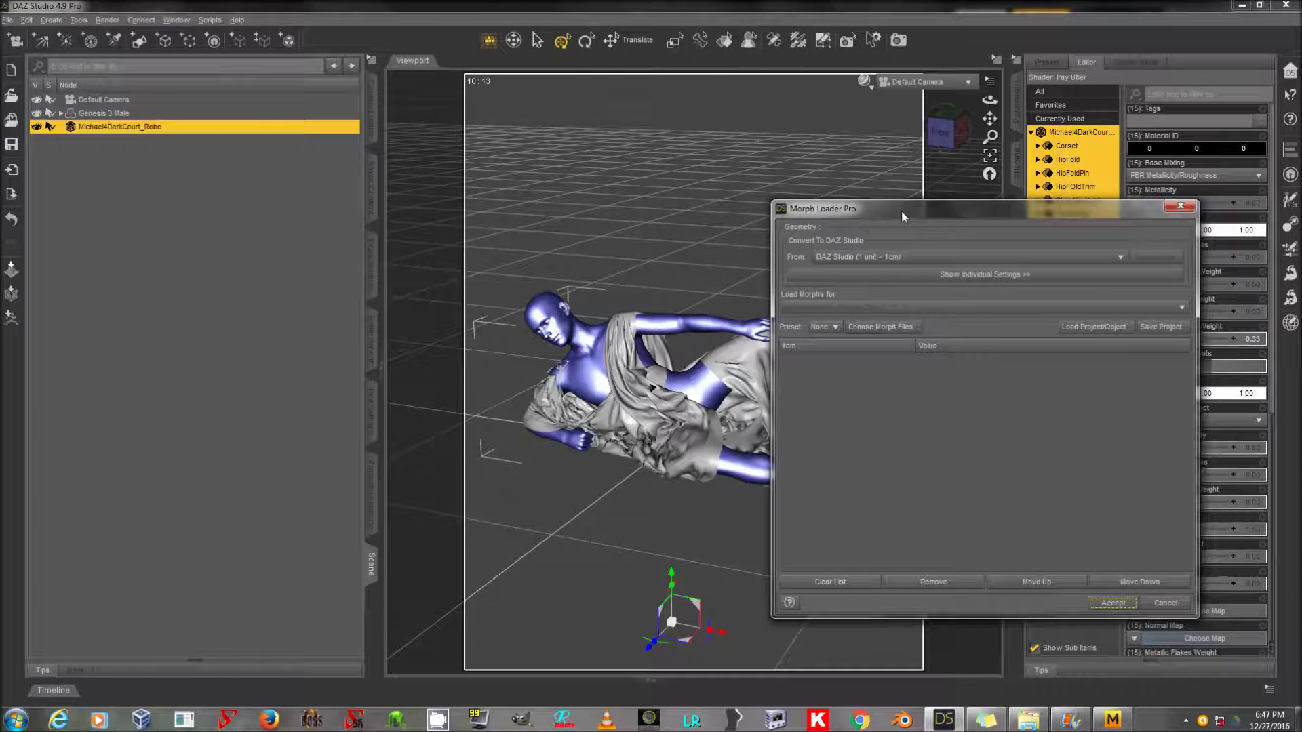
{"action": "left_click_drag", "start_coordinate": [902, 216], "coordinate": [821, 218]}
{"action": "left_click", "coordinate": [807, 336]}
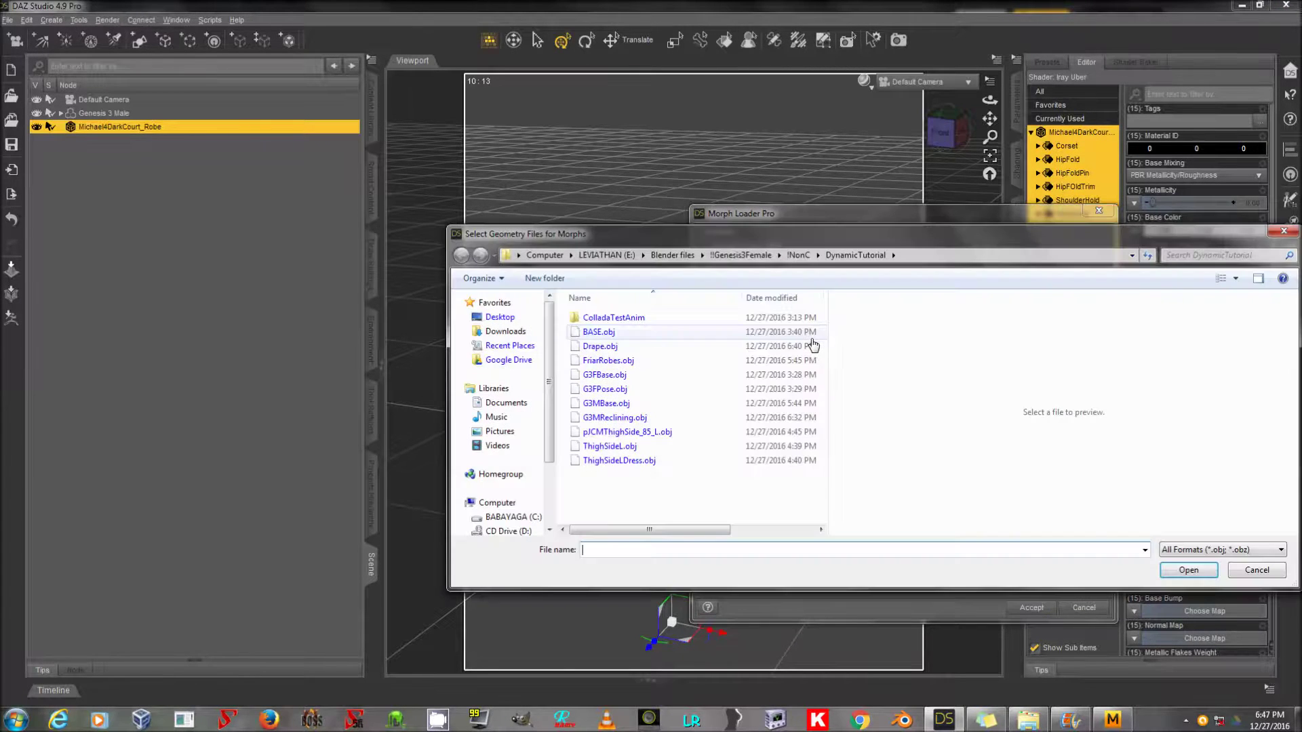
{"action": "double_click", "coordinate": [655, 347]}
{"action": "double_click", "coordinate": [881, 364]}
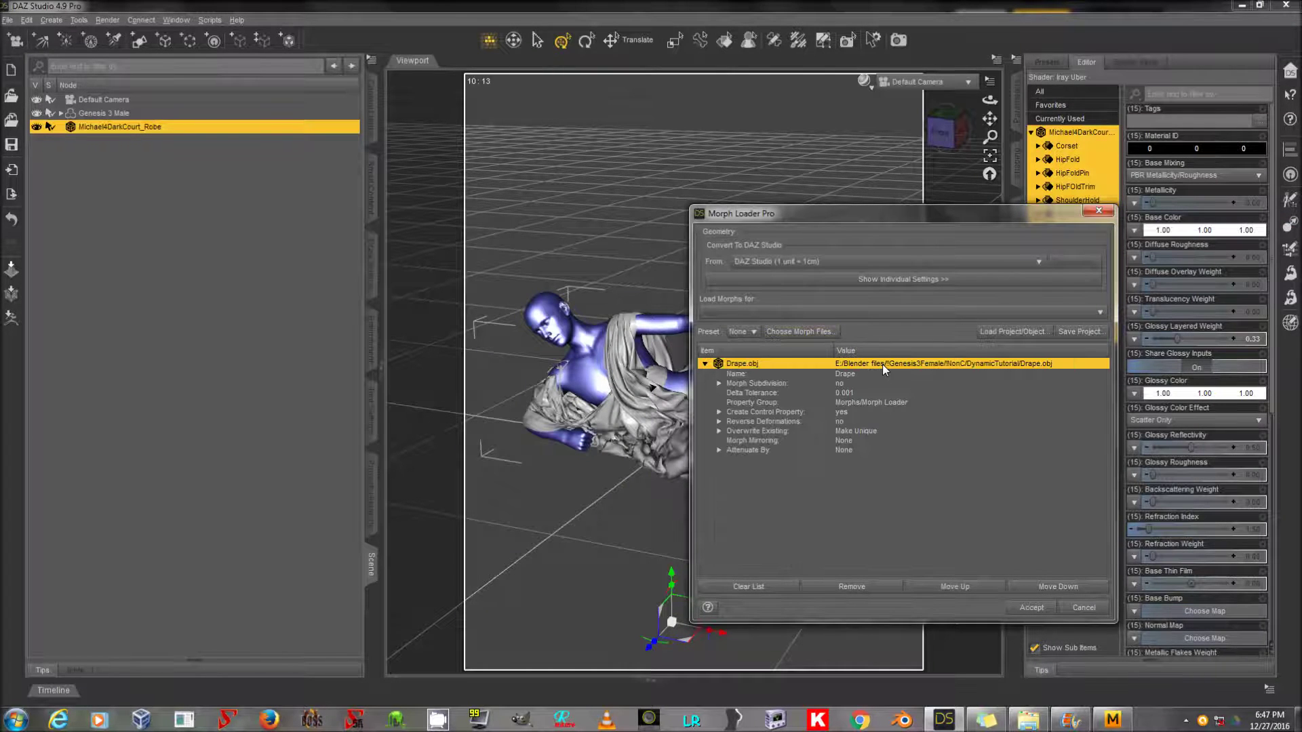
{"action": "left_click", "coordinate": [877, 431]}
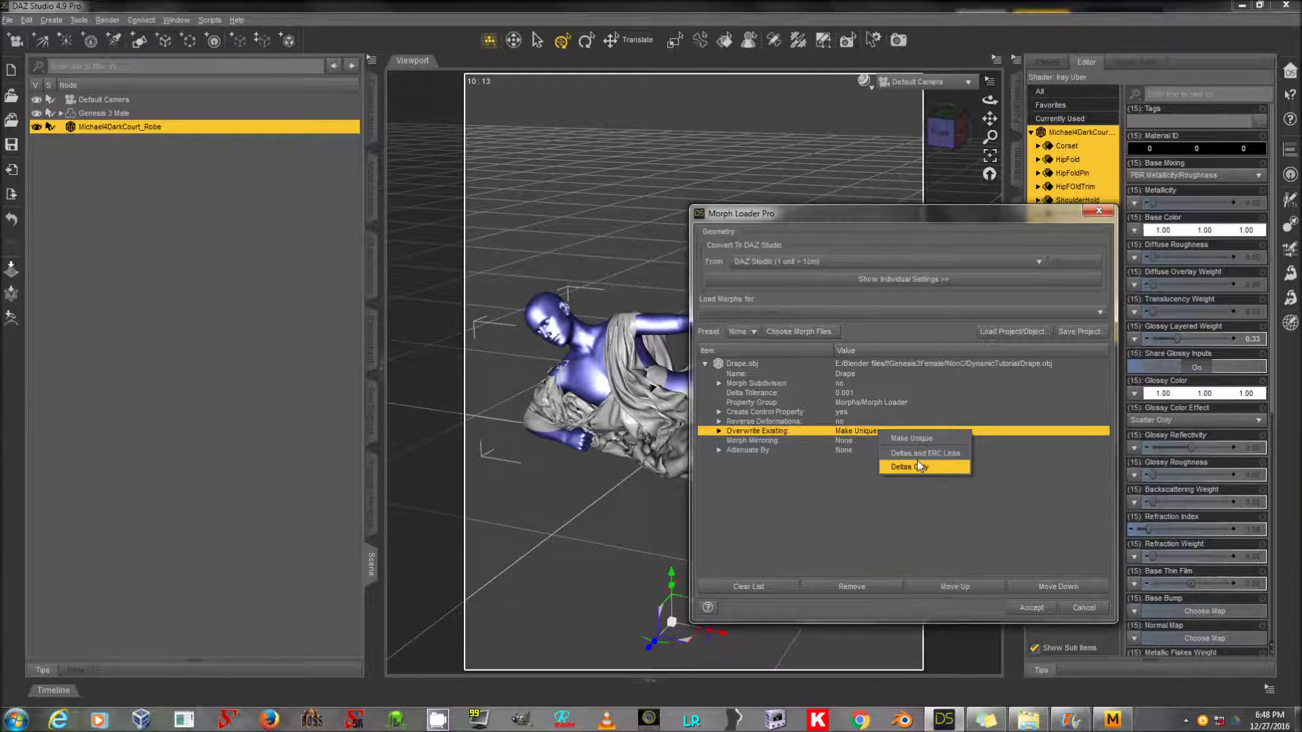
{"action": "left_click", "coordinate": [908, 467]}
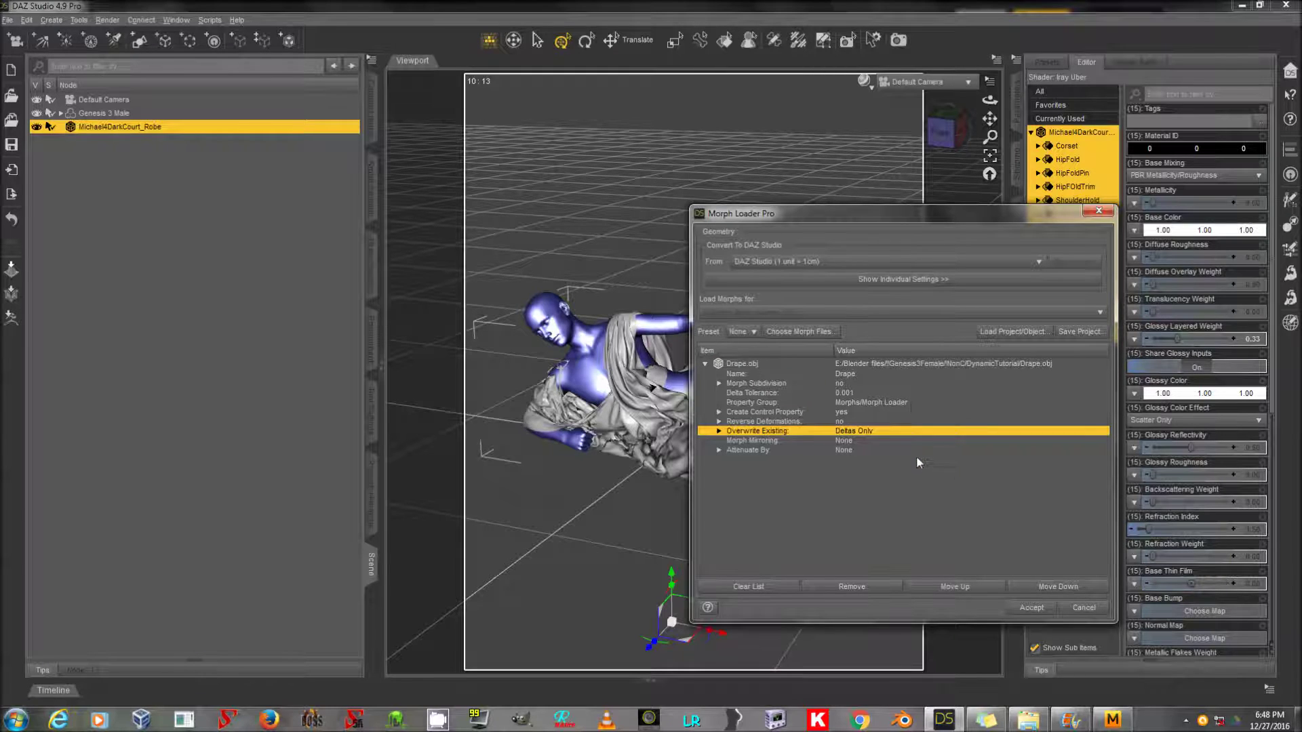
Assign the Drape morph to a new property group named Actor/Movement and load it onto the robe
{"action": "left_click", "coordinate": [911, 403]}
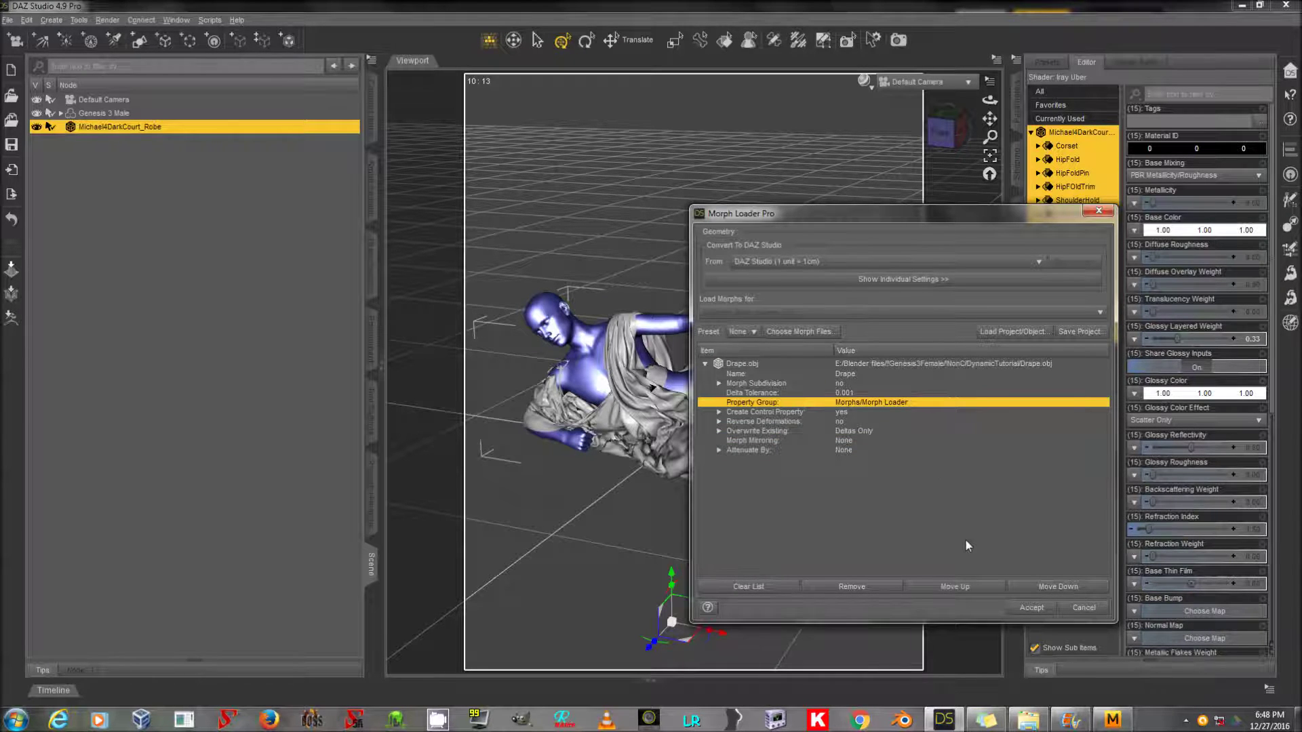
{"action": "left_click", "coordinate": [898, 403]}
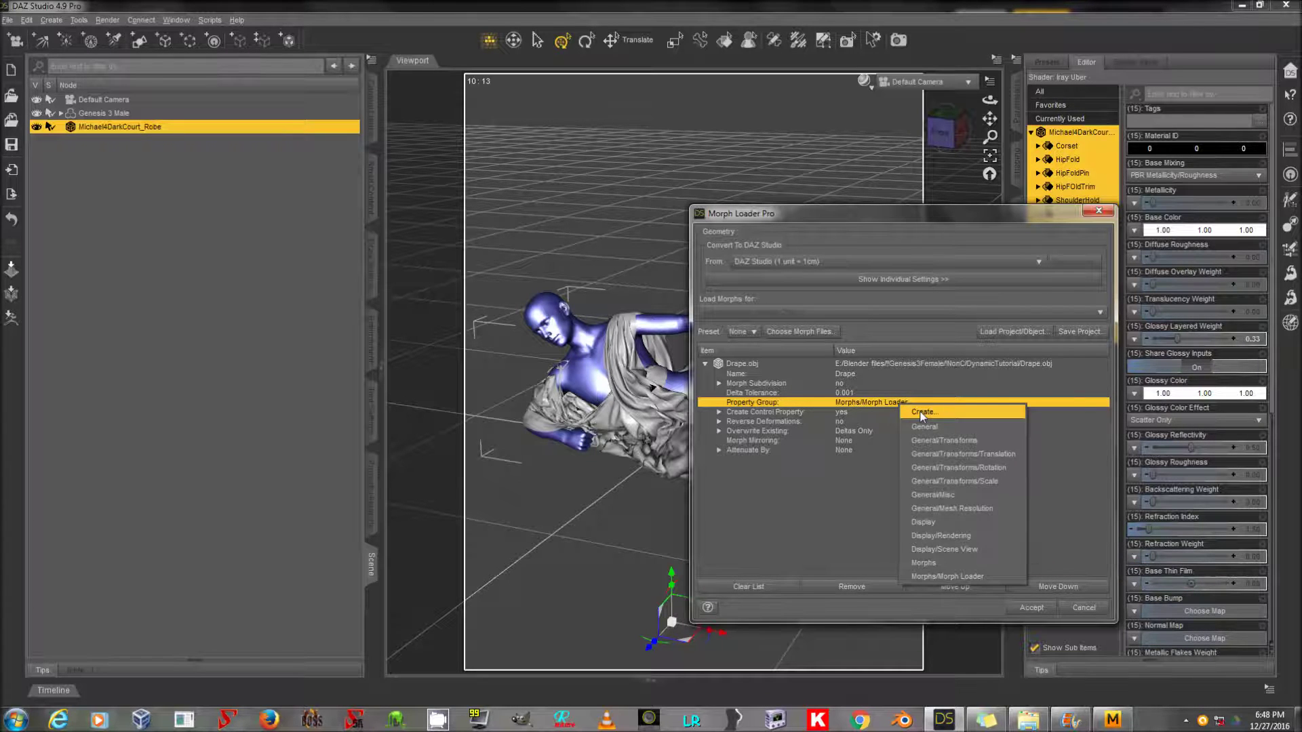
{"action": "left_click", "coordinate": [922, 412]}
{"action": "type", "text": "N"}
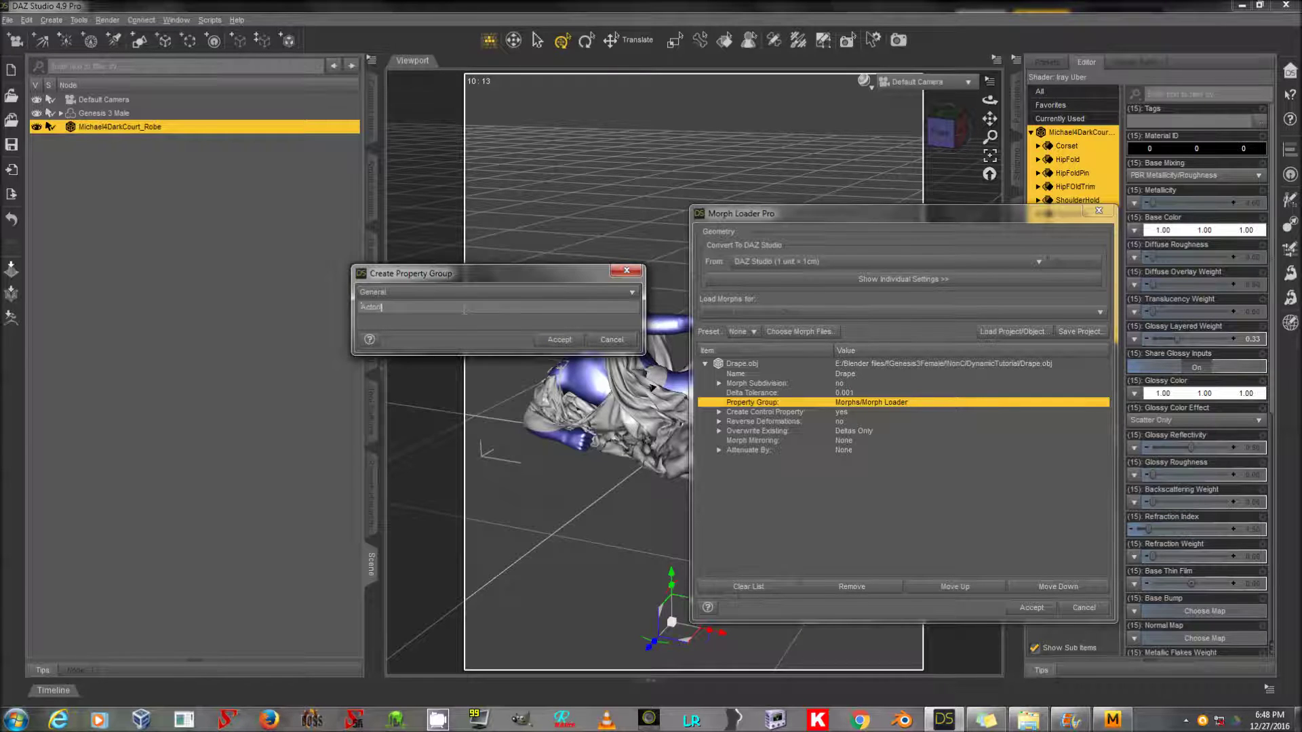
{"action": "type", "text": "ment"}
{"action": "key", "text": "Return"}
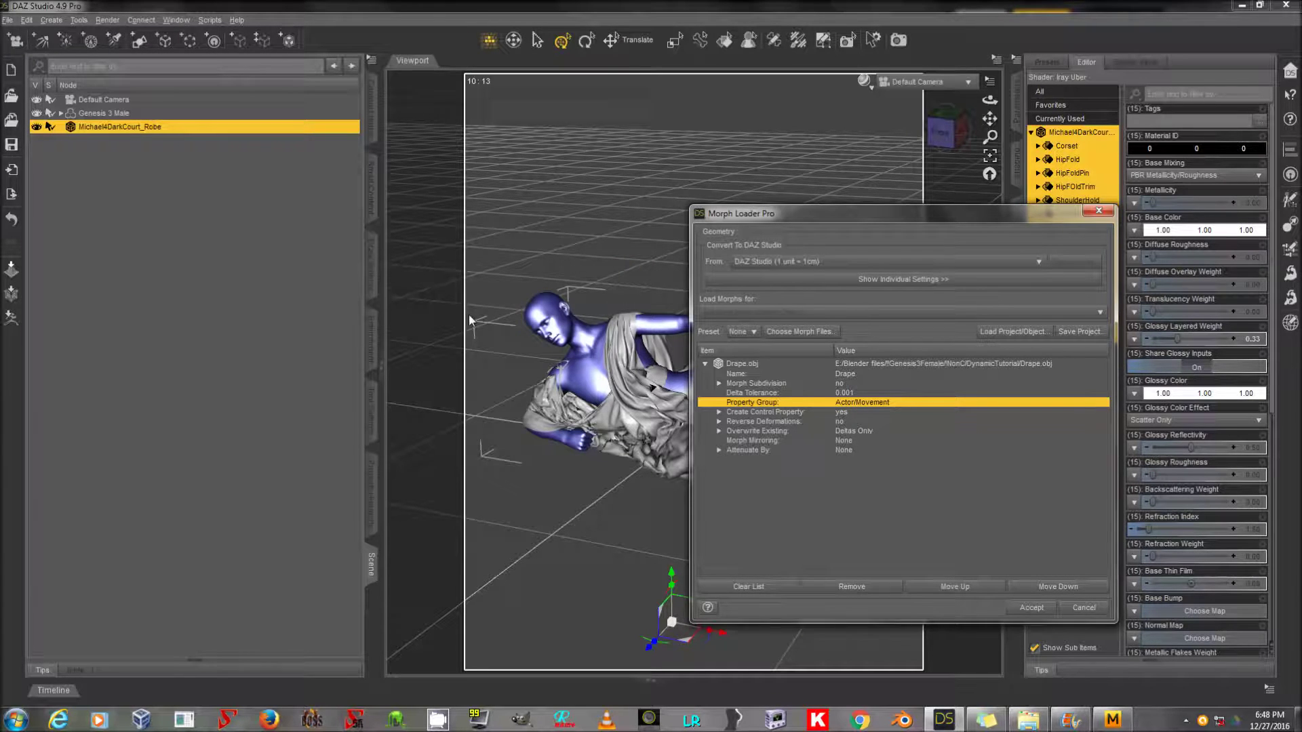
{"action": "left_click", "coordinate": [1030, 608]}
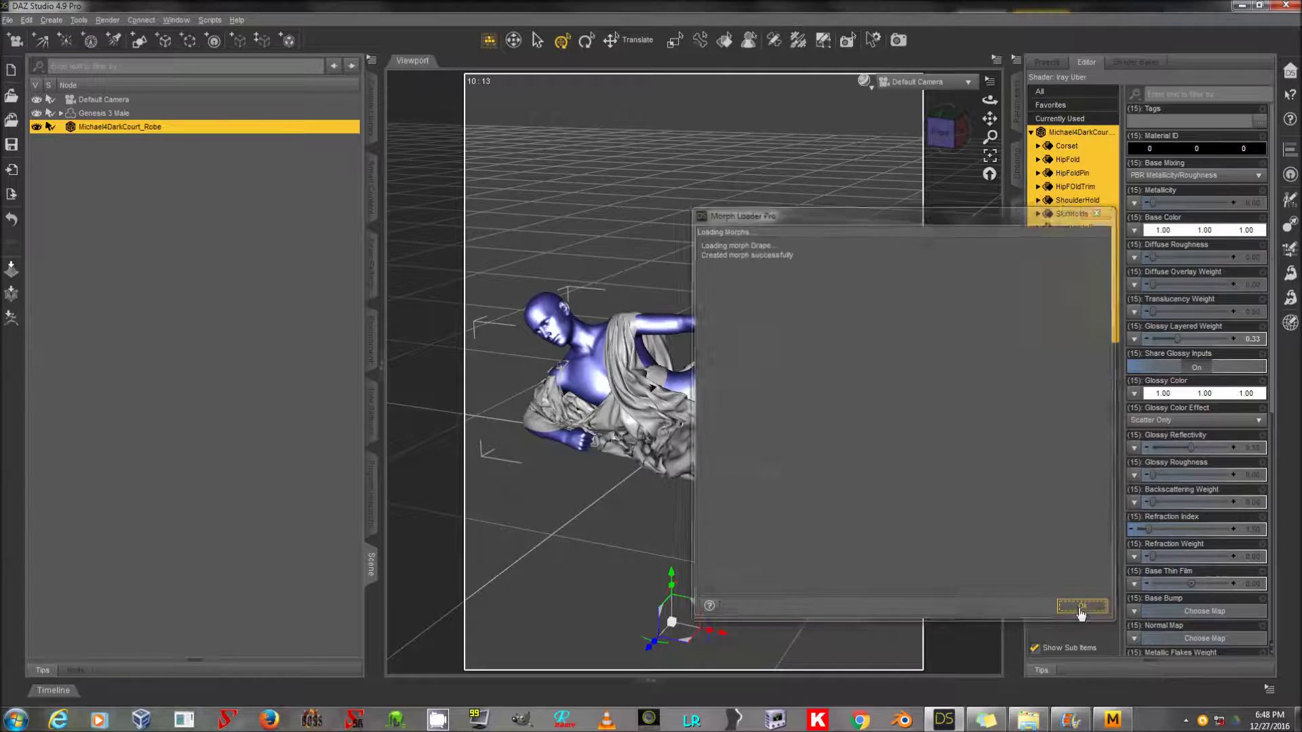
Check the robe's Morph Loader property group and its Drape morph dial
{"action": "left_click", "coordinate": [1018, 117]}
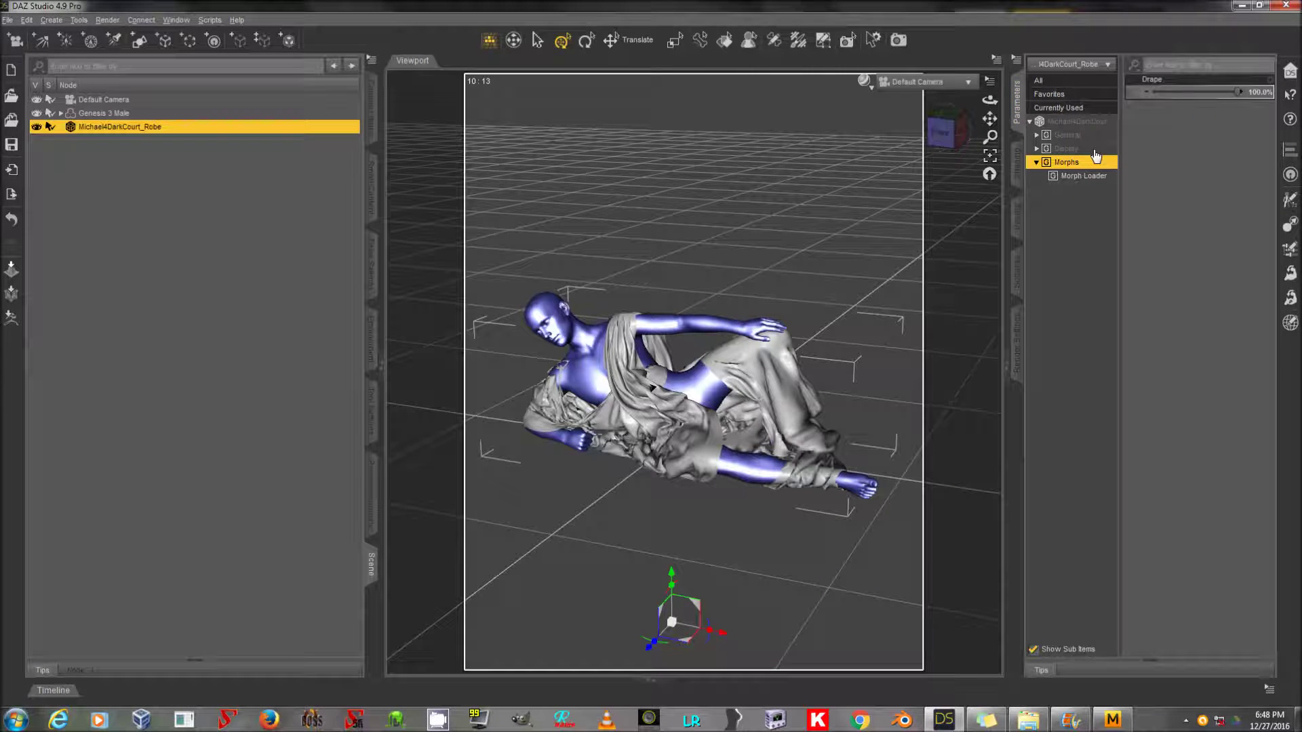
{"action": "left_click", "coordinate": [1087, 227]}
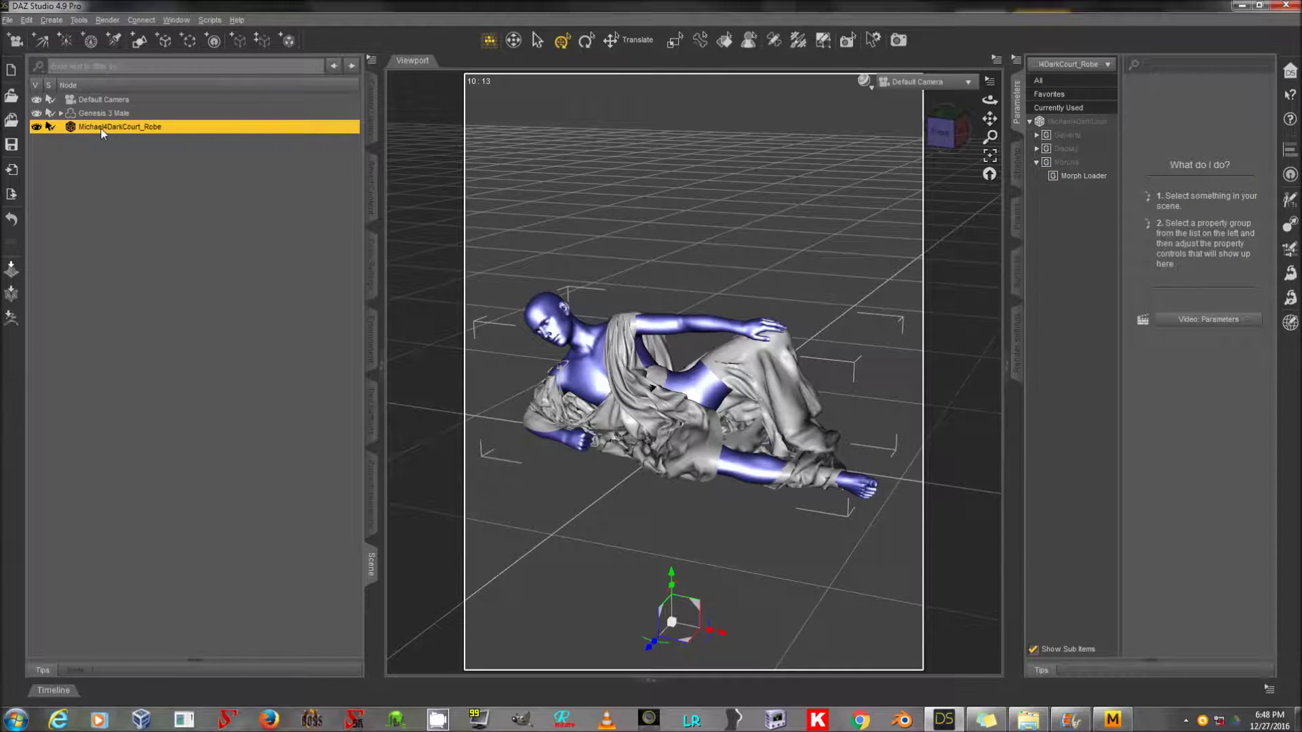
{"action": "left_click", "coordinate": [1083, 176]}
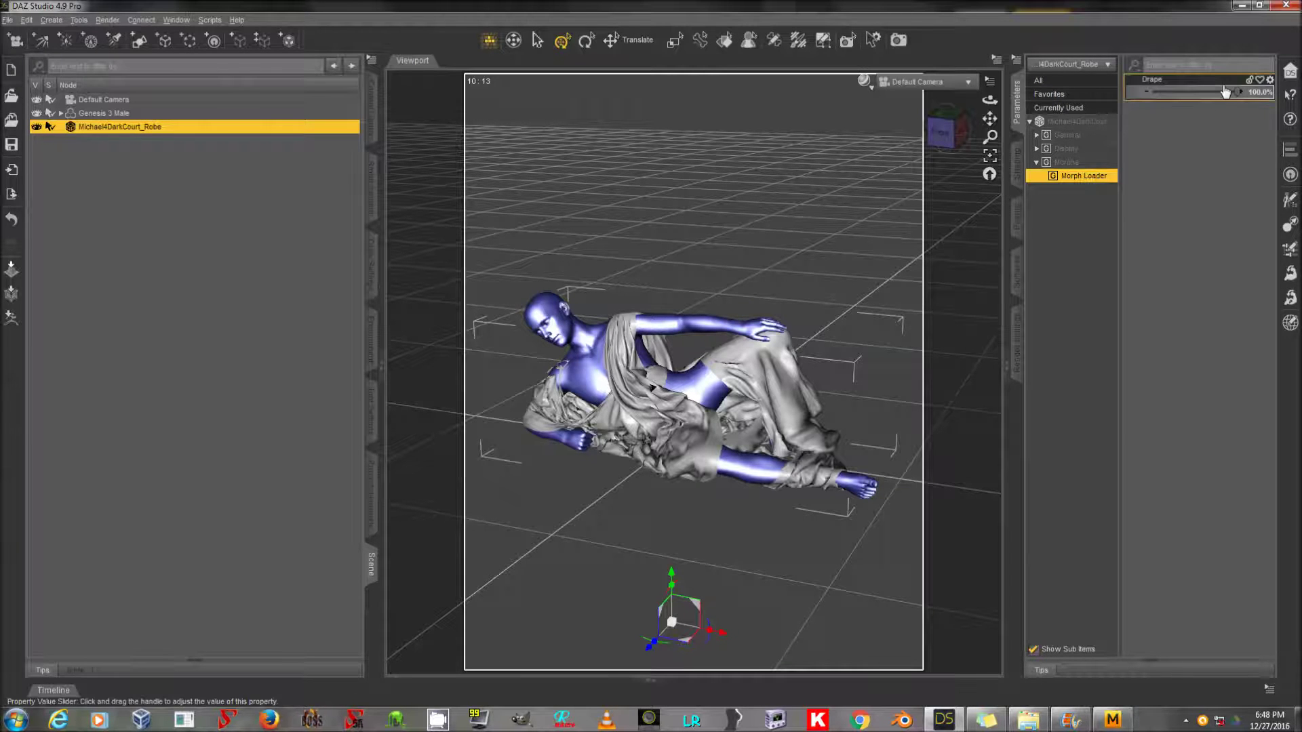
{"action": "left_click_drag", "start_coordinate": [1229, 99], "coordinate": [1281, 96]}
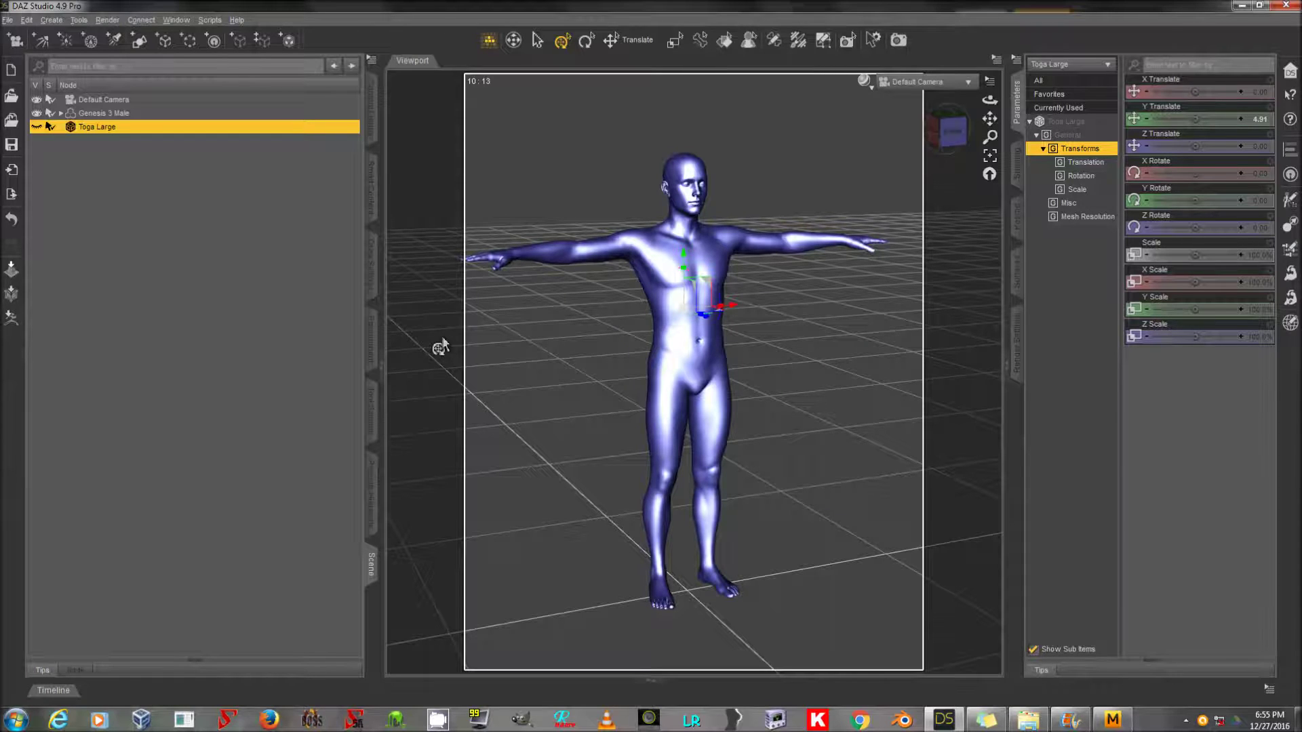
Show Toga Large, hide Genesis 3 Male, and export the toga as OBJ, overwriting togabase.obj
{"action": "left_click", "coordinate": [33, 127]}
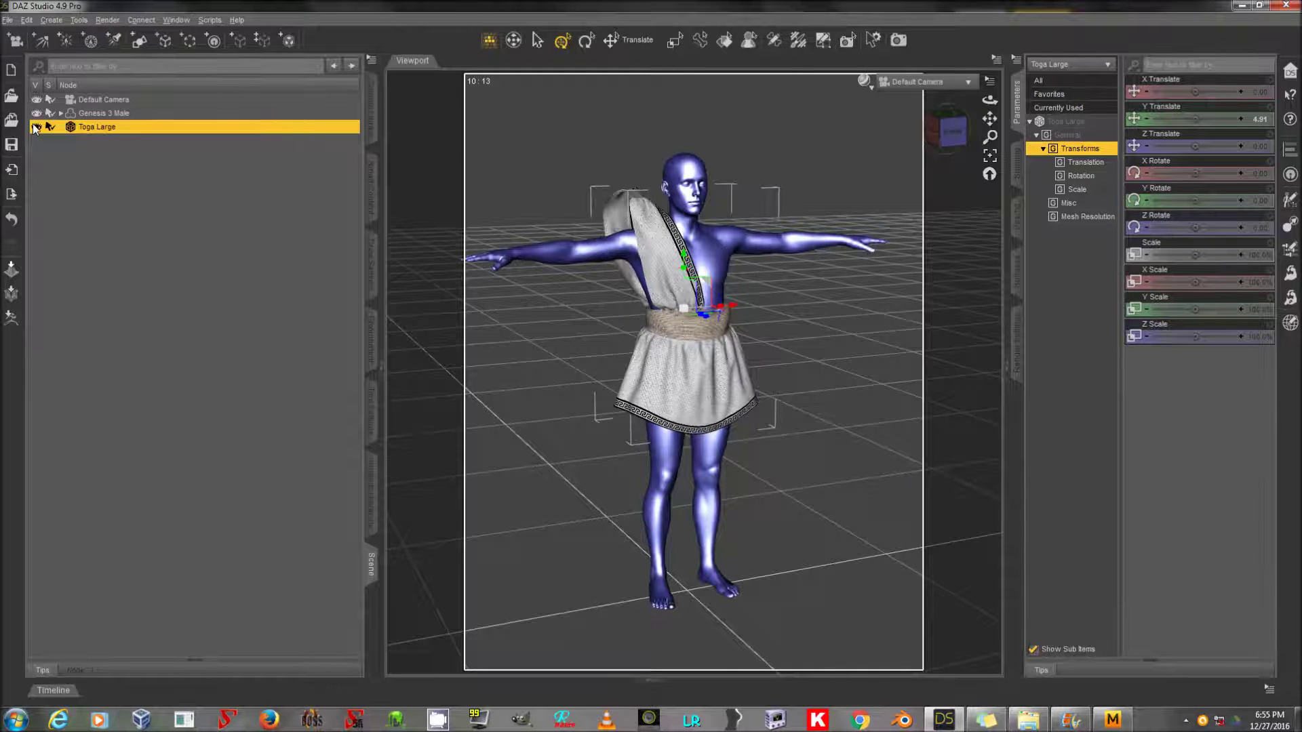
{"action": "left_click", "coordinate": [36, 113]}
{"action": "left_click", "coordinate": [7, 20]}
{"action": "left_click", "coordinate": [86, 180]}
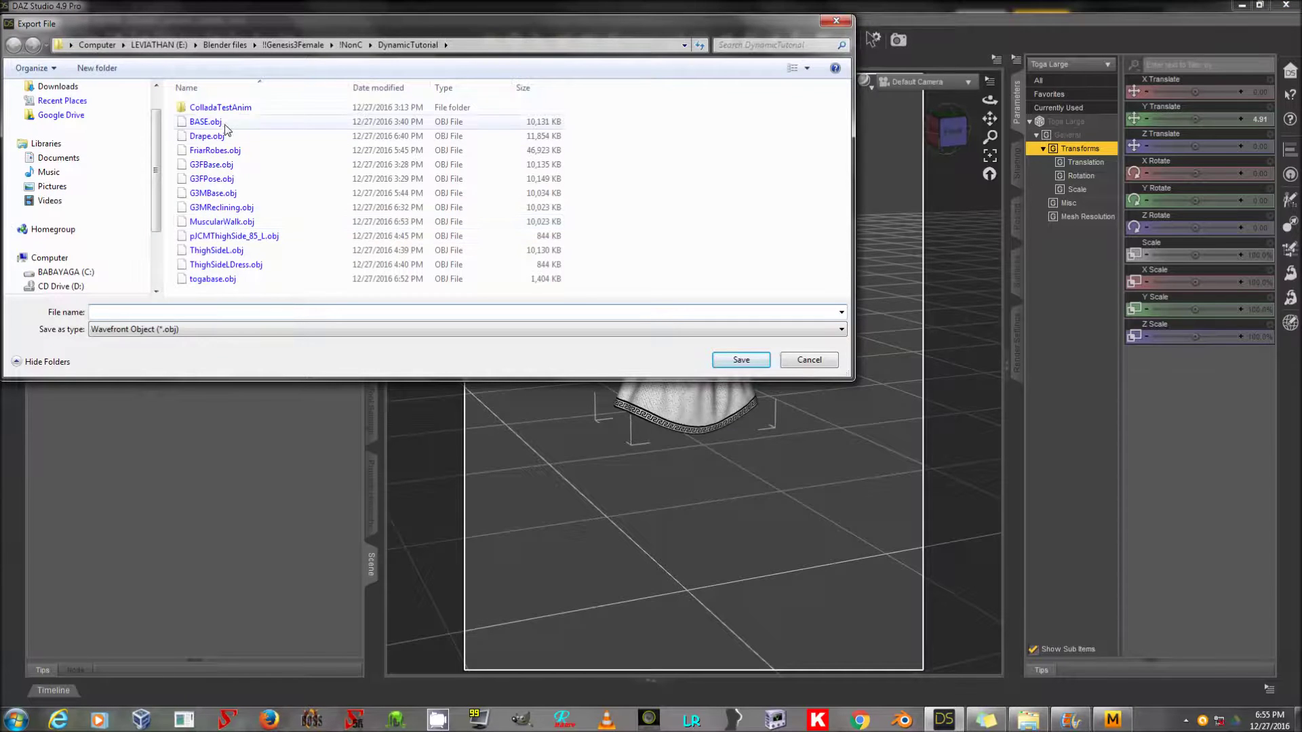
{"action": "double_click", "coordinate": [228, 281]}
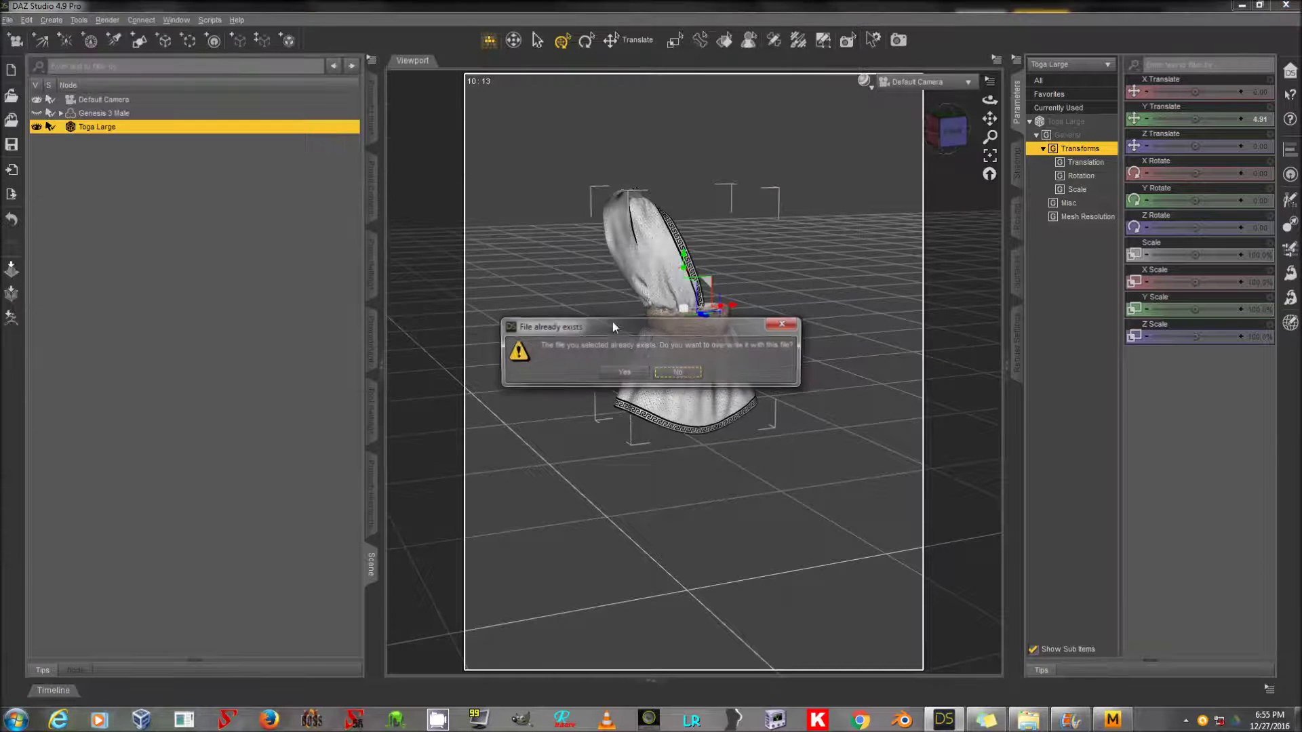
{"action": "left_click", "coordinate": [624, 377]}
{"action": "left_click", "coordinate": [564, 597]}
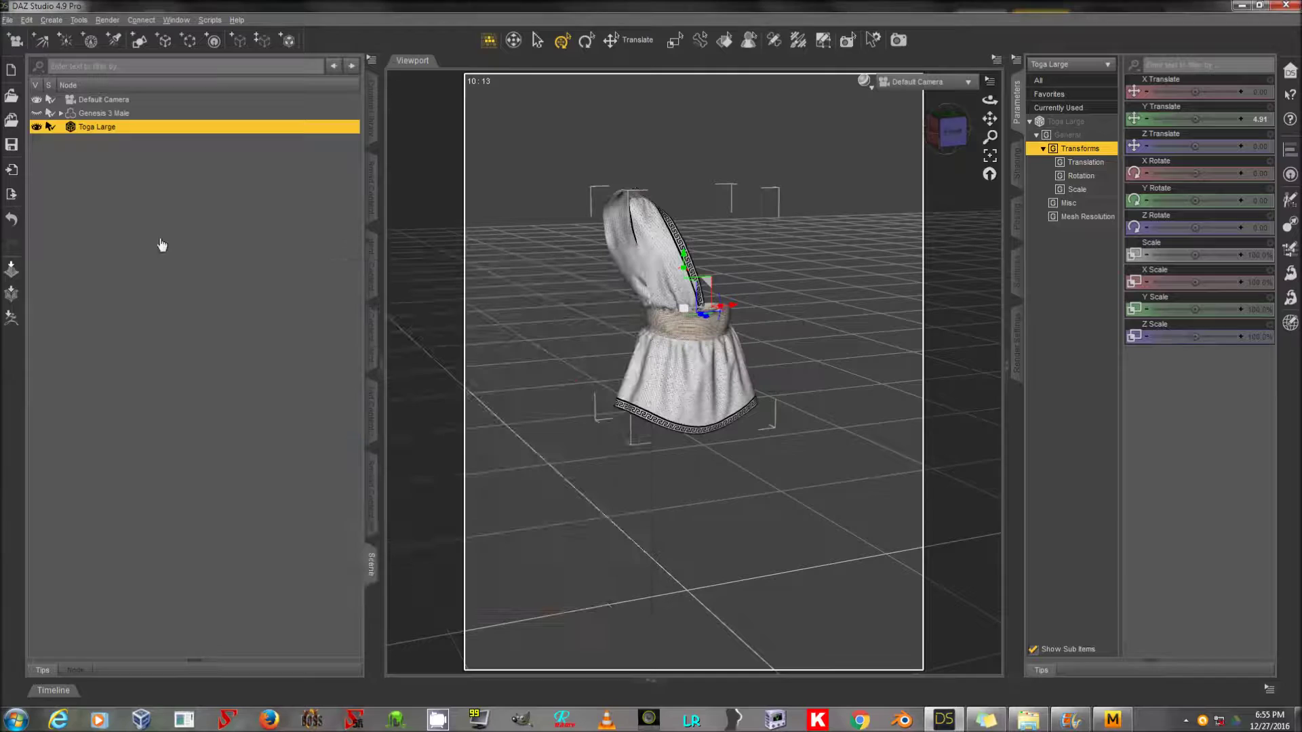
Show Genesis 3 Male, hide Toga Large, and set the figure's Raw_G3MMassive-LD and Raw_G3MMassiveFace-LD morphs to 100%
{"action": "left_click", "coordinate": [37, 113]}
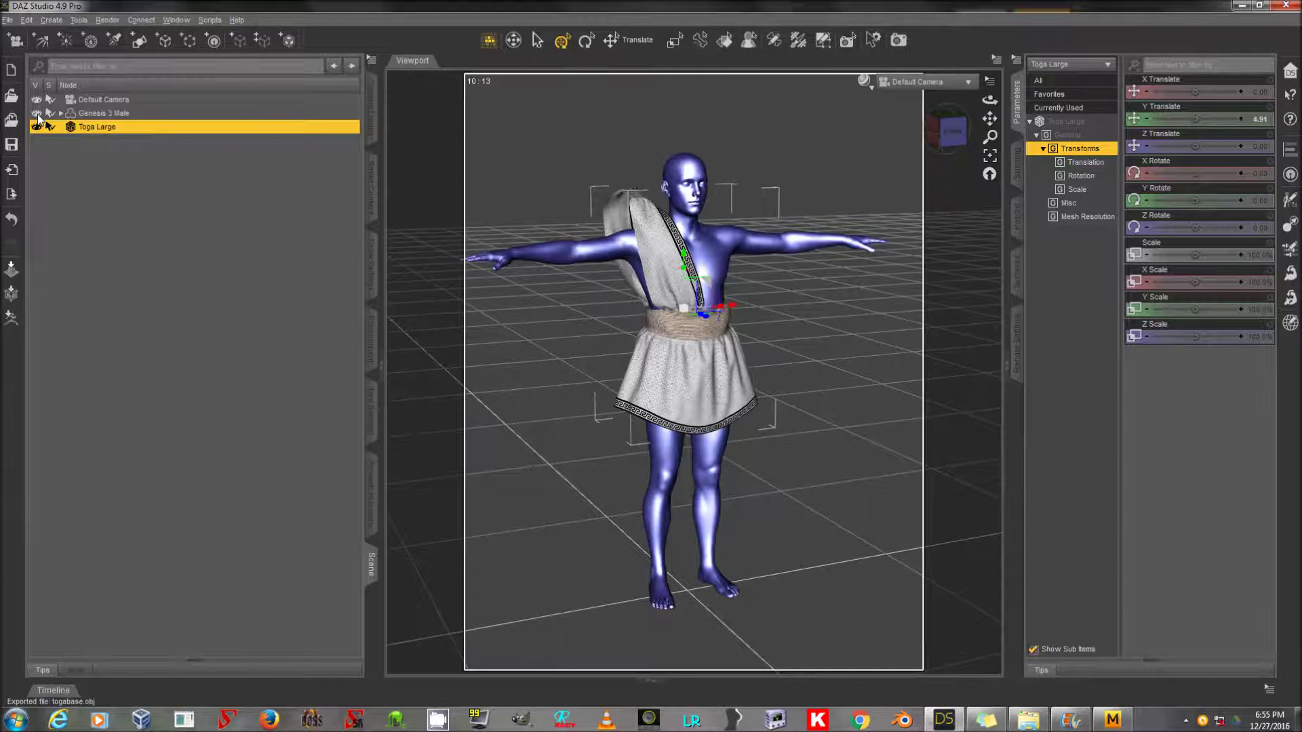
{"action": "left_click", "coordinate": [36, 126]}
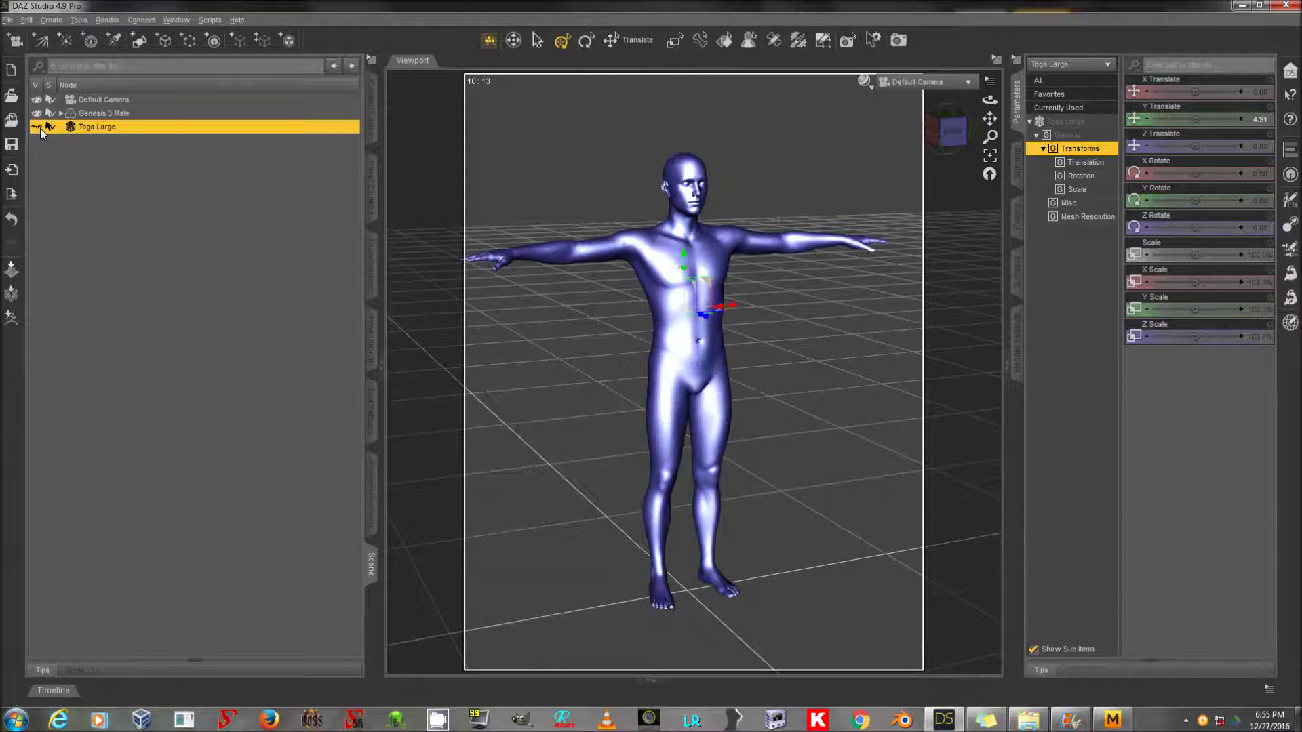
{"action": "left_click", "coordinate": [152, 113]}
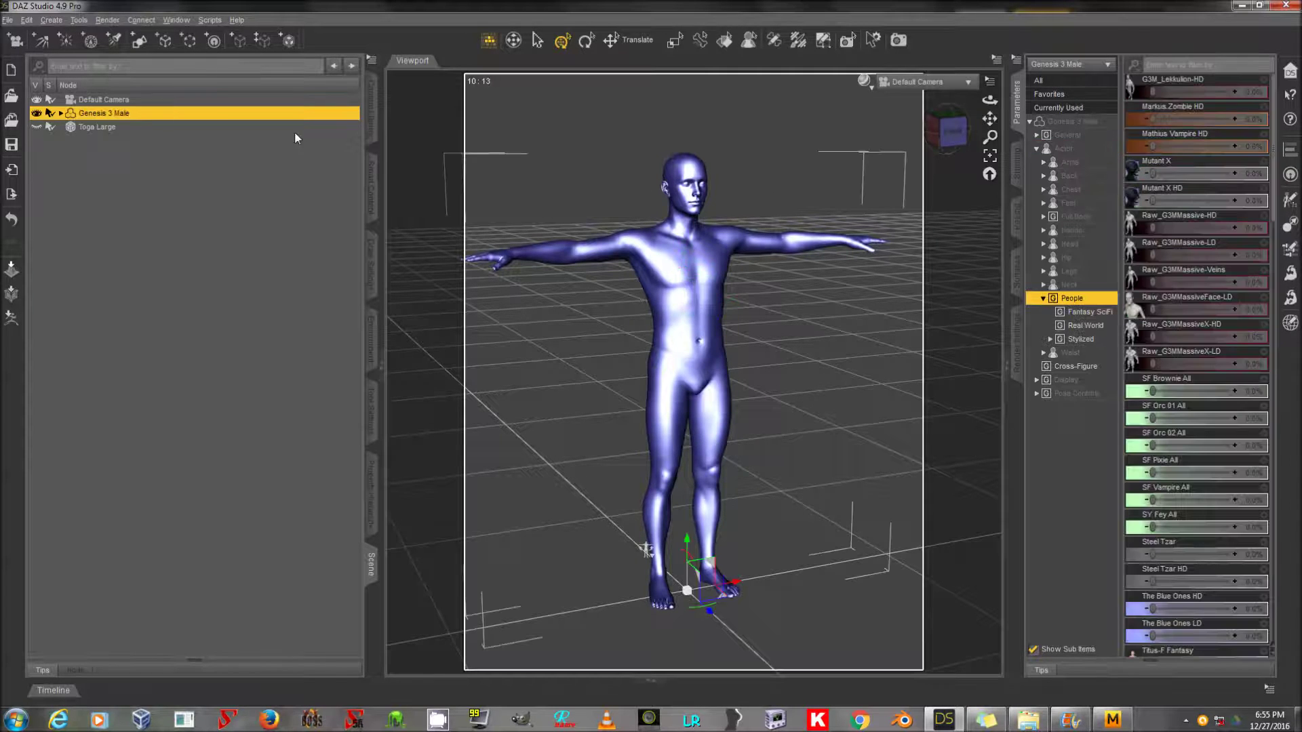
{"action": "left_click_drag", "start_coordinate": [1180, 255], "coordinate": [1231, 256]}
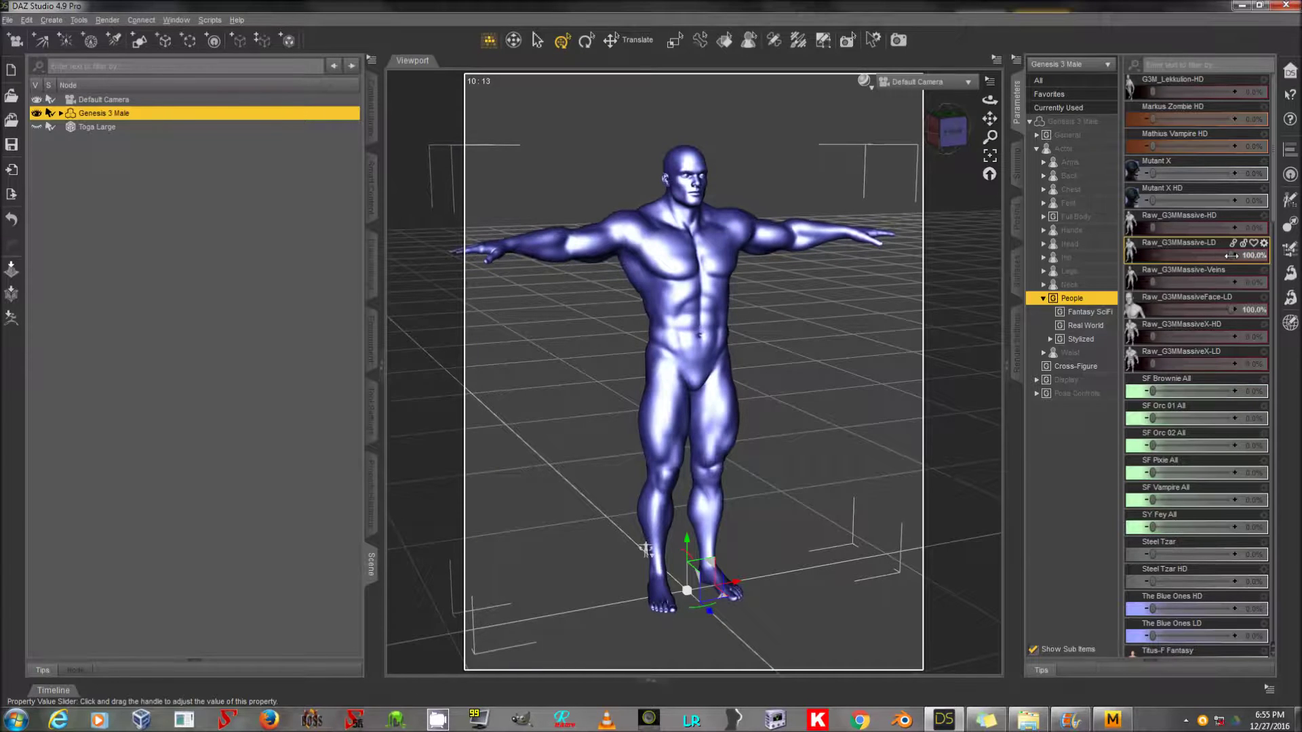
Apply the i1350EG3M Standing 03 pose from the standing poses to Genesis 3 Male
{"action": "left_click", "coordinate": [373, 205]}
{"action": "scroll", "coordinate": [271, 475], "scroll_direction": "down", "scroll_amount": 10}
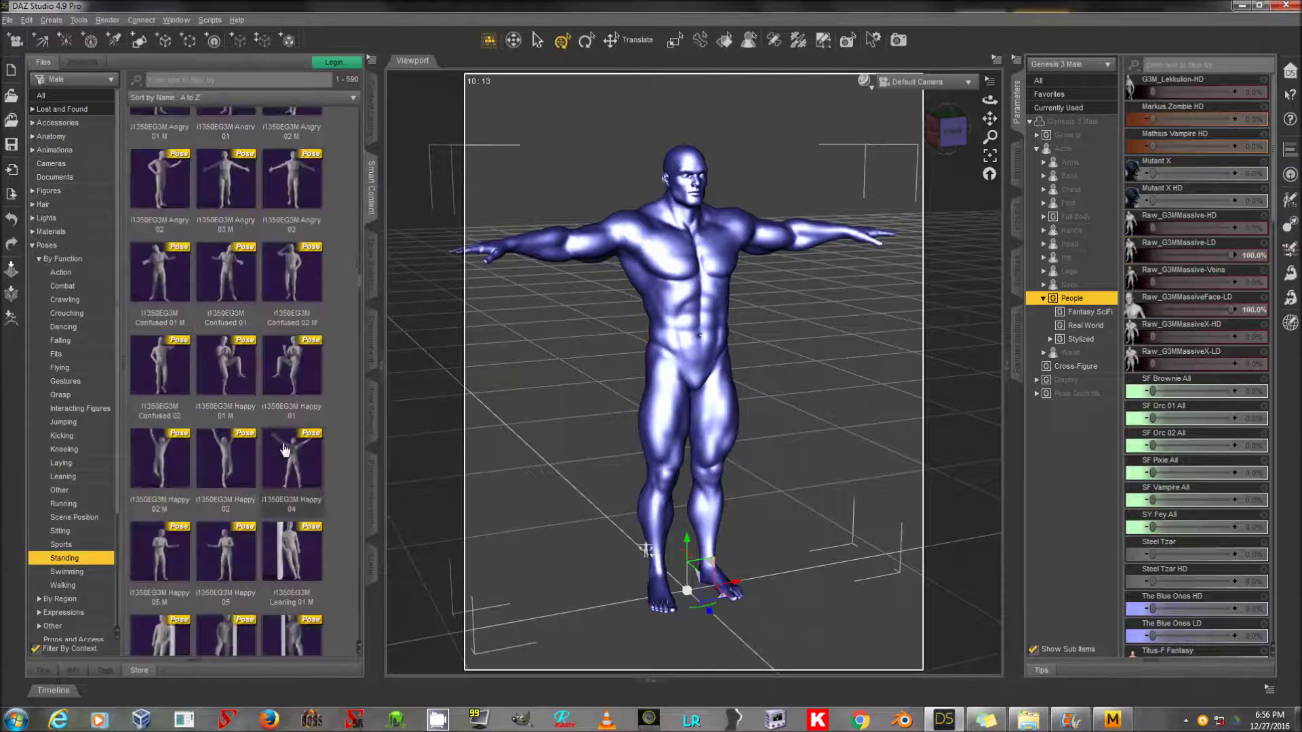
{"action": "scroll", "coordinate": [298, 463], "scroll_direction": "down", "scroll_amount": 10}
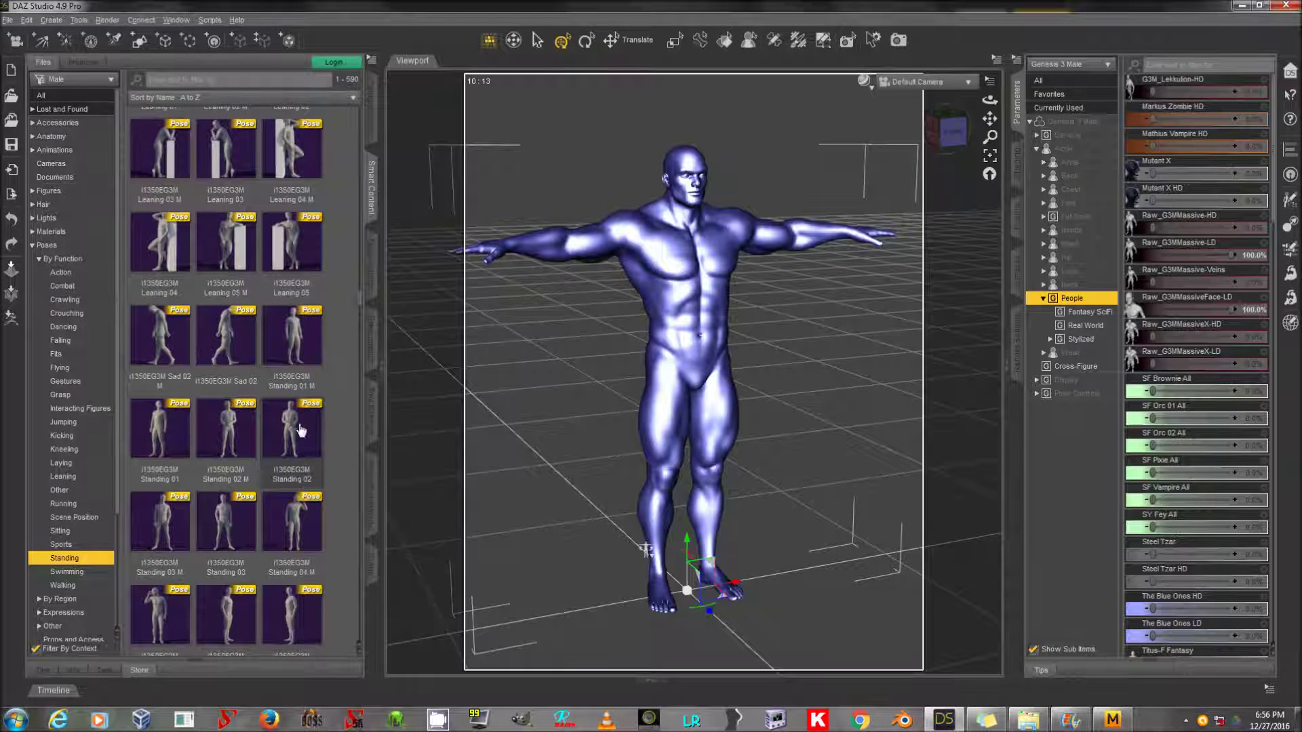
{"action": "scroll", "coordinate": [300, 430], "scroll_direction": "down", "scroll_amount": 5}
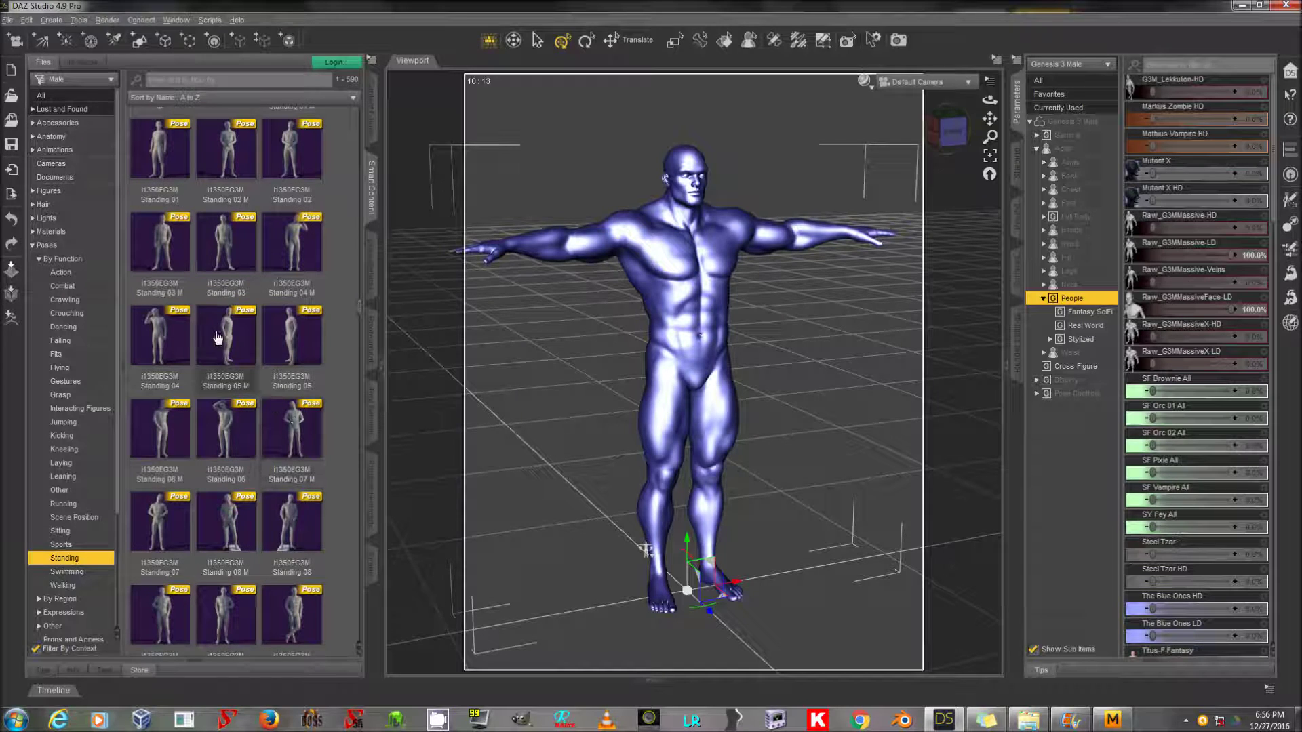
{"action": "left_click", "coordinate": [223, 246]}
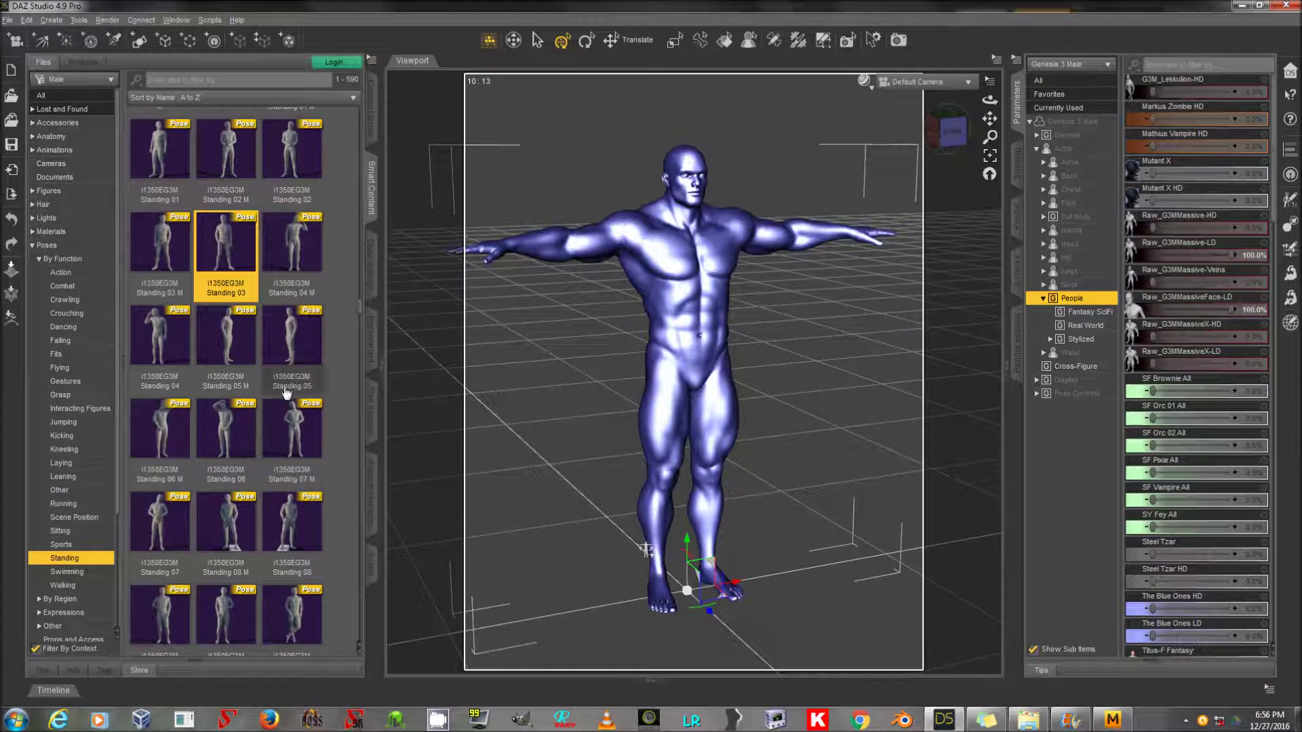
{"action": "left_click", "coordinate": [695, 300]}
{"action": "double_click", "coordinate": [230, 257]}
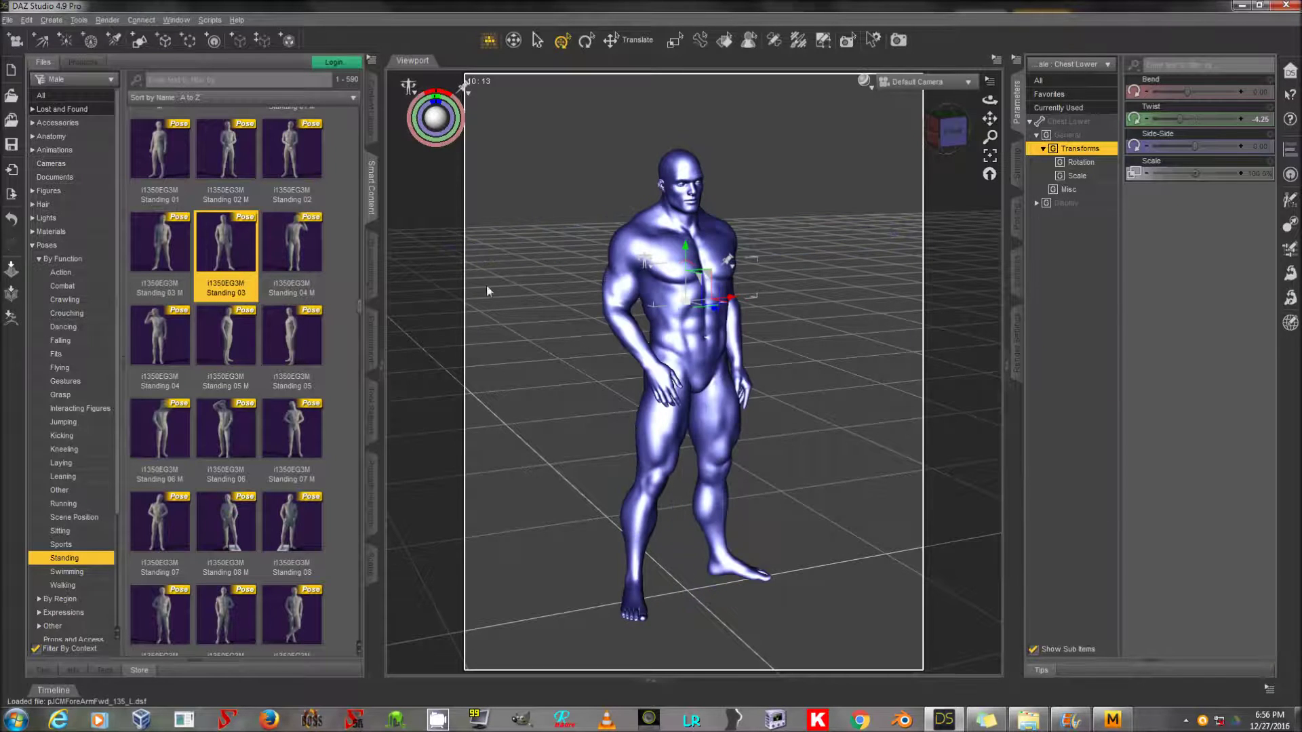
Export the posed muscular figure as OBJ at DAZ Studio scale (1 unit = 1cm), overwriting MuscularWalk.obj
{"action": "key", "text": "alt+f"}
{"action": "left_click", "coordinate": [104, 184]}
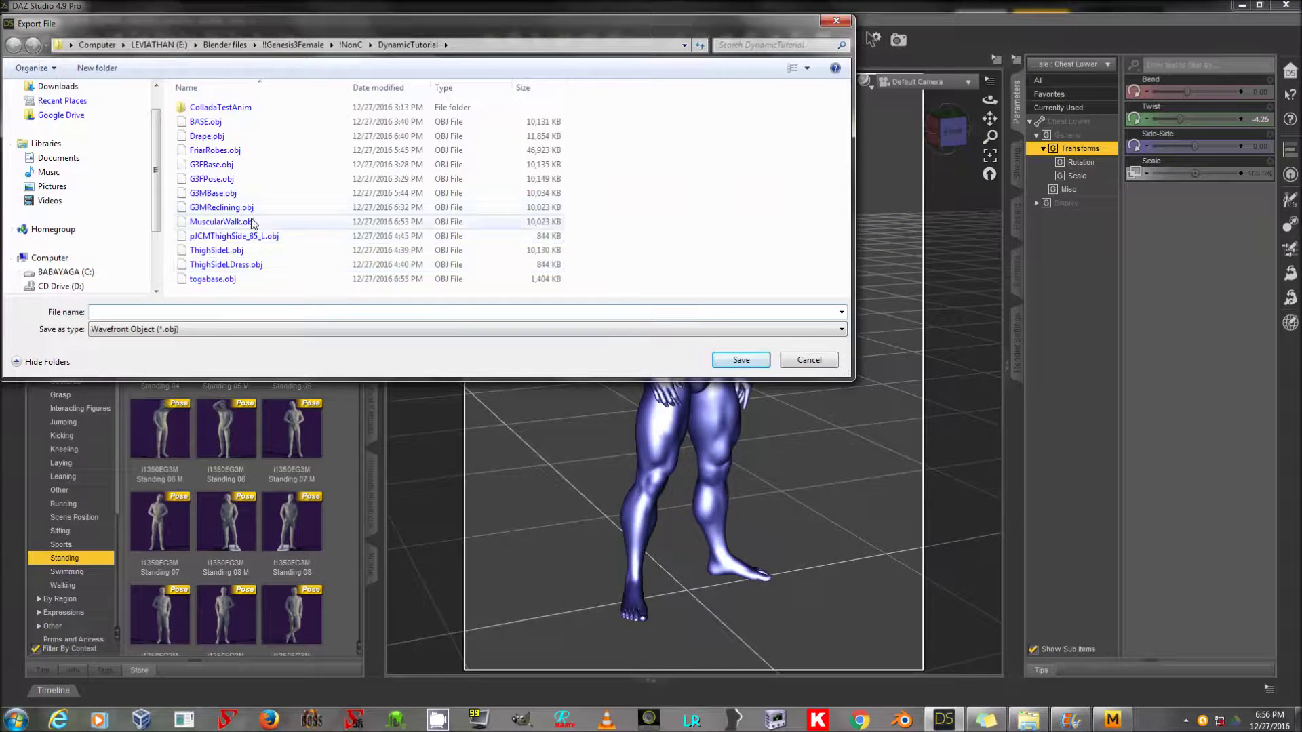
{"action": "double_click", "coordinate": [252, 222]}
{"action": "left_click", "coordinate": [639, 372]}
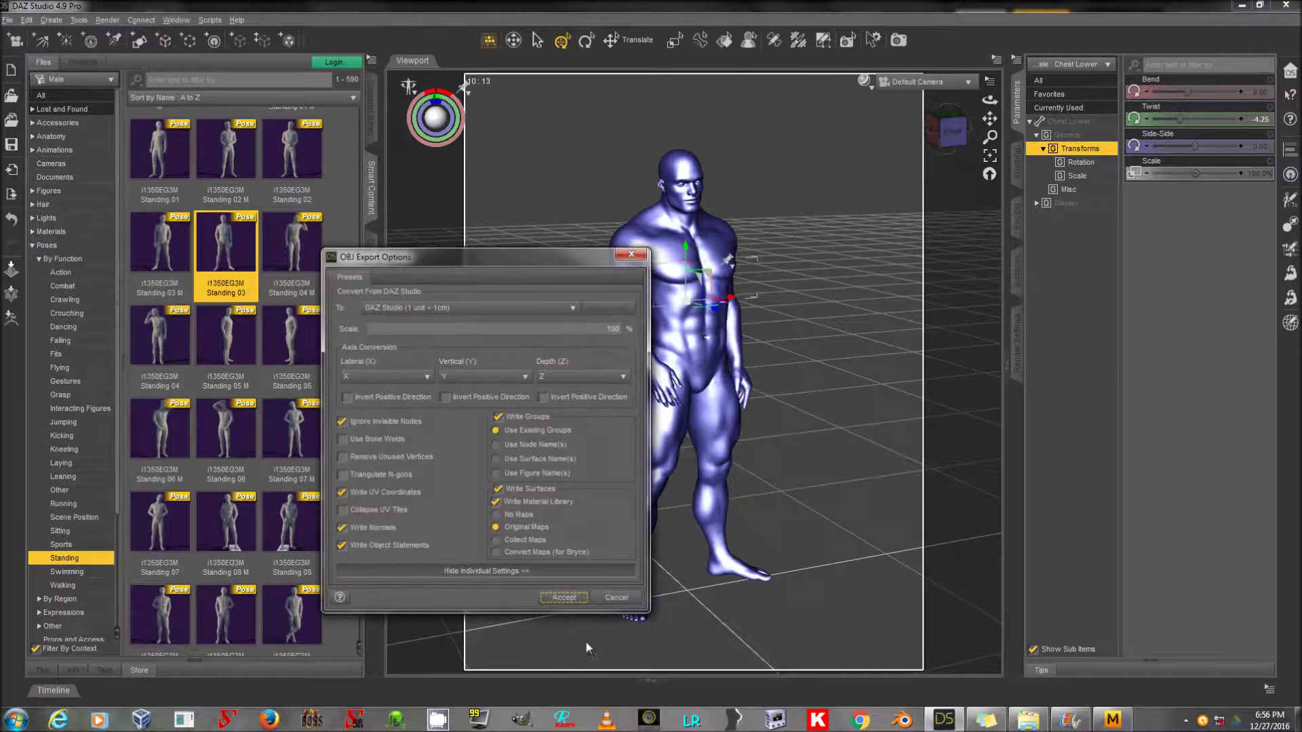
{"action": "left_click", "coordinate": [572, 597]}
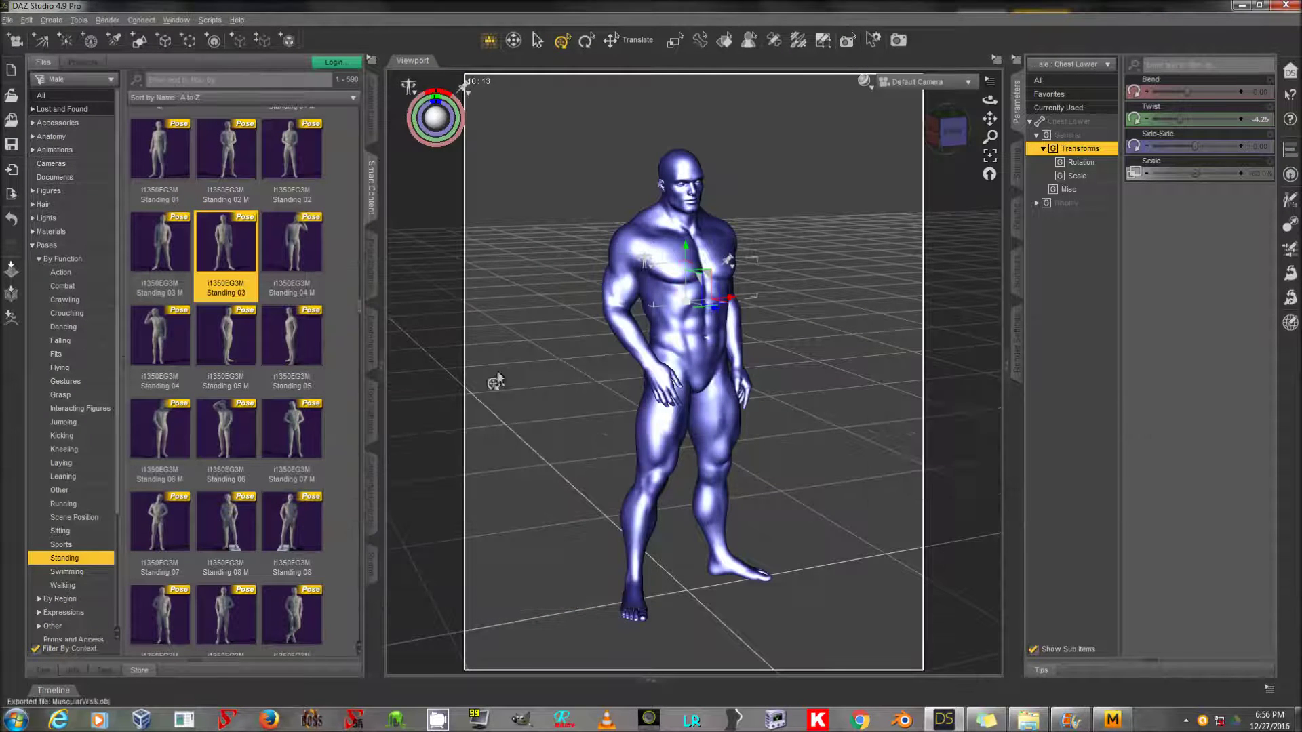
Re-export the standing muscular figure over MuscularWalk.obj, keeping the DAZ Studio (1 unit = 1cm) OBJ settings
{"action": "left_click", "coordinate": [8, 19]}
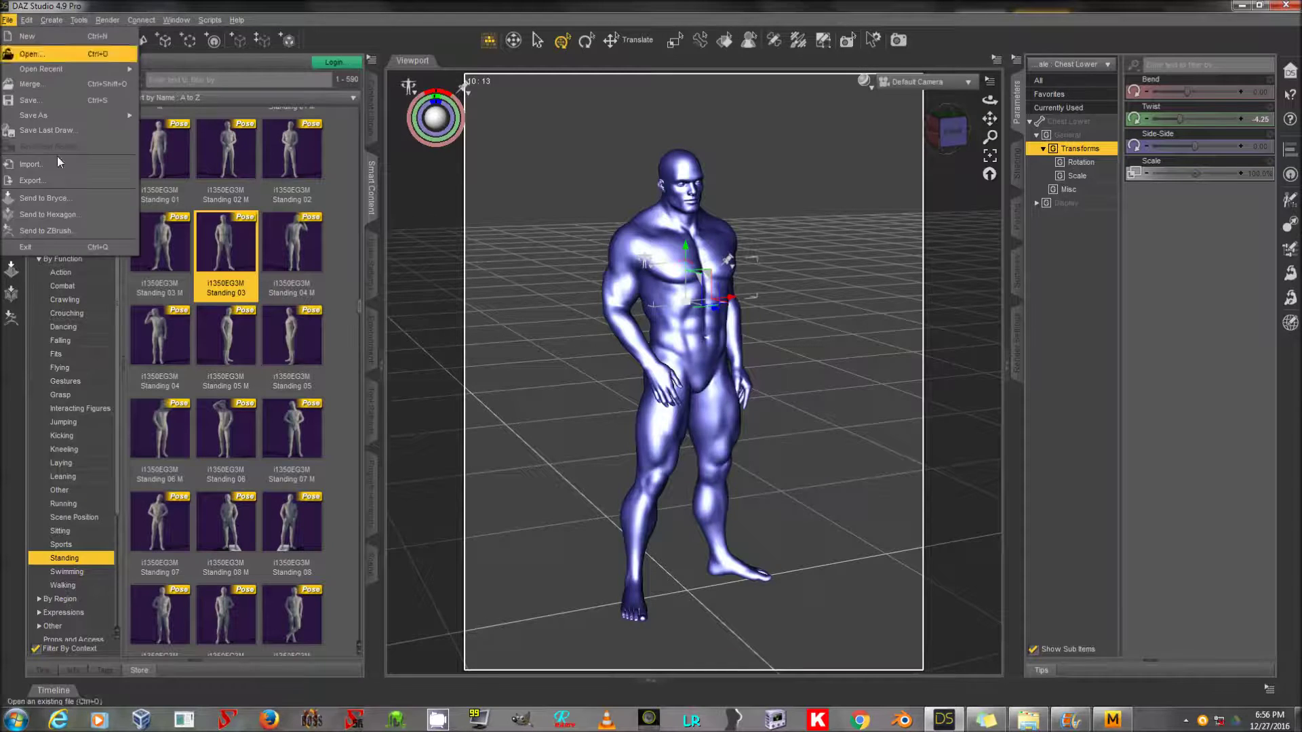
{"action": "left_click", "coordinate": [40, 180]}
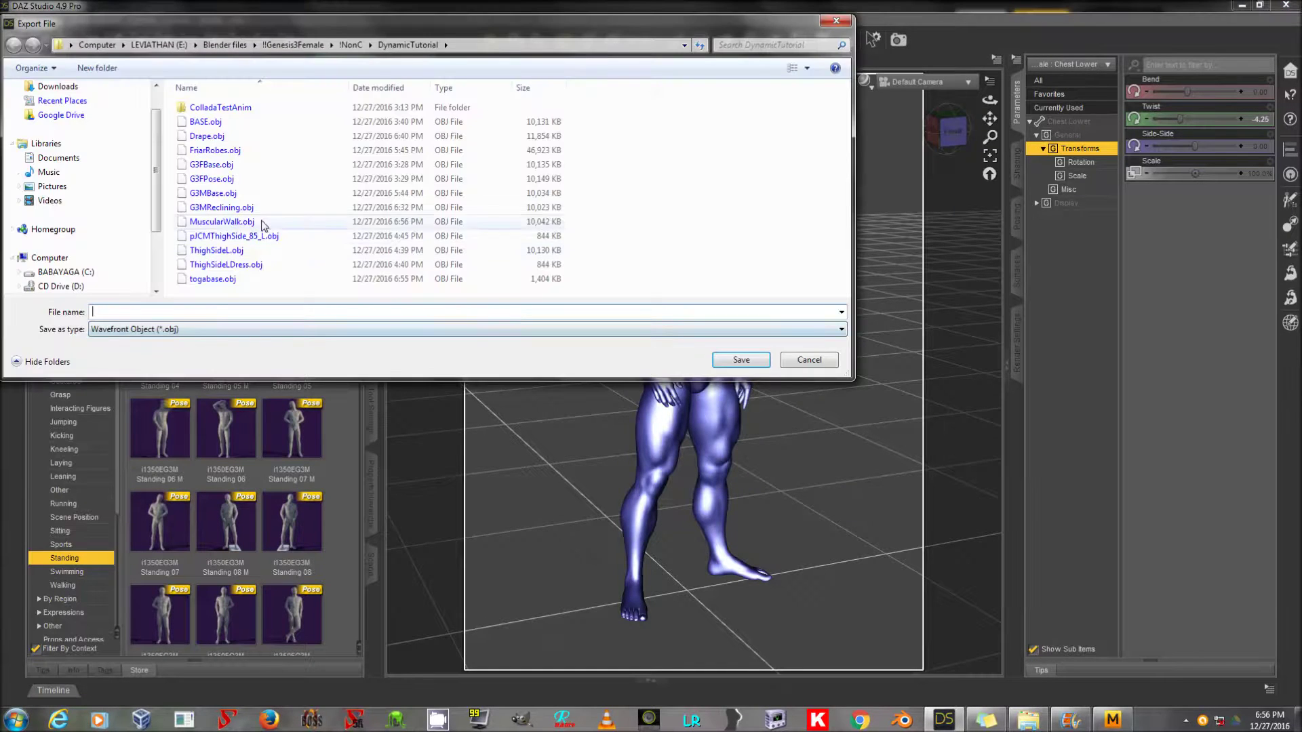
{"action": "left_click", "coordinate": [224, 222]}
{"action": "key", "text": "Return"}
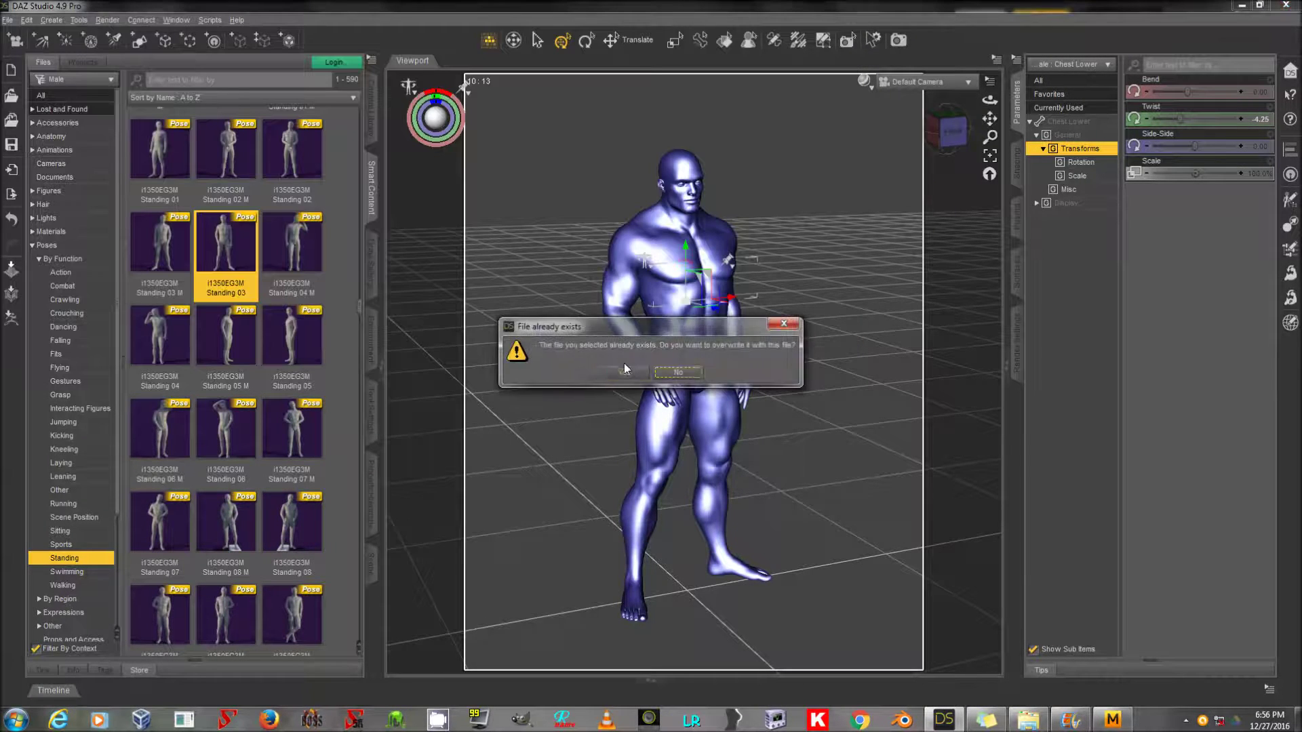
{"action": "left_click", "coordinate": [624, 367]}
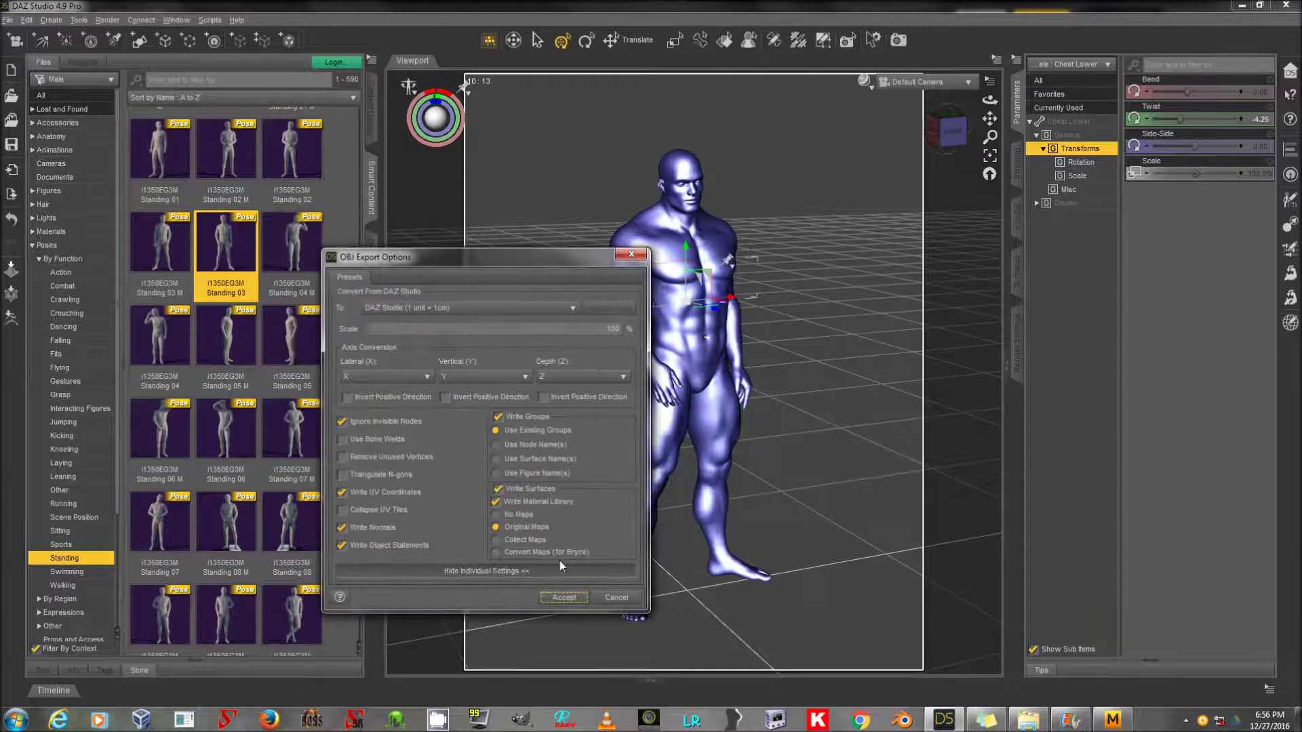
{"action": "left_click", "coordinate": [570, 597]}
Switch to Marvelous Designer and import G3MBase.obj as an avatar at cm (DAZ Studio) scale
{"action": "left_click", "coordinate": [1113, 720]}
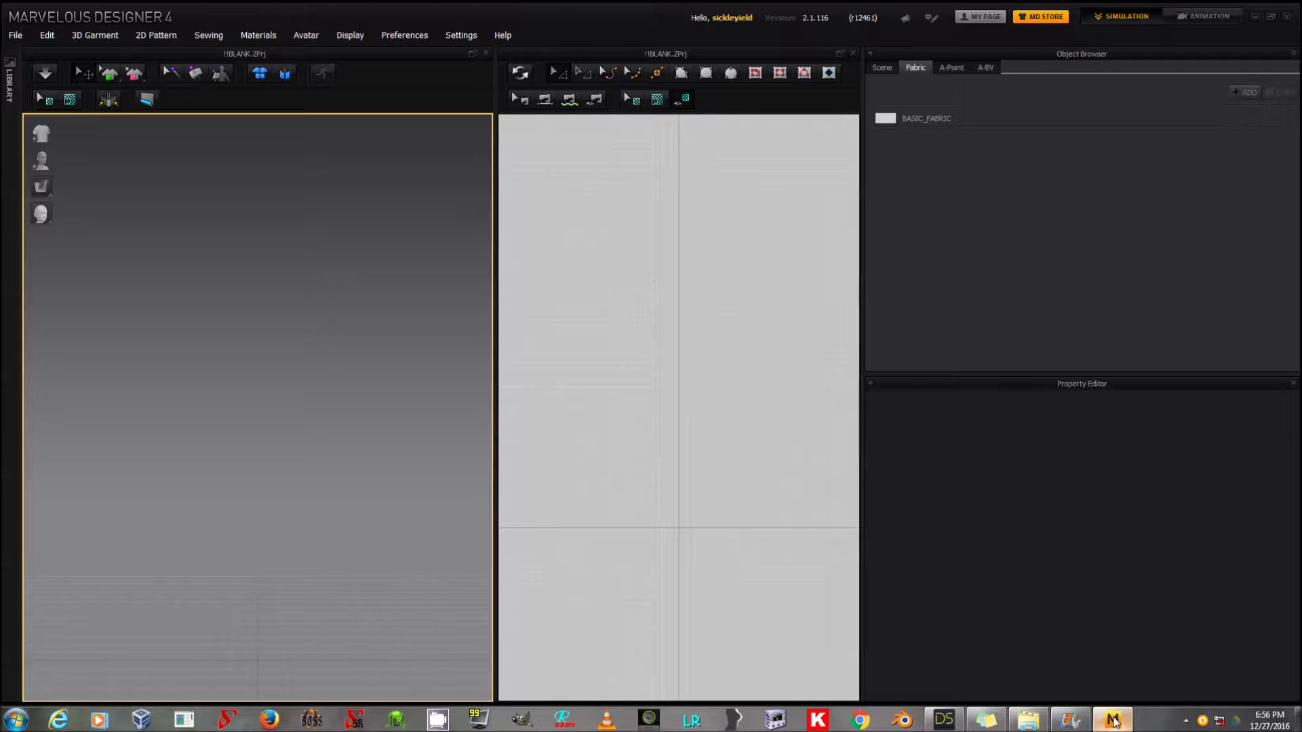
{"action": "left_click", "coordinate": [8, 35]}
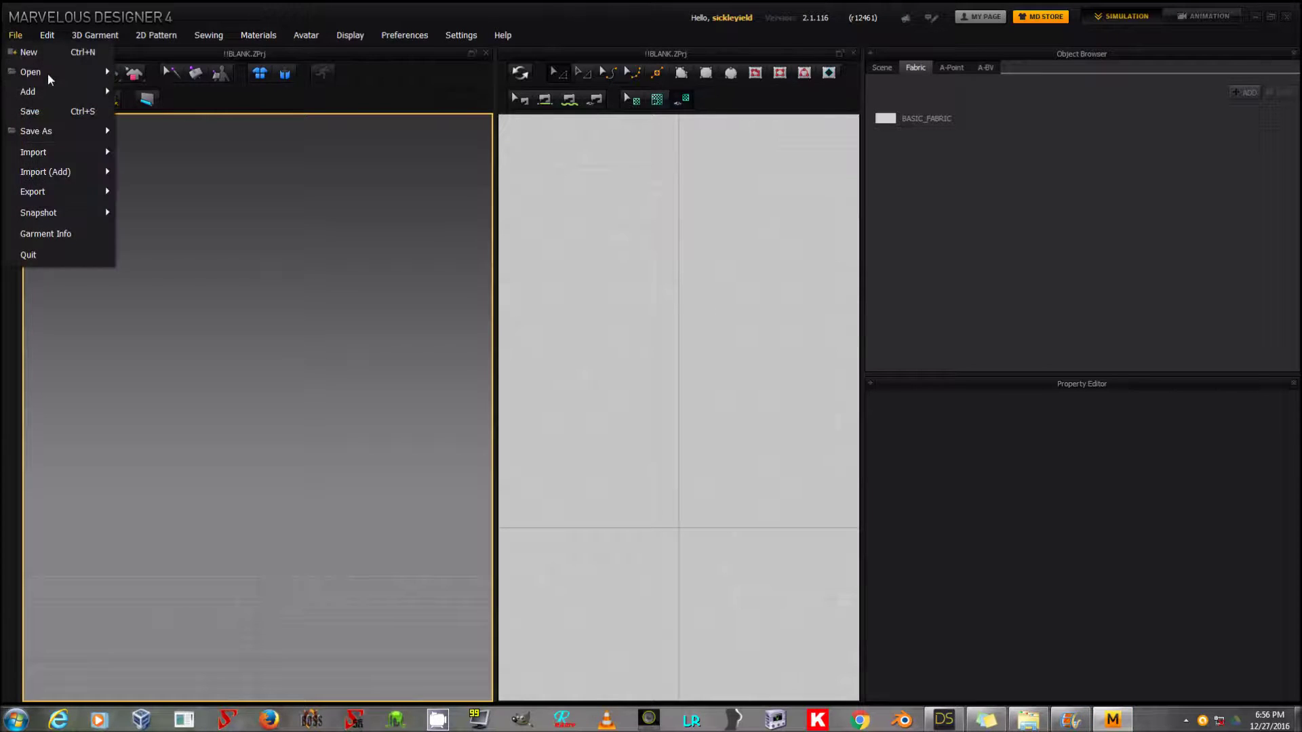
{"action": "mouse_move", "coordinate": [60, 153]}
{"action": "left_click", "coordinate": [154, 151]}
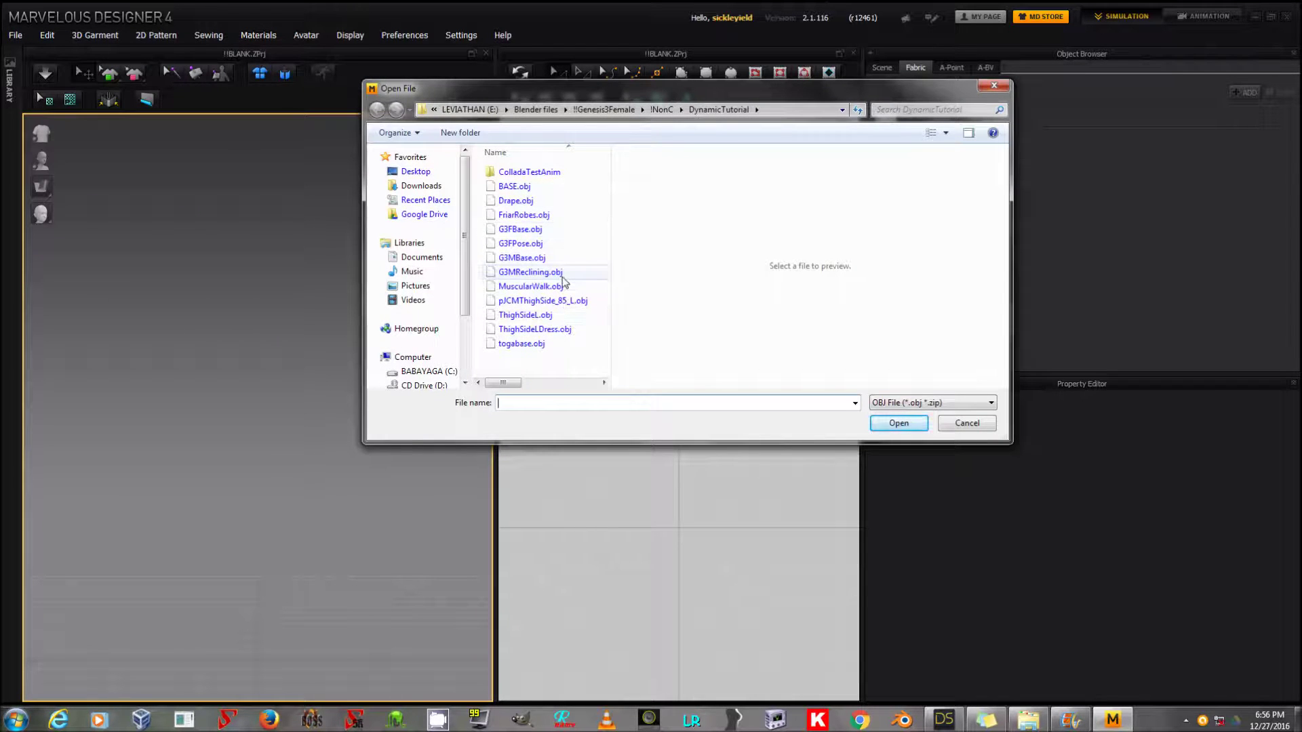
{"action": "double_click", "coordinate": [560, 260]}
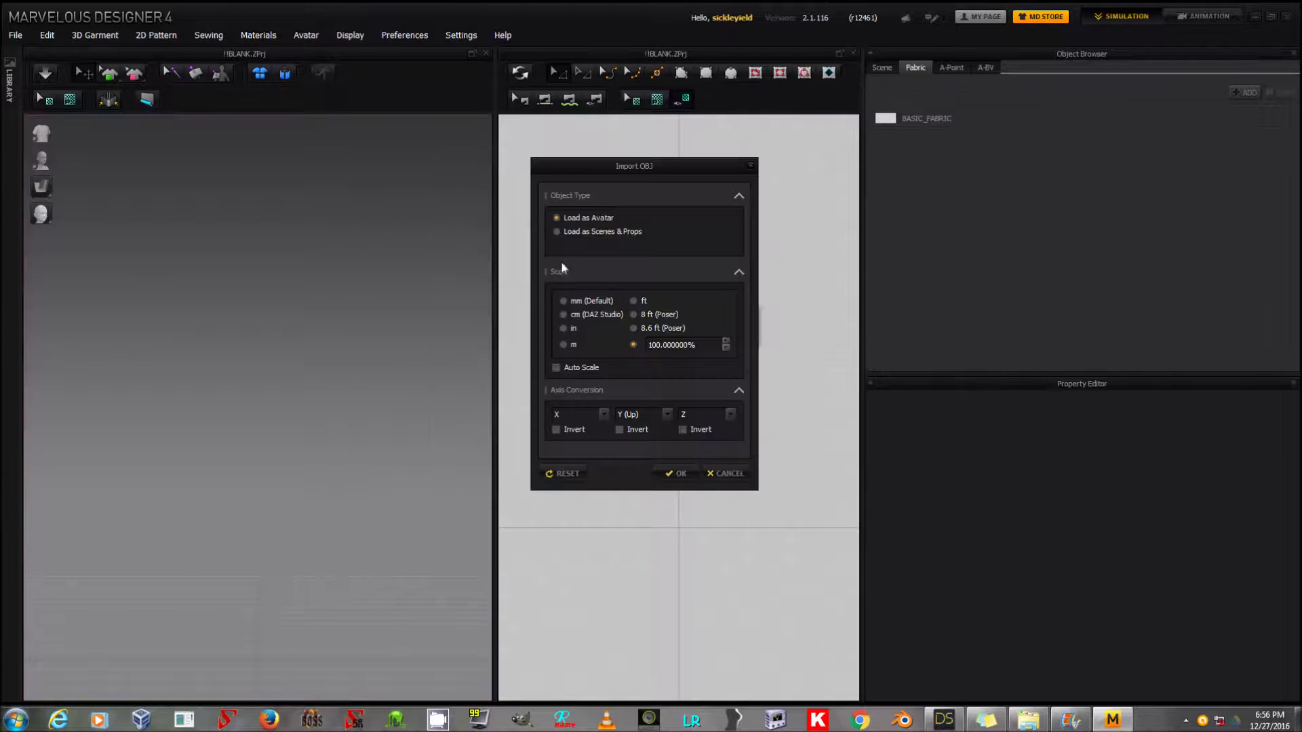
{"action": "left_click", "coordinate": [587, 315]}
{"action": "left_click", "coordinate": [673, 474]}
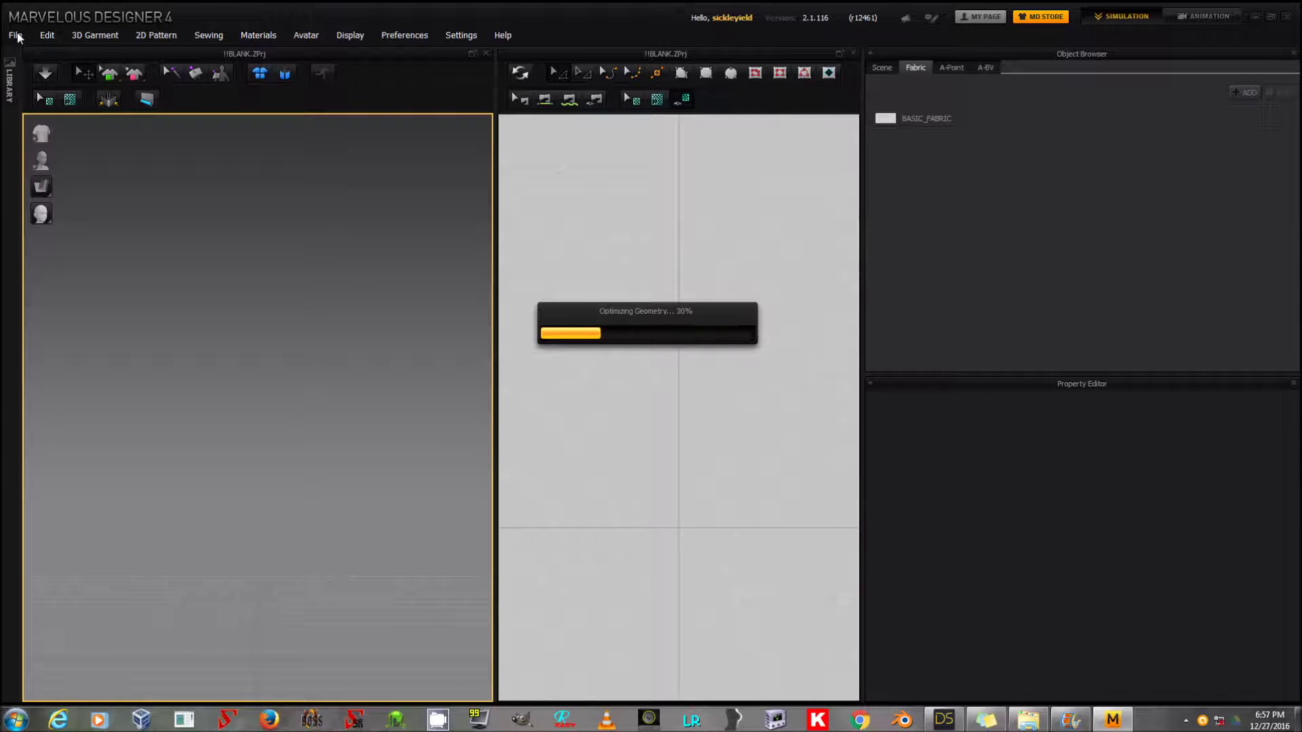
Import togabase.obj as a garment onto the base male avatar
{"action": "left_click", "coordinate": [18, 37]}
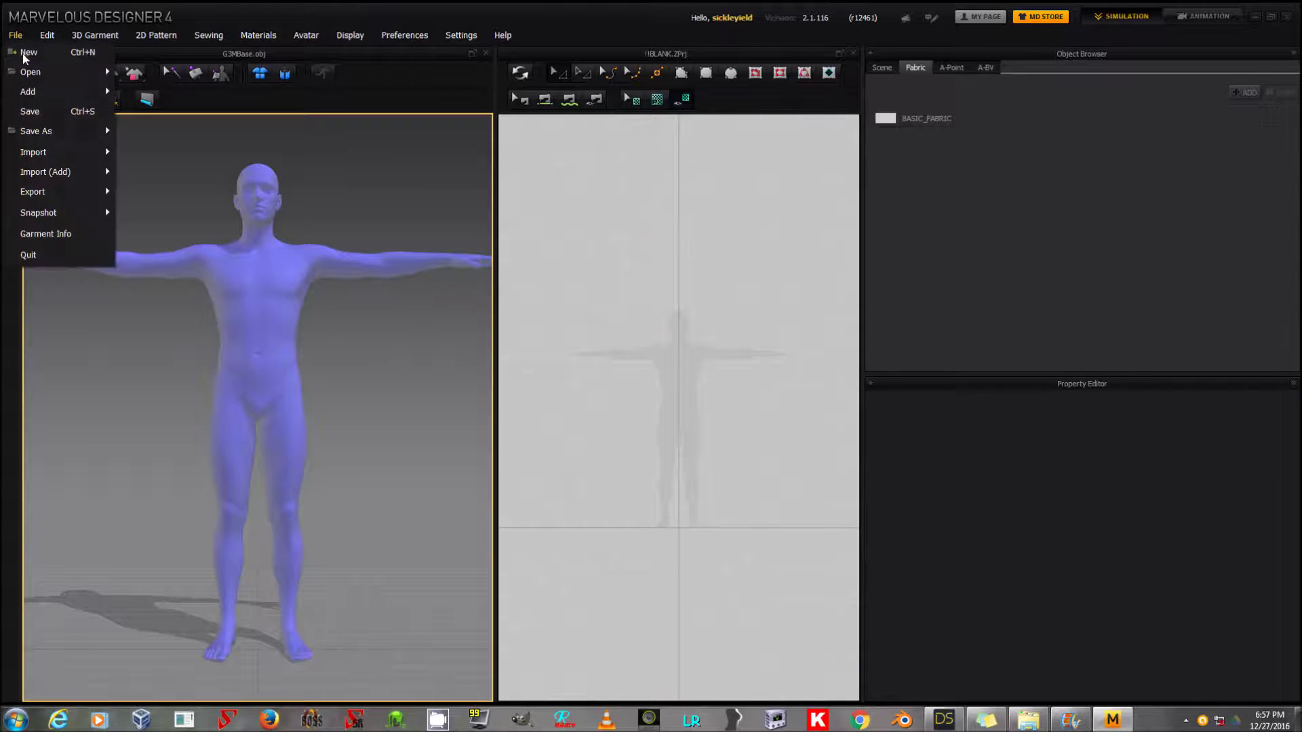
{"action": "left_click", "coordinate": [174, 199]}
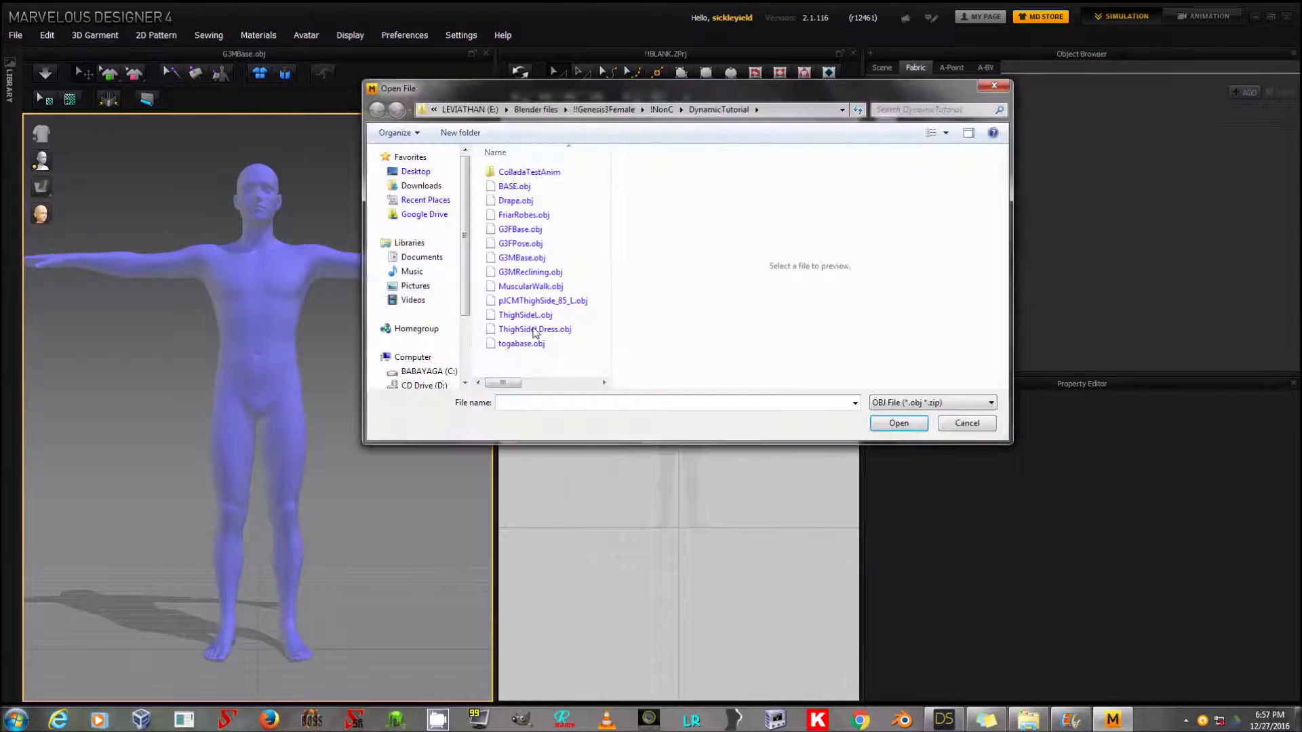
{"action": "left_click", "coordinate": [570, 346]}
{"action": "double_click", "coordinate": [571, 344]}
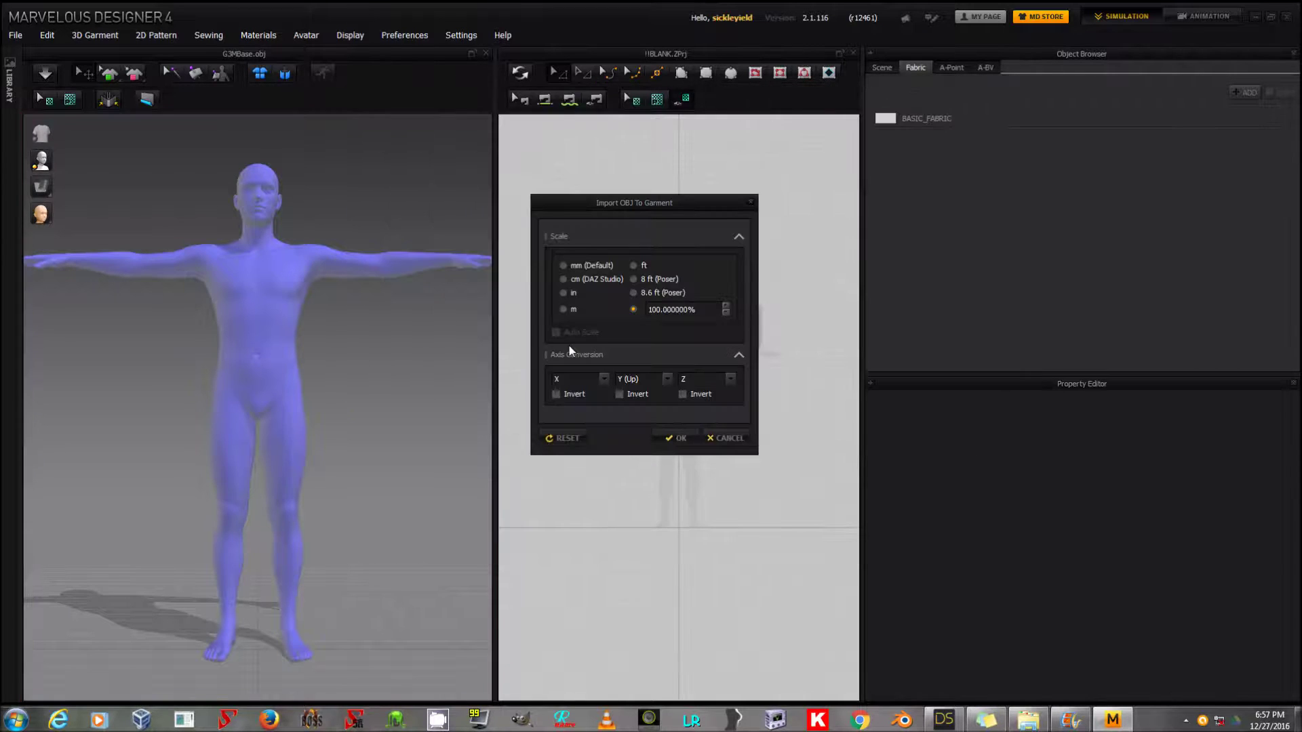
{"action": "left_click", "coordinate": [676, 438]}
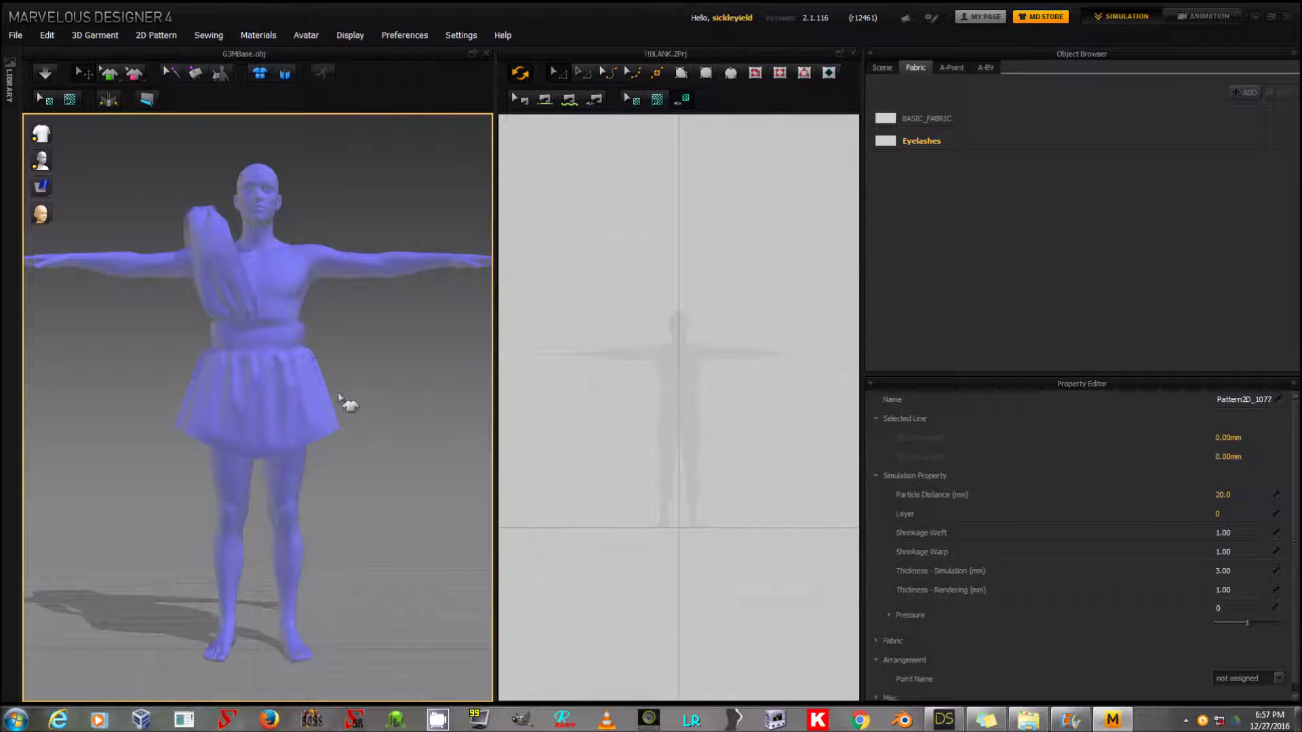
Import MuscularWalk.obj as a morph target for the avatar at cm (DAZ Studio) scale with 30 morphing frames
{"action": "left_click", "coordinate": [285, 279]}
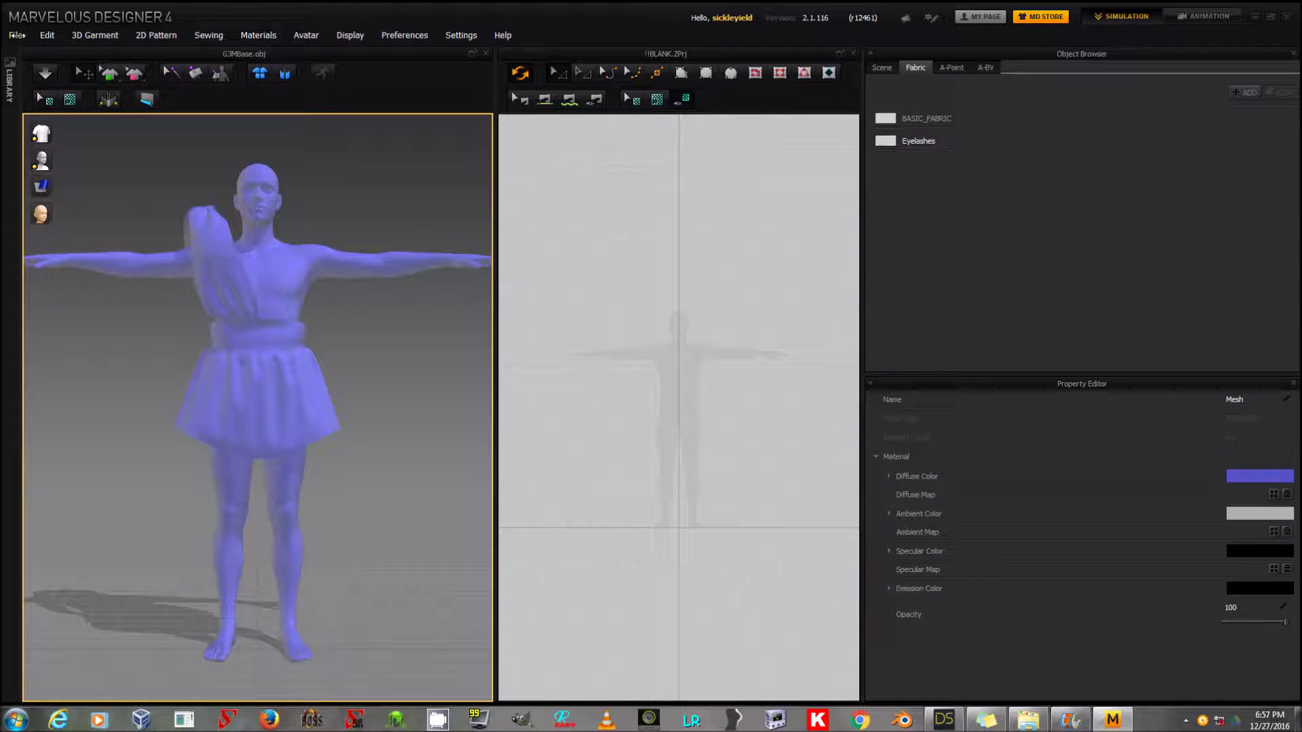
{"action": "left_click", "coordinate": [15, 34]}
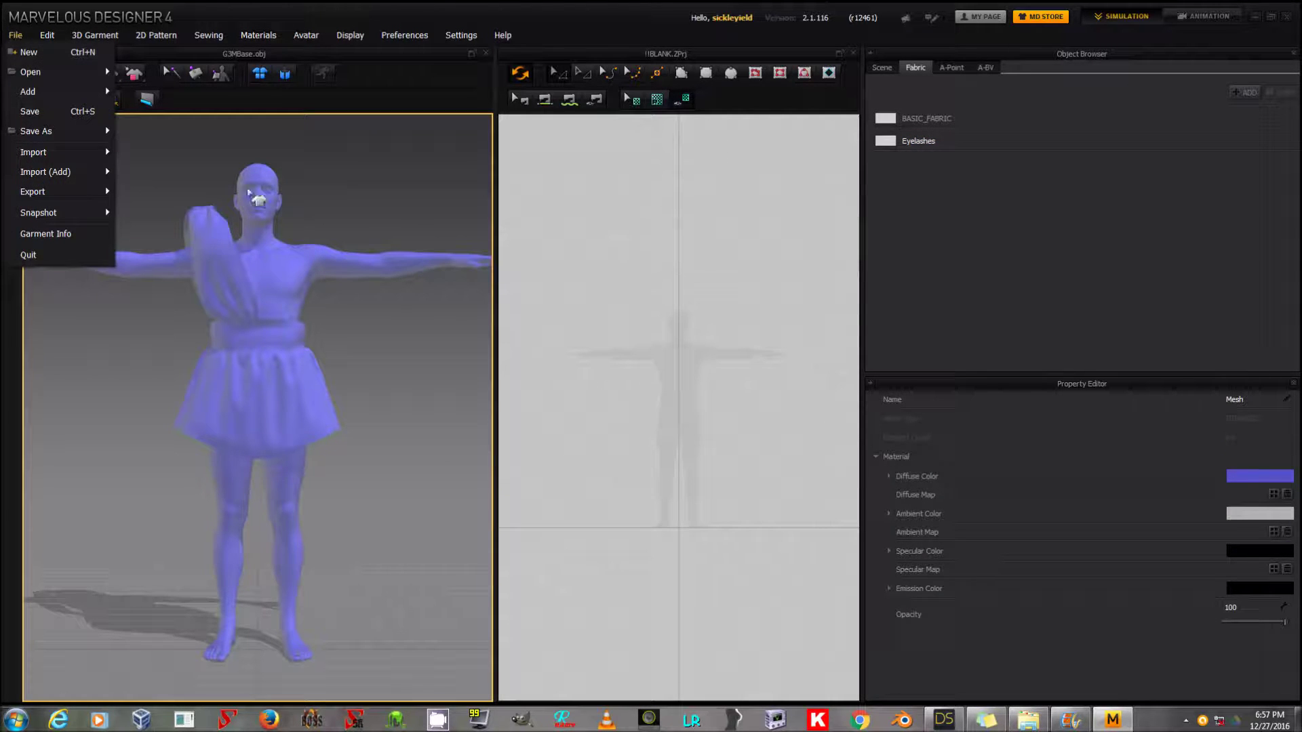
{"action": "left_click", "coordinate": [268, 208]}
{"action": "left_click", "coordinate": [12, 35]}
{"action": "mouse_move", "coordinate": [59, 157]}
{"action": "left_click", "coordinate": [157, 153]}
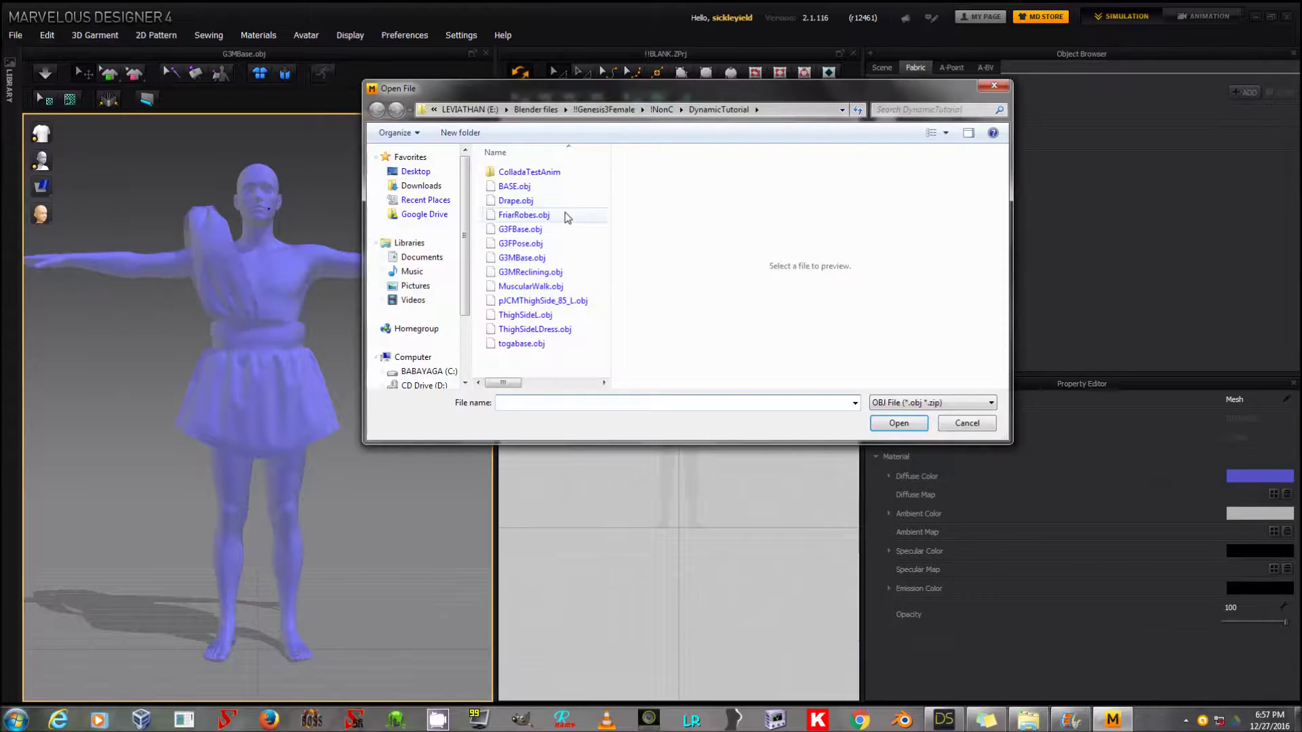
{"action": "double_click", "coordinate": [555, 287]}
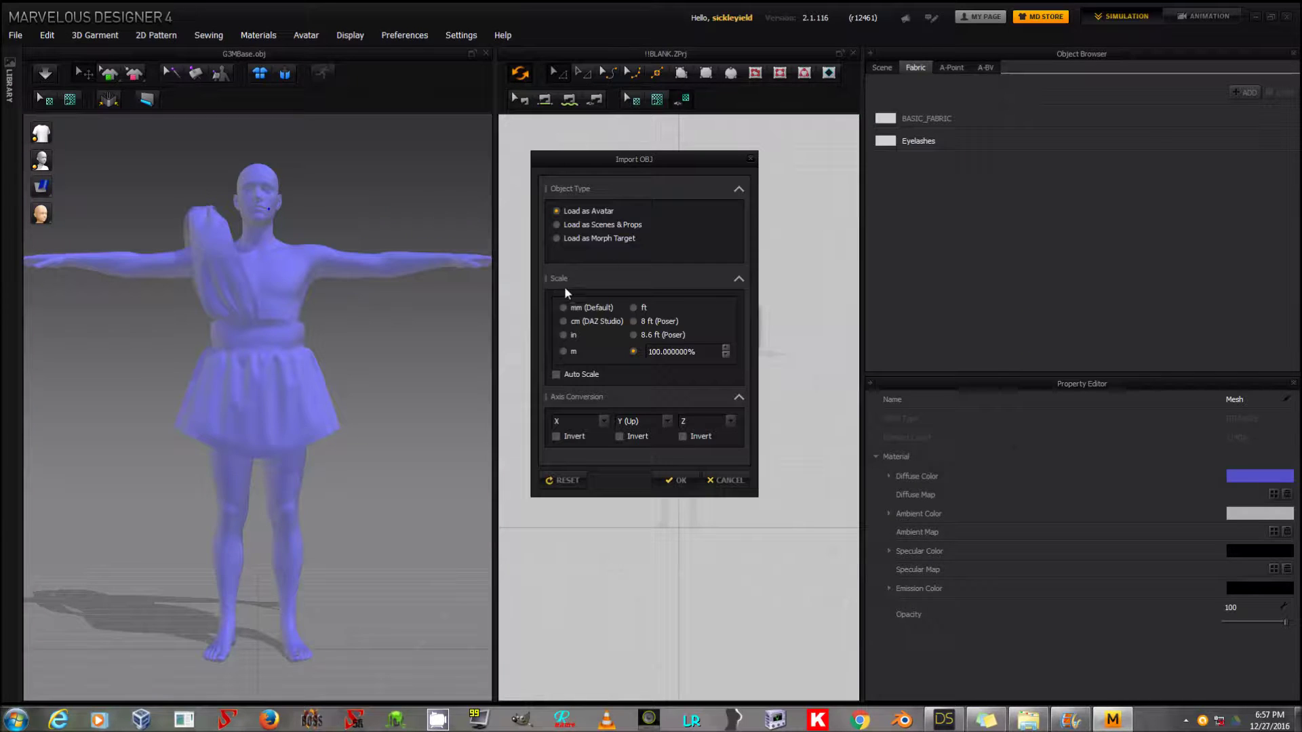
{"action": "left_click", "coordinate": [605, 238]}
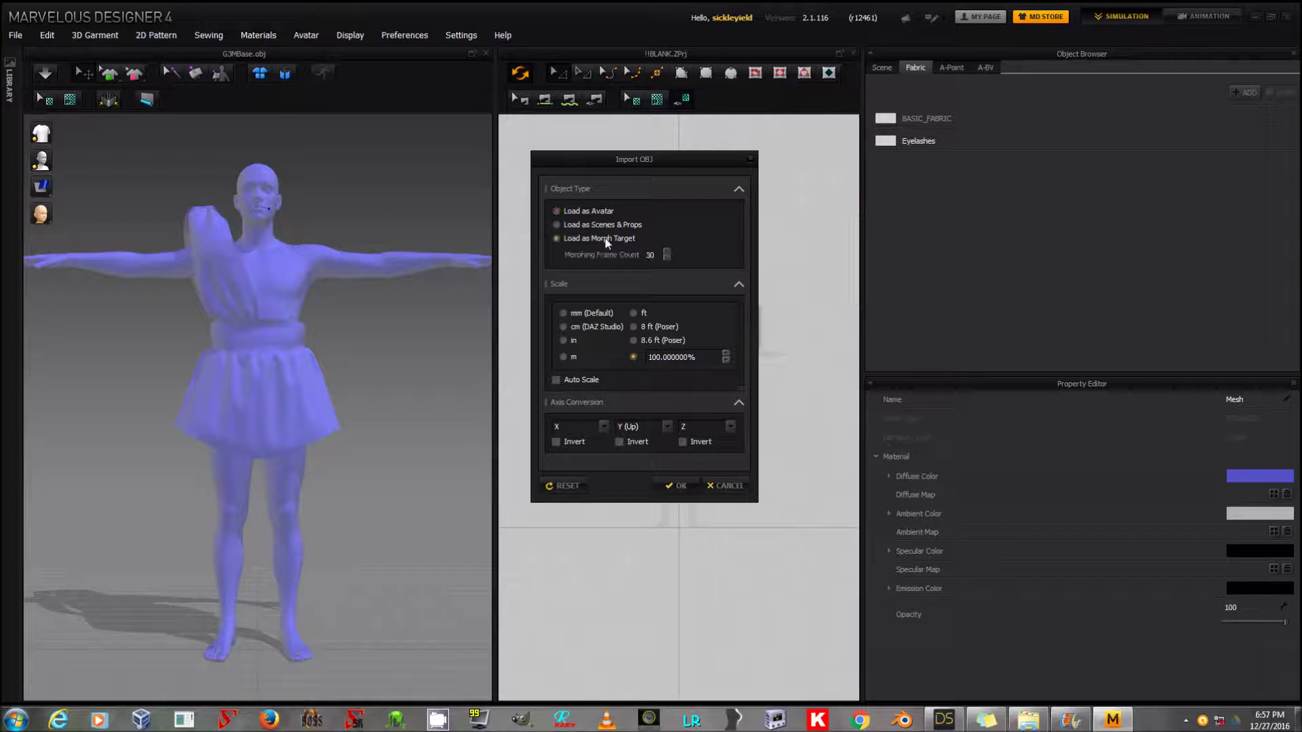
{"action": "left_click", "coordinate": [604, 326]}
{"action": "left_click", "coordinate": [679, 485]}
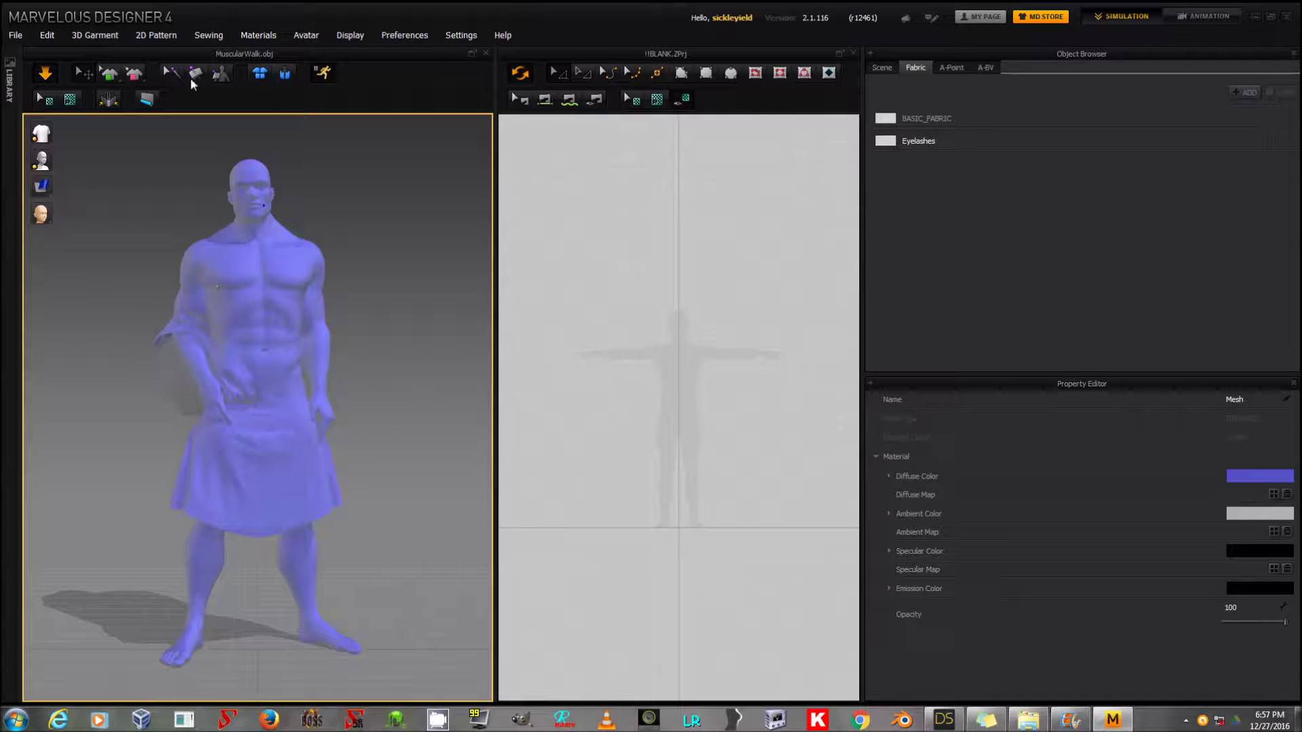
Tack the toga's fallen shoulder drape onto the avatar's right shoulder during the simulation
{"action": "left_click", "coordinate": [219, 75]}
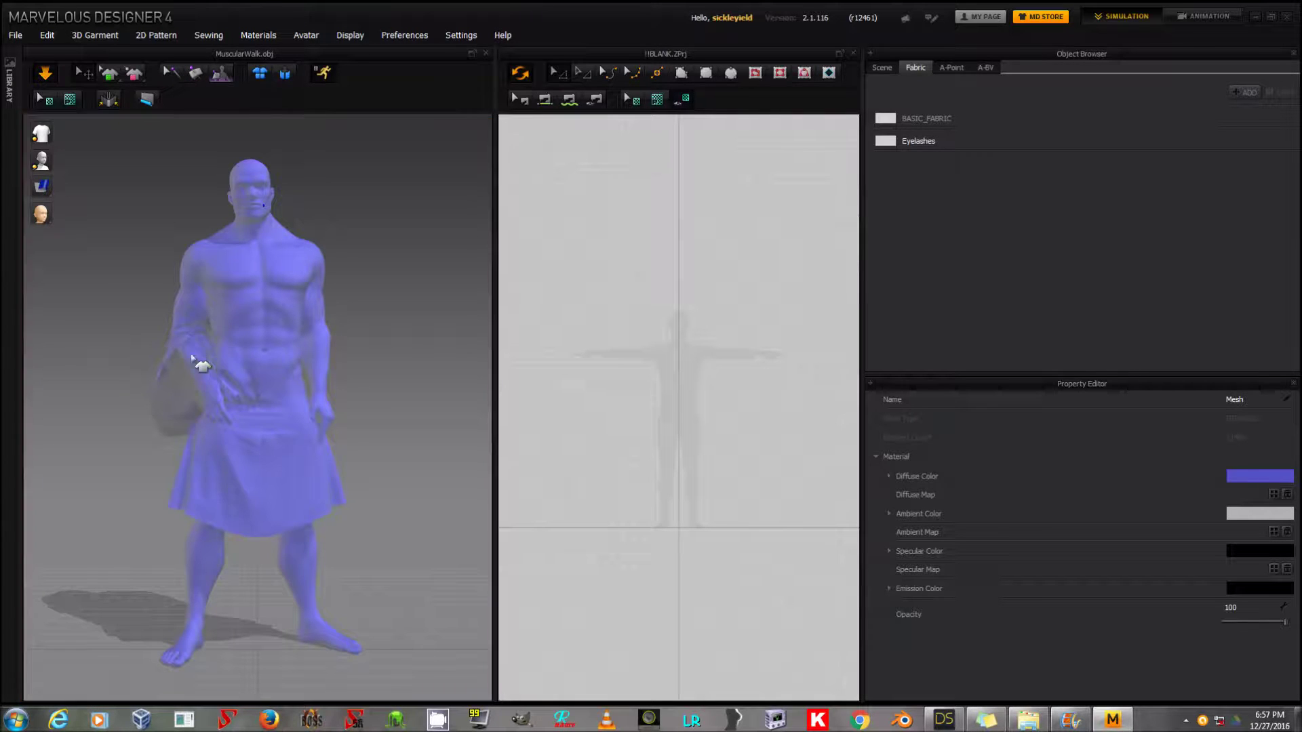
{"action": "left_click", "coordinate": [175, 345]}
{"action": "left_click", "coordinate": [218, 242]}
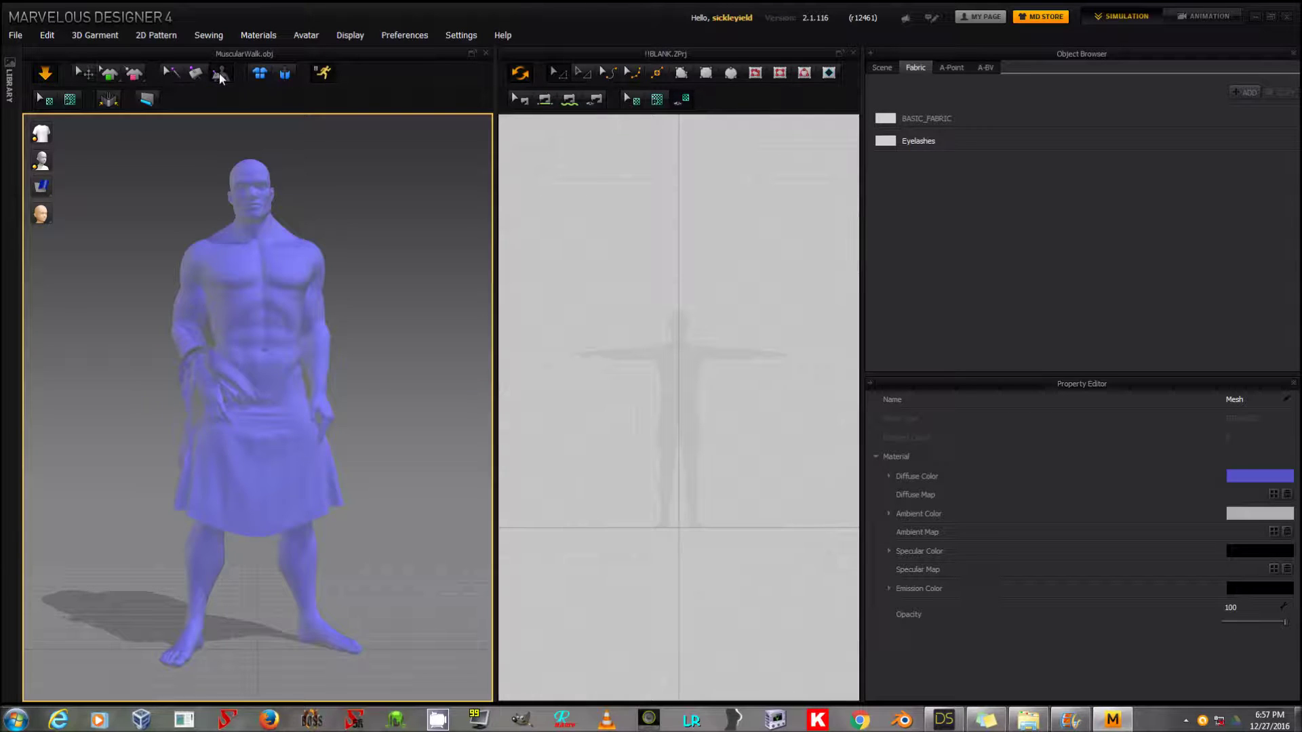
{"action": "left_click", "coordinate": [185, 364]}
{"action": "left_click", "coordinate": [199, 274]}
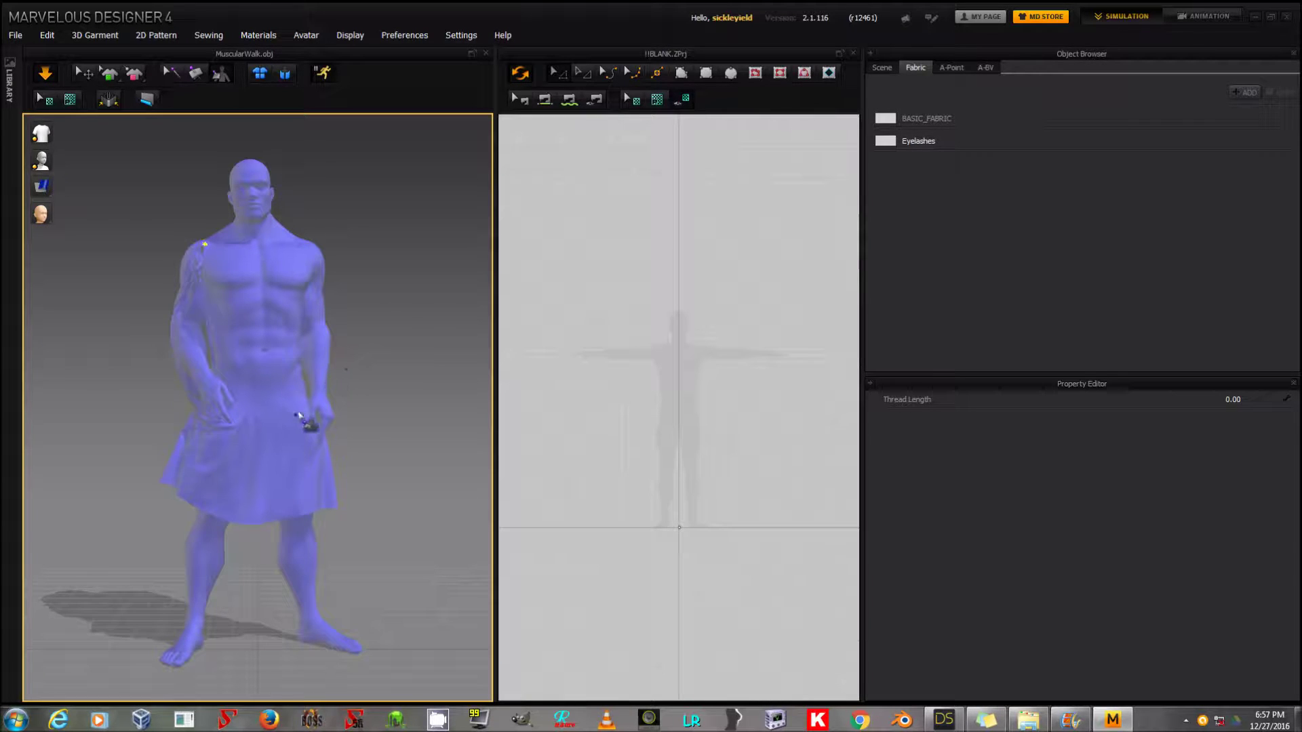
Tack the toga's waist up to the avatar at the left front waist and the middle of the lower back
{"action": "left_click", "coordinate": [300, 408]}
{"action": "left_click", "coordinate": [296, 372]}
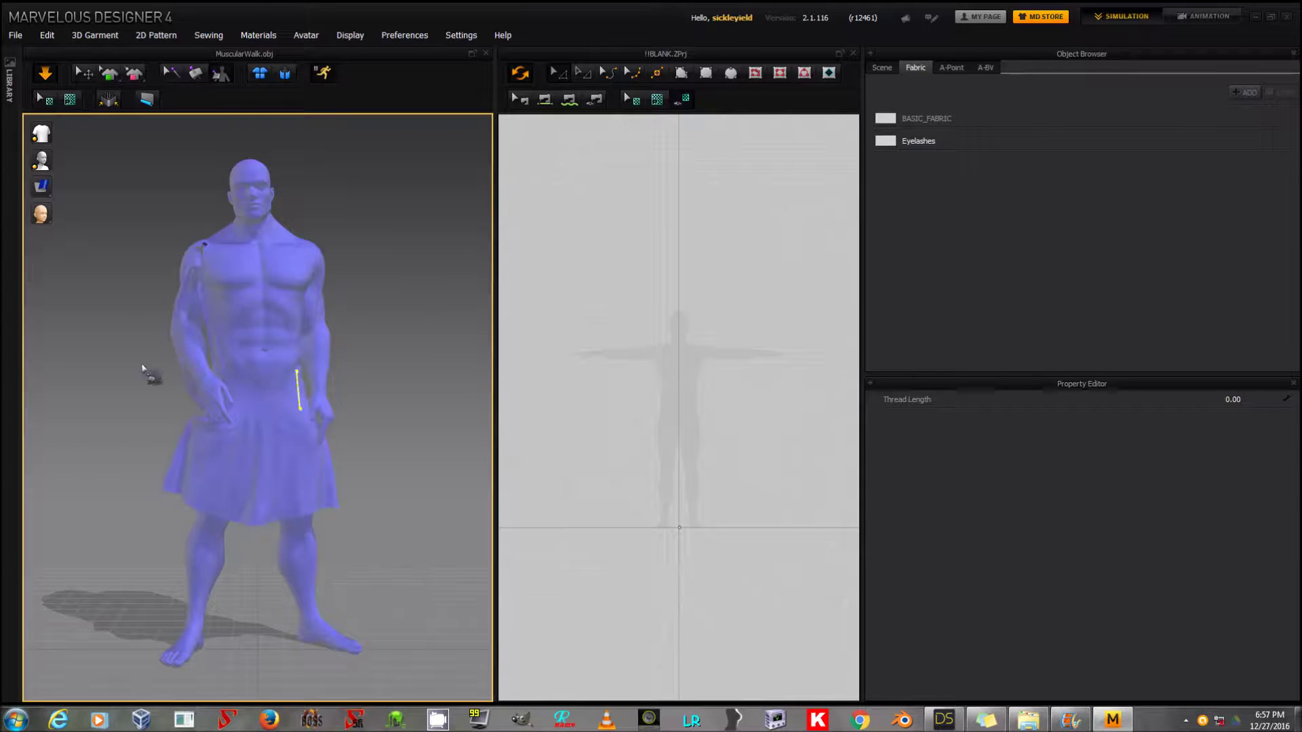
{"action": "right_click_drag", "start_coordinate": [80, 334], "coordinate": [355, 345]}
{"action": "left_click", "coordinate": [273, 434]}
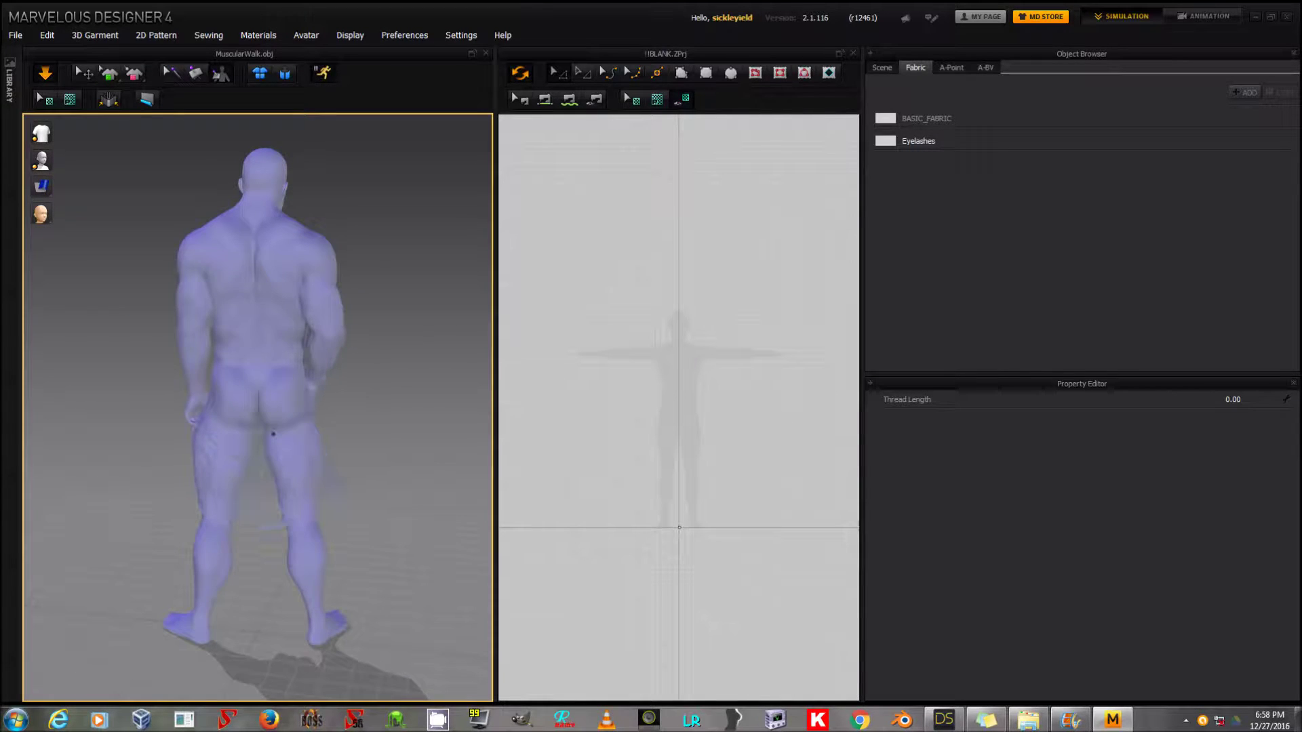
{"action": "left_click", "coordinate": [265, 363]}
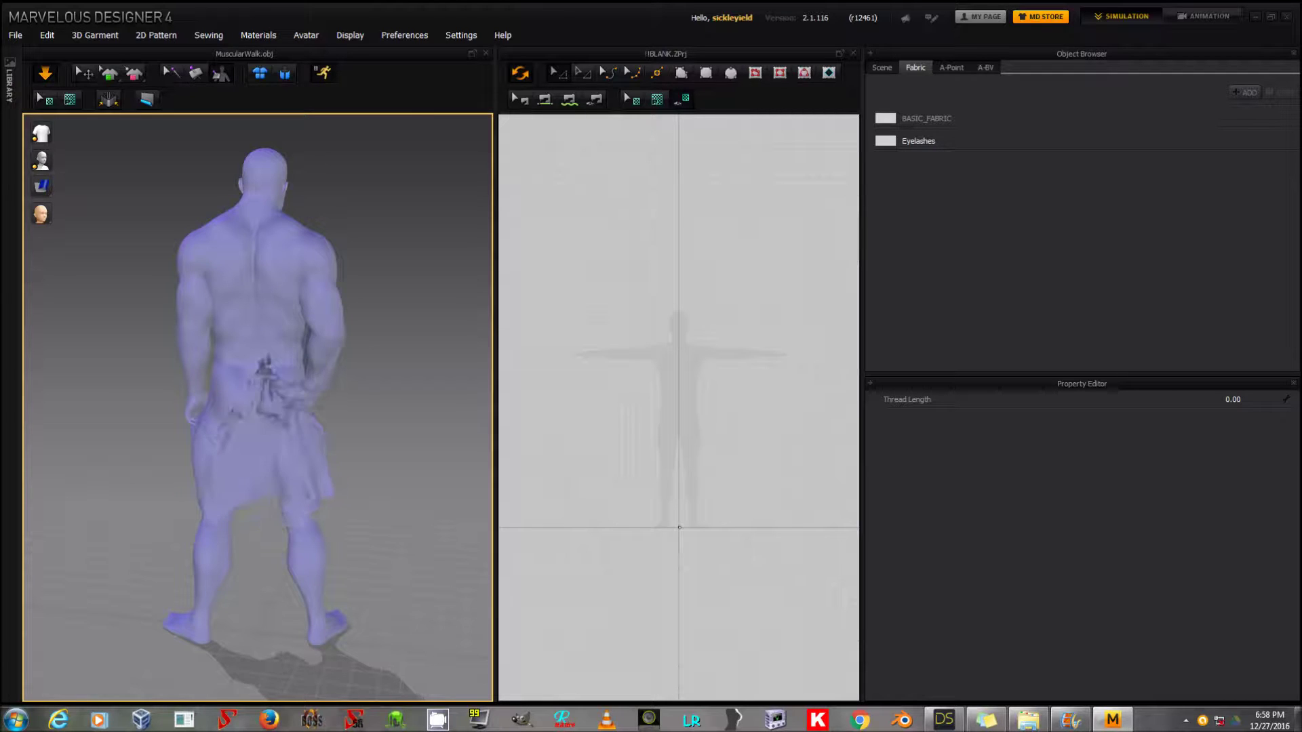
{"action": "right_click_drag", "start_coordinate": [116, 326], "coordinate": [308, 385]}
{"action": "left_click", "coordinate": [284, 388]}
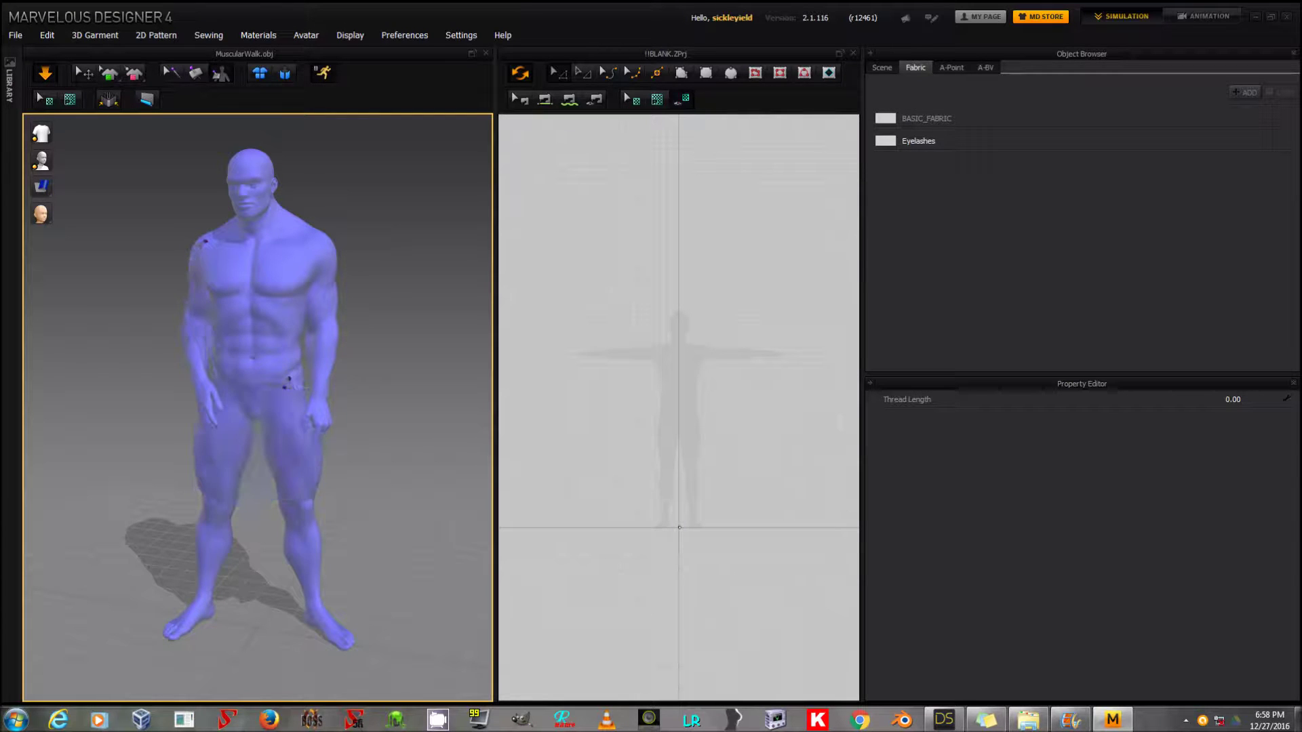
{"action": "left_click", "coordinate": [287, 356]}
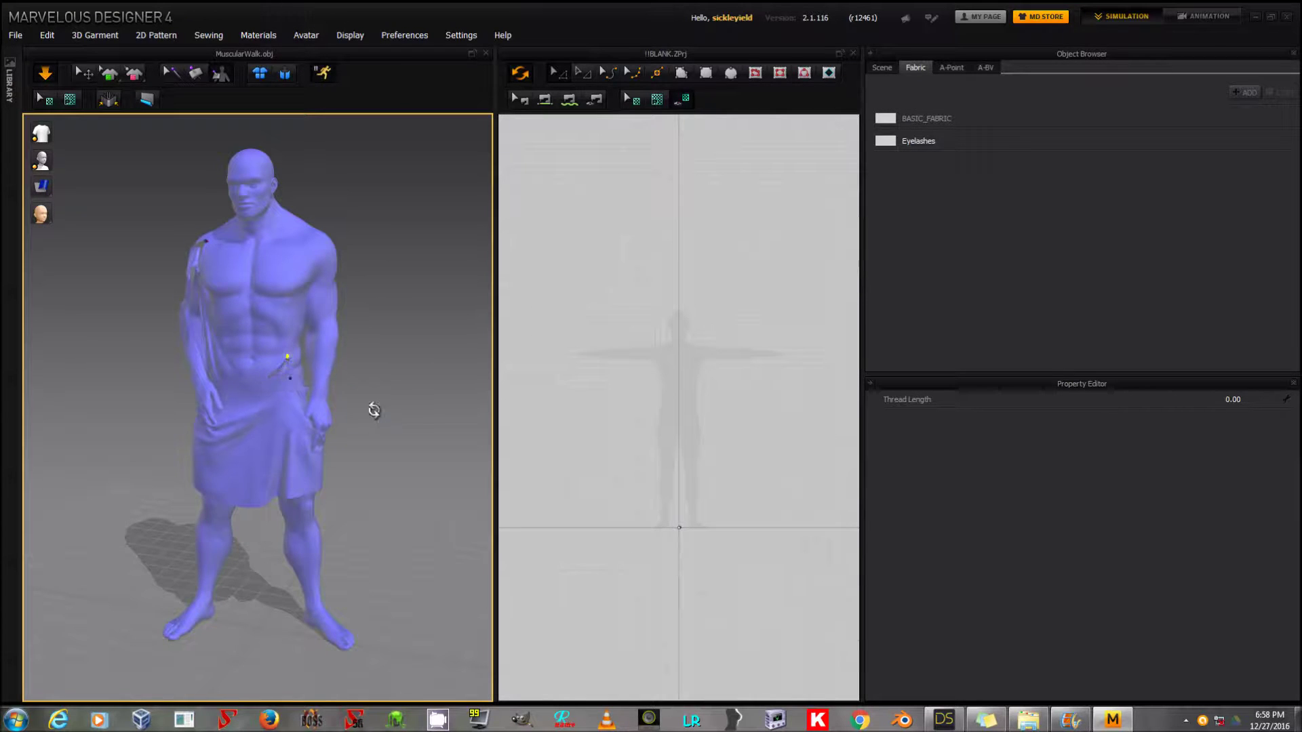
Tack the toga's loose rear drape to the avatar's upper back behind the right shoulder
{"action": "right_click_drag", "start_coordinate": [373, 406], "coordinate": [593, 393]}
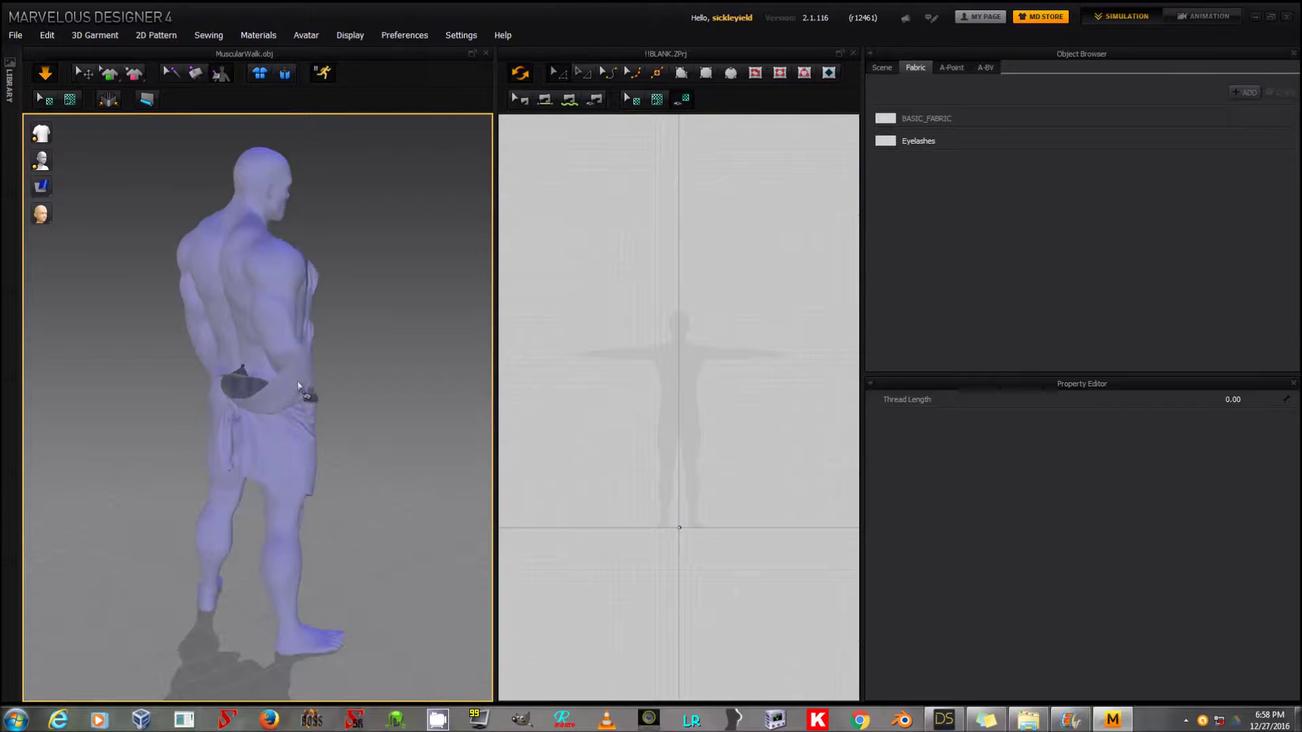
{"action": "left_click", "coordinate": [247, 252]}
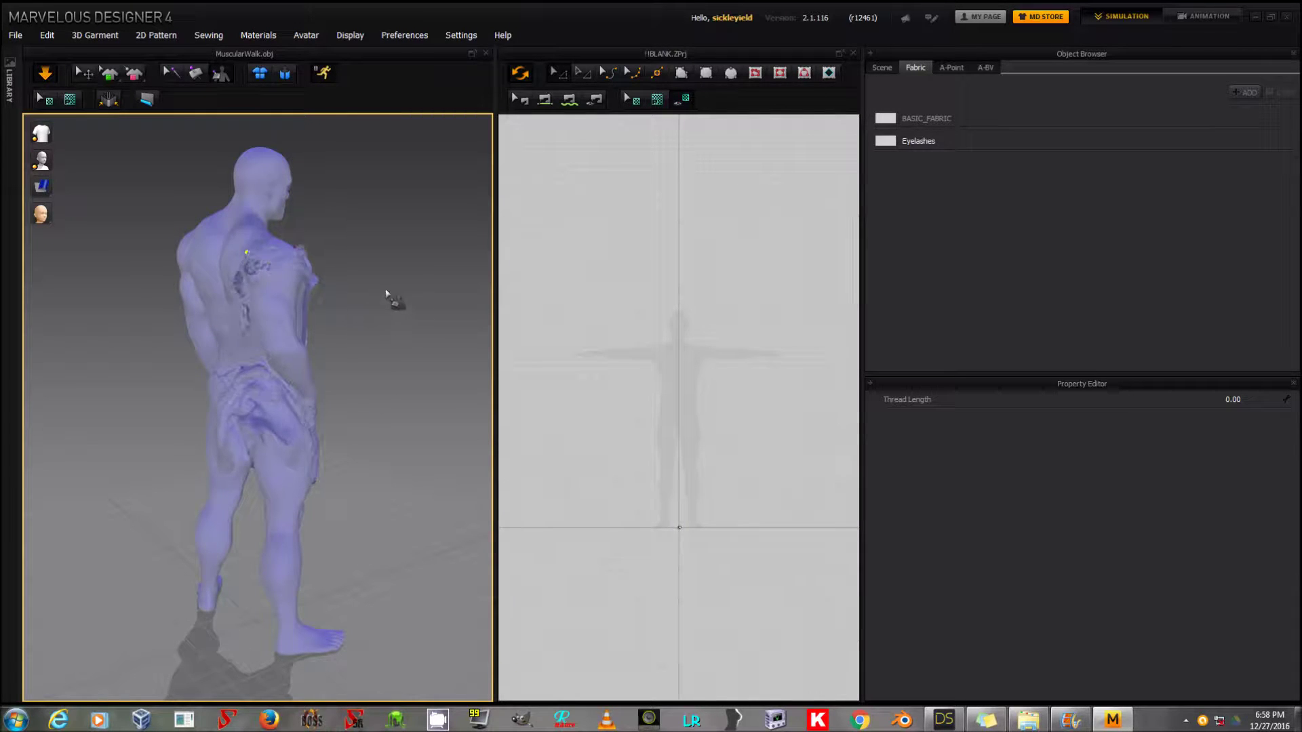
{"action": "right_click_drag", "start_coordinate": [372, 286], "coordinate": [151, 267]}
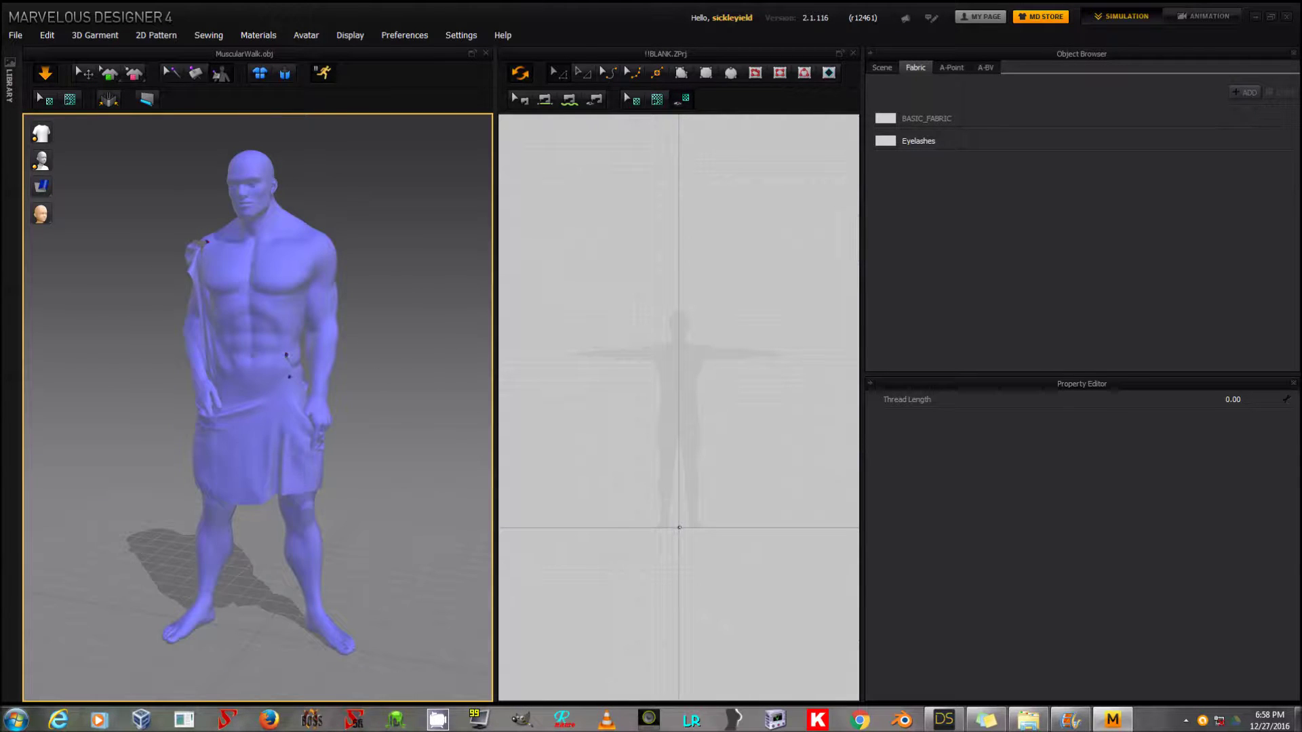
{"action": "mouse_move", "coordinate": [456, 427]}
{"action": "right_mouse_down"}
{"action": "mouse_move", "coordinate": [421, 407]}
{"action": "mouse_move", "coordinate": [326, 393]}
{"action": "mouse_move", "coordinate": [437, 413]}
{"action": "right_mouse_up"}
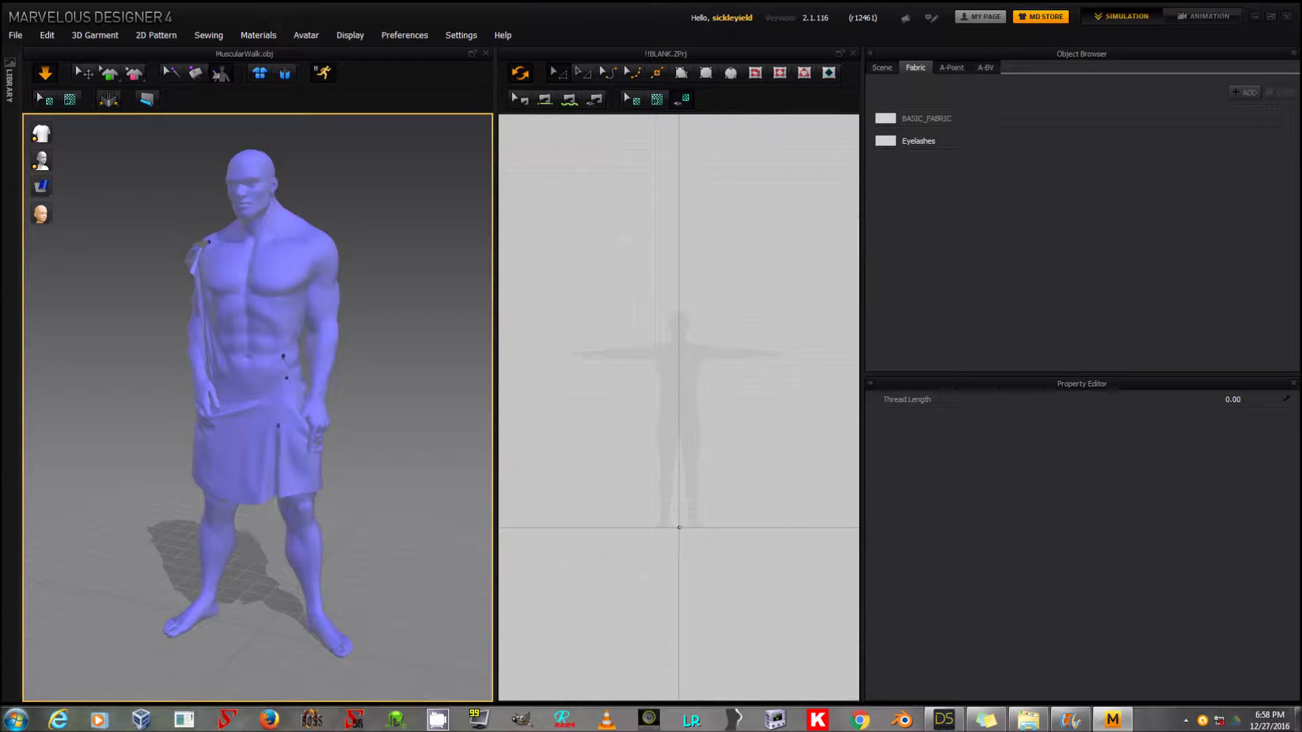
Stop the cloth simulation and select the draped toga on the avatar
{"action": "left_click", "coordinate": [53, 75]}
{"action": "left_click", "coordinate": [249, 398]}
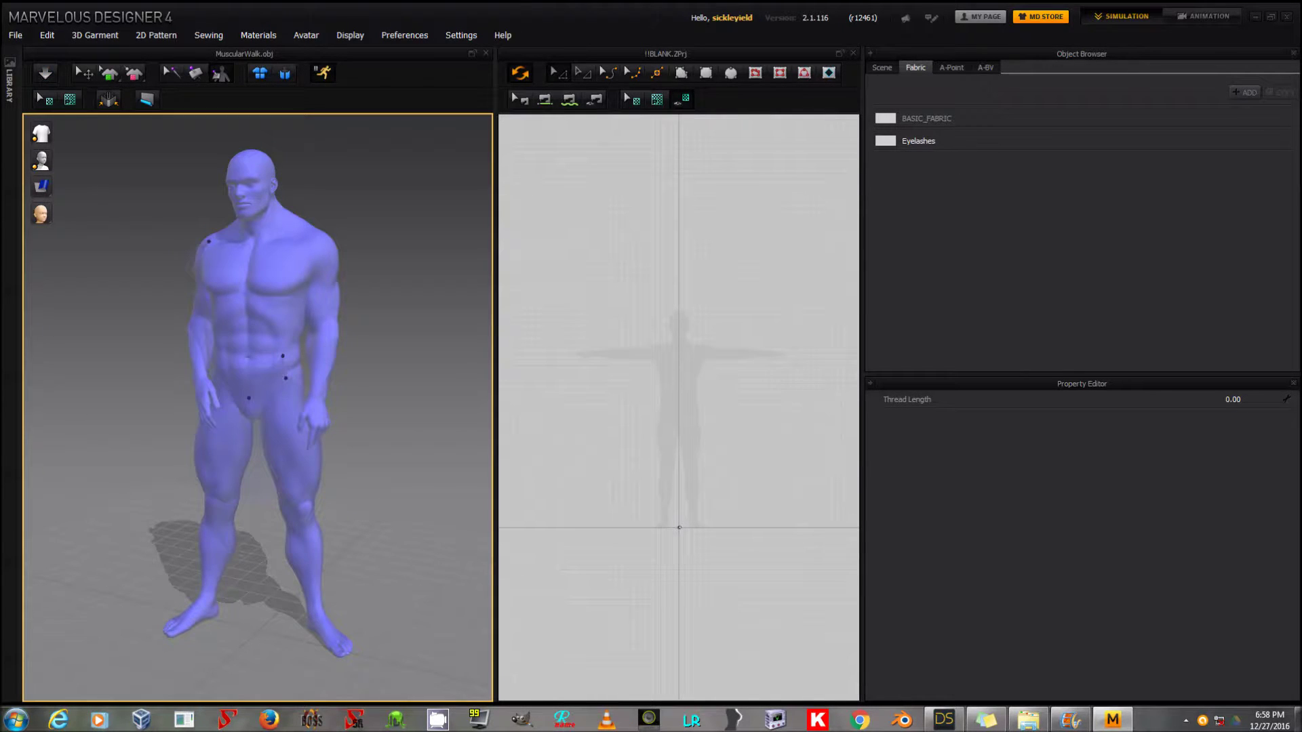
{"action": "left_click", "coordinate": [84, 75]}
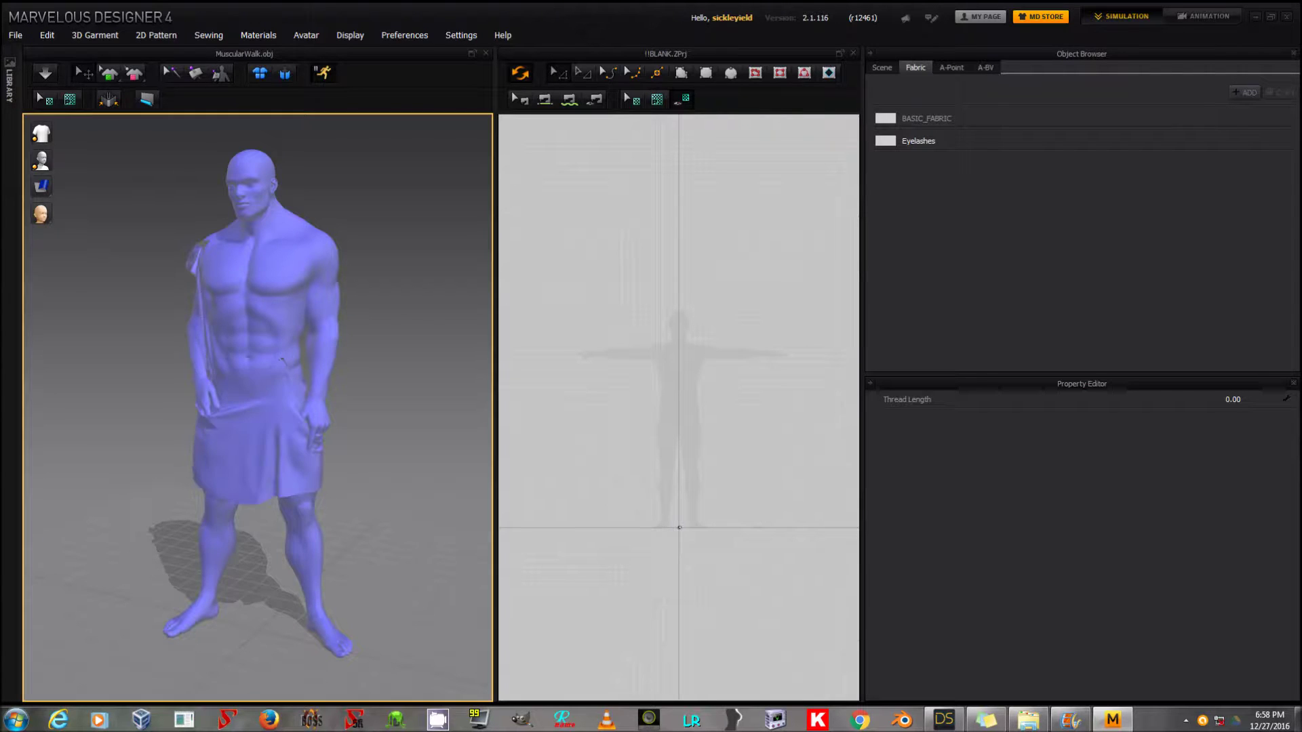
Start an OBJ export of the selected toga into the DynamicTutorial folder, named MuscularWalkTogaMorph.obj
{"action": "left_click", "coordinate": [15, 35]}
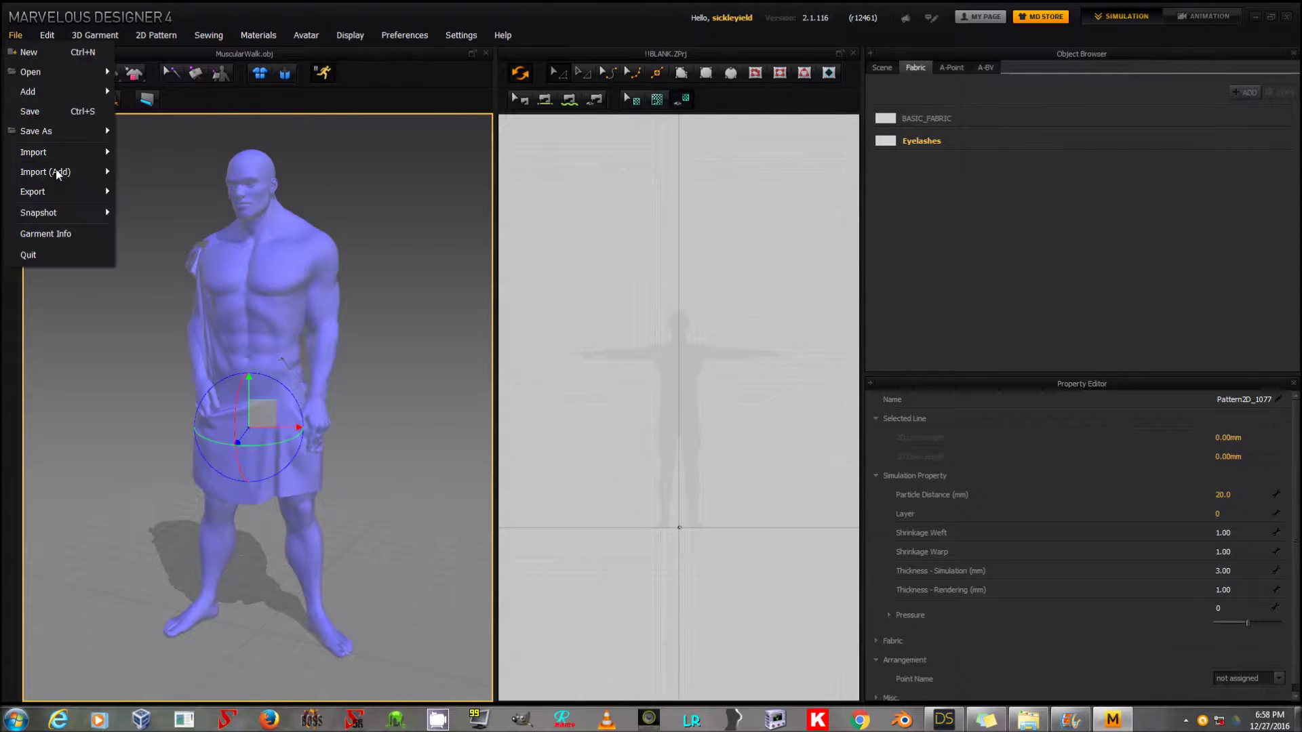
{"action": "left_click", "coordinate": [140, 194]}
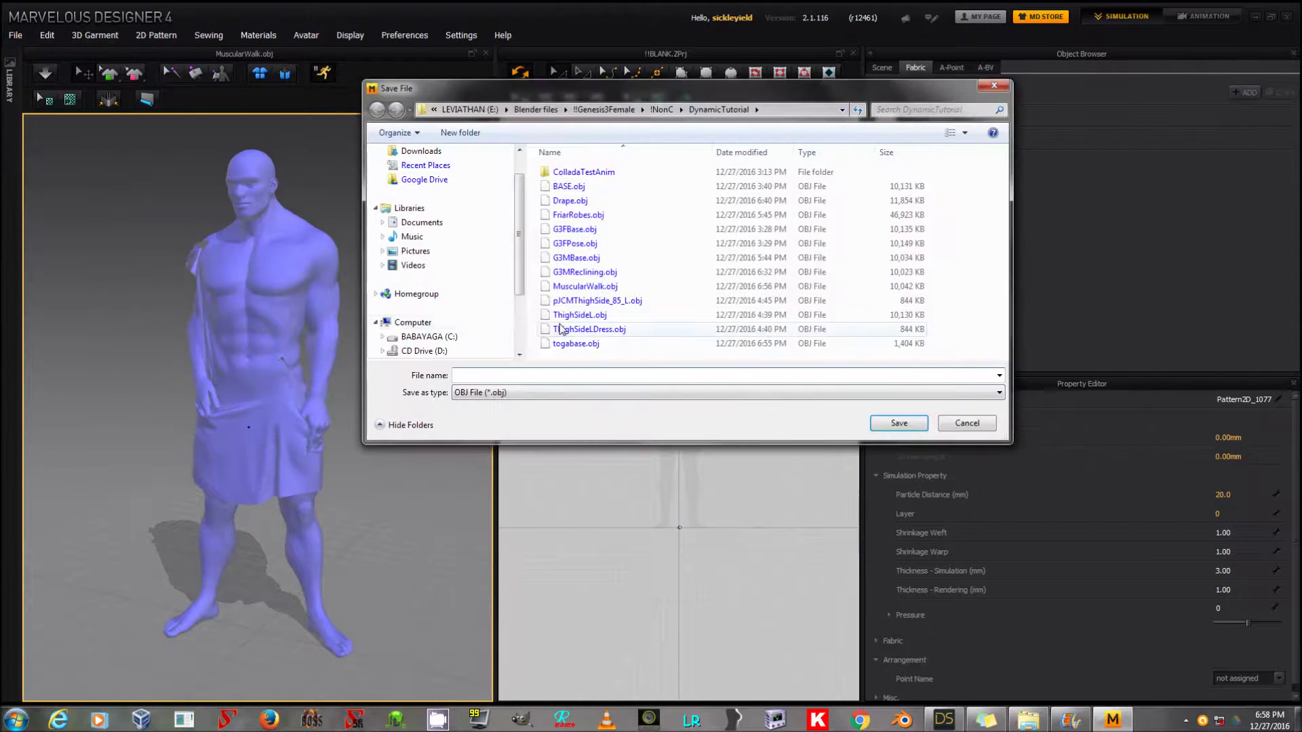
{"action": "left_click", "coordinate": [585, 286]}
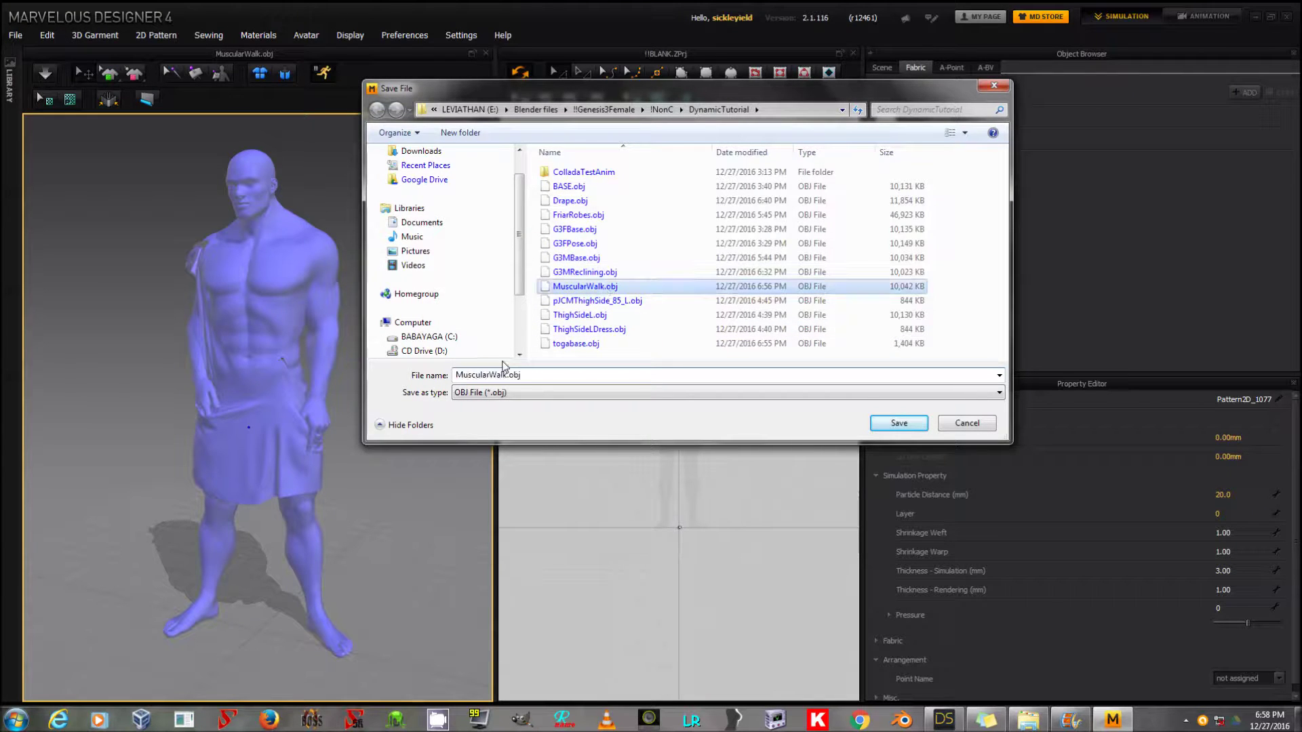
{"action": "left_click", "coordinate": [509, 374]}
{"action": "left_click", "coordinate": [509, 374]}
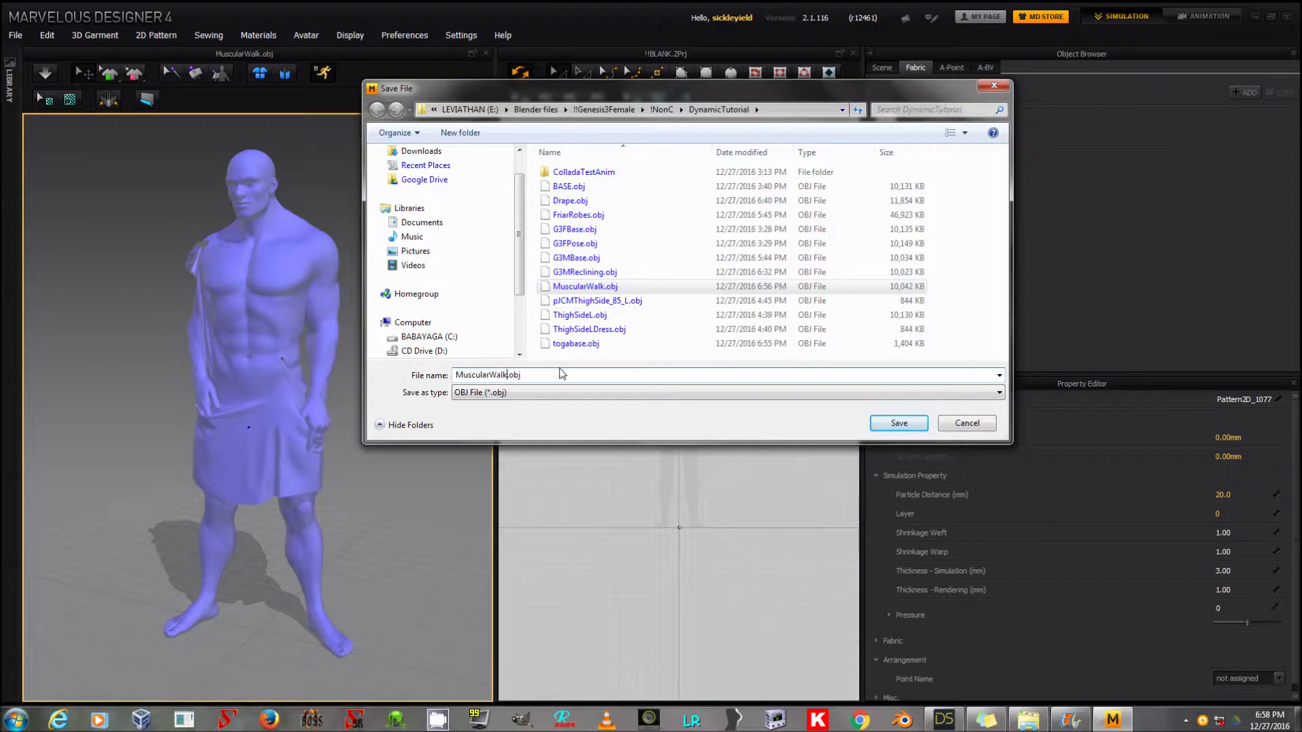
{"action": "type", "text": "TogaPose"}
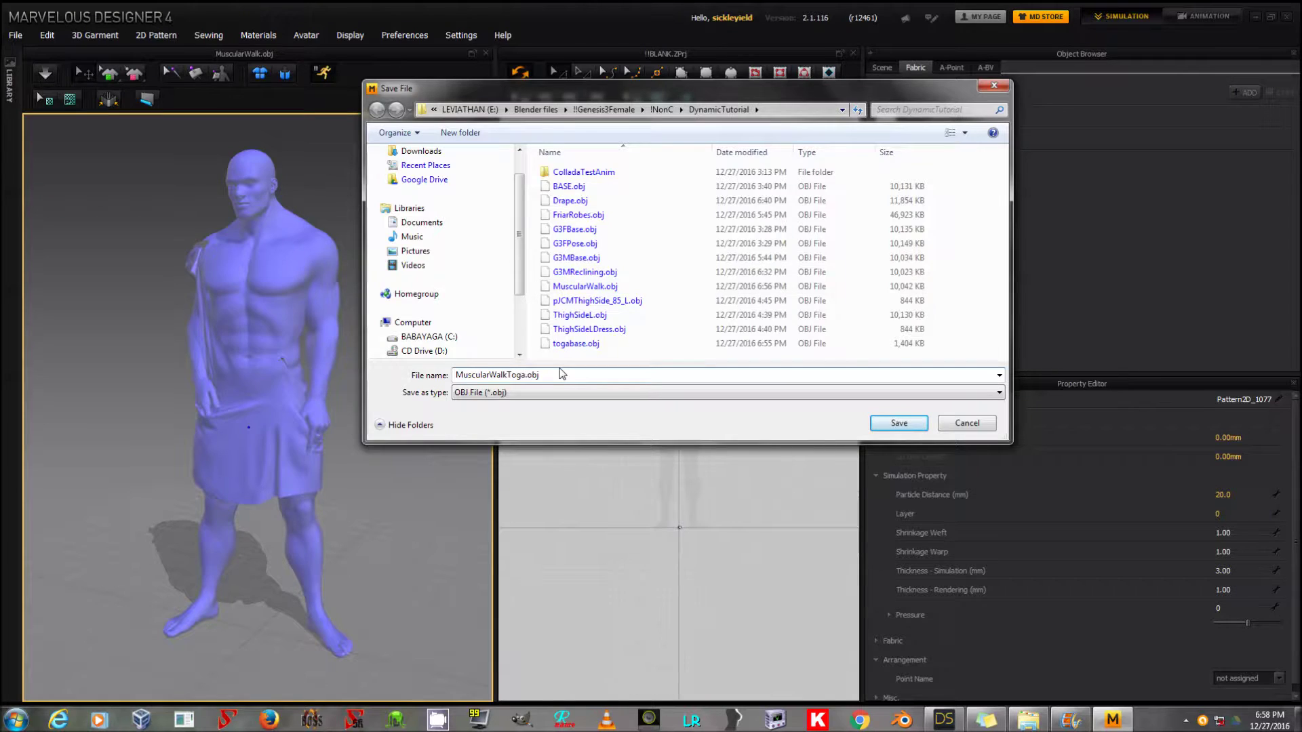
{"action": "key", "text": "Return"}
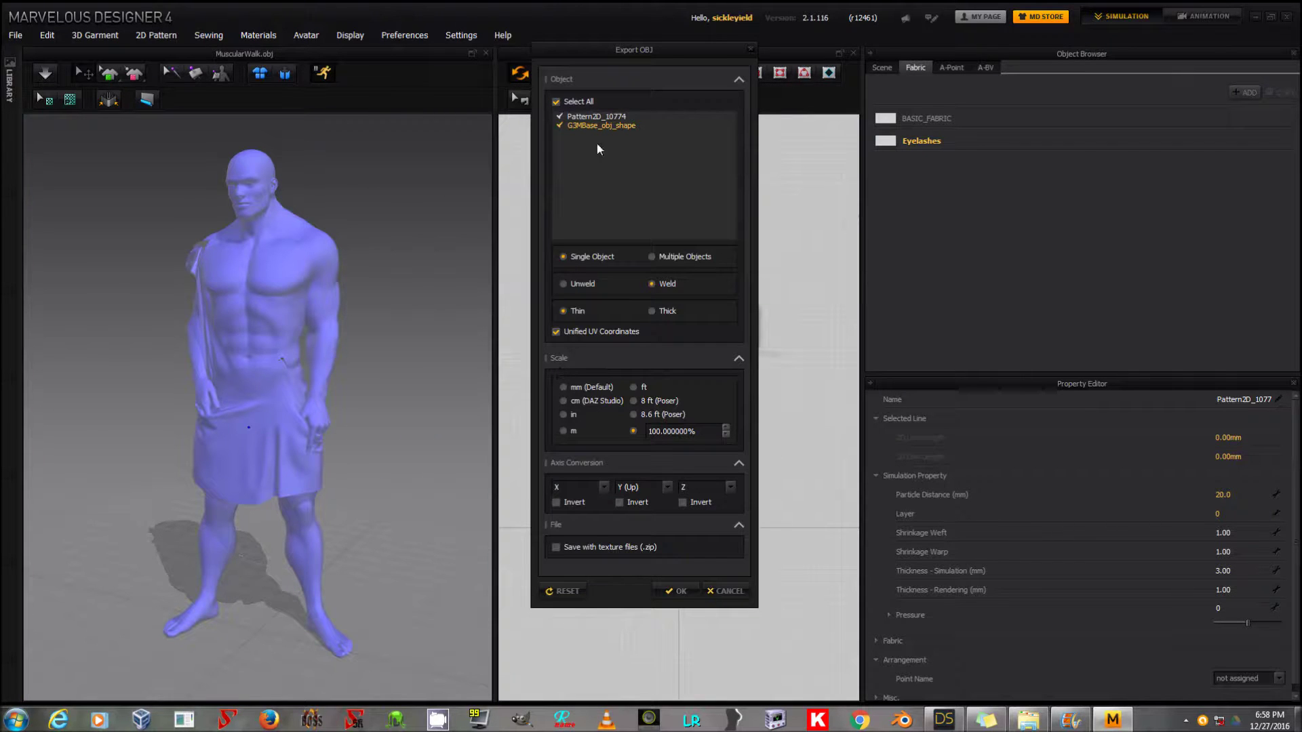
Exclude the G3MBase_obj_shape avatar from the OBJ export and export the toga pattern at cm (DAZ Studio) scale
{"action": "left_click", "coordinate": [587, 128]}
{"action": "left_click", "coordinate": [593, 401]}
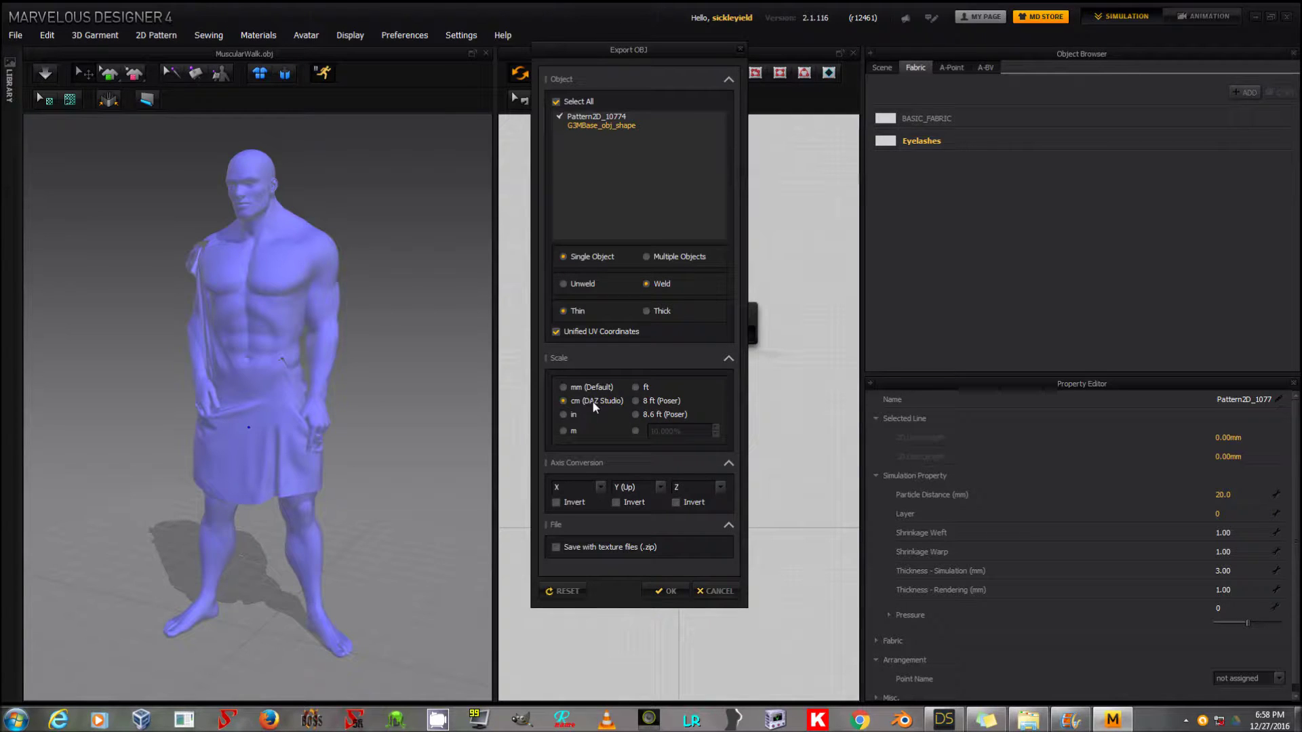
{"action": "left_click", "coordinate": [667, 590]}
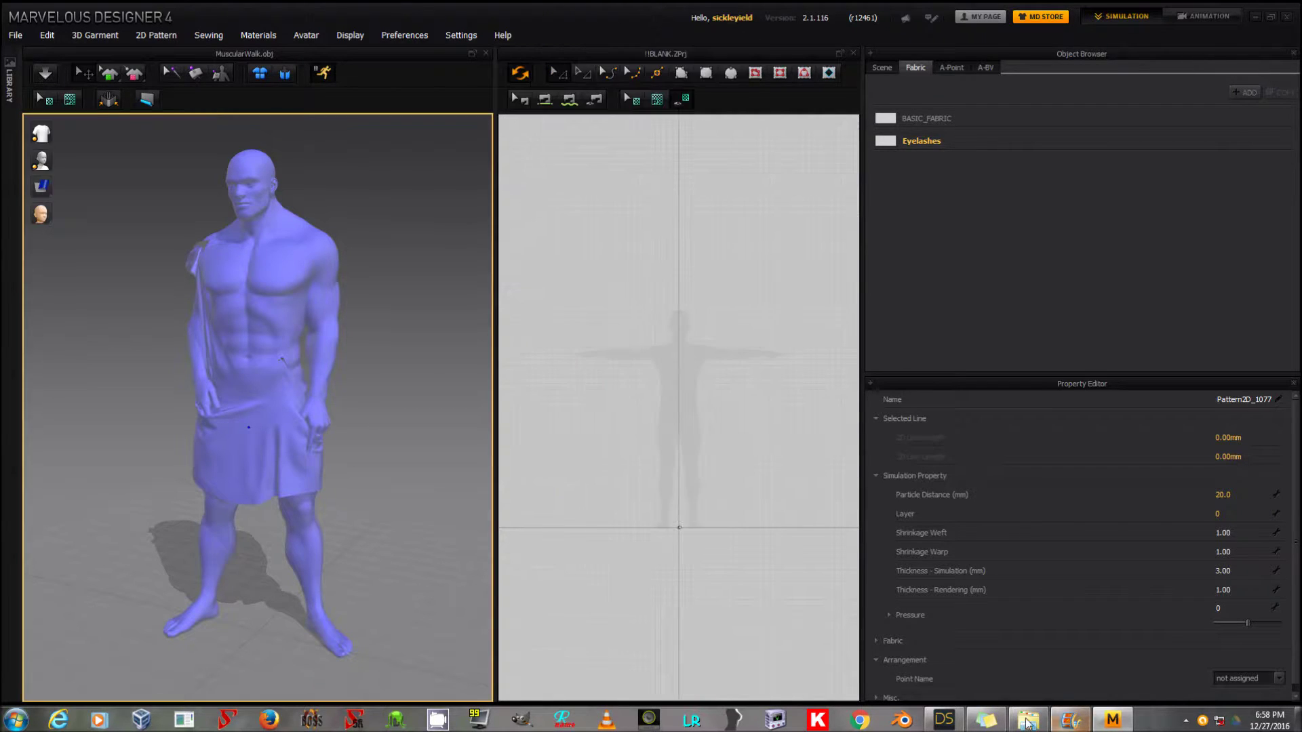
Switch to DAZ Studio, make the hidden Toga Large visible and select it in the scene
{"action": "left_click", "coordinate": [943, 720]}
{"action": "left_click", "coordinate": [372, 563]}
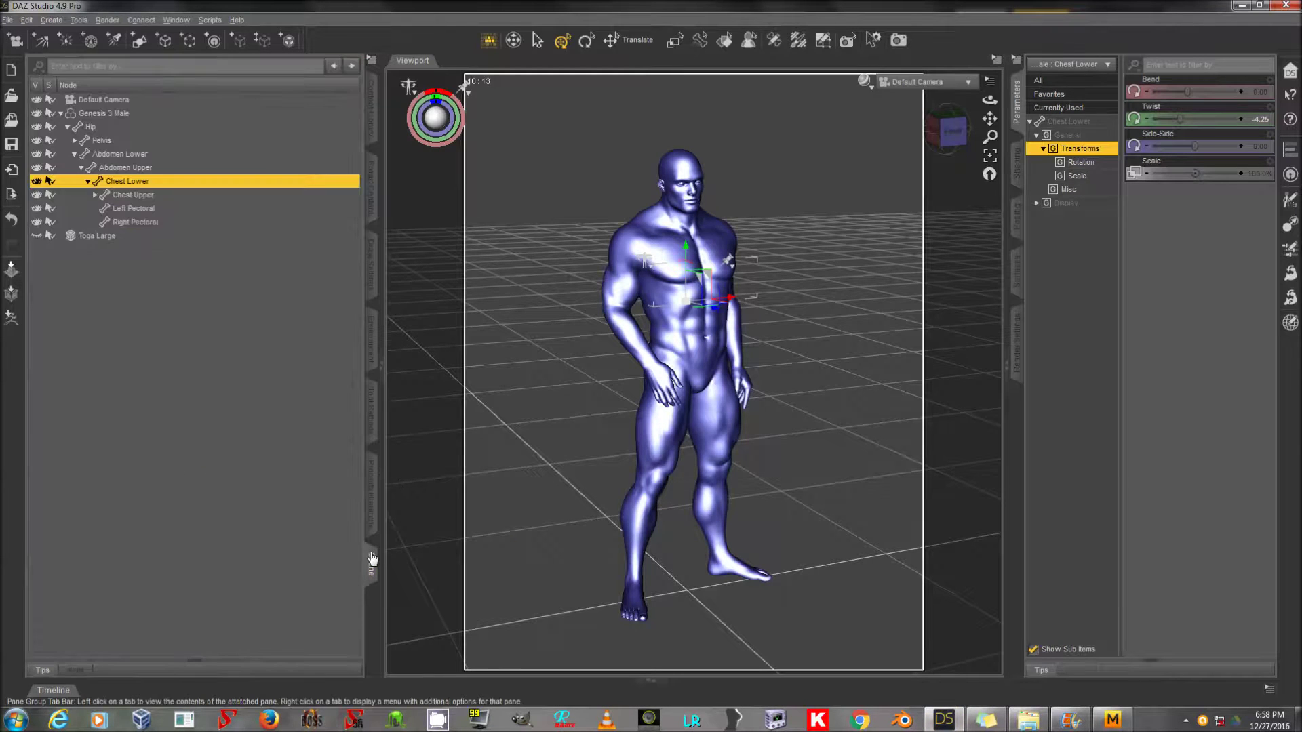
{"action": "left_click", "coordinate": [37, 235]}
{"action": "left_click", "coordinate": [79, 236]}
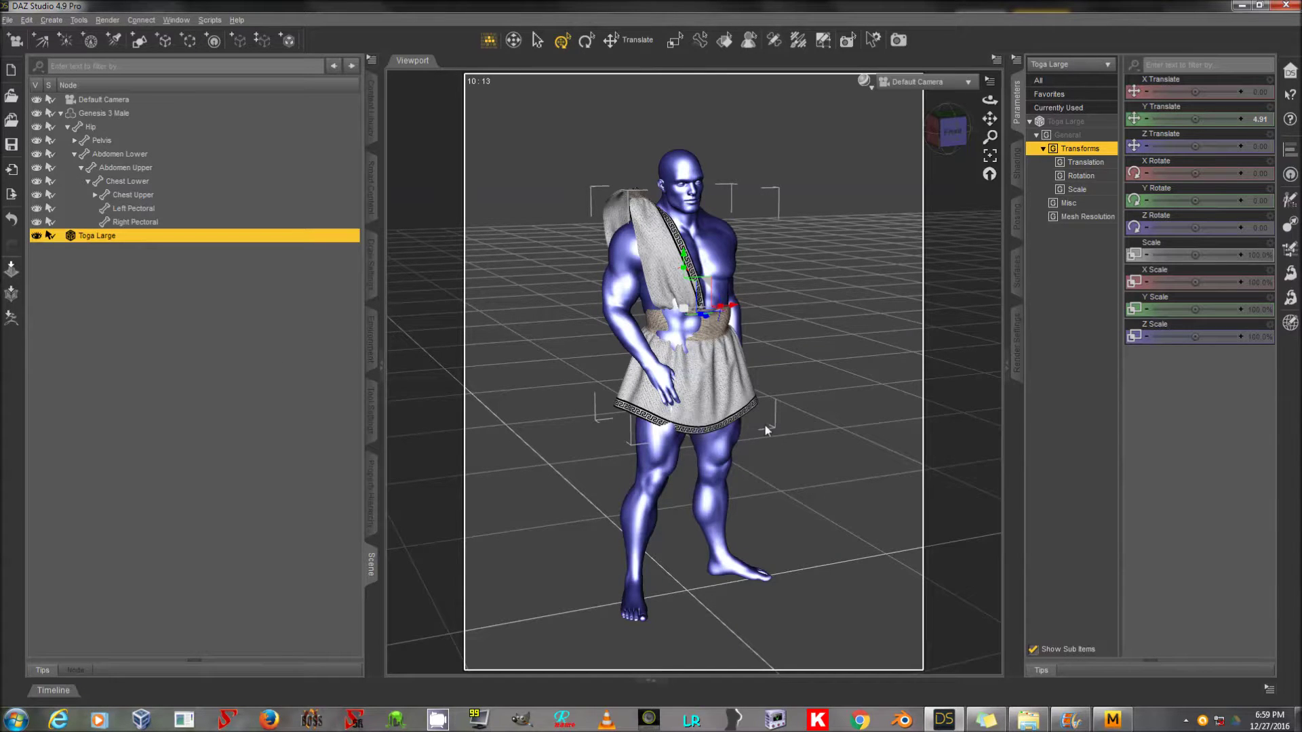
Choose MuscularWalkTogaMorph.obj in Morph Loader Pro as the morph file for Toga Large
{"action": "left_click", "coordinate": [1290, 298]}
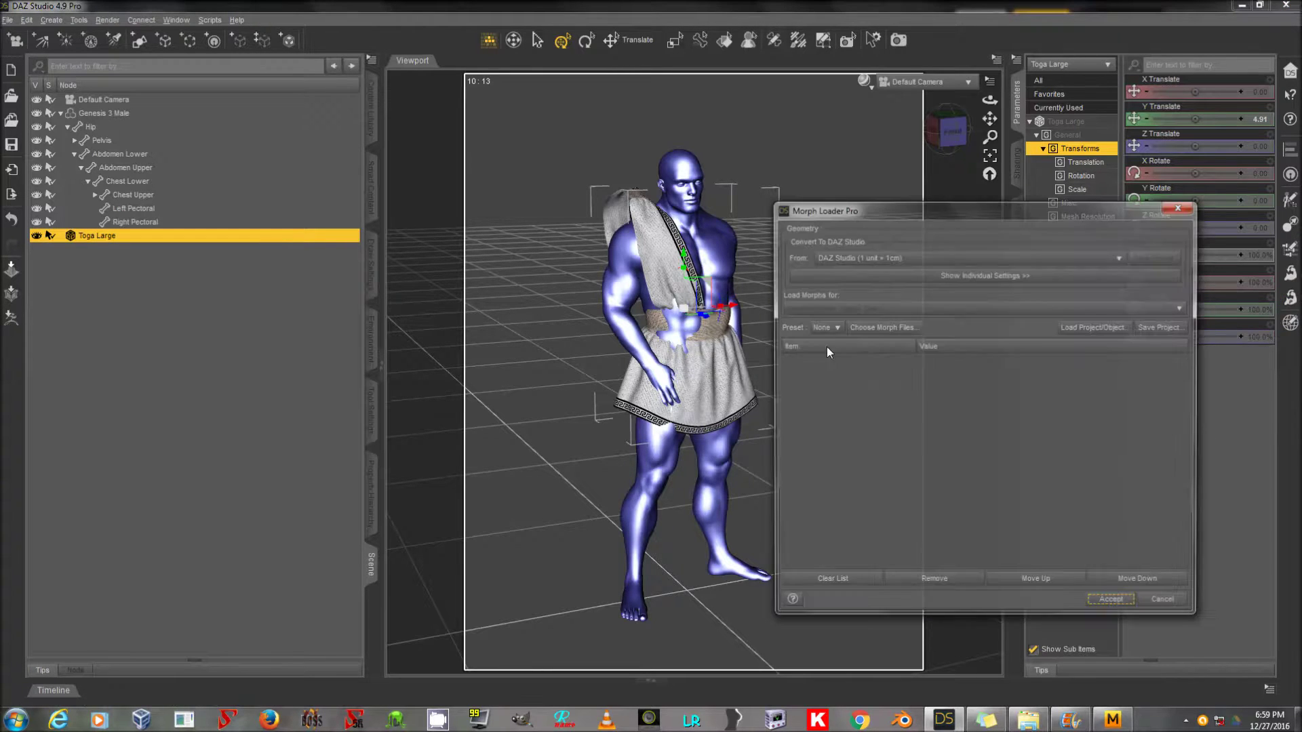
{"action": "left_click", "coordinate": [879, 332]}
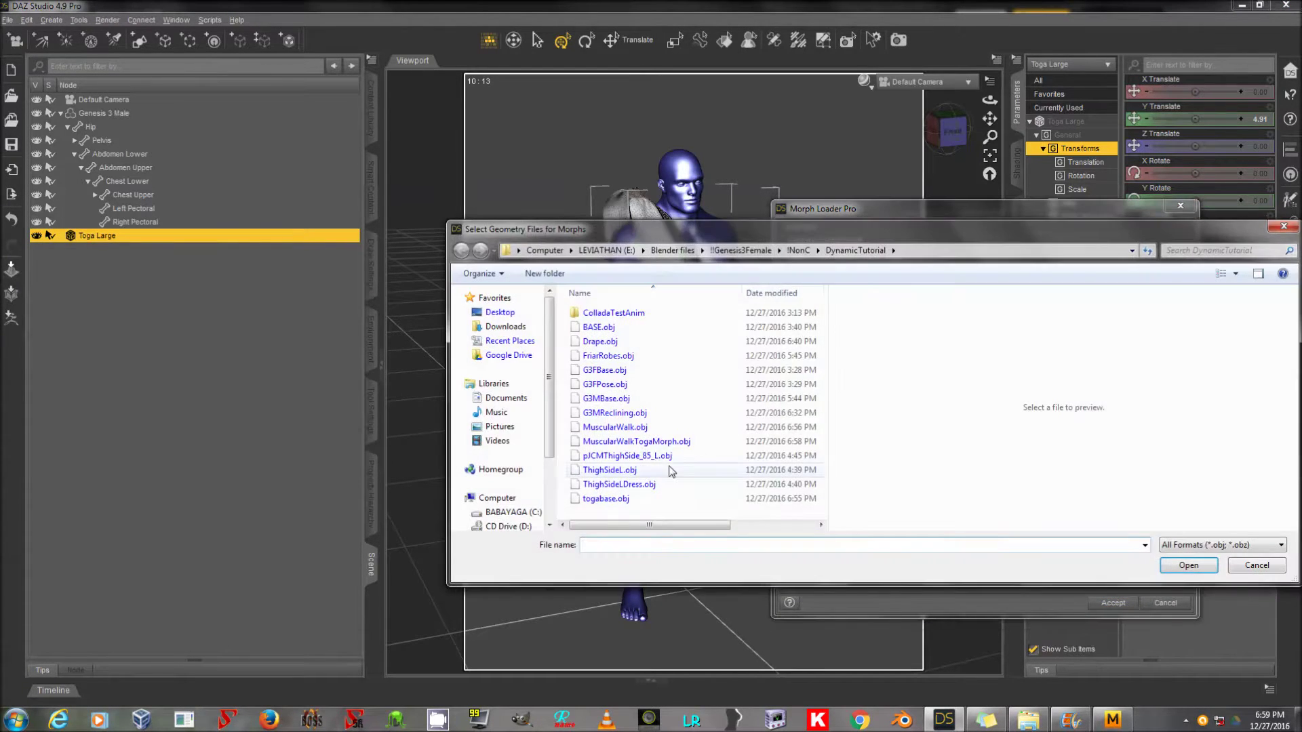
{"action": "double_click", "coordinate": [673, 442]}
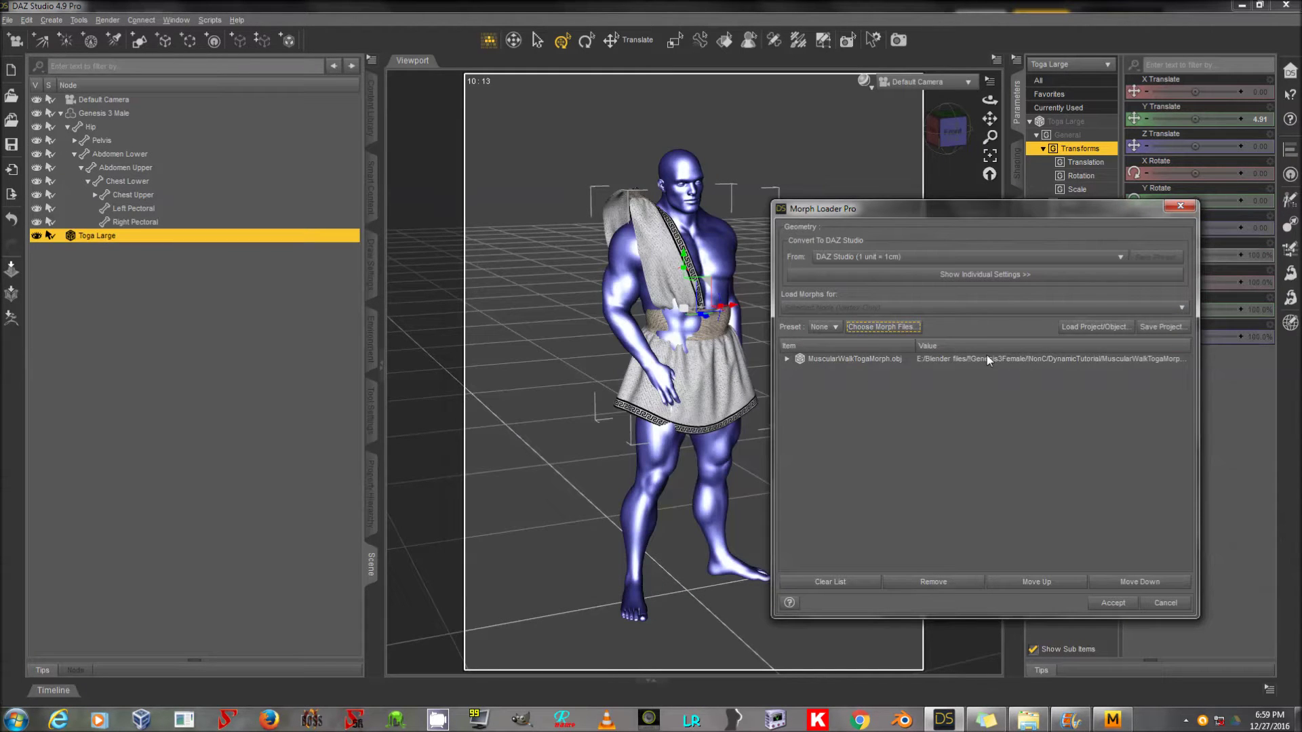
Put the toga morph in a new property group, Actor/Movement, and create the morph
{"action": "left_click", "coordinate": [982, 398]}
{"action": "left_click", "coordinate": [978, 399]}
{"action": "left_click", "coordinate": [1037, 407]}
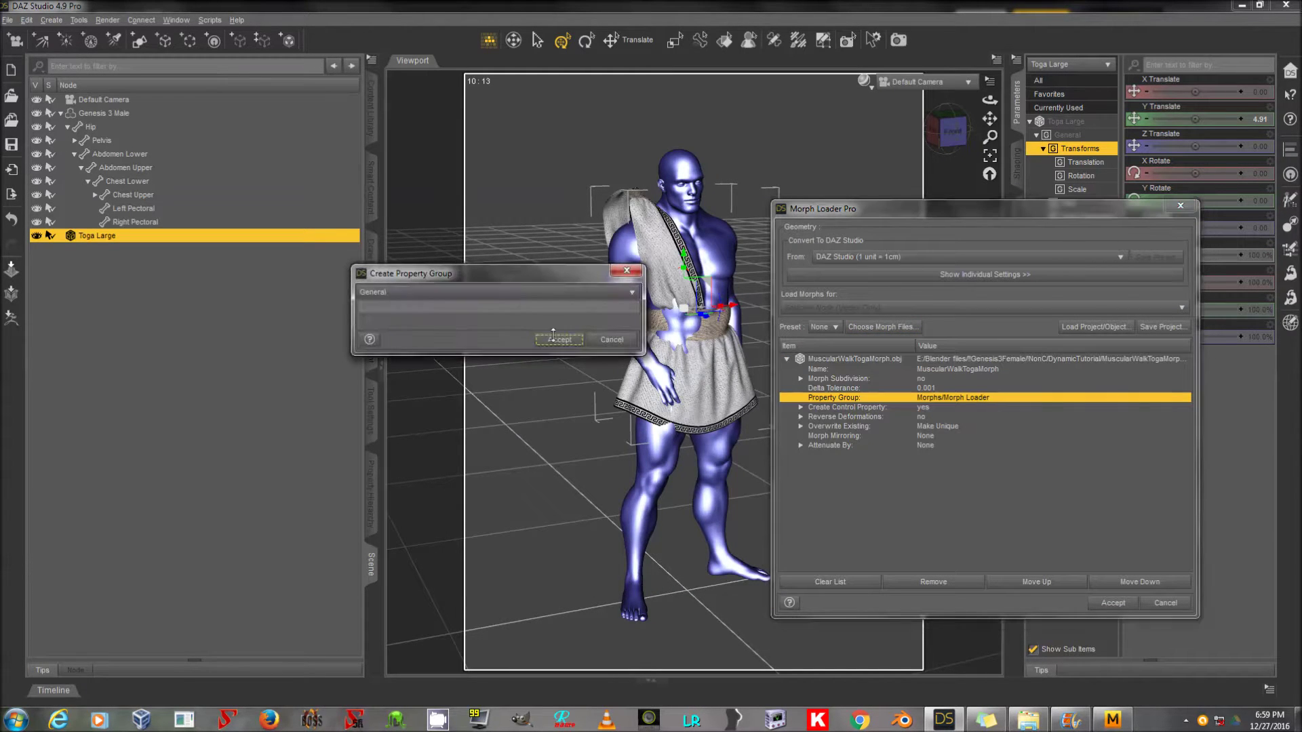
{"action": "type", "text": "Actor/Movement"}
{"action": "key", "text": "Return"}
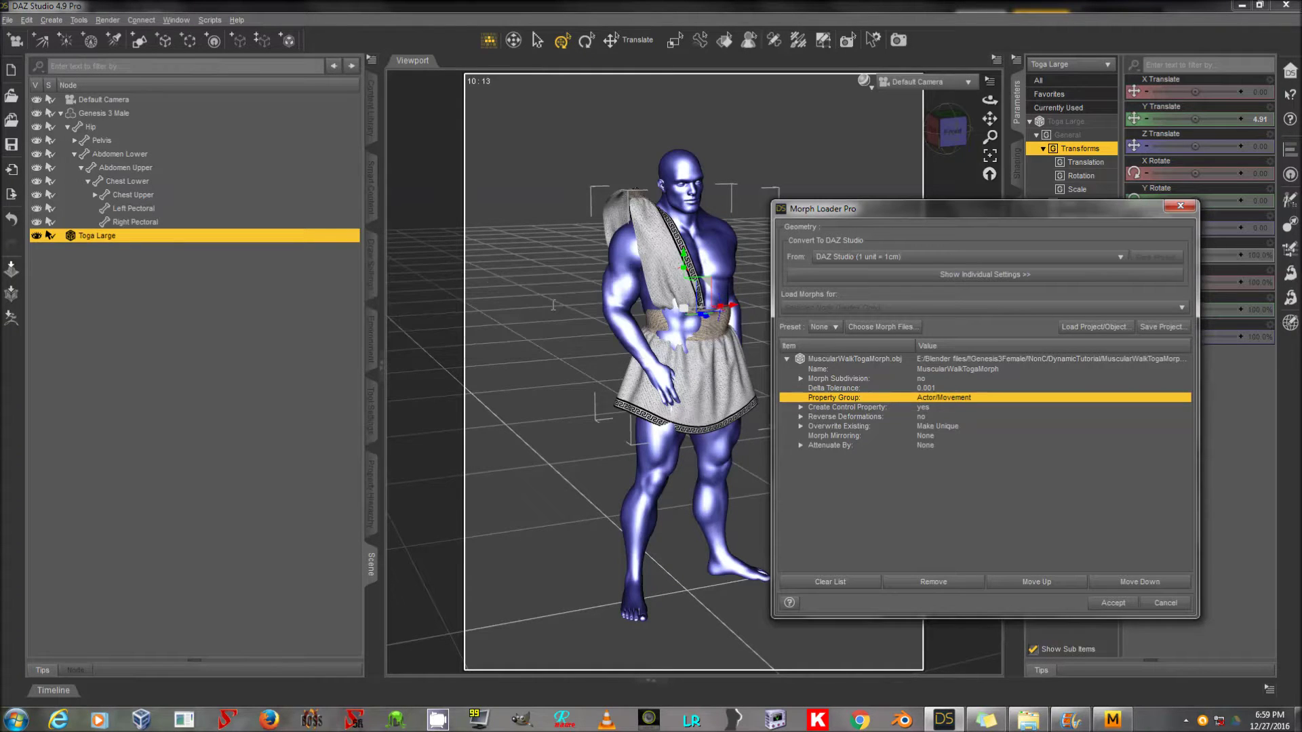
{"action": "left_click", "coordinate": [961, 398]}
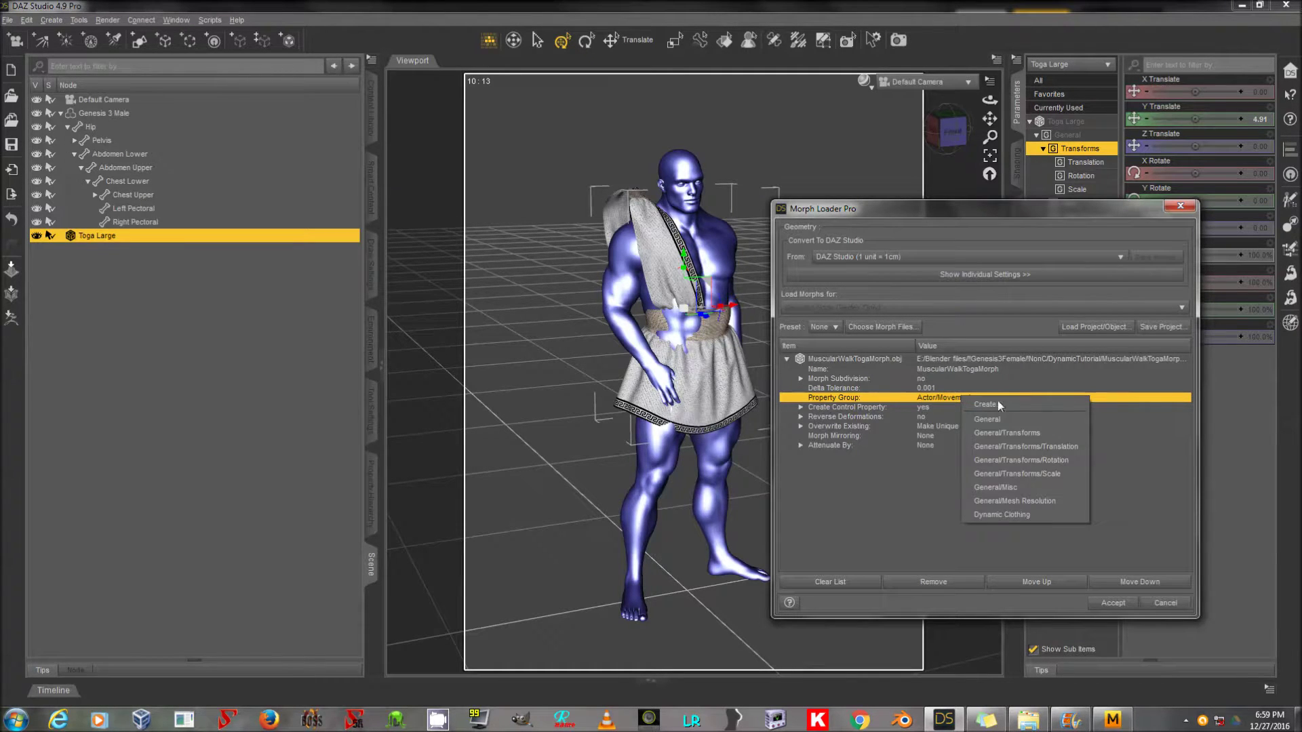
{"action": "left_click", "coordinate": [872, 538]}
{"action": "left_click", "coordinate": [1115, 606]}
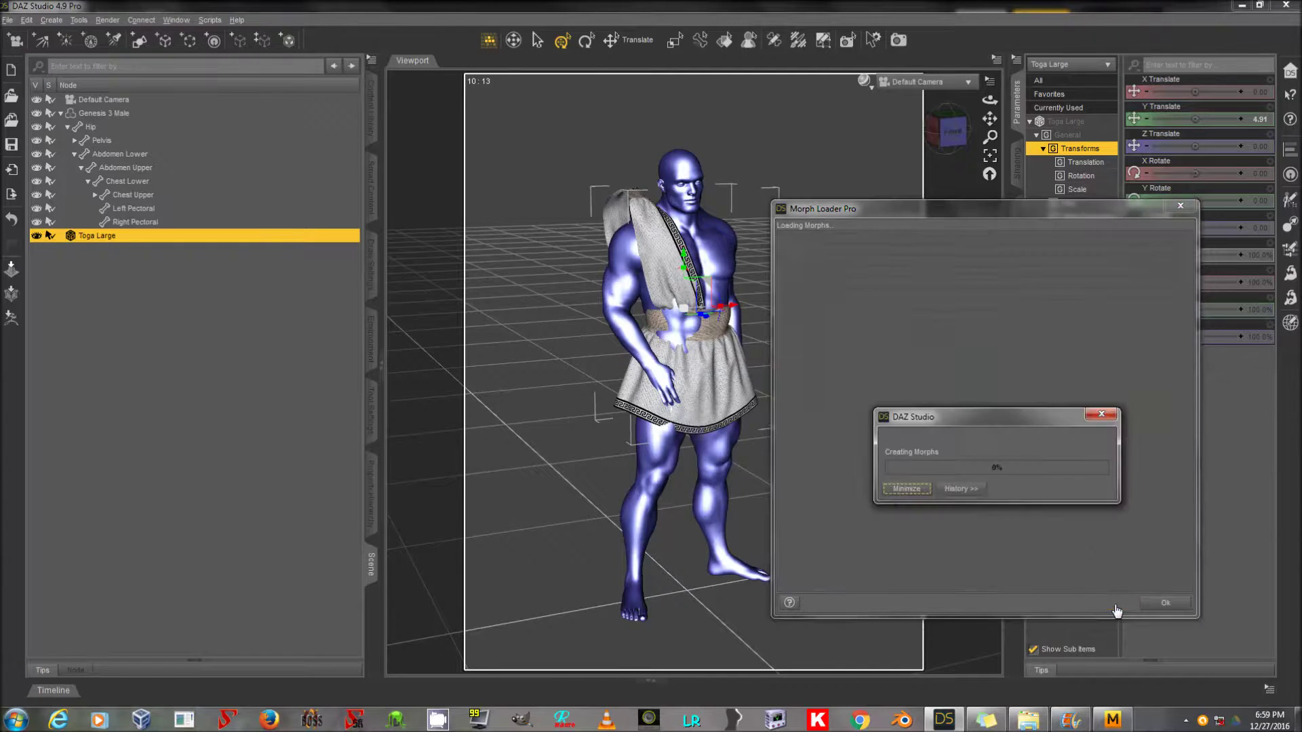
{"action": "left_click", "coordinate": [1164, 603]}
Apply the MuscularWalkTogaMorph from the Actor group to the toga at 100%
{"action": "left_click", "coordinate": [1109, 231]}
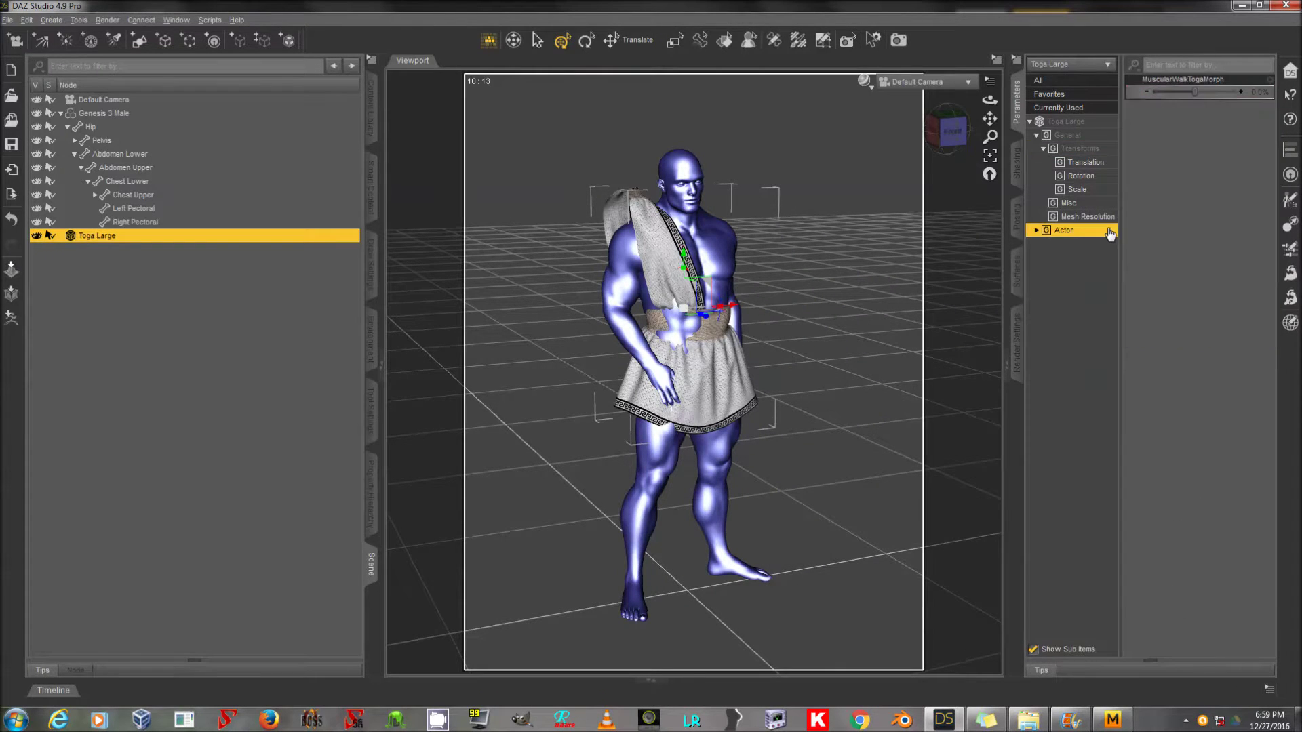
{"action": "left_click_drag", "start_coordinate": [1201, 90], "coordinate": [1238, 90]}
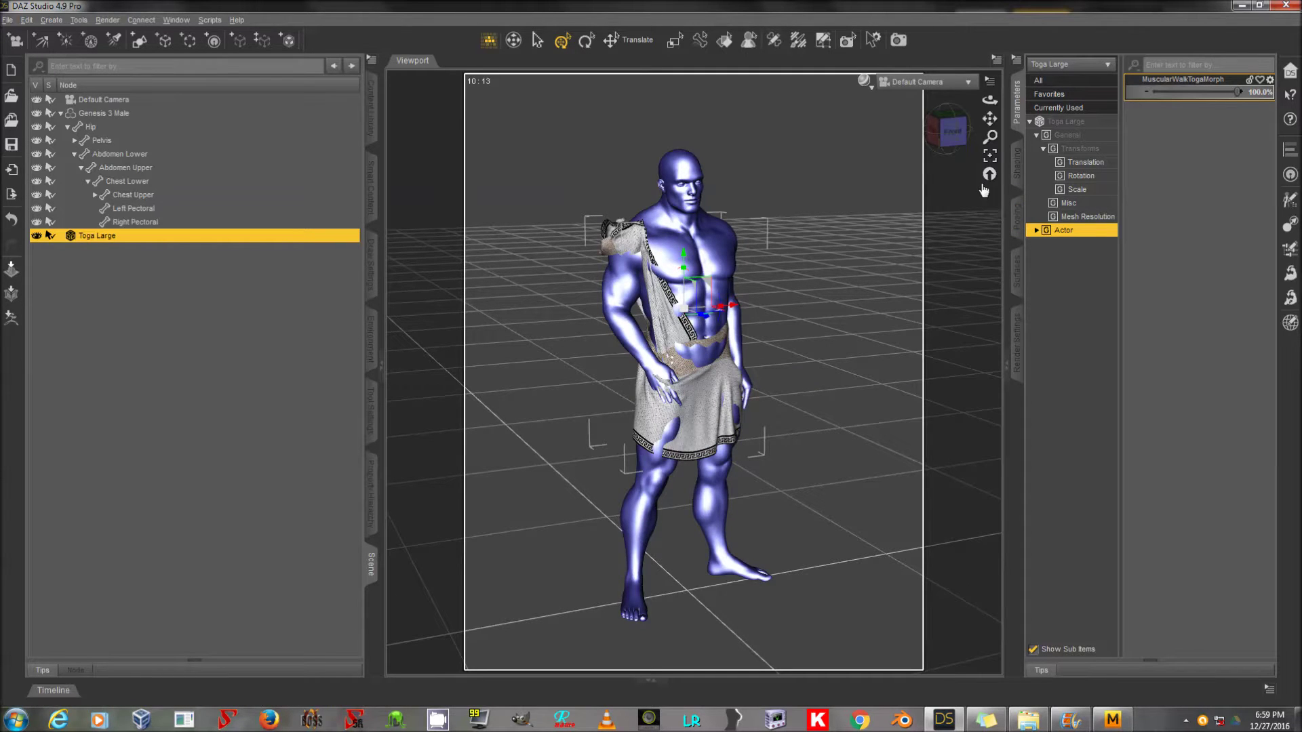
{"action": "mouse_move", "coordinate": [990, 99]}
{"action": "left_mouse_down"}
{"action": "mouse_move", "coordinate": [1048, 101]}
{"action": "mouse_move", "coordinate": [969, 114]}
{"action": "left_mouse_up"}
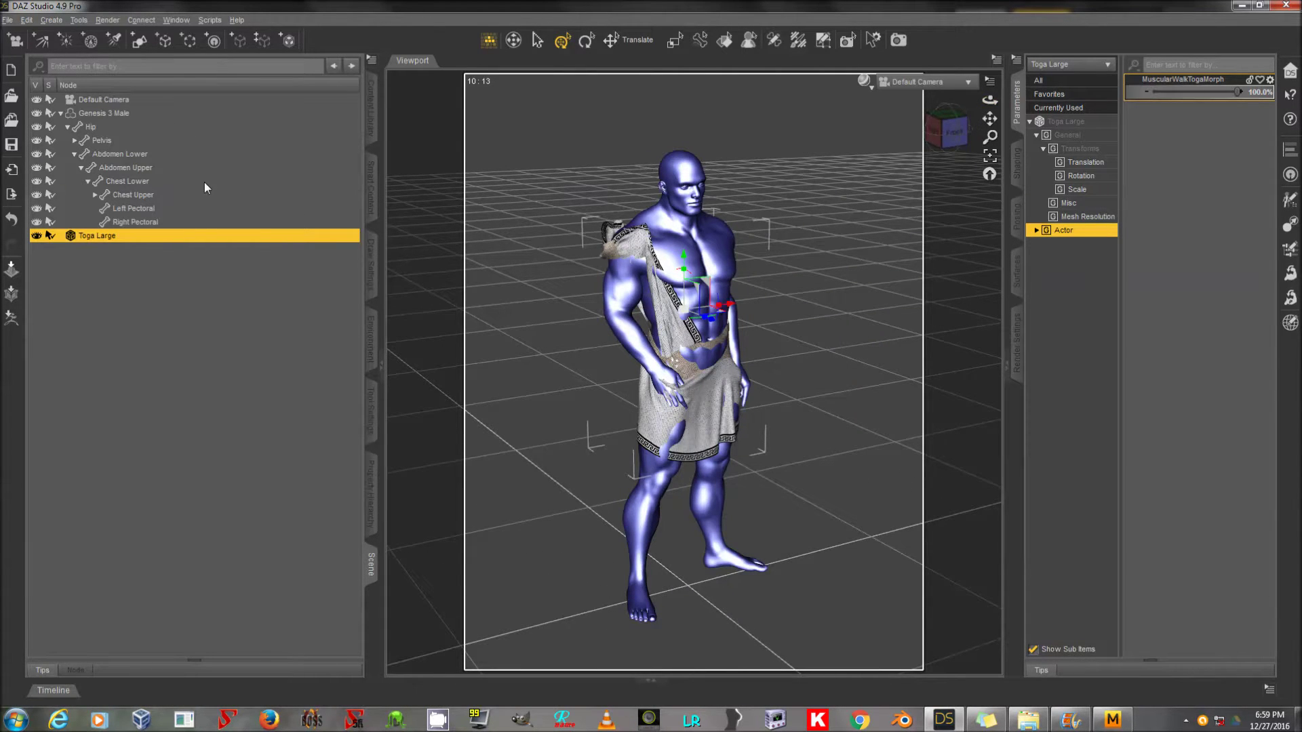
Undo the morph setting and the toga's earlier vertical shift, and set MuscularWalkTogaMorph to 100% again
{"action": "key", "text": "ctrl+z"}
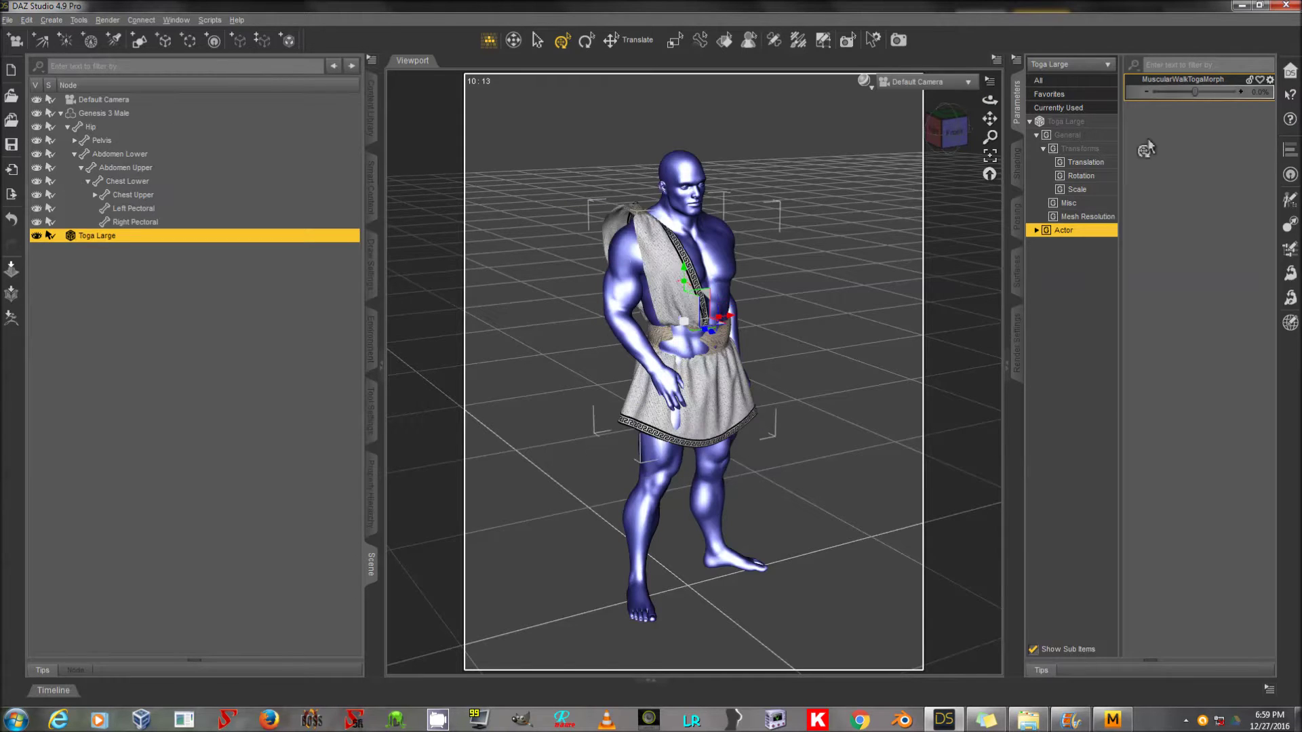
{"action": "left_click_drag", "start_coordinate": [1197, 93], "coordinate": [1254, 96]}
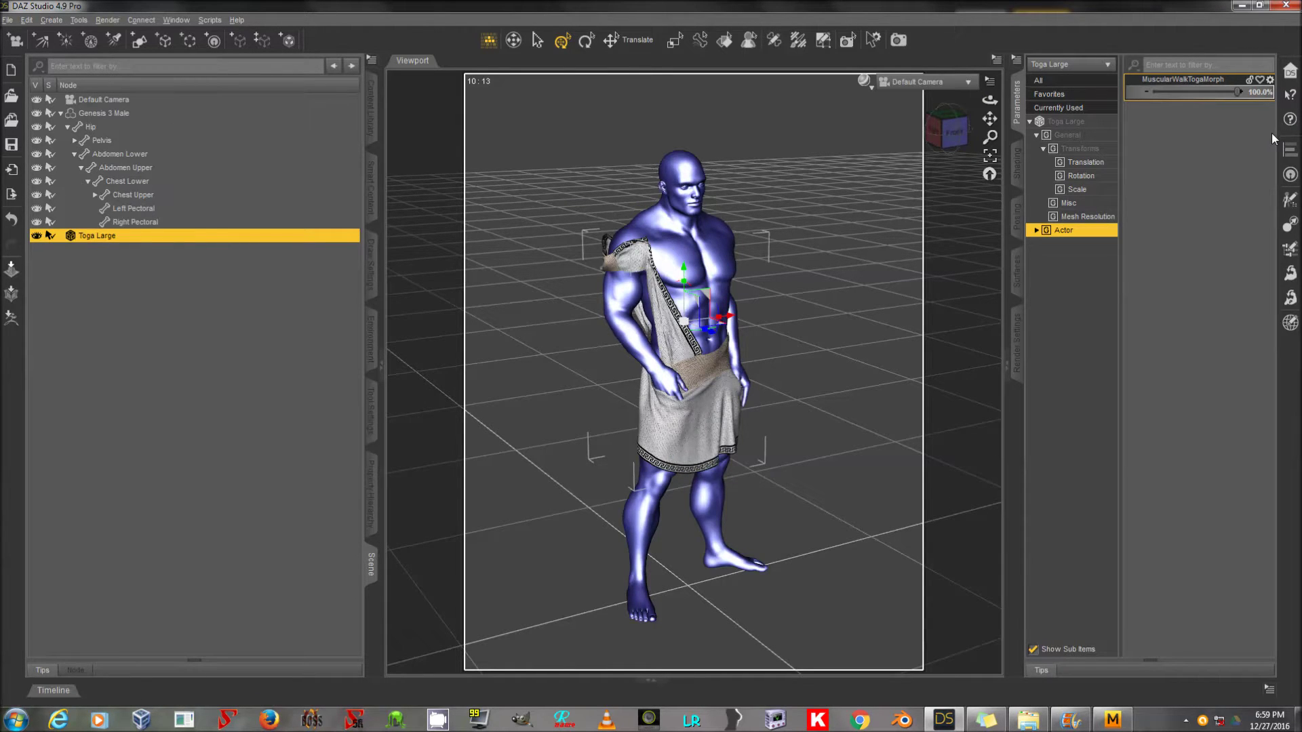
{"action": "left_click_drag", "start_coordinate": [989, 100], "coordinate": [947, 96]}
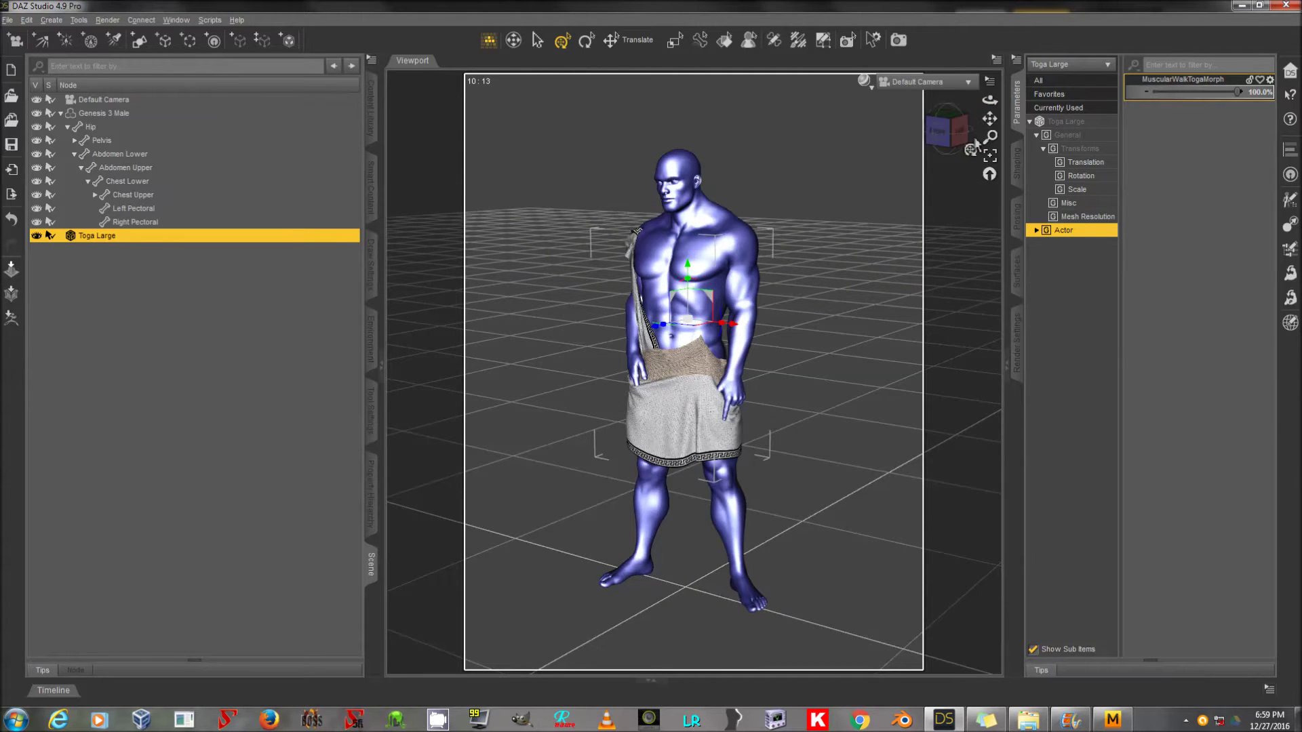
{"action": "left_click_drag", "start_coordinate": [990, 100], "coordinate": [850, 200]}
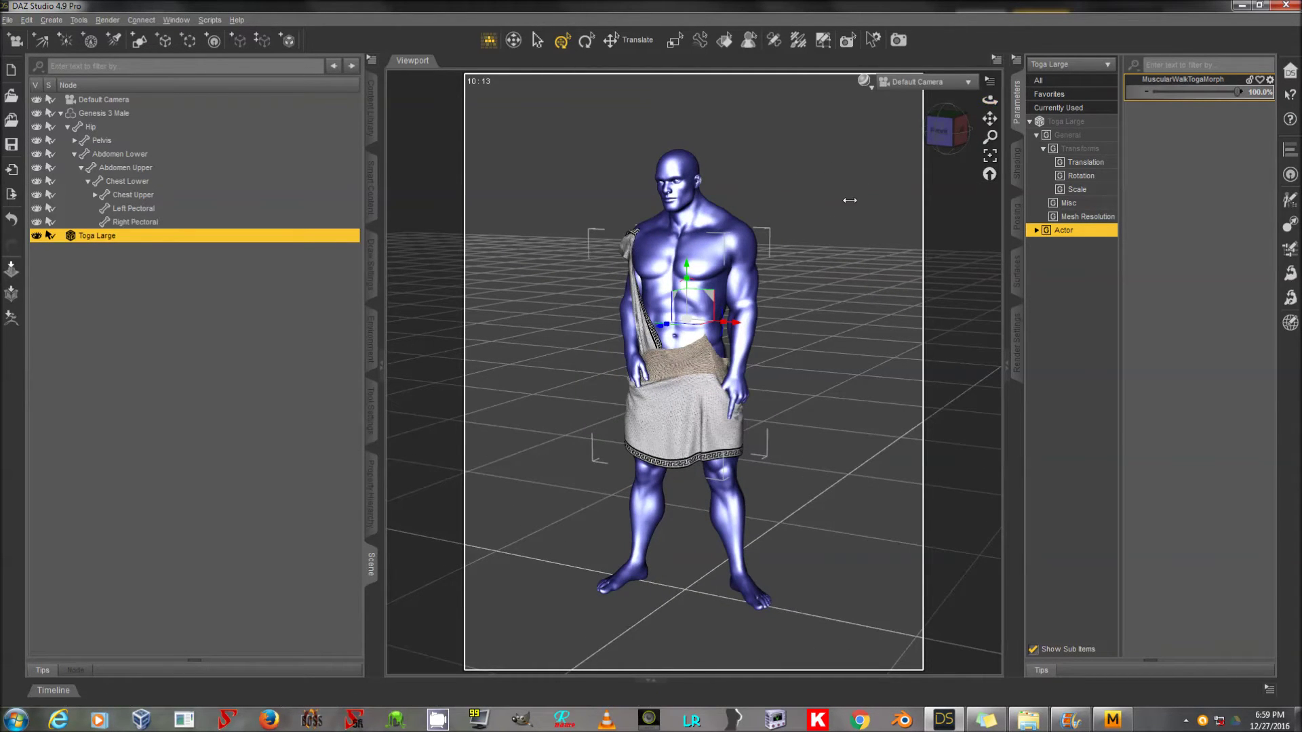